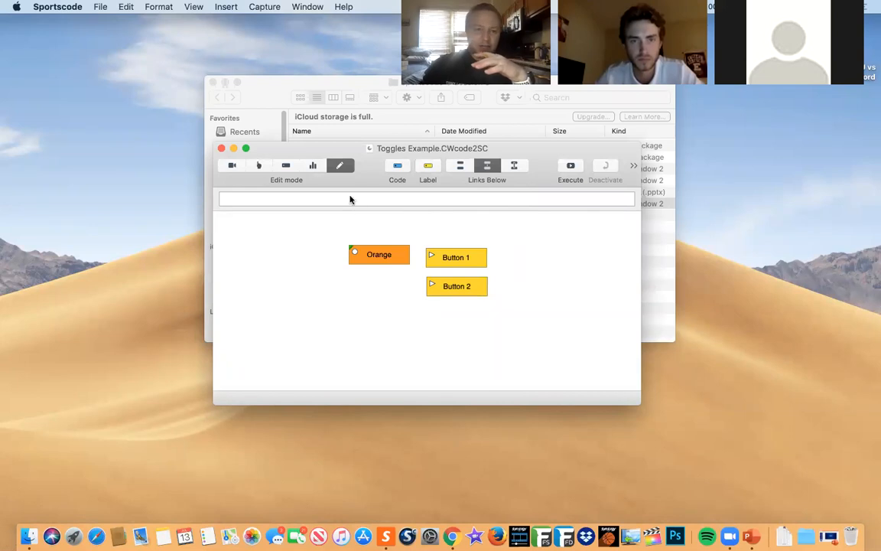
- Add a new button in the empty area to the upper left of the Orange button
drag(324, 156, 344, 159)
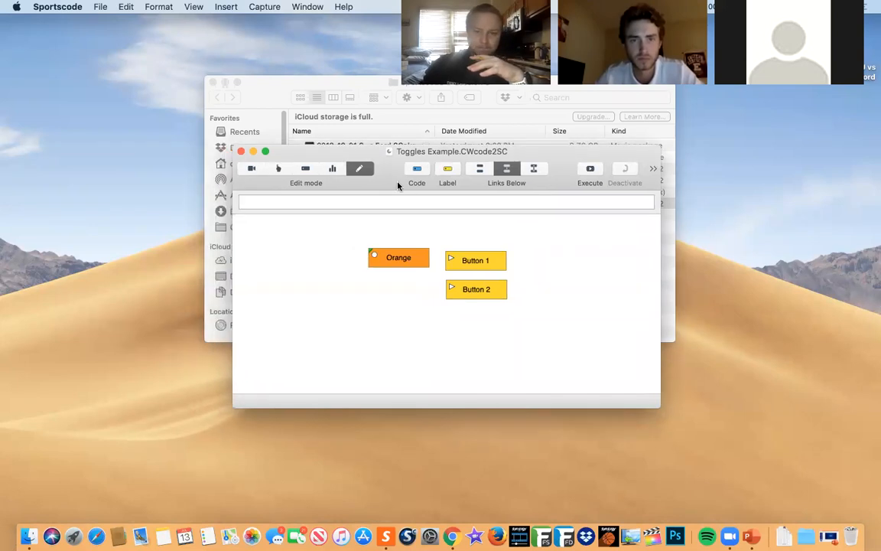
click(471, 265)
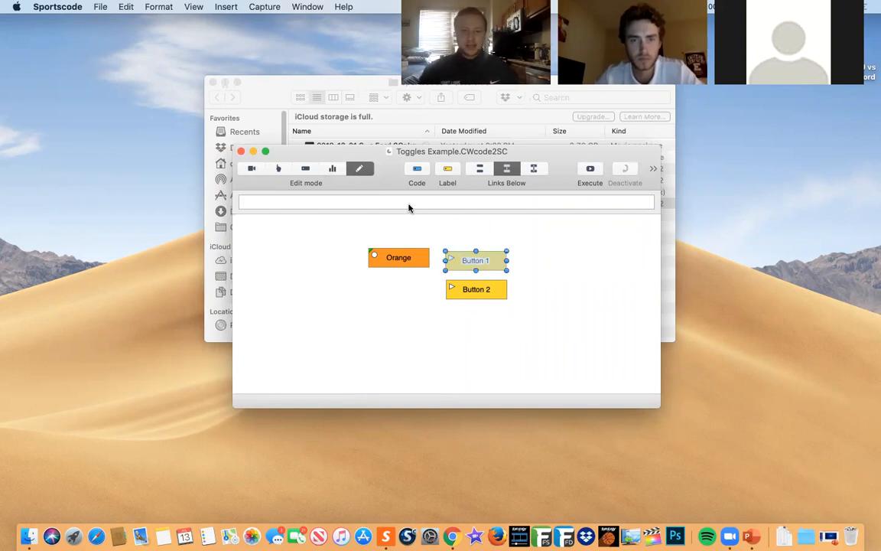
drag(418, 168, 304, 242)
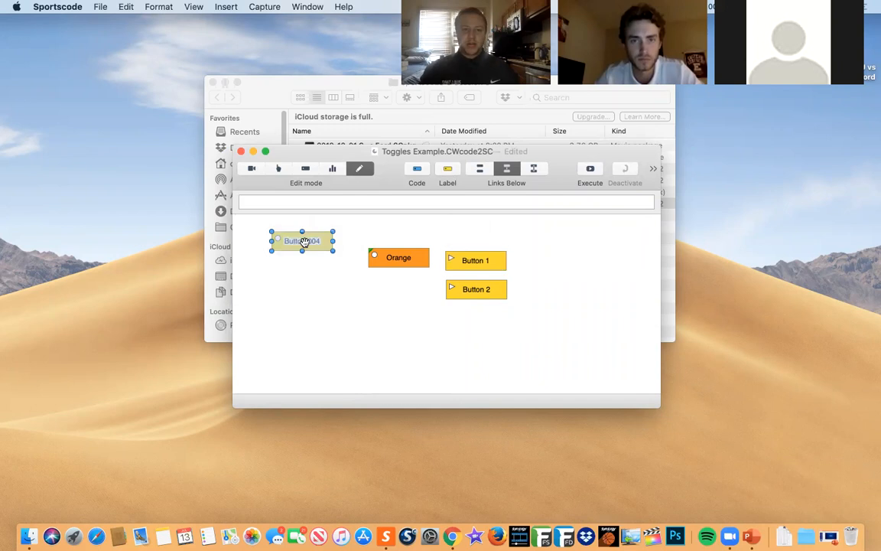
- Turn the new button into an Action button with the Toggle action, and delete it
double_click(299, 242)
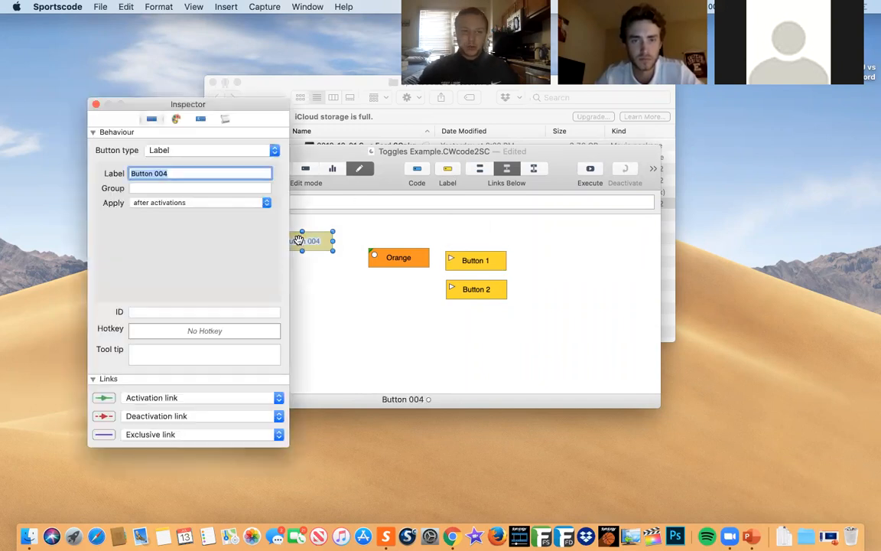
click(194, 150)
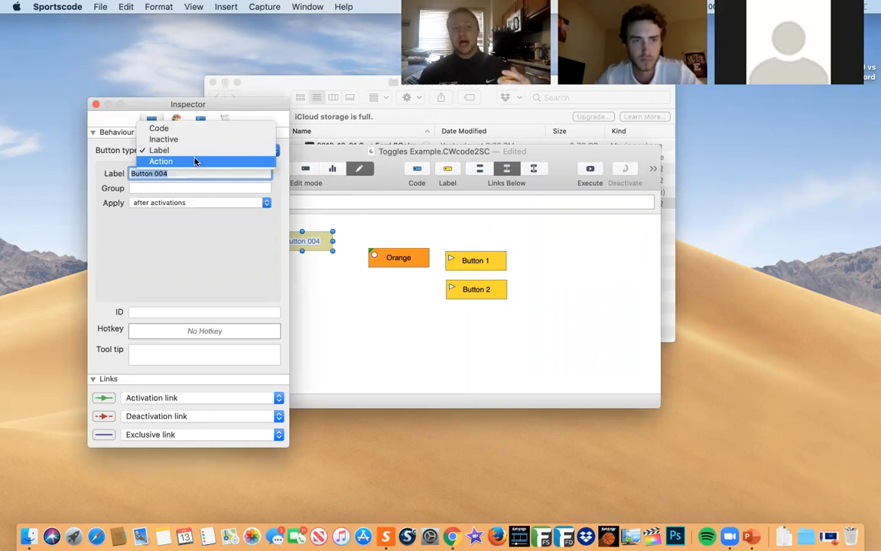
click(195, 162)
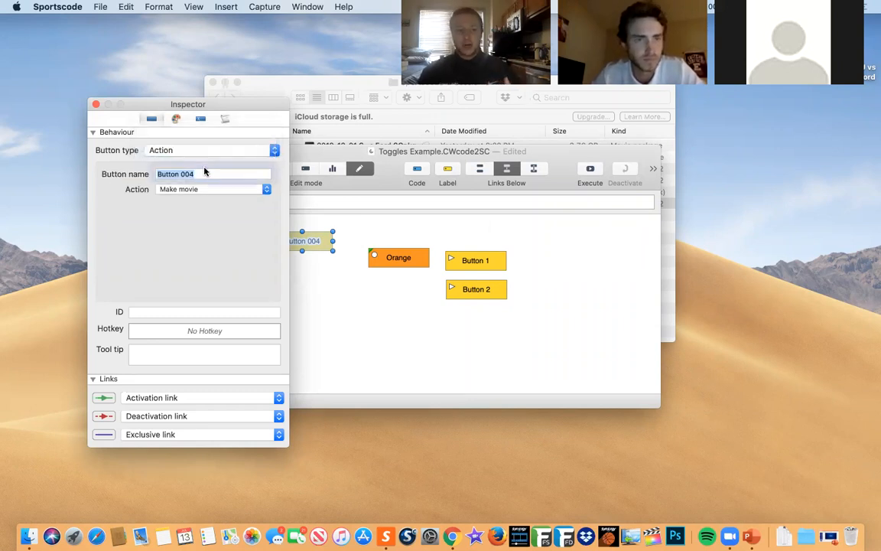
click(197, 189)
click(196, 202)
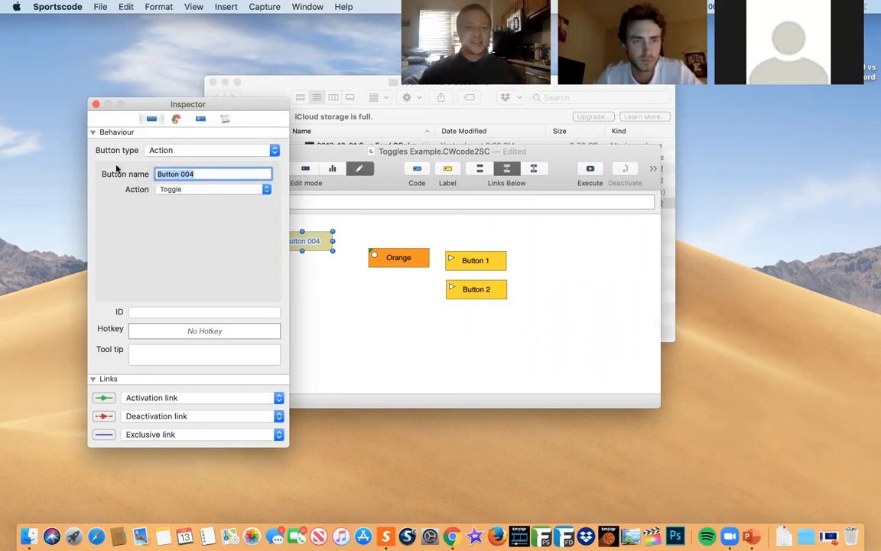
click(96, 104)
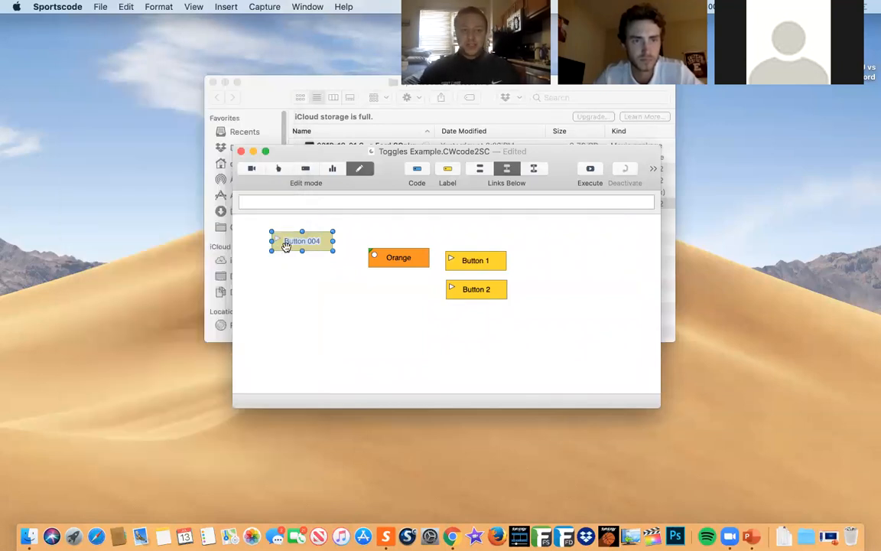
key(Delete)
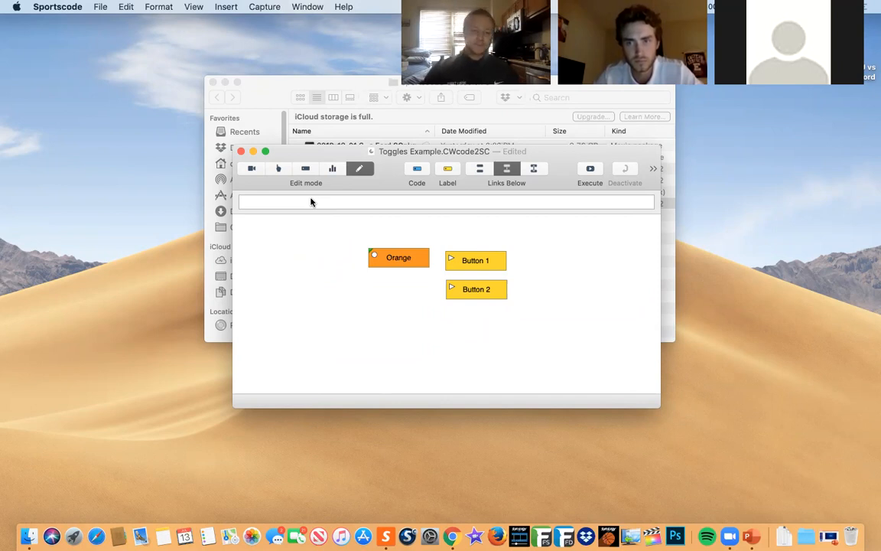
- Switch to Code mode and toggle Button 1 and Button 2 on and off to check how the Orange button responds
click(332, 169)
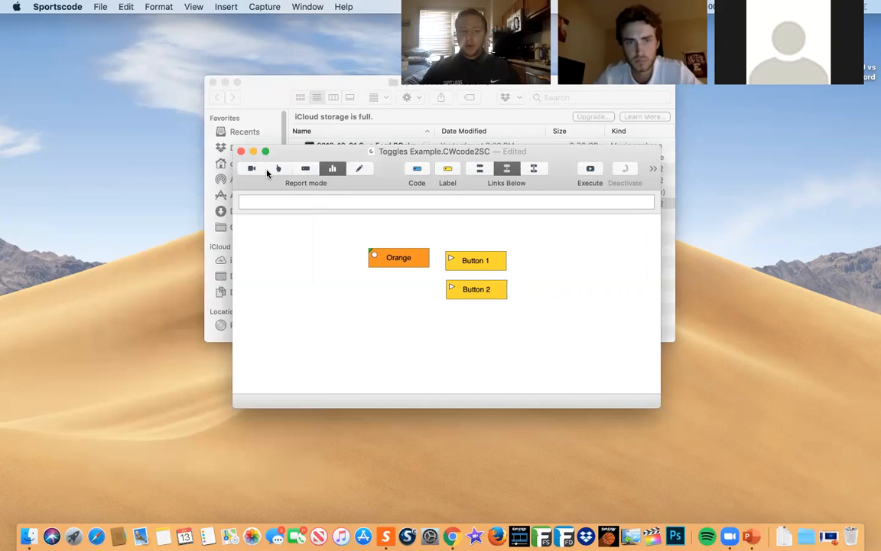
click(275, 169)
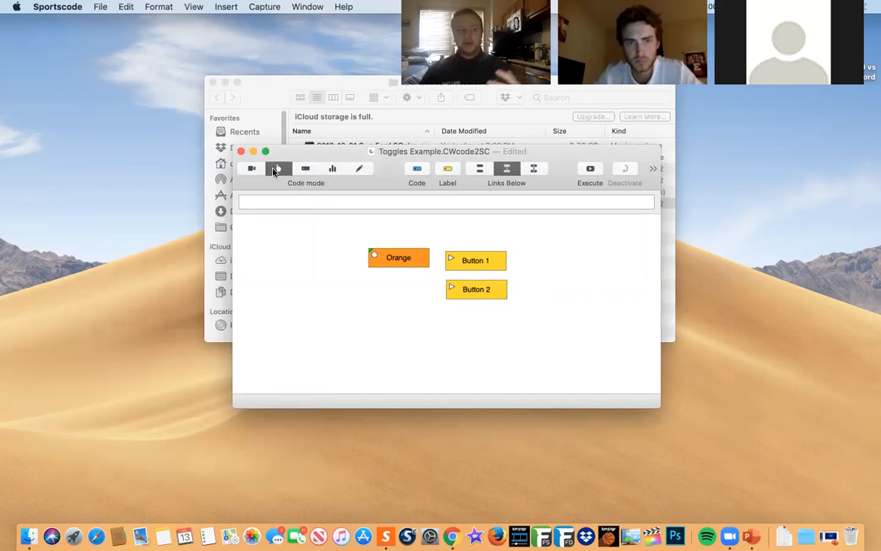
click(478, 263)
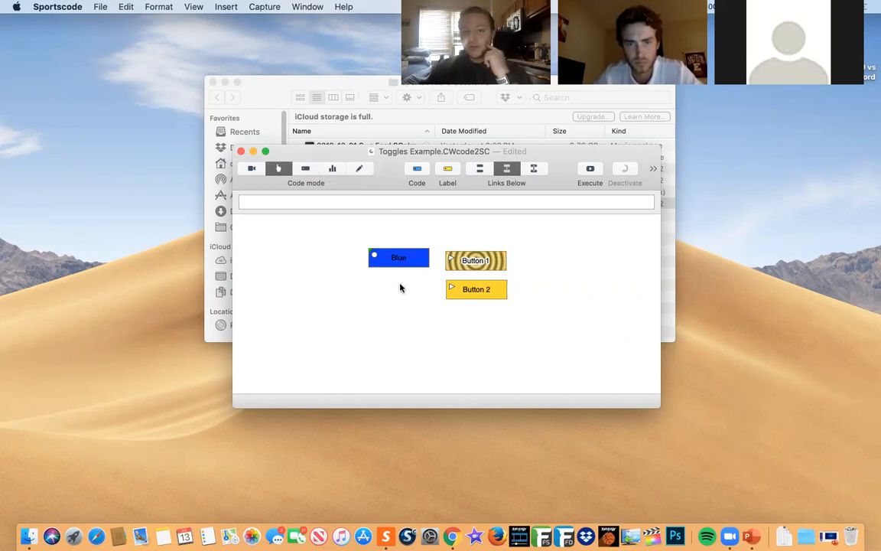
click(466, 268)
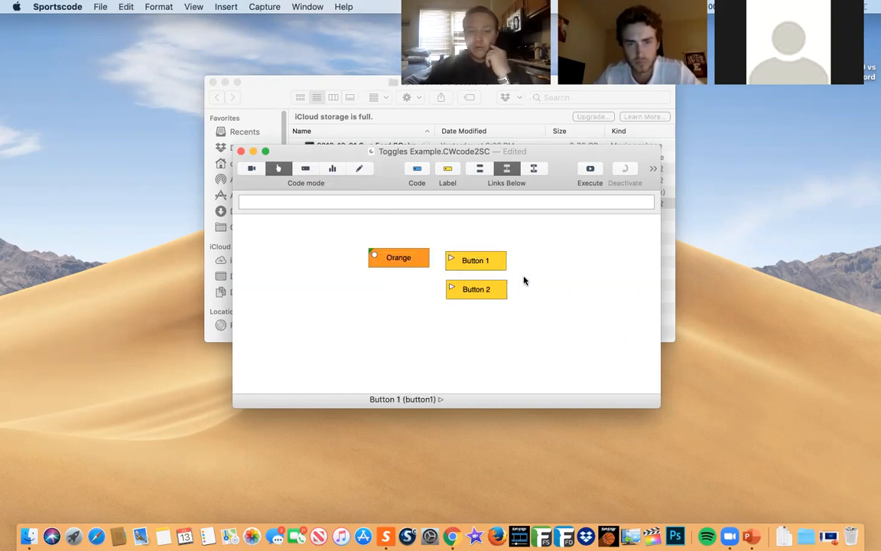
click(493, 294)
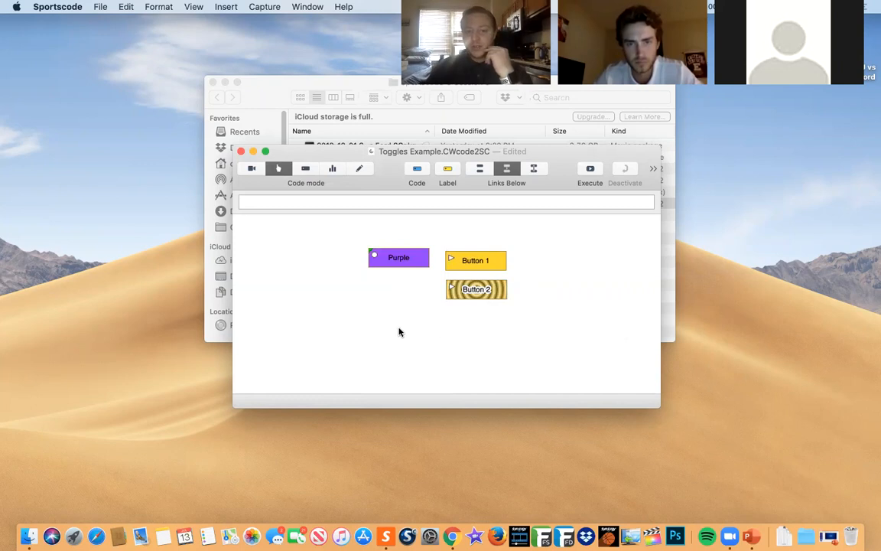
click(476, 293)
click(475, 292)
click(470, 265)
click(472, 266)
click(475, 283)
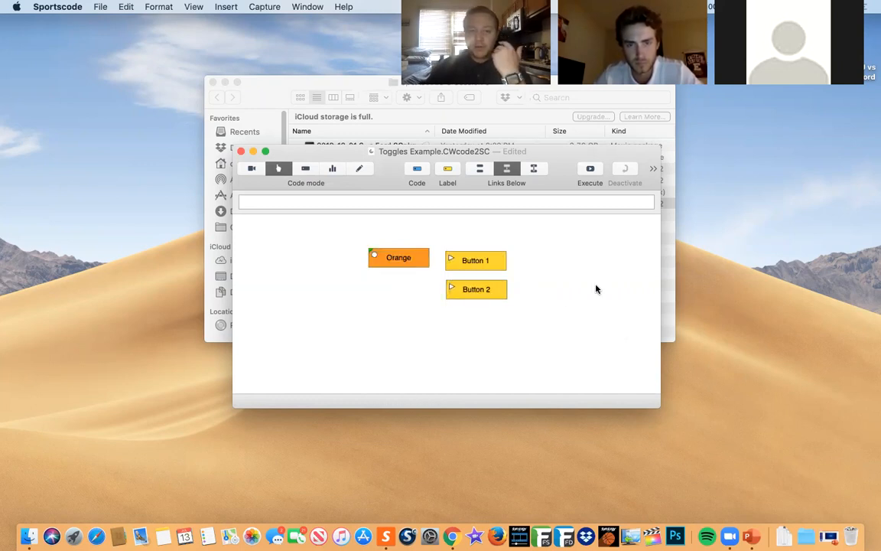
click(459, 262)
click(468, 265)
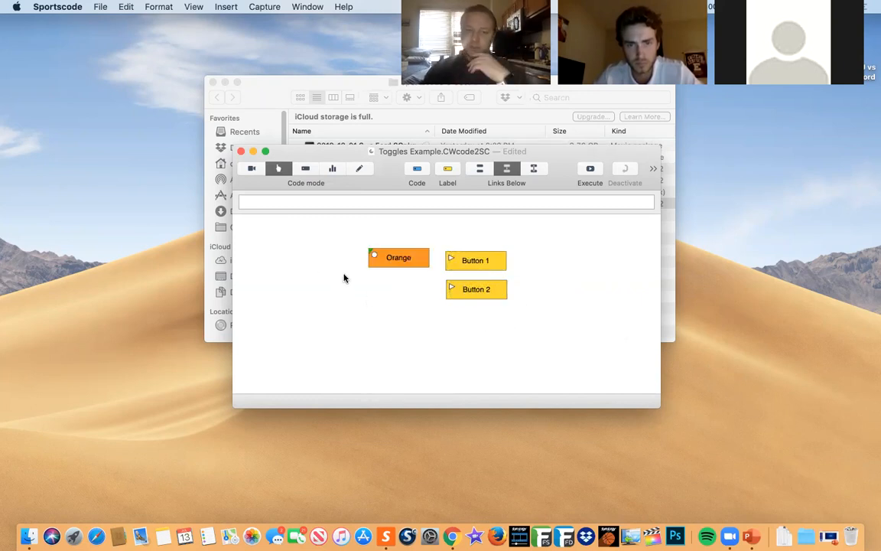
- Return to Edit mode, move the Orange button slightly down and to the left, and open its script
click(359, 169)
drag(408, 258, 389, 268)
double_click(389, 268)
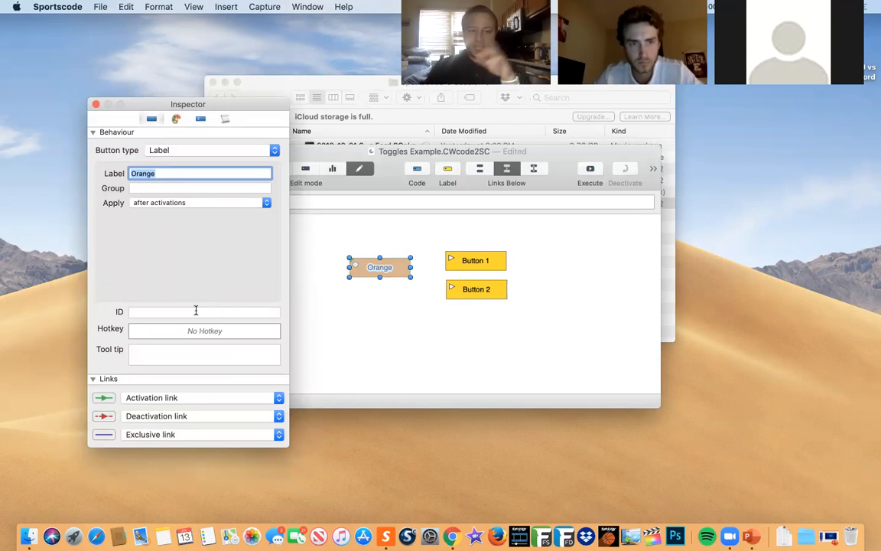
click(225, 119)
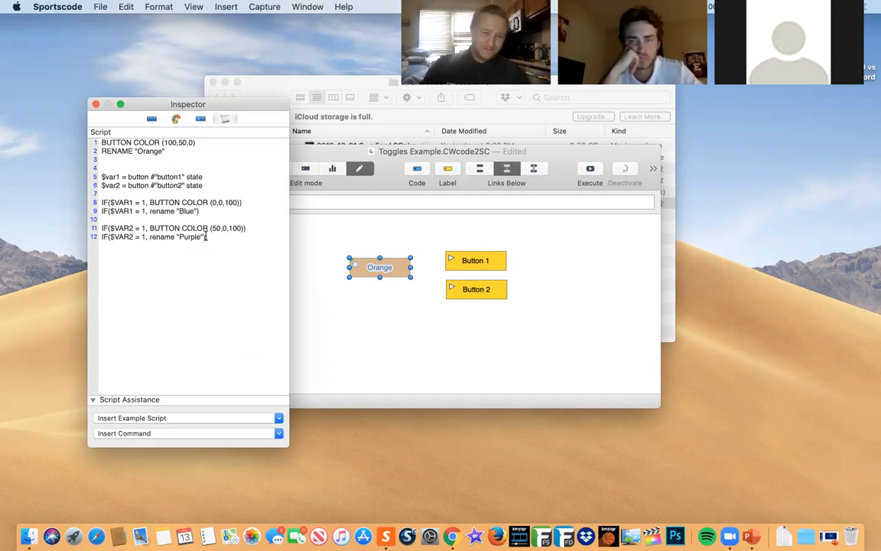
- Examine the script's BUTTON COLOR (100,50,0) line and the list of example scripts
triple_click(170, 145)
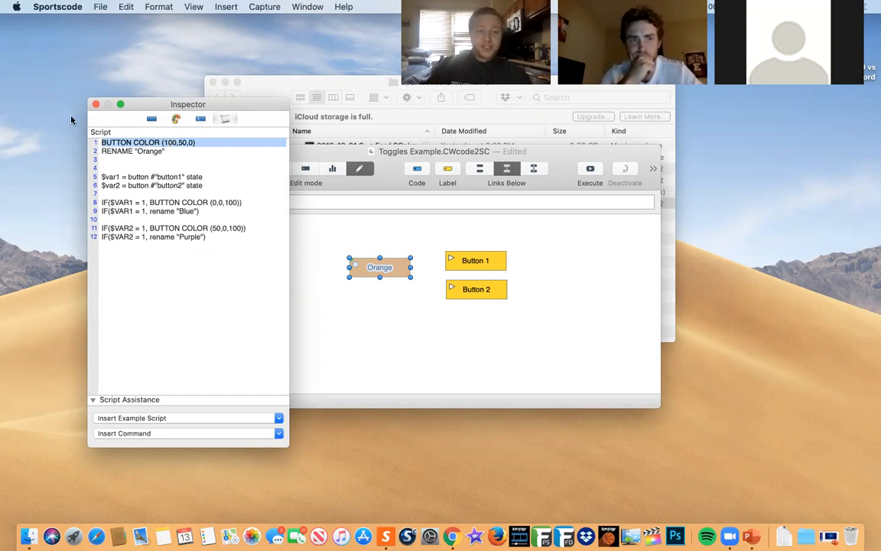
click(163, 143)
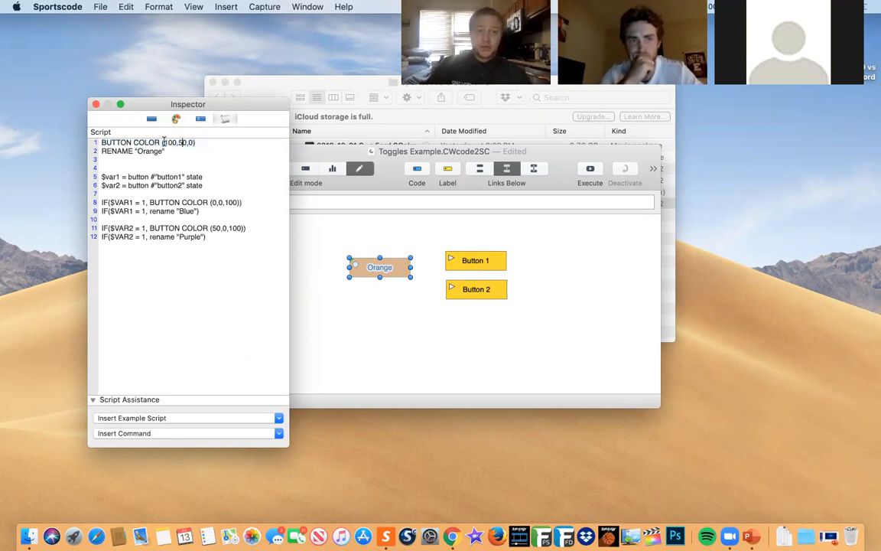
drag(163, 143, 189, 145)
click(200, 144)
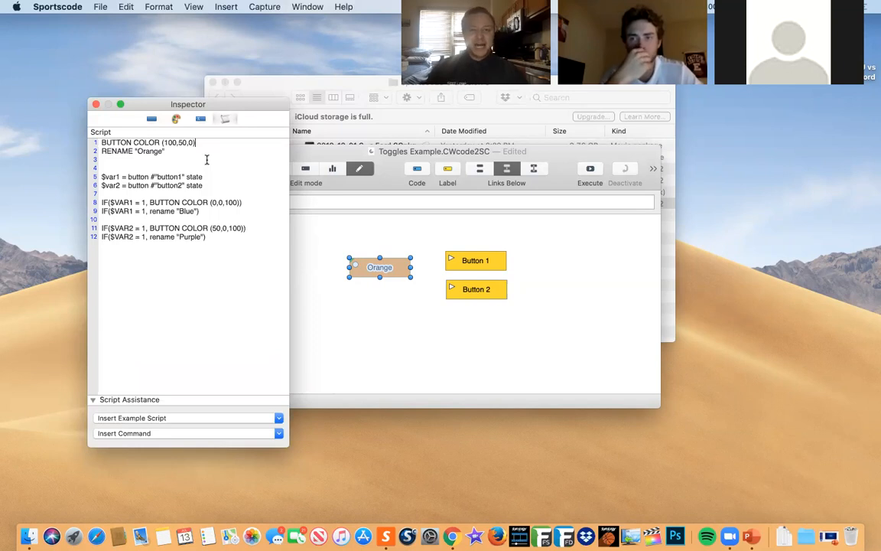
click(144, 419)
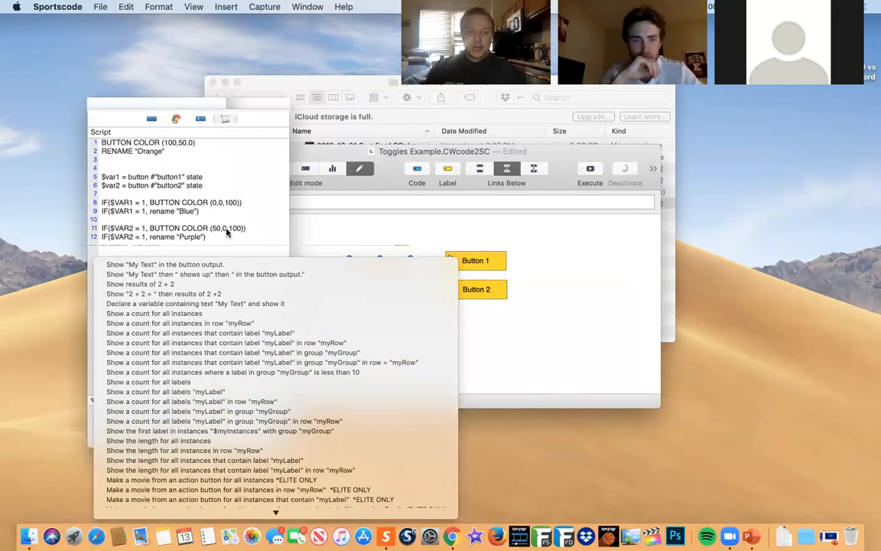
click(203, 206)
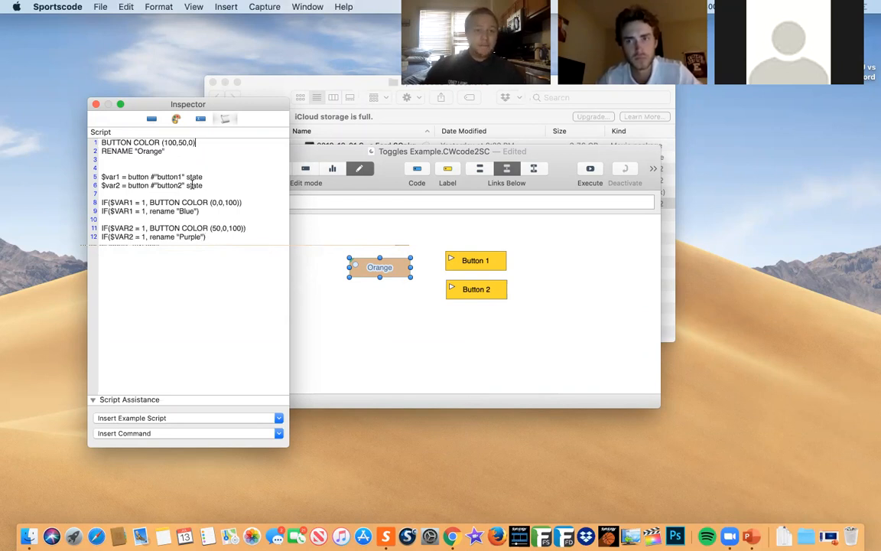
drag(197, 142, 65, 144)
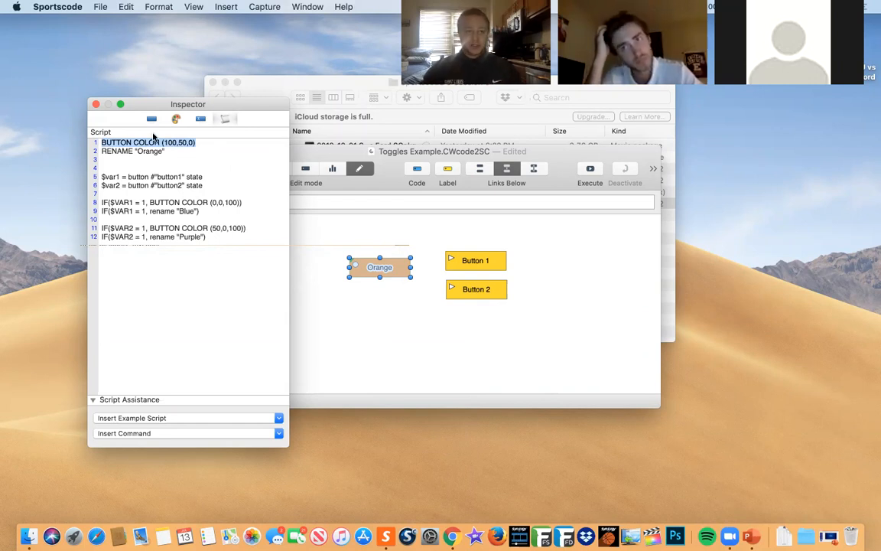
- Try to change the Orange button's background color to green, and execute the scripts
click(176, 118)
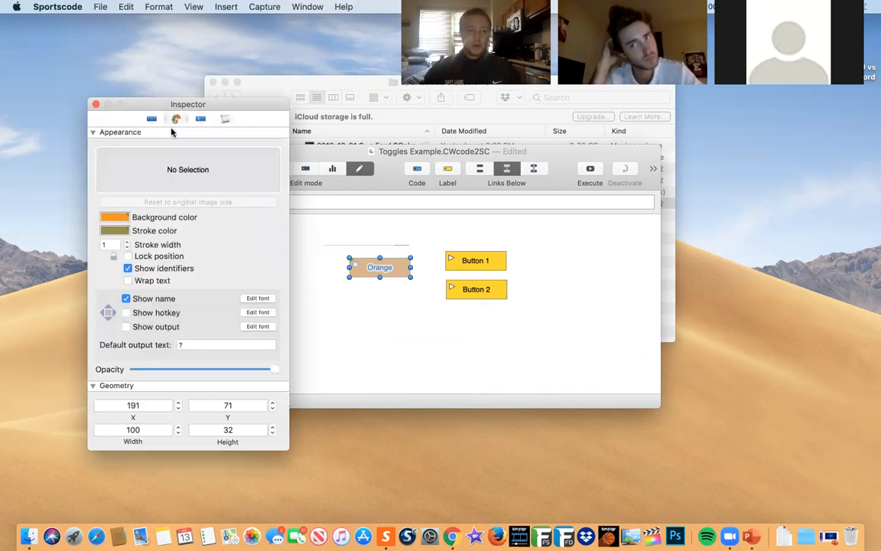
click(108, 216)
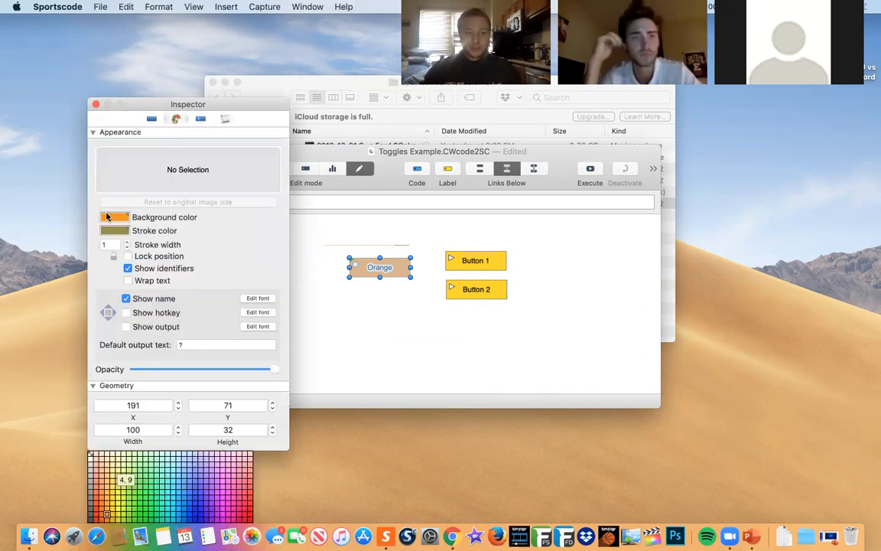
click(138, 501)
click(360, 329)
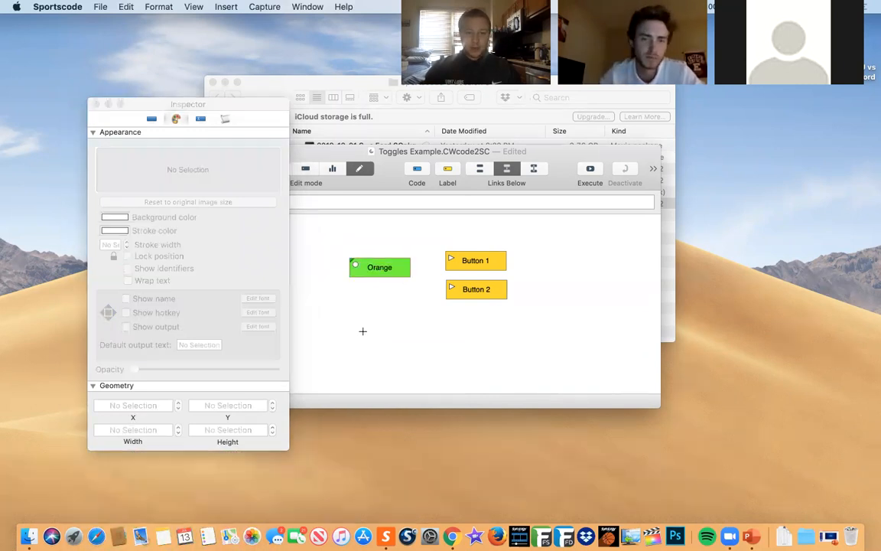
click(96, 105)
click(591, 170)
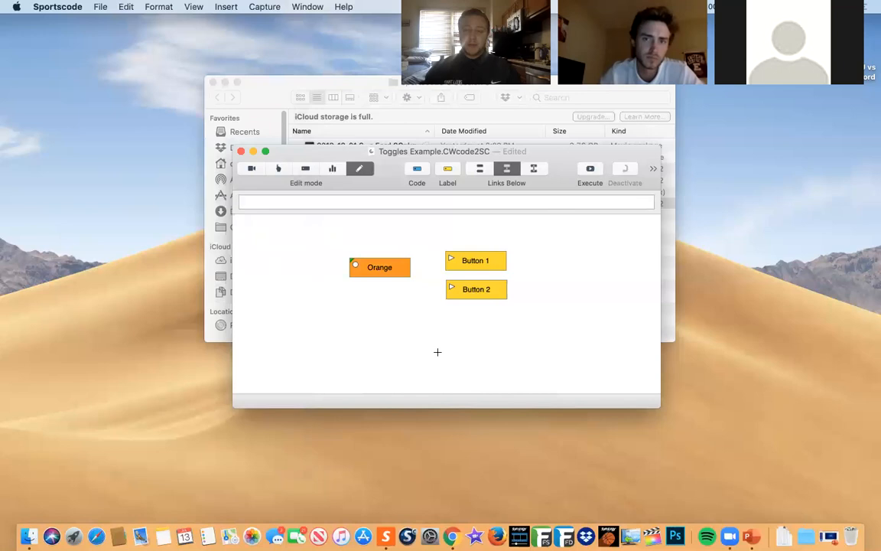
- Set the Orange button's label to Green in its behaviour settings
double_click(383, 269)
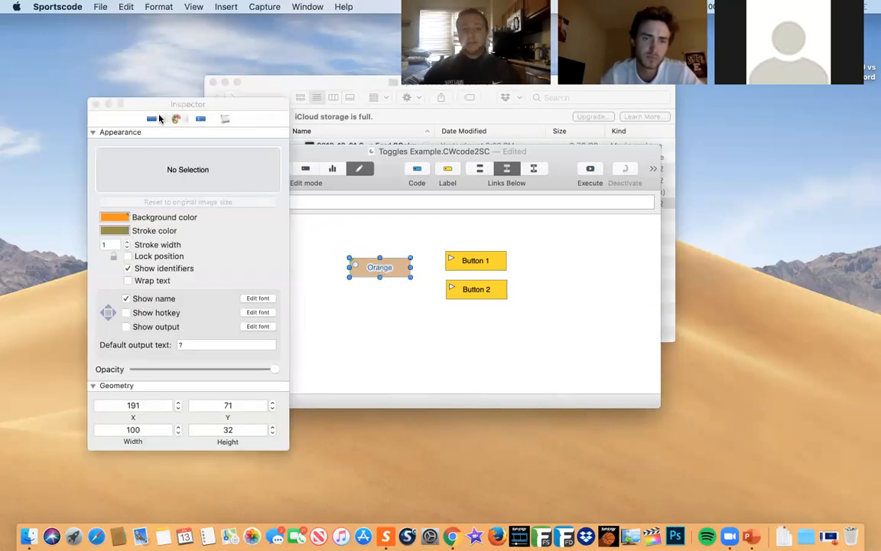
click(157, 120)
double_click(176, 174)
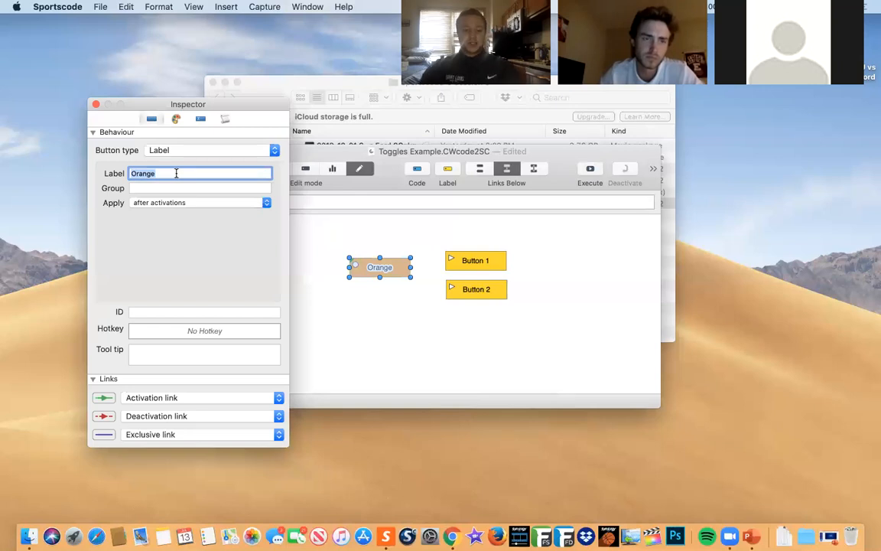
text(Green)
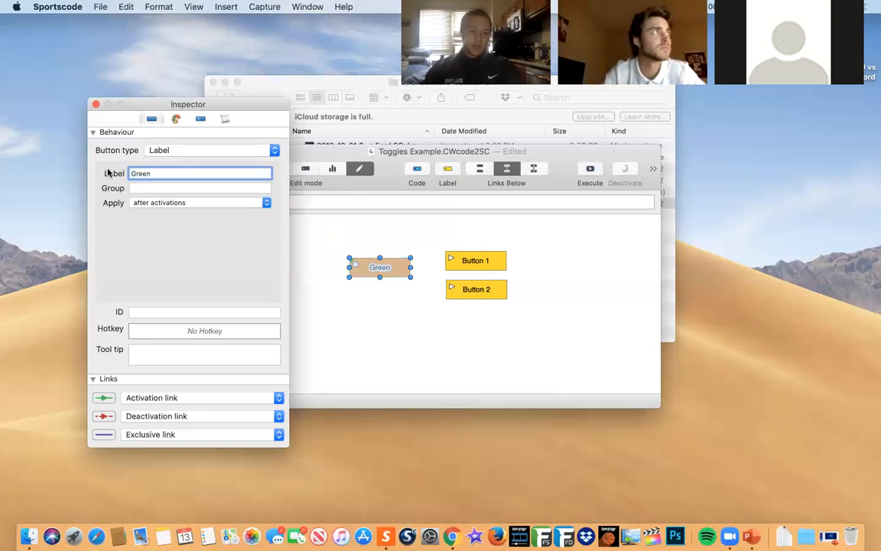
- Give the button labelled Green a green background color and execute the scripts
click(176, 120)
click(118, 218)
click(147, 512)
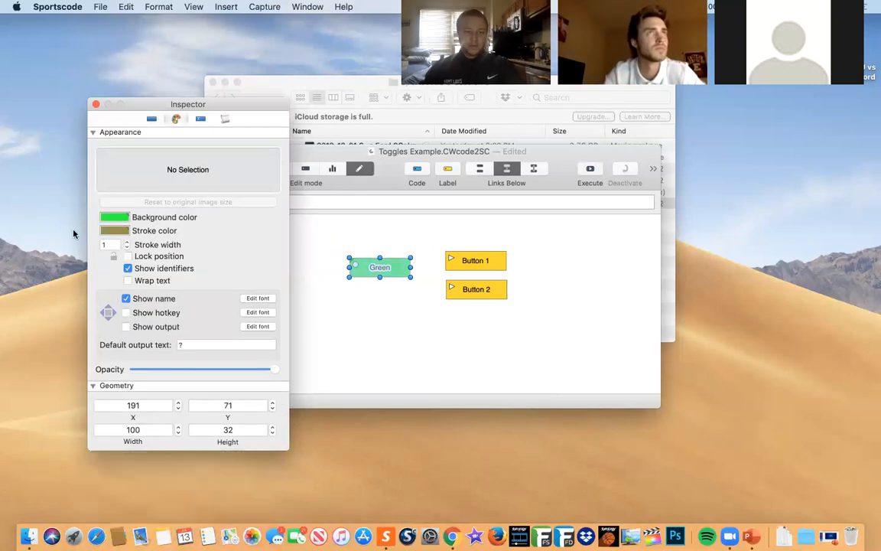
click(96, 104)
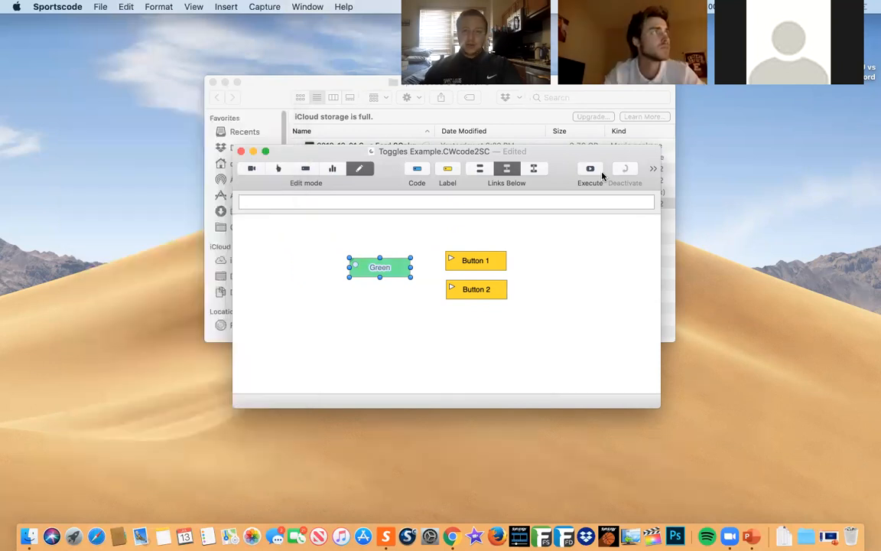
click(597, 173)
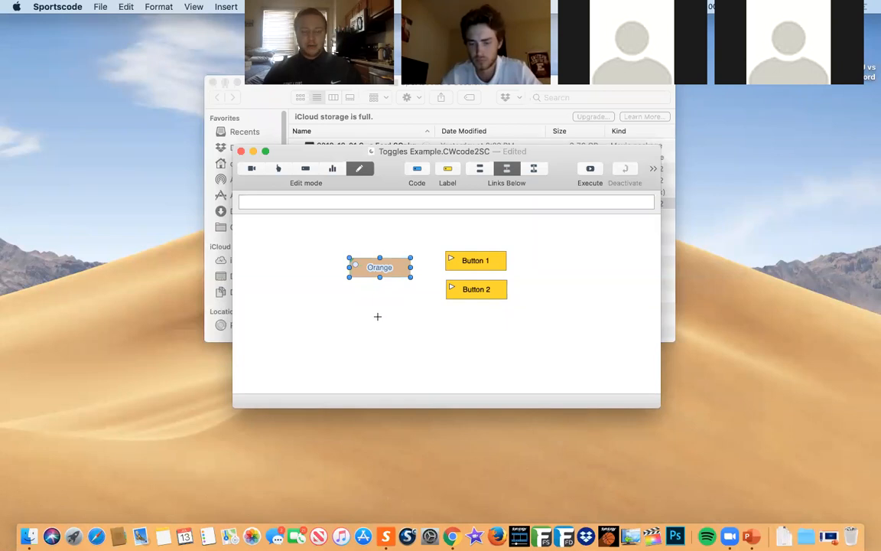
- Move the Orange button slightly up and farther left of Button 1
drag(381, 270, 368, 261)
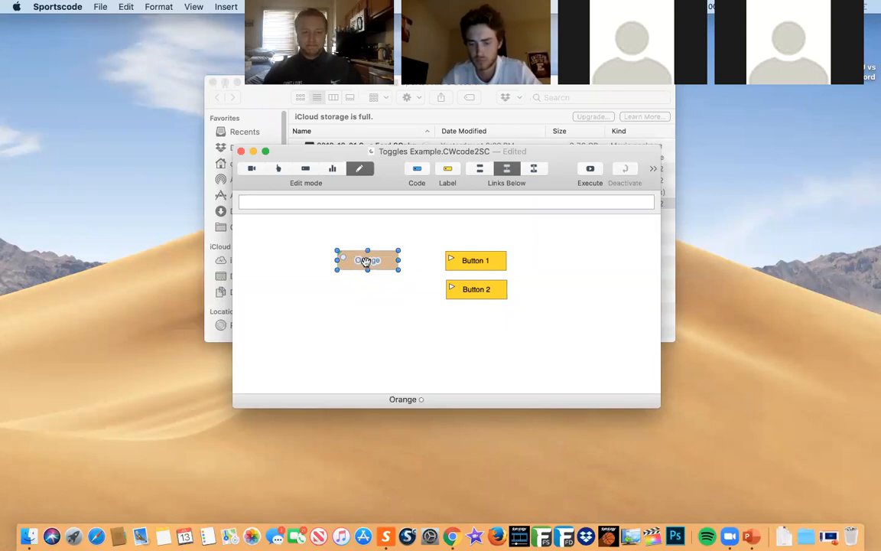
- Review the $var1 and $var2 state definitions in the Orange button's script, and close the Inspector
double_click(368, 262)
click(225, 118)
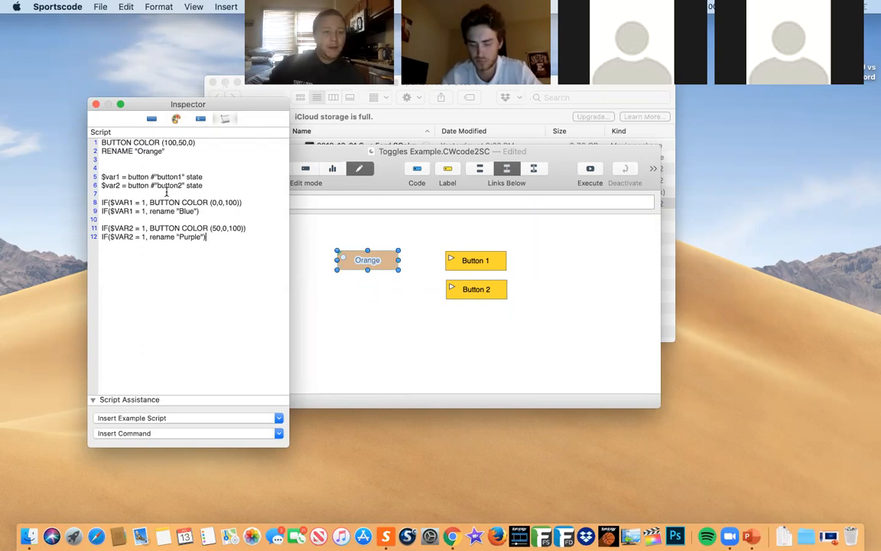
triple_click(117, 179)
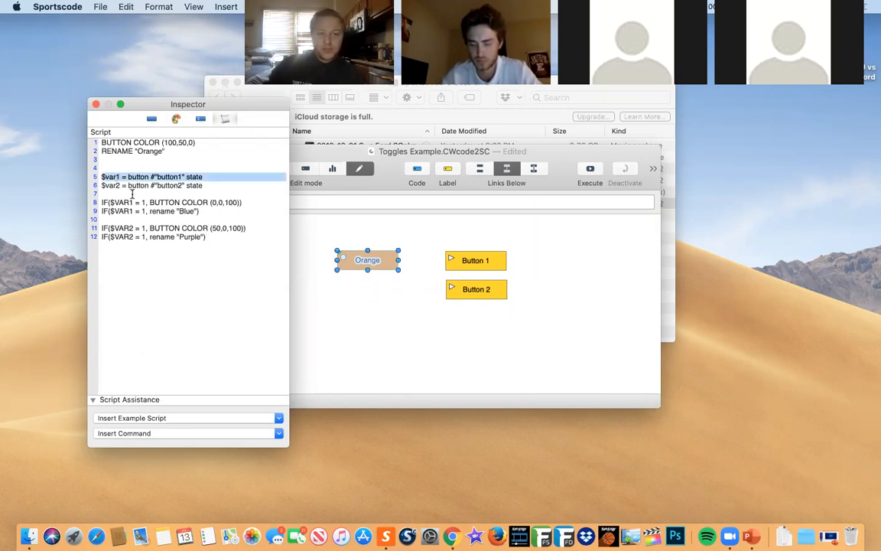
click(132, 193)
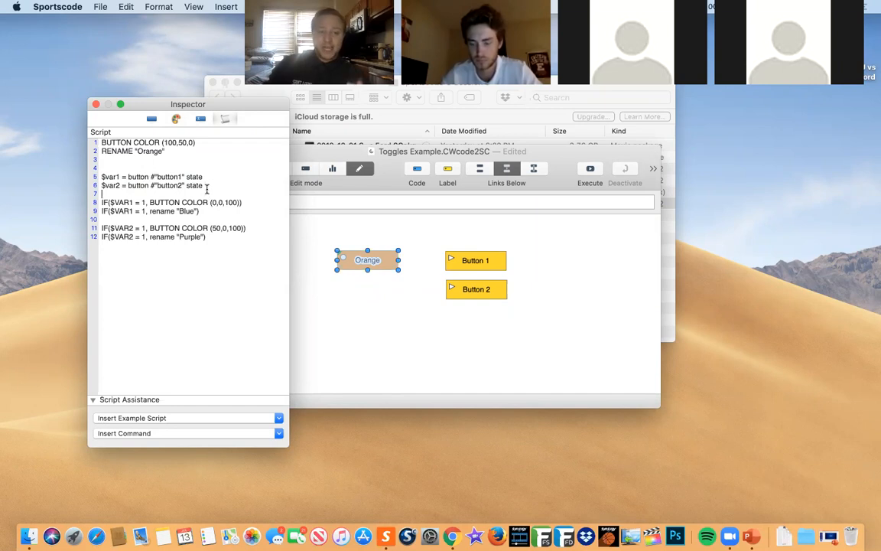
click(320, 152)
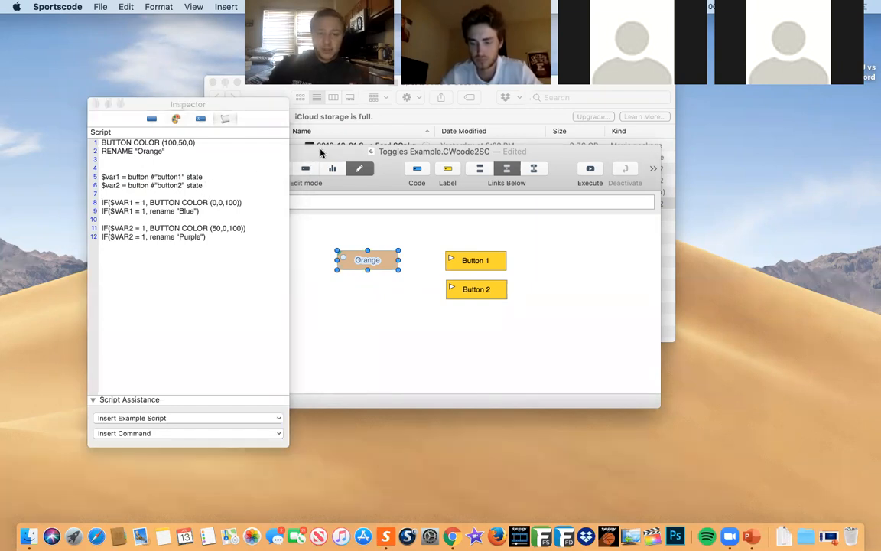
click(96, 103)
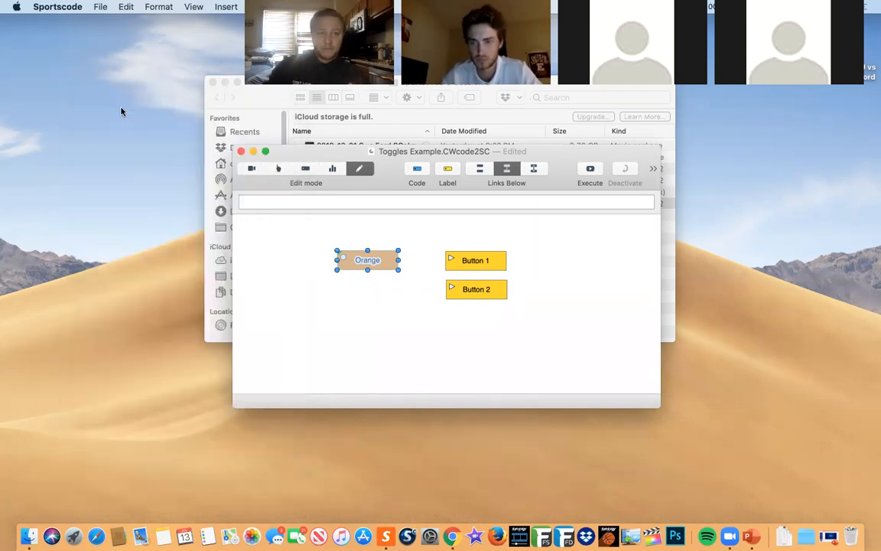
- Test Button 1 in code mode by toggling it on and off again
click(278, 168)
click(479, 270)
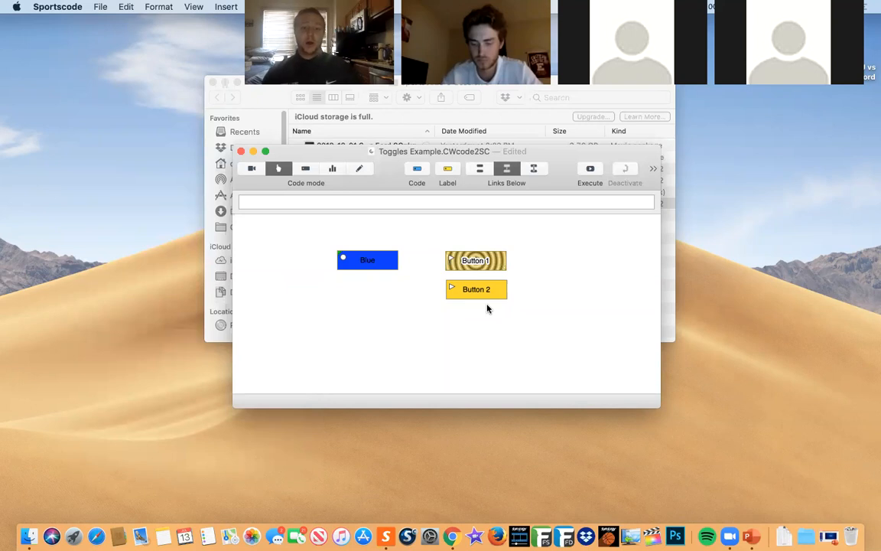
click(476, 260)
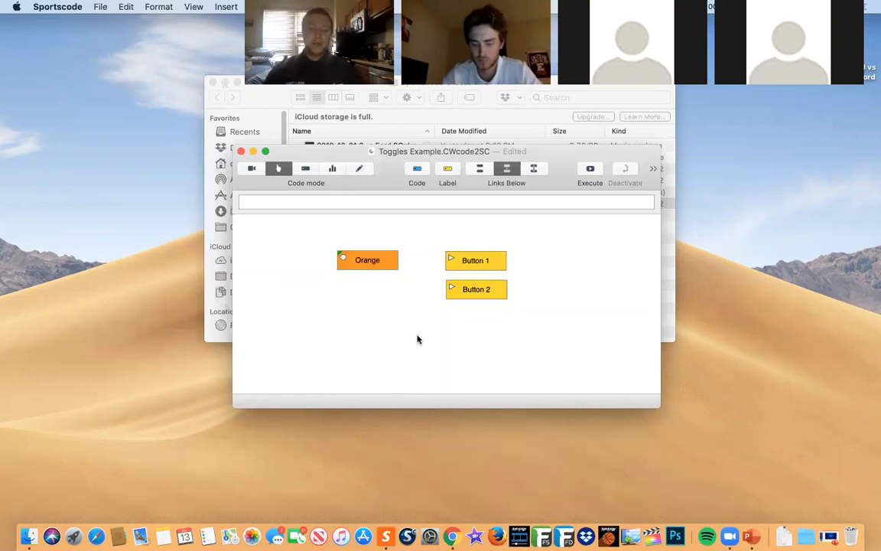
- Return to edit mode and highlight the button #"button1" state expression in the Orange button's script
click(359, 169)
double_click(366, 259)
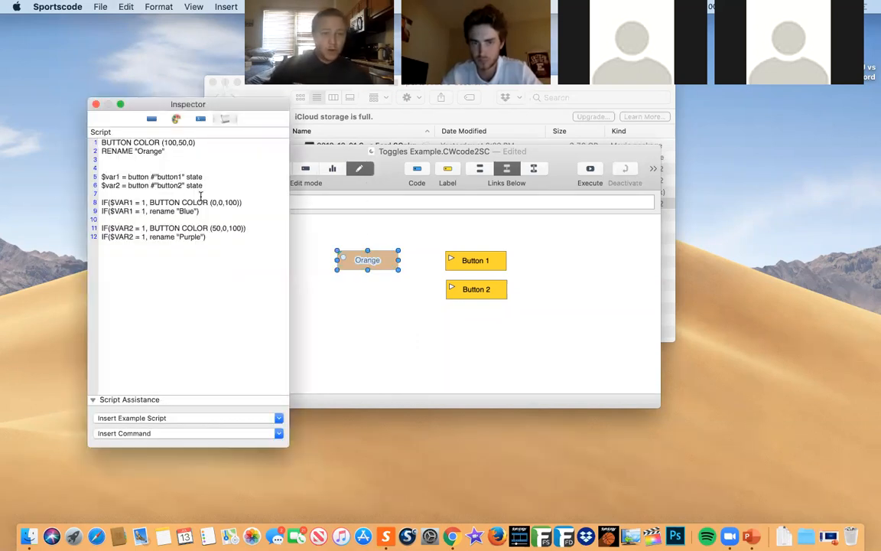
drag(205, 177, 128, 177)
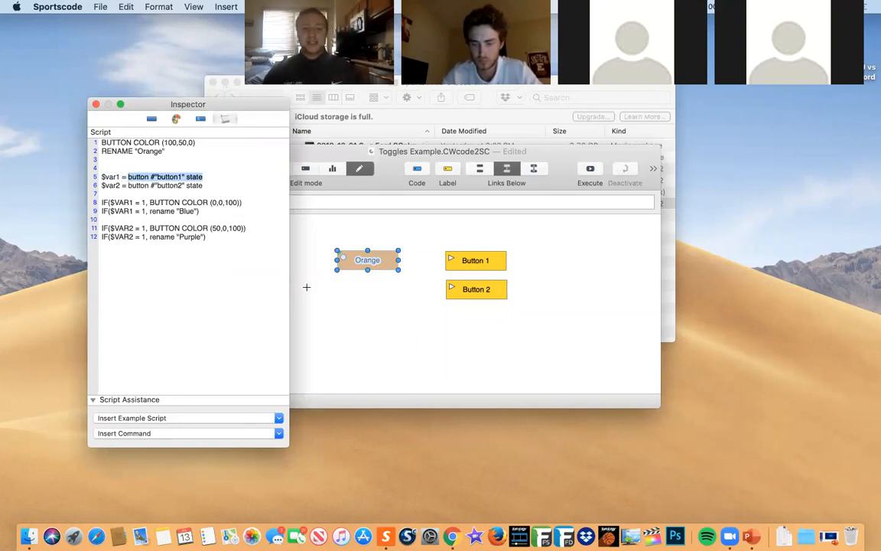
- Check the IDs of Button 1 and Button 2 in their behaviour settings
click(480, 262)
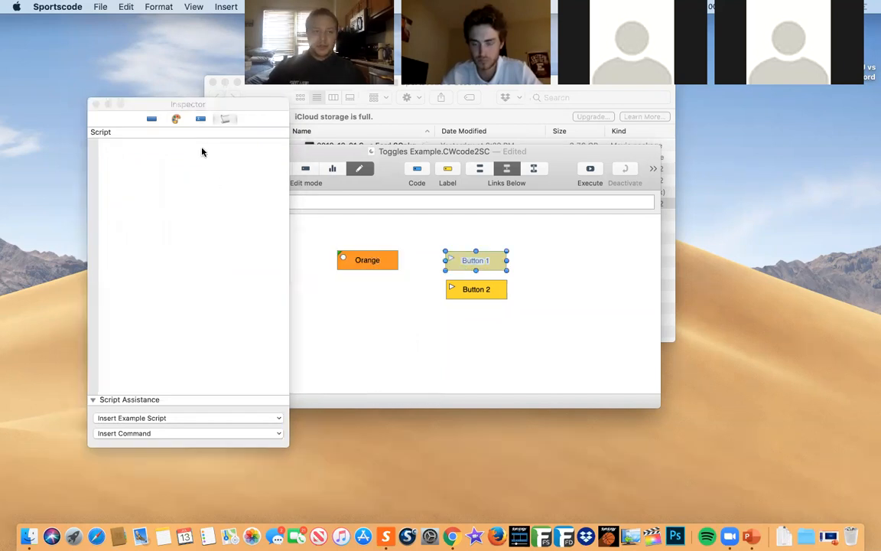
click(151, 119)
click(121, 310)
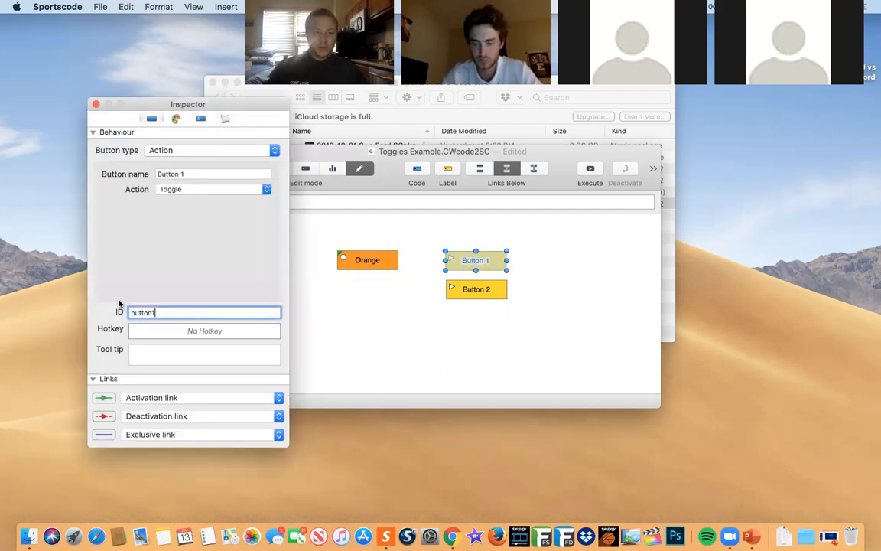
click(477, 289)
click(119, 314)
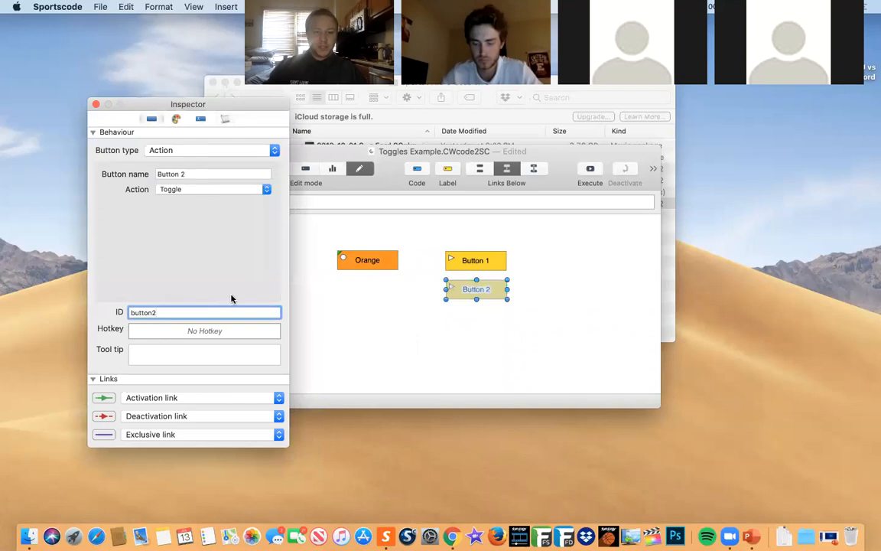
- Reopen the Orange button's script and examine how $var1 is assigned the state of button1
click(366, 258)
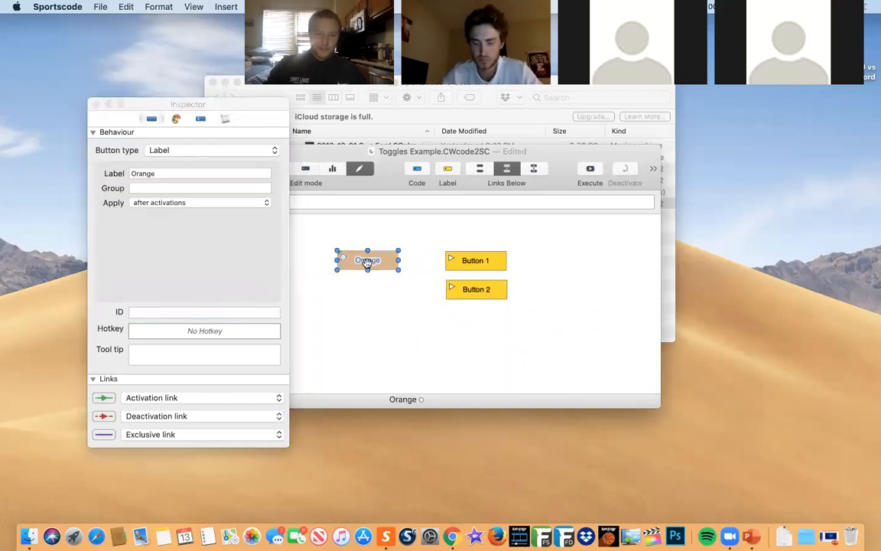
click(225, 121)
click(224, 121)
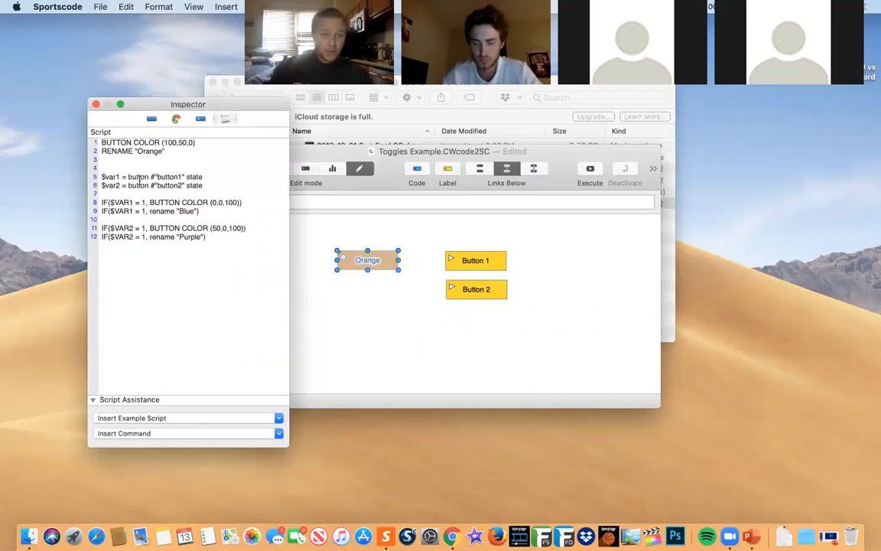
drag(128, 177, 204, 177)
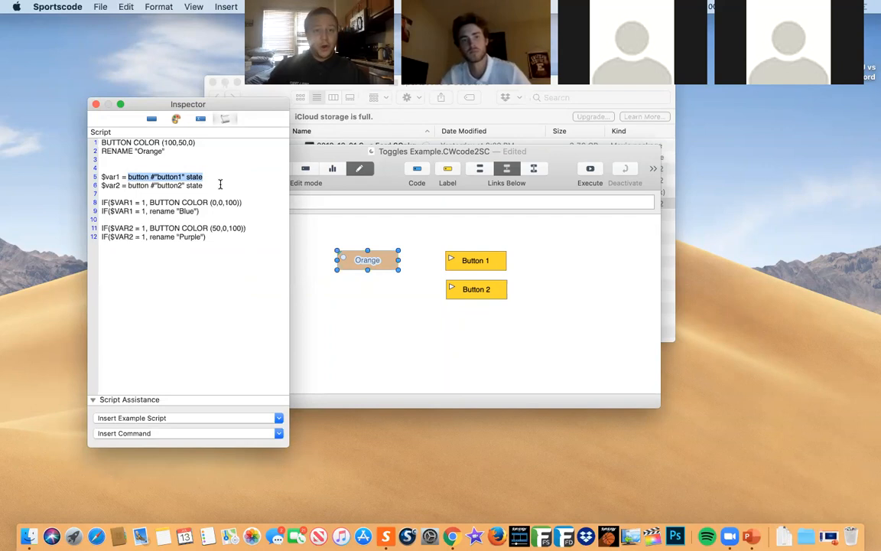
click(220, 182)
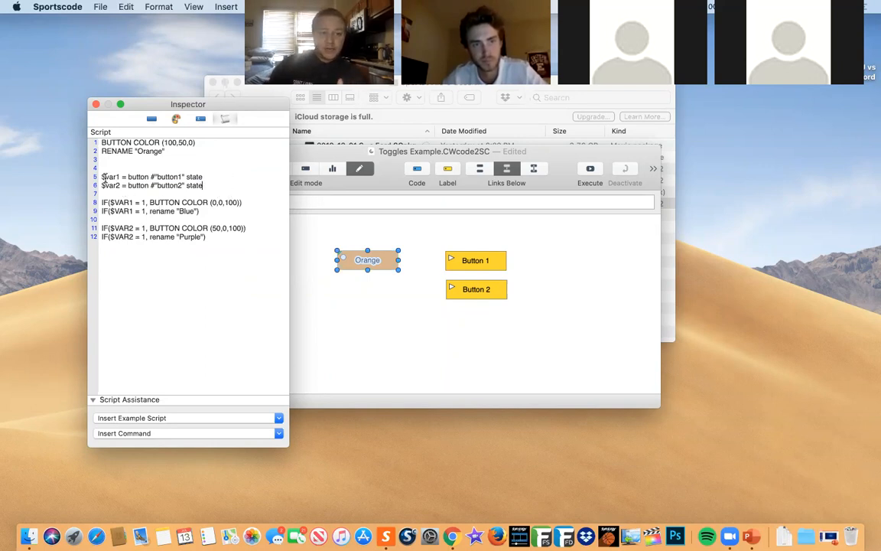
drag(101, 176, 120, 177)
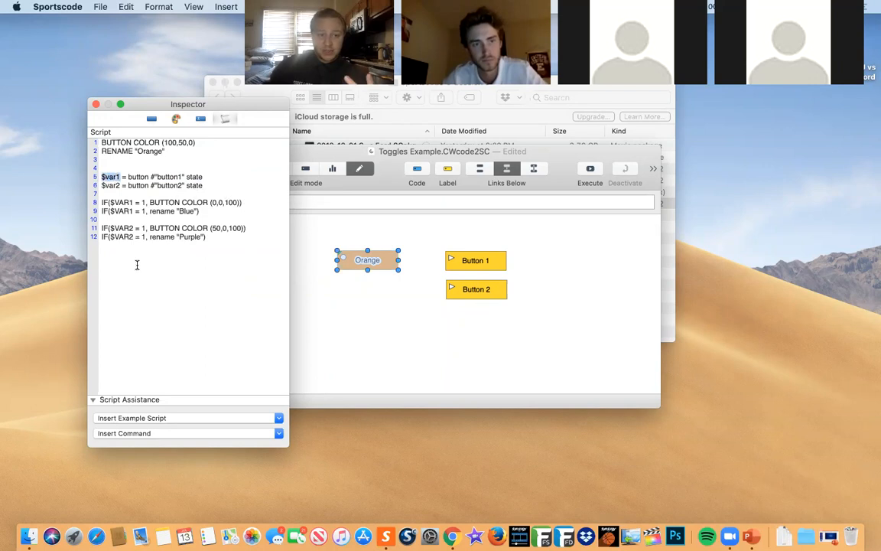
click(130, 244)
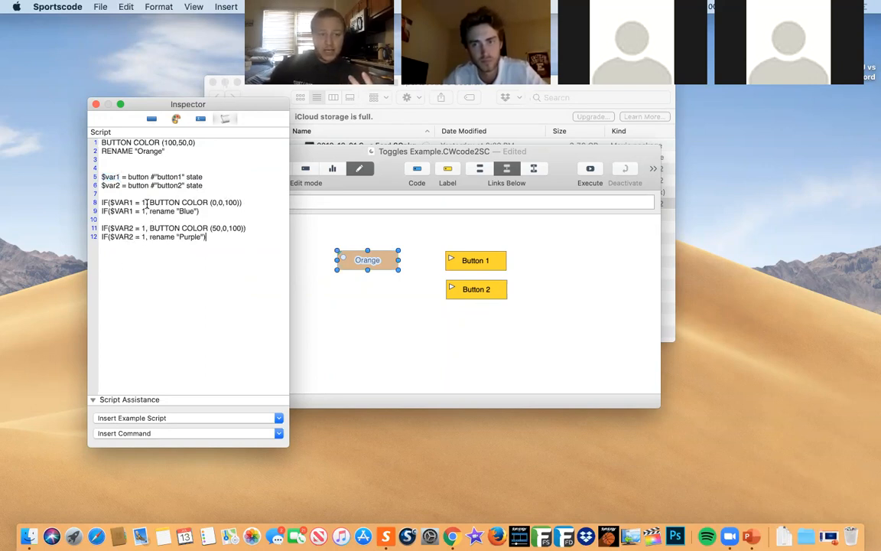
- Examine the script's IF statements that set the button's color and name for $VAR1 and $VAR2
drag(144, 202, 111, 203)
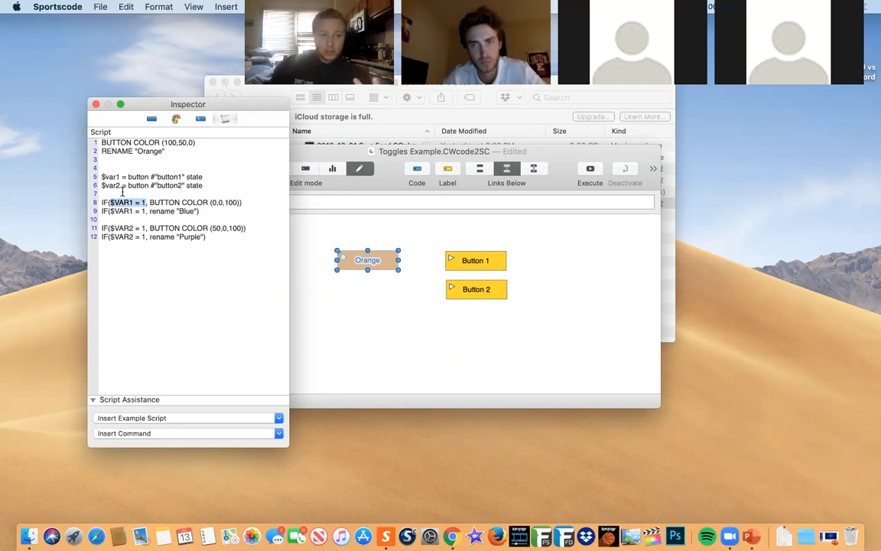
triple_click(142, 178)
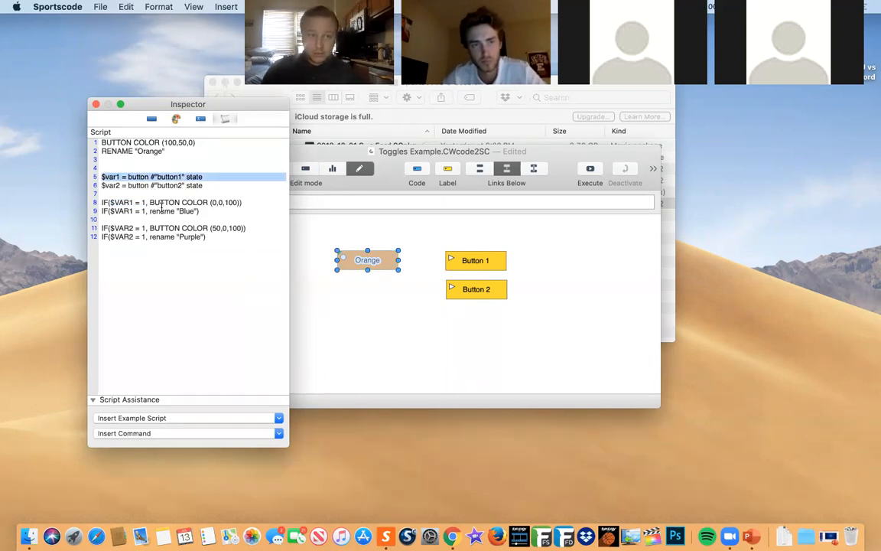
triple_click(168, 202)
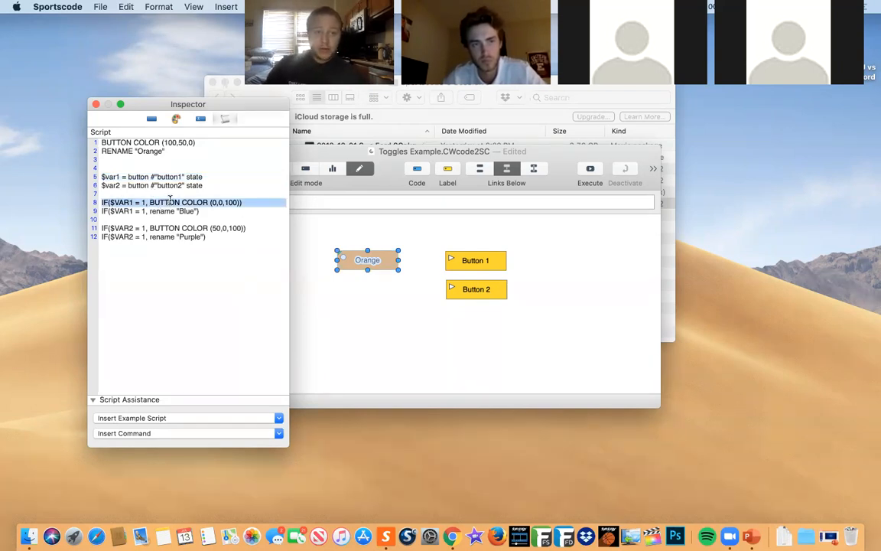
triple_click(160, 210)
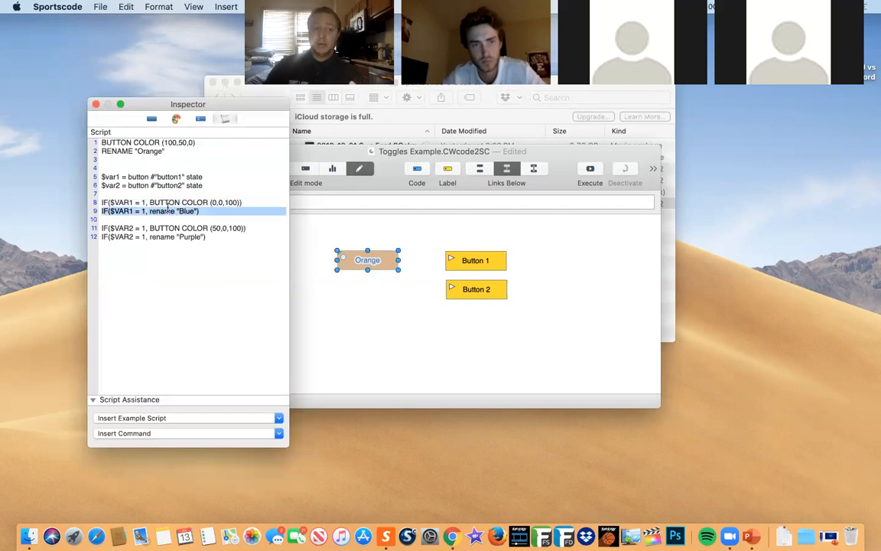
click(164, 219)
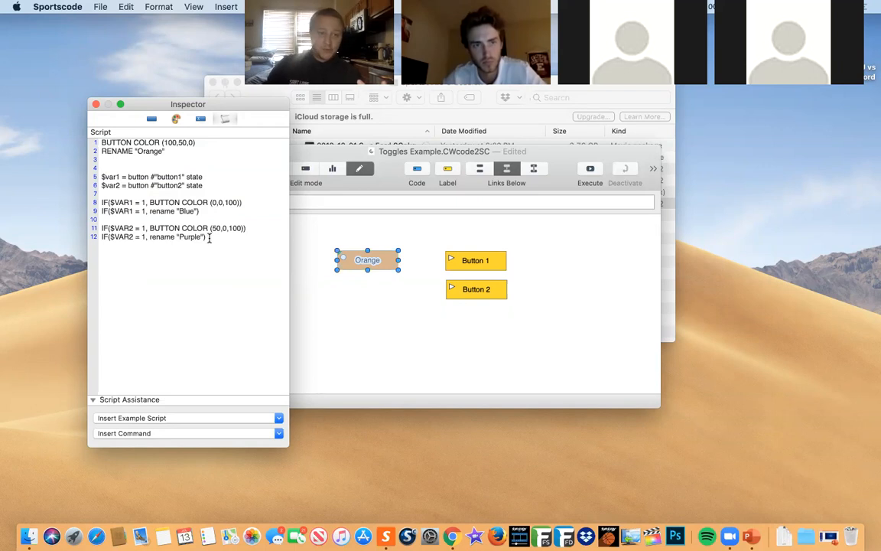
drag(238, 238, 100, 228)
click(128, 238)
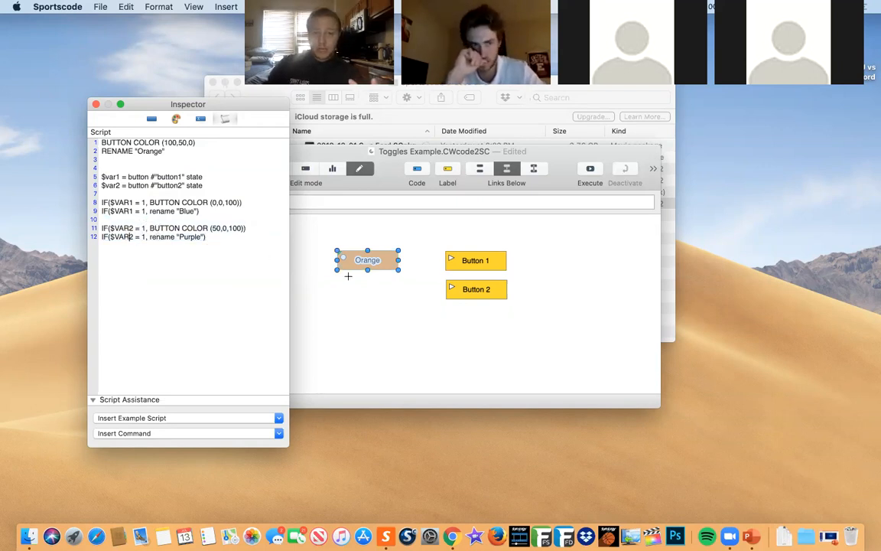
- Begin a new IF statement at the end of the script with the condition $VAR1 = 1 AND $VAR2 = 1
click(221, 246)
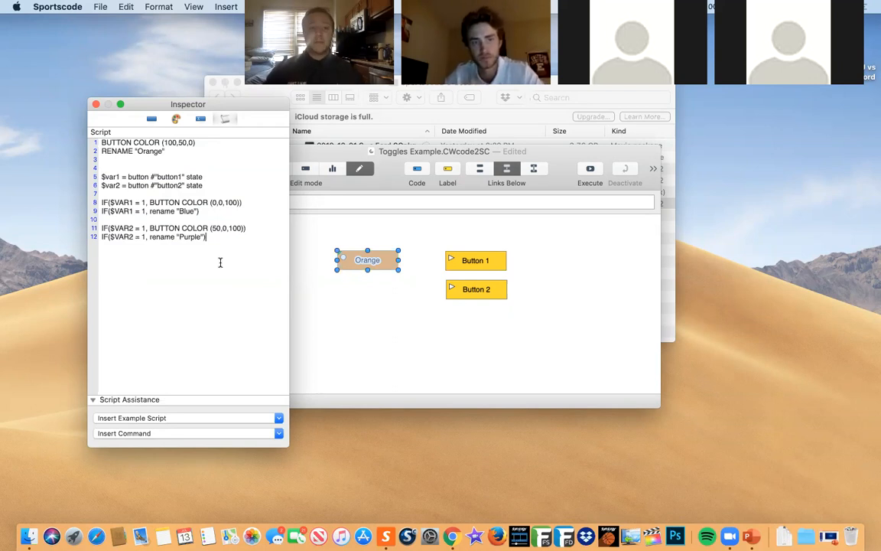
key(Return)
key(Return)
text(IF()
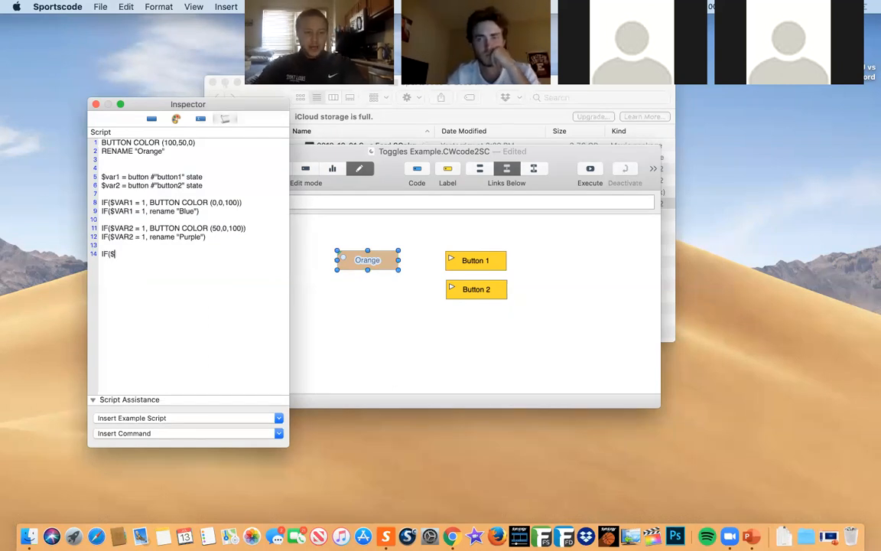
text($VAR1 = 1)
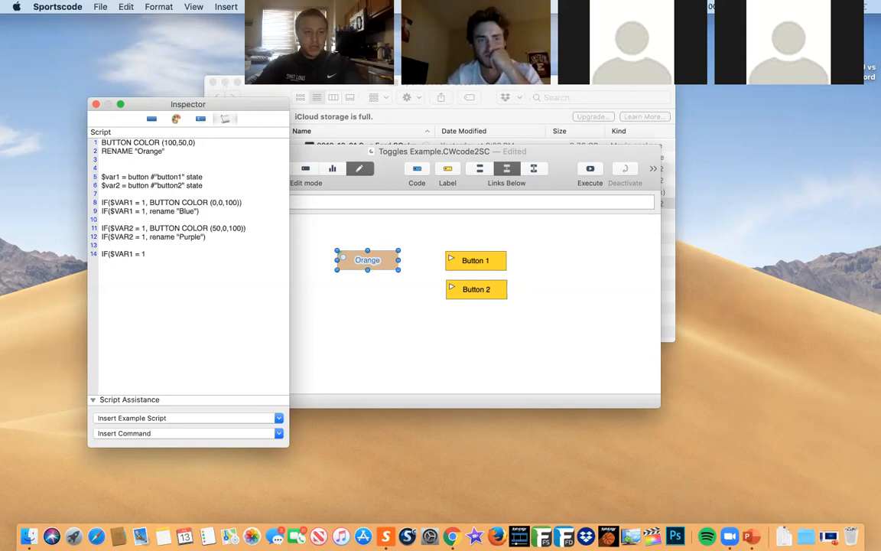
text( AND $var )
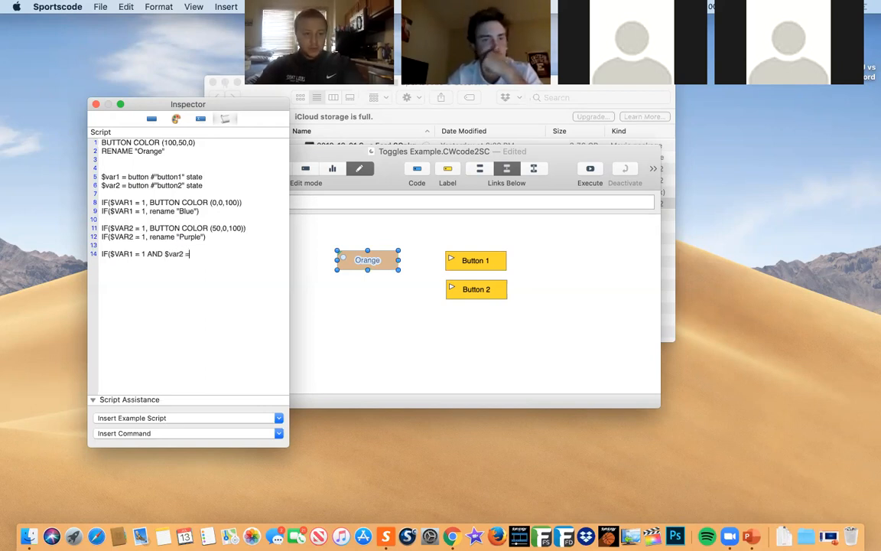
text(AR)
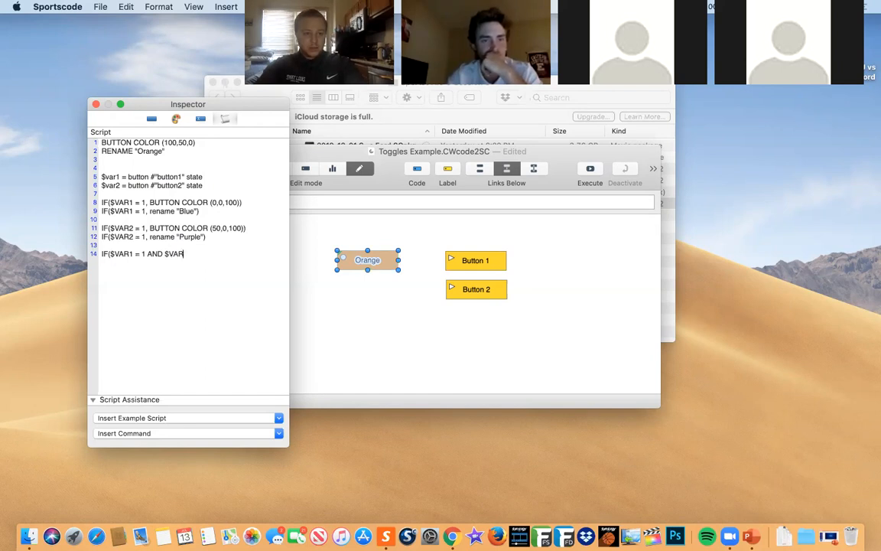
text(2 = 1,)
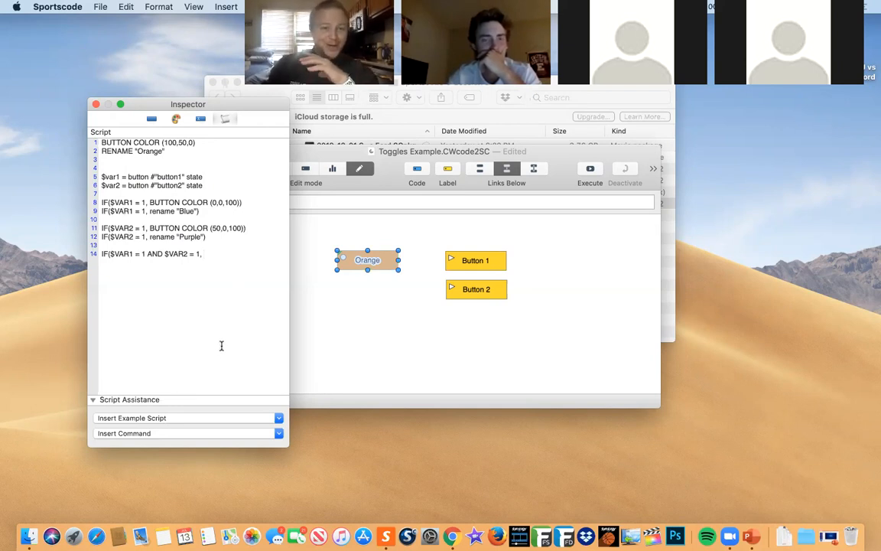
- Complete the combined IF statement on the same line with the green example command BUTTON COLOR (0,100,0) and a closing parenthesis
click(153, 419)
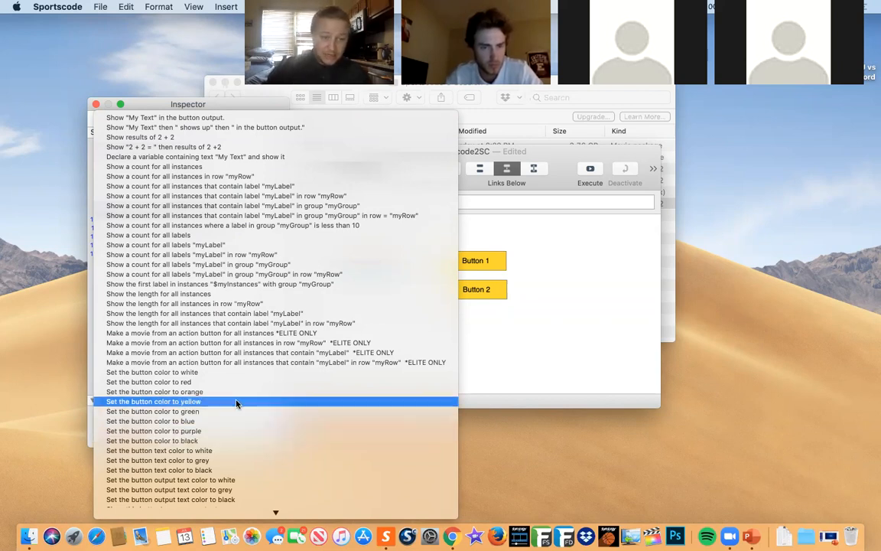
click(177, 411)
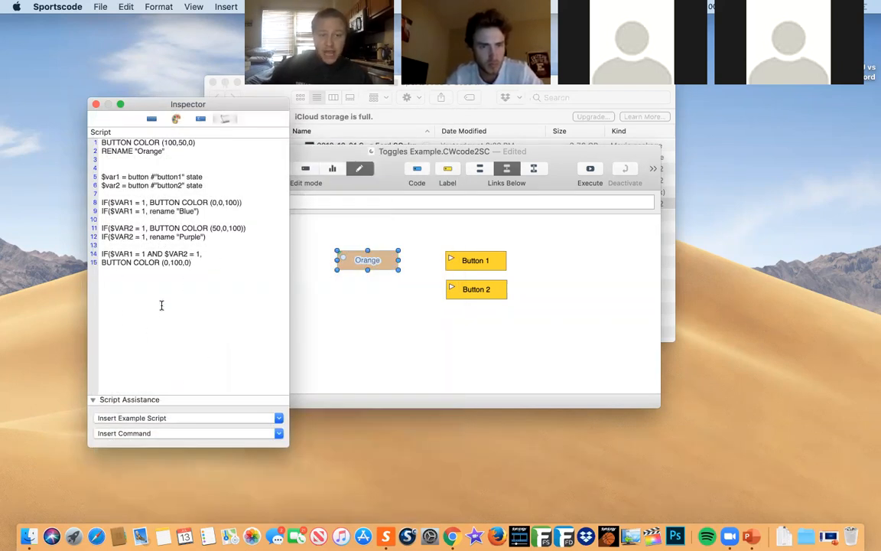
click(100, 264)
key(BackSpace)
click(138, 266)
text())
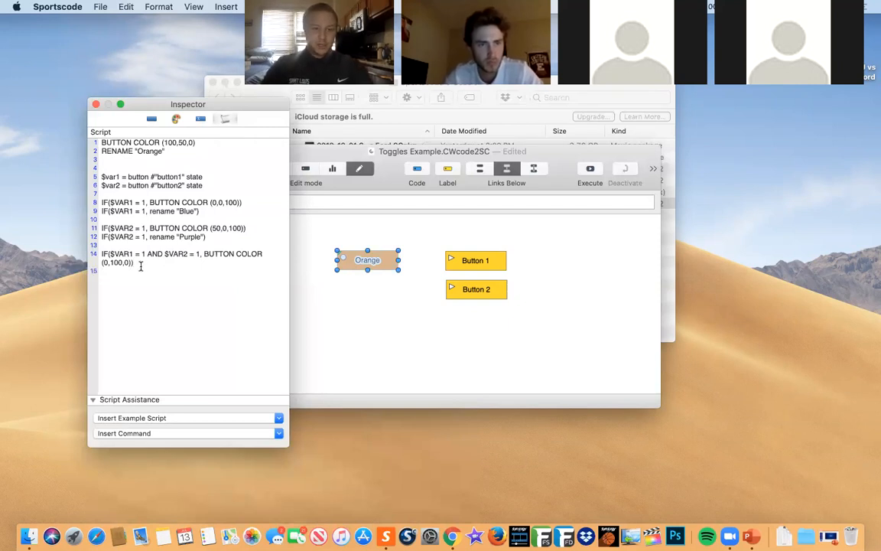
- Duplicate the combined $VAR1 AND $VAR2 IF statement at the end of the Orange button's script, separated by a blank line
drag(133, 263, 93, 254)
key(super+c)
key(Right)
key(Return)
key(Return)
key(super+v)
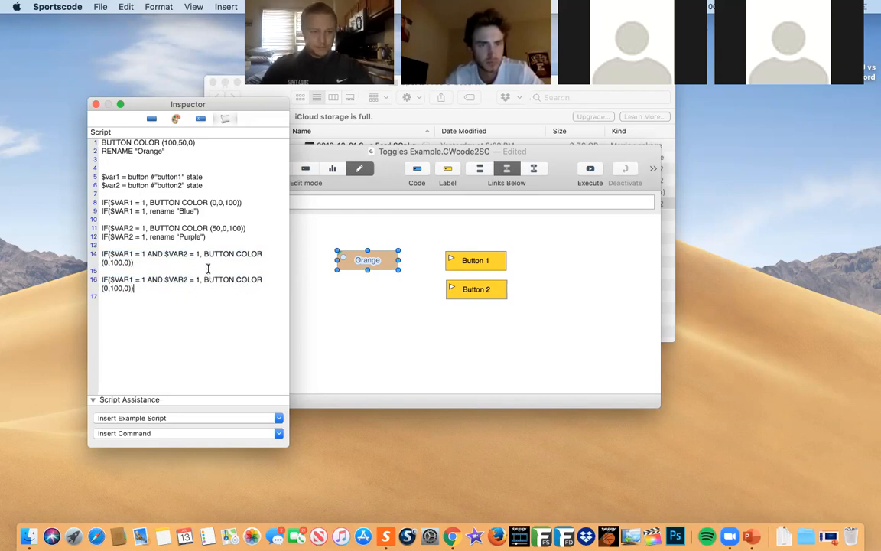
- Replace the duplicated statement's BUTTON COLOR (0,100,0) command with RENAME "GREEN"
drag(204, 280, 178, 296)
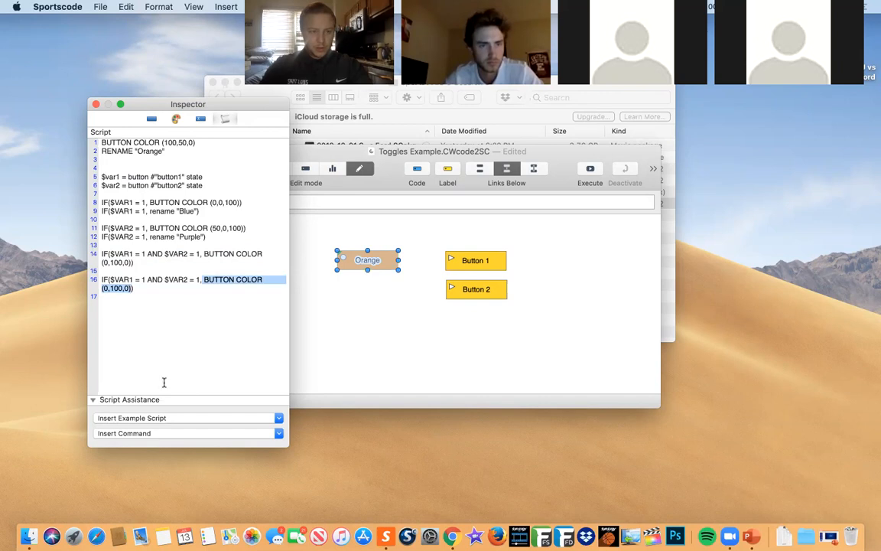
text(RENAME)
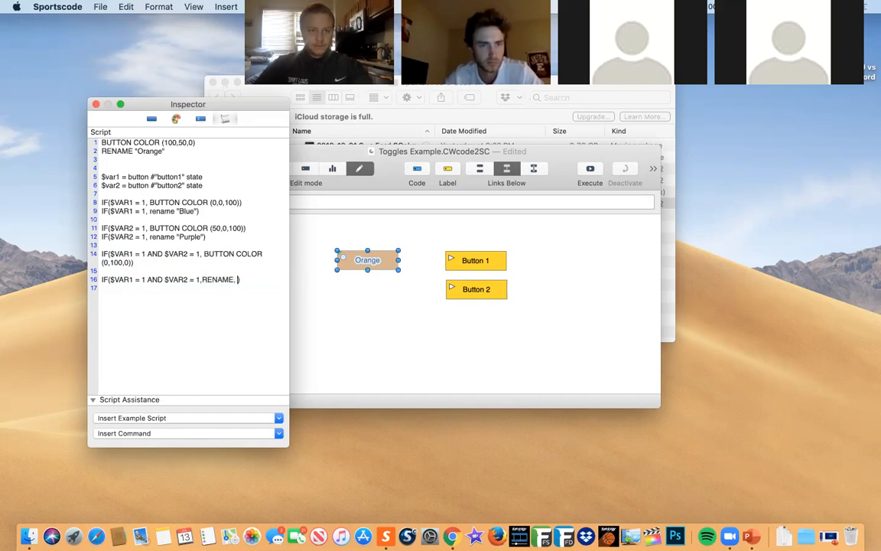
text( "GREEN)
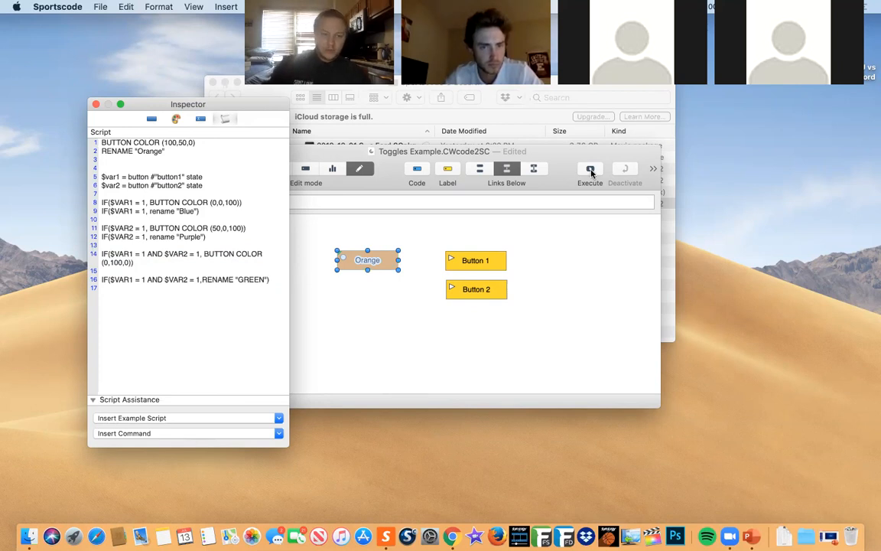
- Test the script in report mode by toggling Button 1 and Button 2 together, separately and off
click(598, 174)
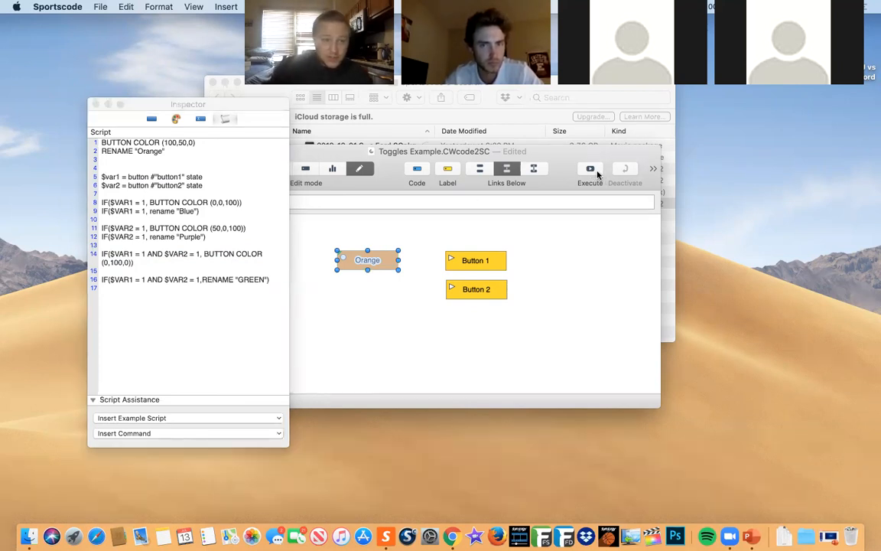
click(332, 169)
click(468, 270)
click(476, 290)
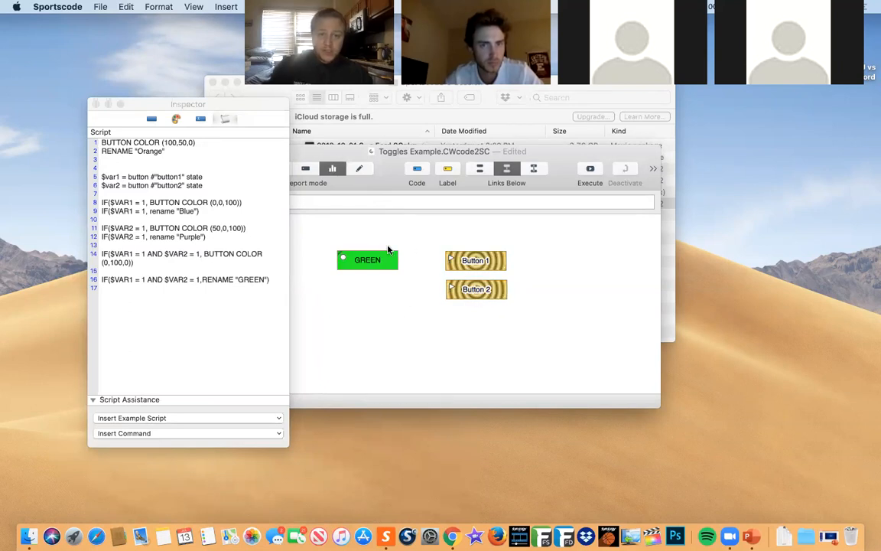
click(470, 296)
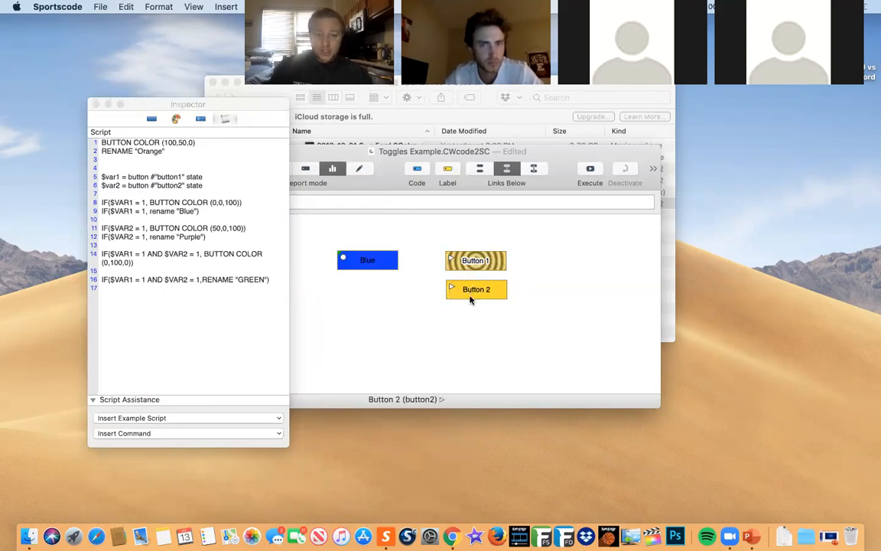
click(472, 264)
click(469, 292)
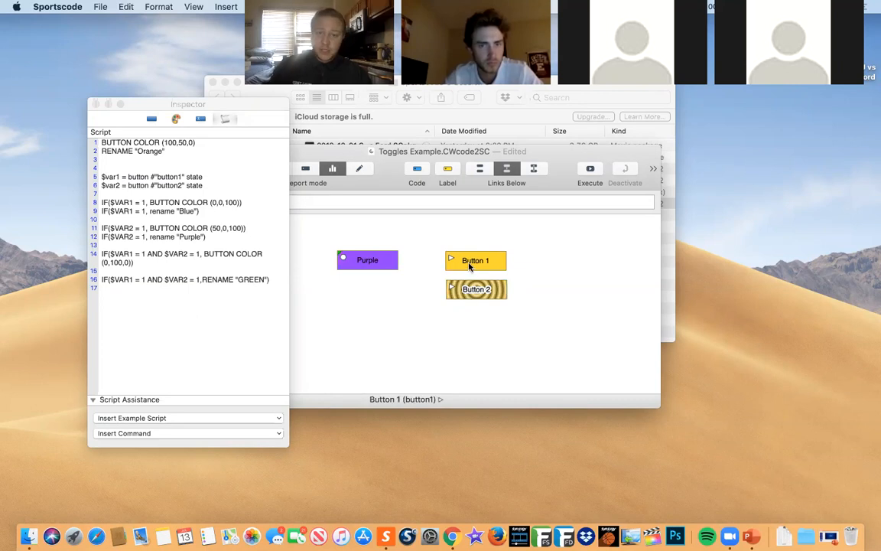
click(470, 266)
click(474, 291)
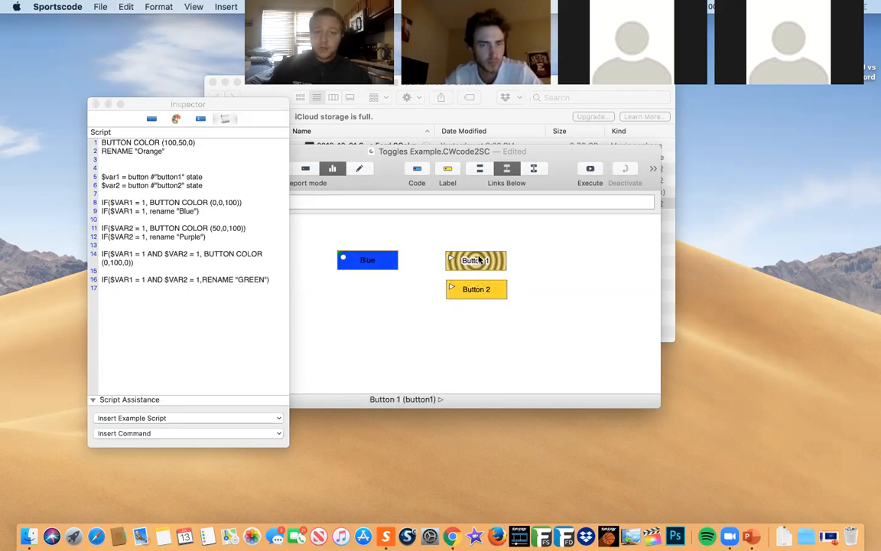
click(474, 261)
- Return the Toggles Example code window to edit mode, and save and close it
click(96, 104)
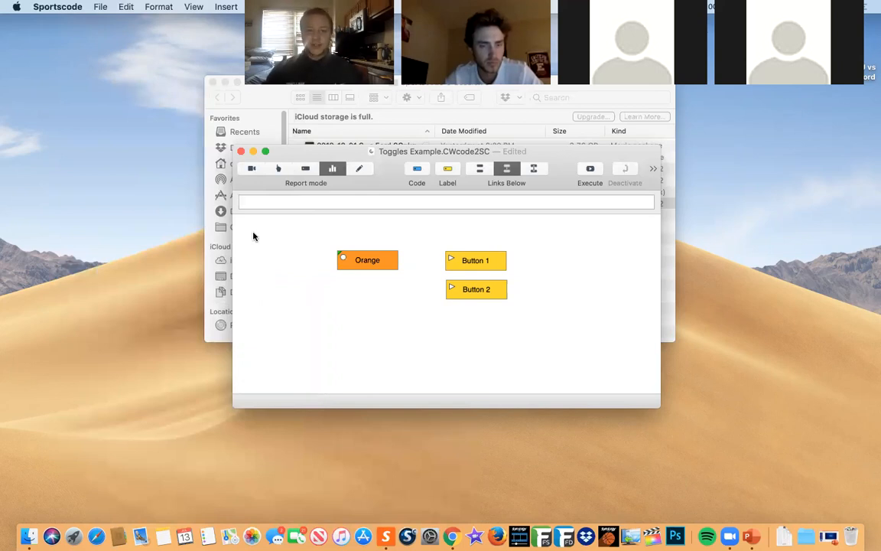
click(357, 172)
drag(501, 231, 497, 296)
click(382, 369)
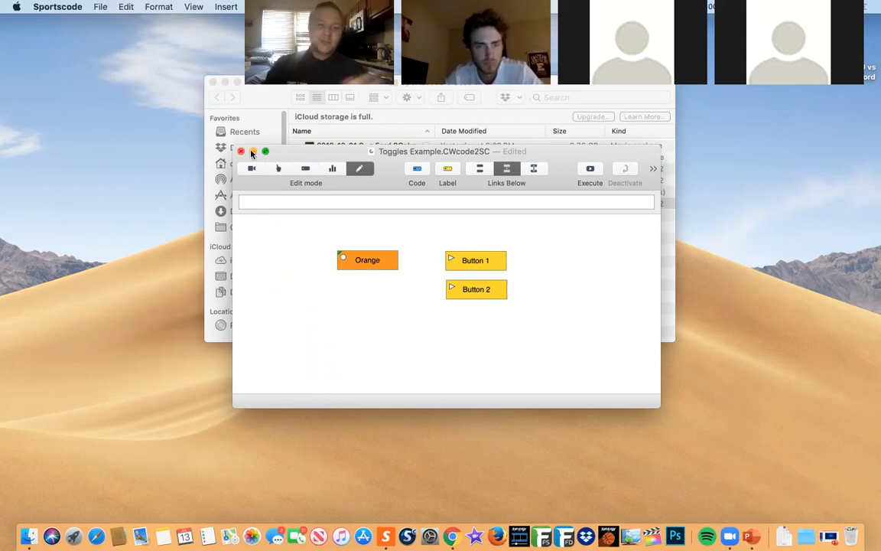
click(391, 166)
key(super+s)
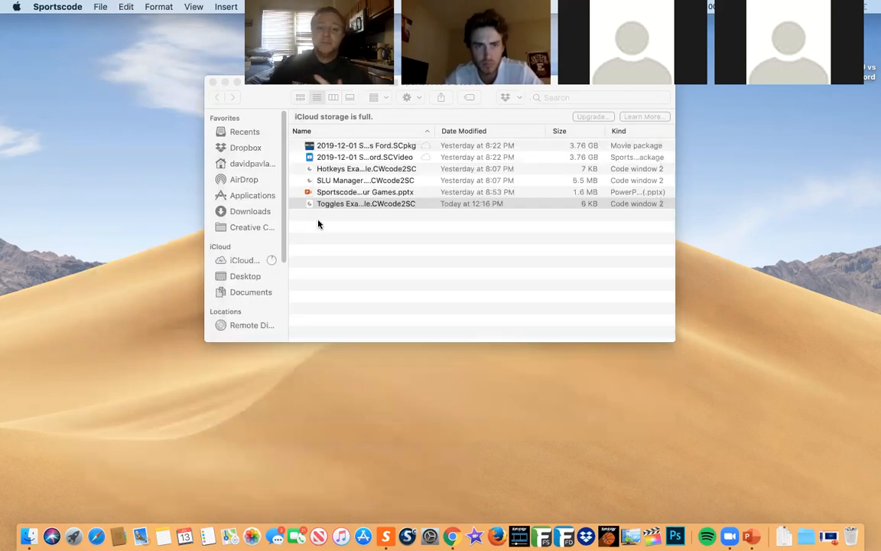
- Open the Hotkeys Example code window and view the behaviour settings of its Offense, Defense and Zone buttons
double_click(350, 170)
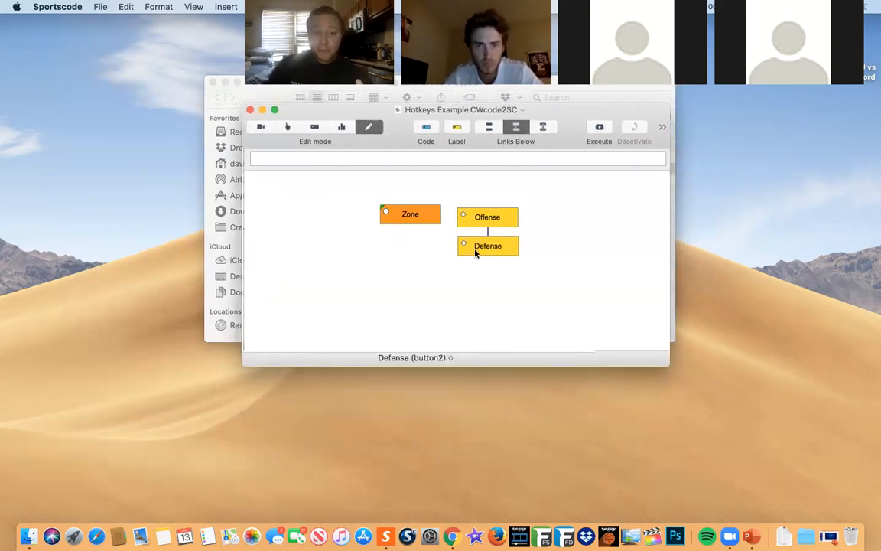
drag(423, 224, 392, 240)
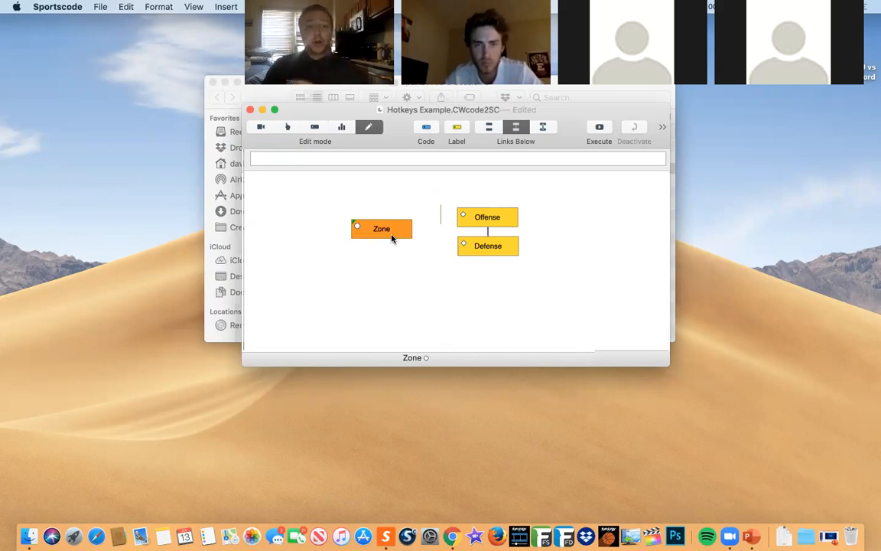
double_click(482, 217)
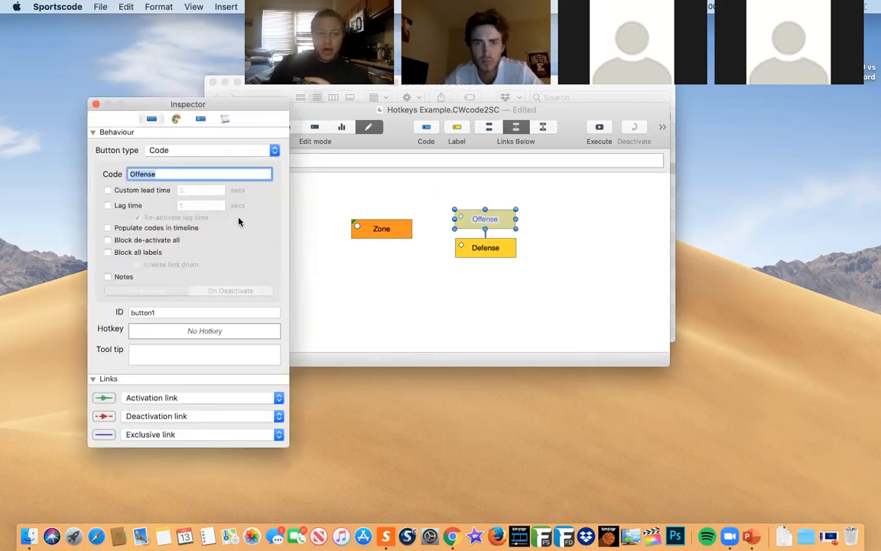
click(468, 247)
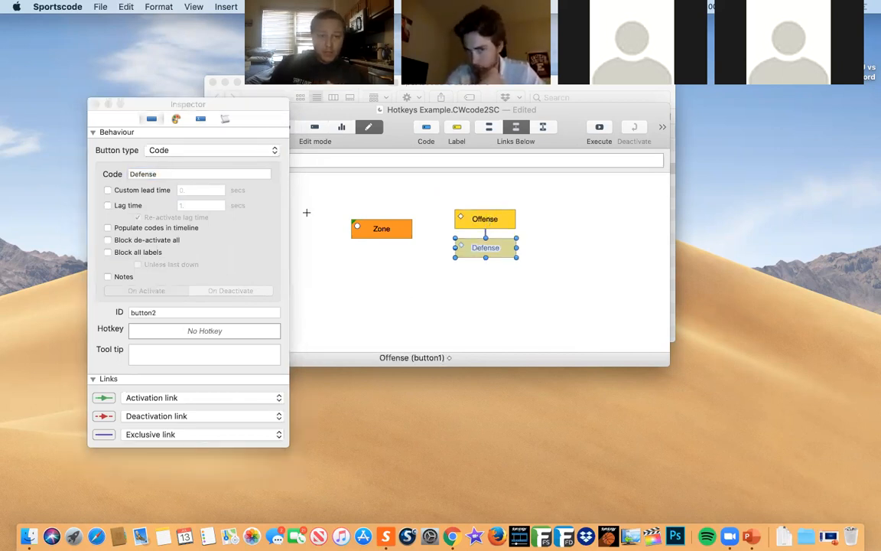
click(369, 230)
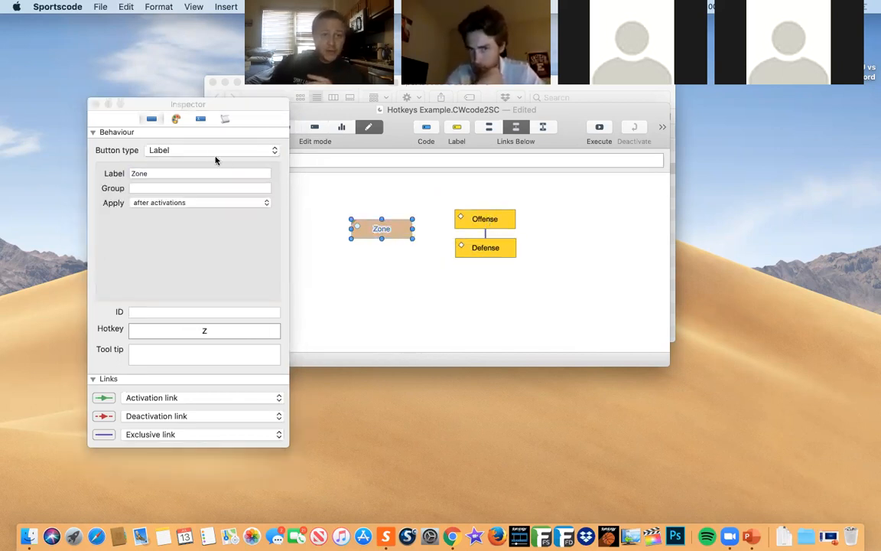
- Try Shift+Z as the Zone label button's hotkey and set it back to plain Z
click(209, 332)
key(z)
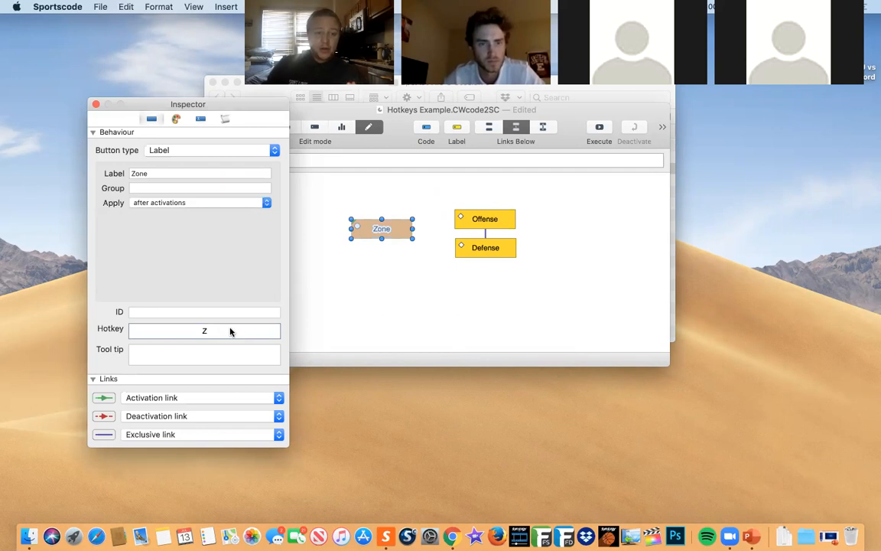
click(226, 335)
key(z)
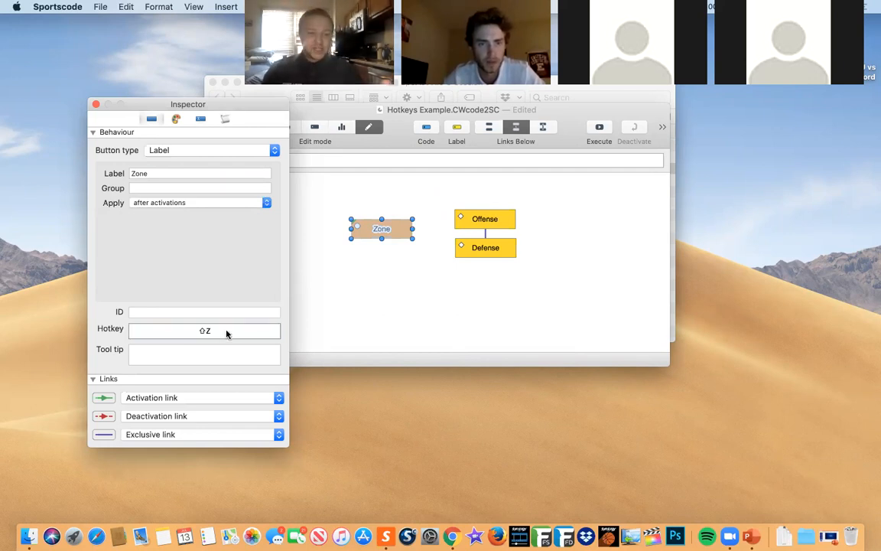
click(225, 339)
key(z)
click(222, 336)
key(z)
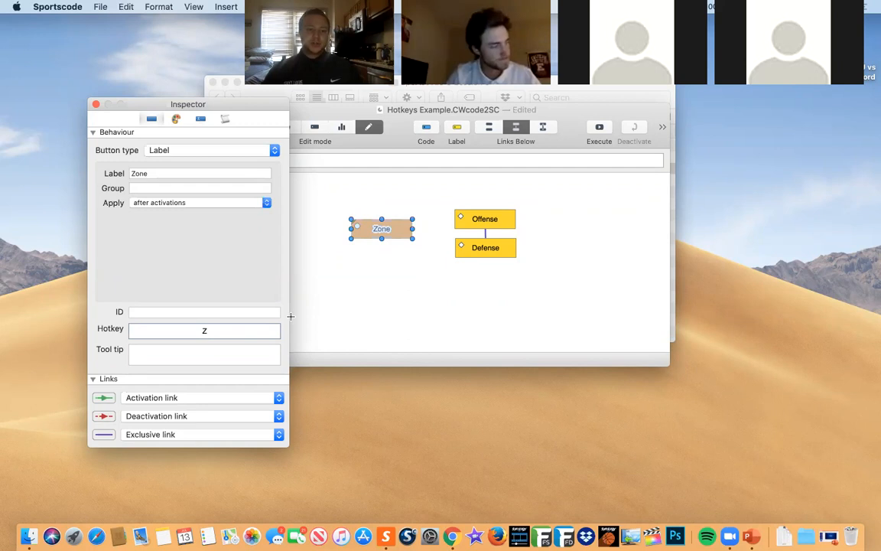
- Test the Zone label in code mode by activating the Offense button and the Defense button in turn
click(95, 105)
click(287, 126)
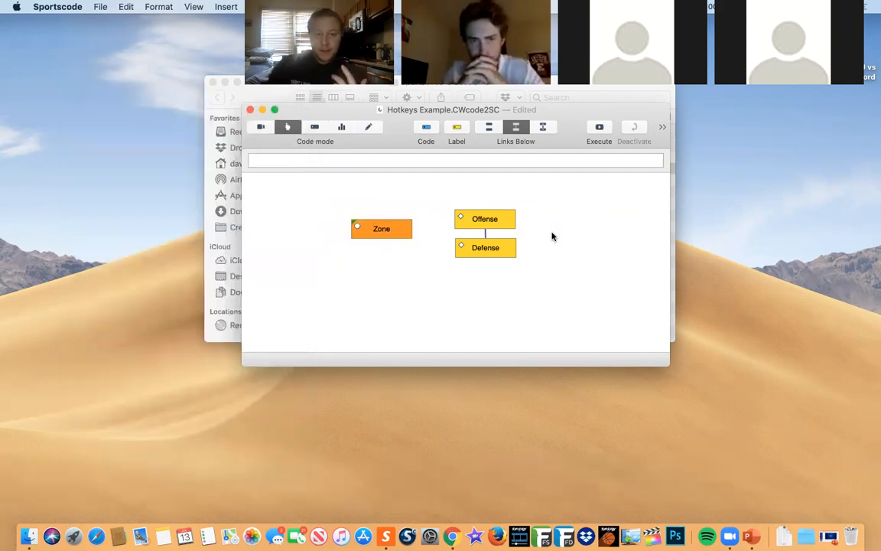
click(492, 226)
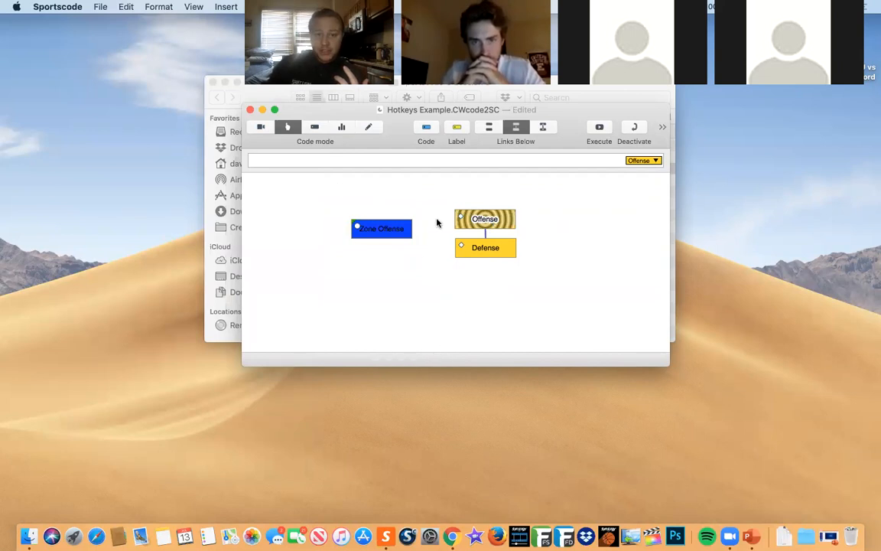
click(495, 253)
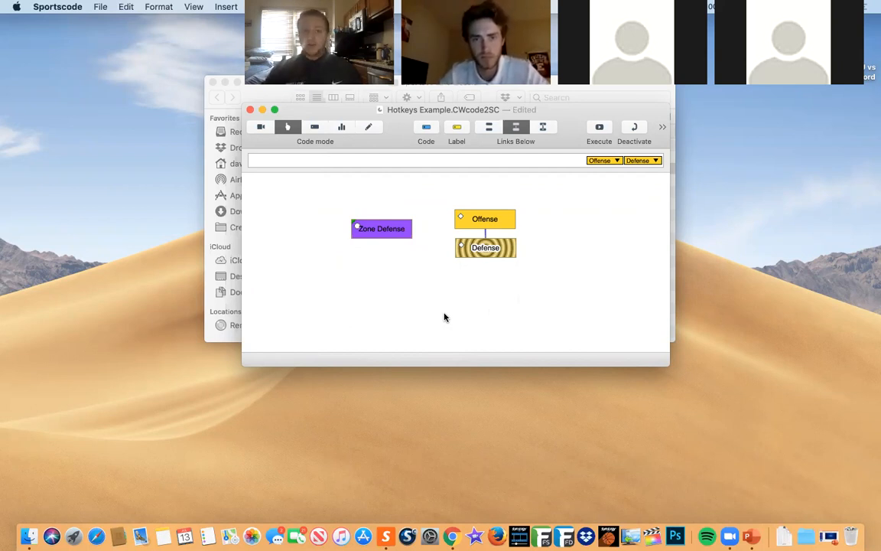
- Return to edit mode and move the Zone button to the upper-left area of the code window's canvas
click(368, 127)
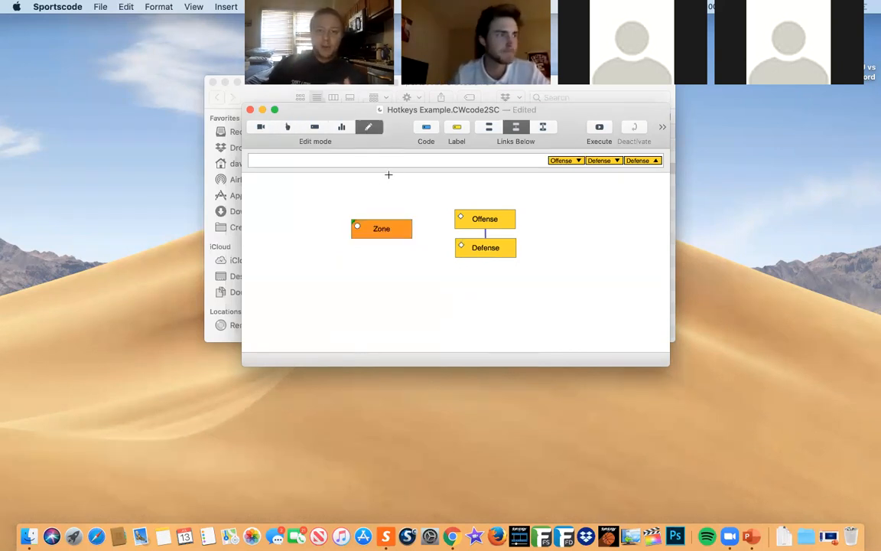
click(399, 235)
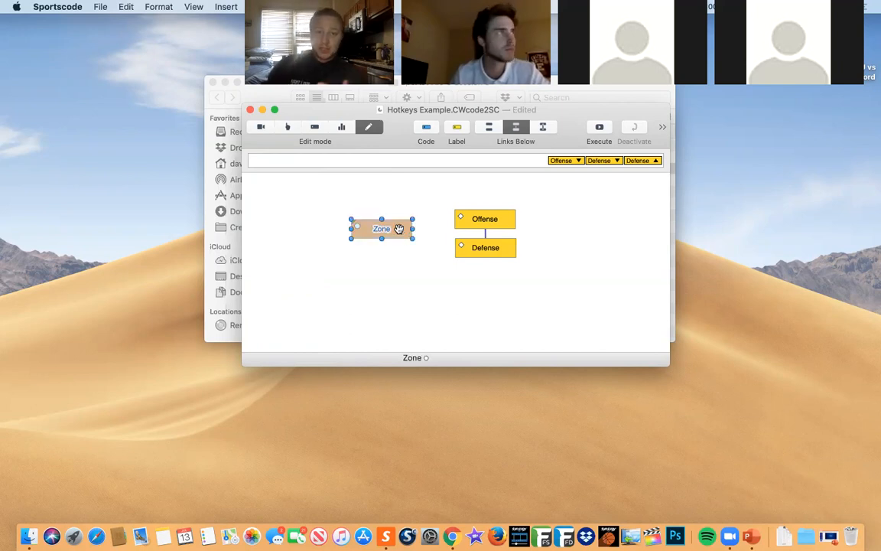
drag(380, 230, 300, 194)
click(336, 235)
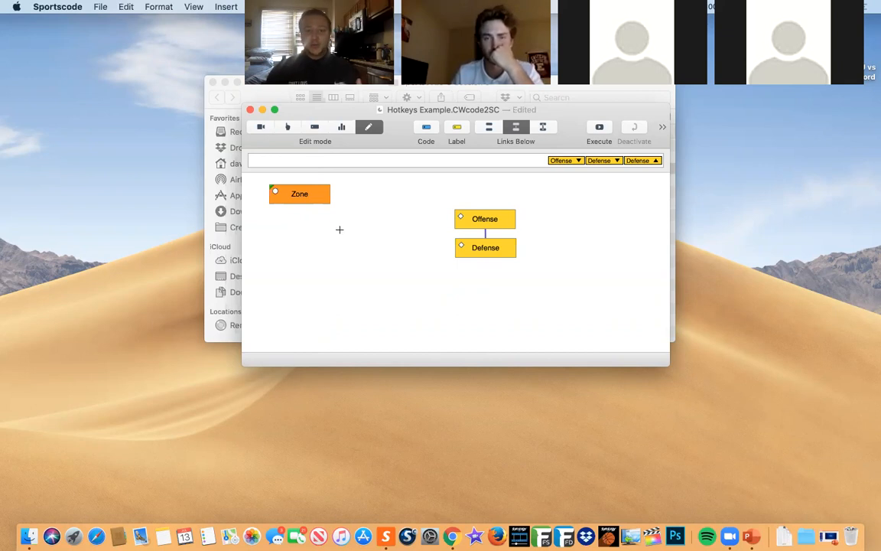
- Turn on Show hotkey in the Zone button's appearance settings
double_click(321, 198)
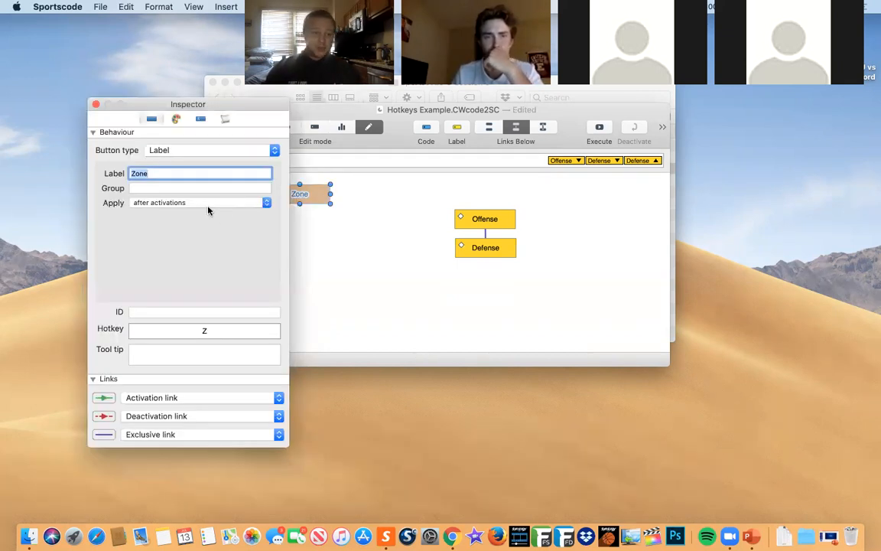
click(176, 119)
click(145, 311)
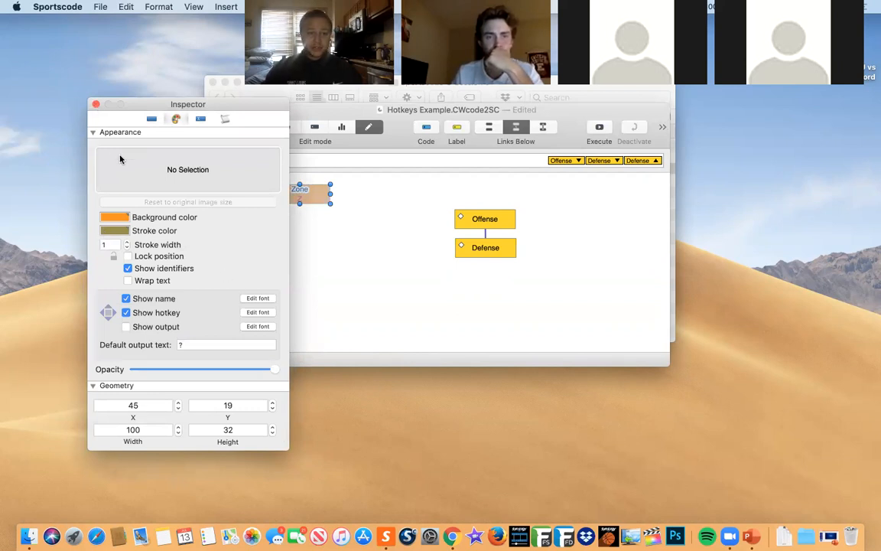
- Move the Zone button back beside the Offense and Defense buttons and enlarge it
click(96, 104)
drag(299, 195, 402, 257)
click(365, 287)
click(362, 222)
click(385, 297)
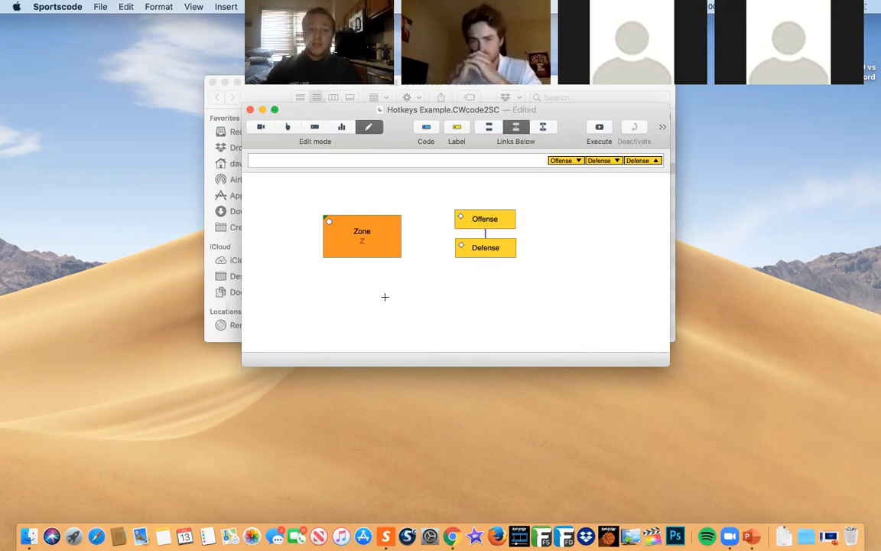
- Save and close the Hotkeys Example code window
key(super+s)
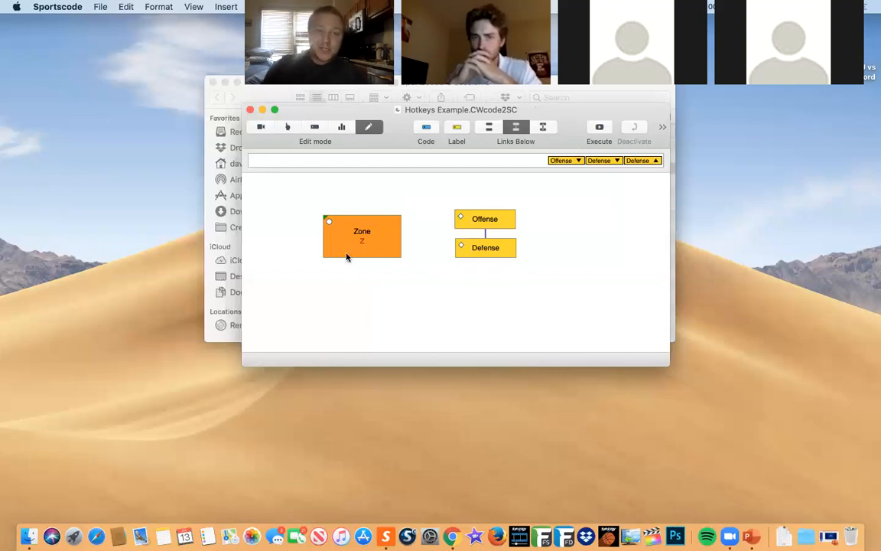
click(249, 111)
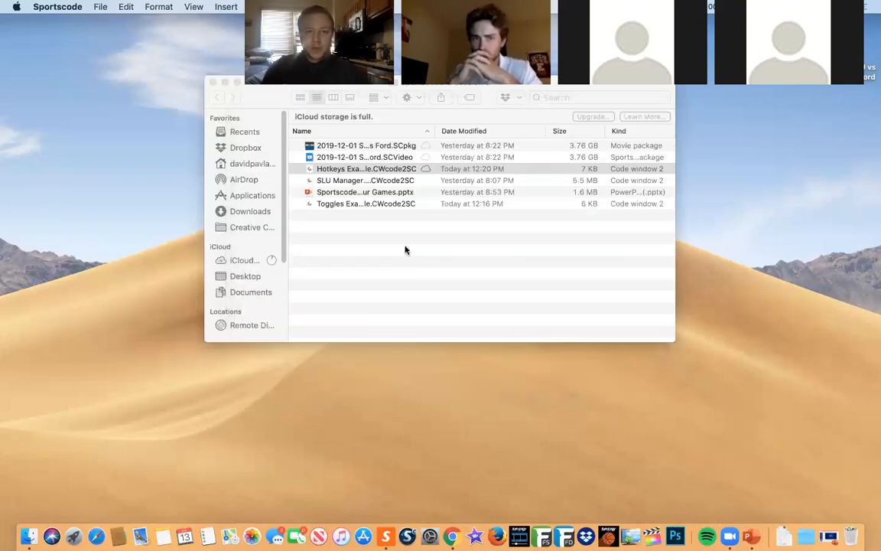
click(423, 262)
- Open the 2019-12-01 SLU vs Southern Illinois Ford movie package and display its timeline's matrix in a resized window
double_click(337, 145)
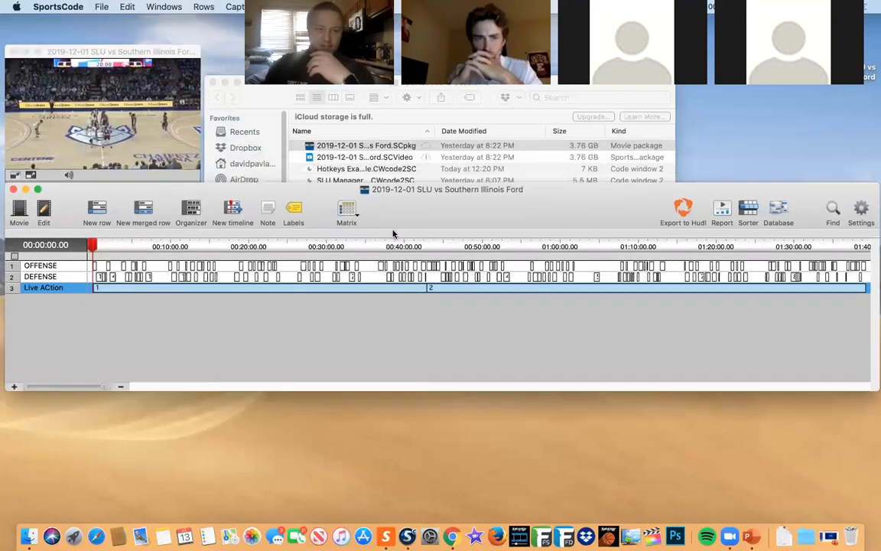
drag(394, 234, 395, 252)
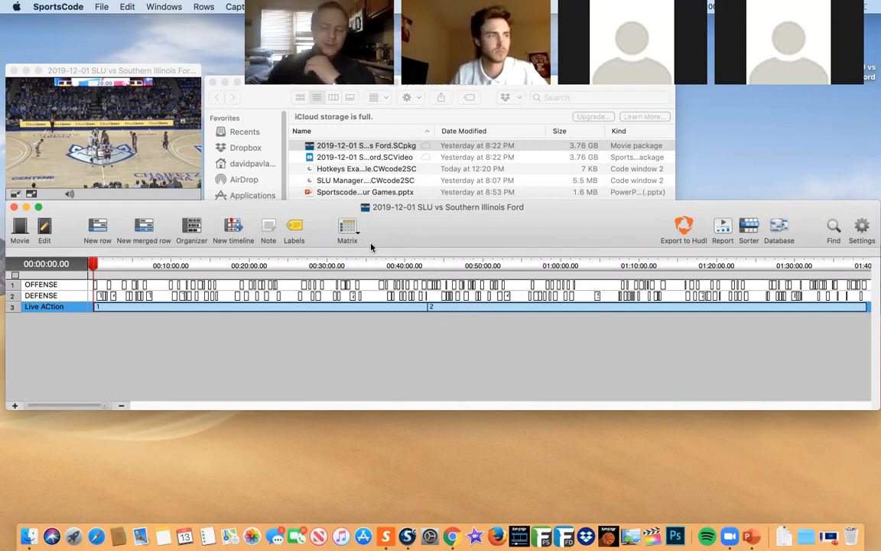
click(347, 228)
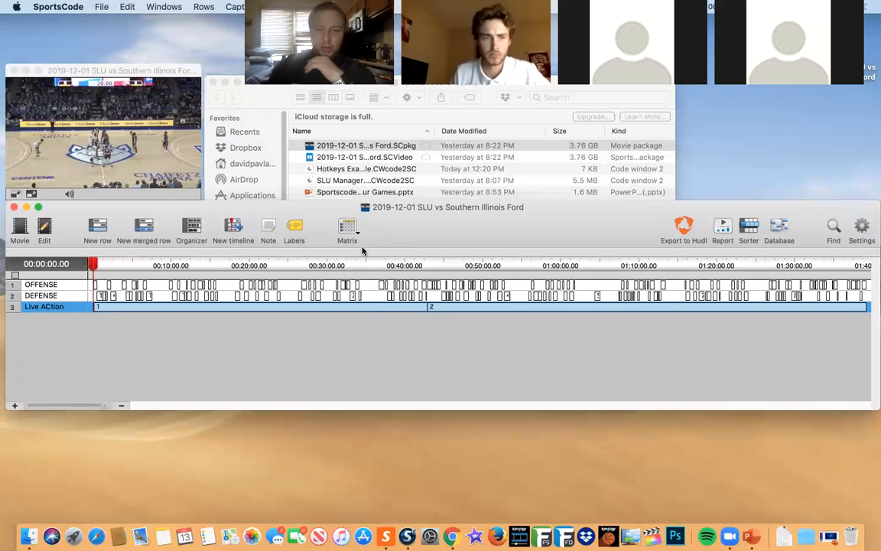
drag(673, 228, 558, 121)
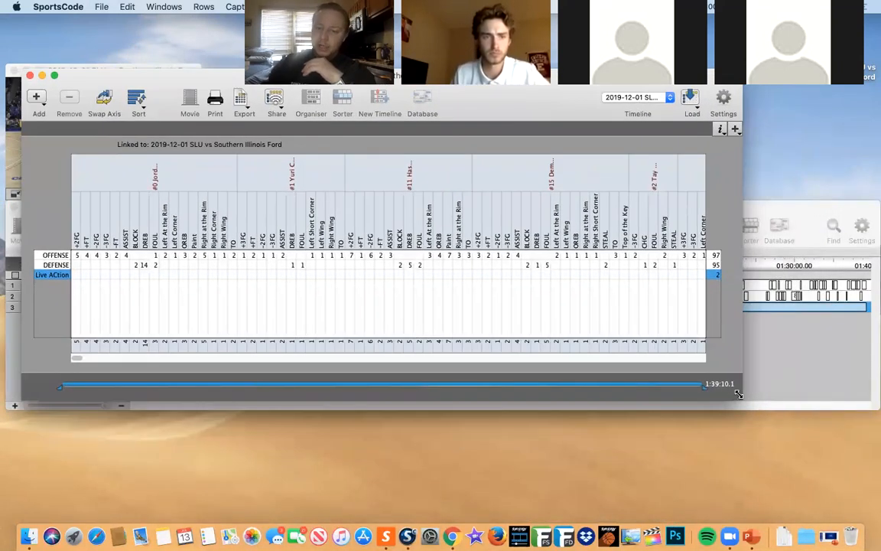
- Enlarge the matrix window and inspect player #2's group, player #15's ASSIST column and player #2's CHG column
drag(740, 408, 861, 520)
click(652, 174)
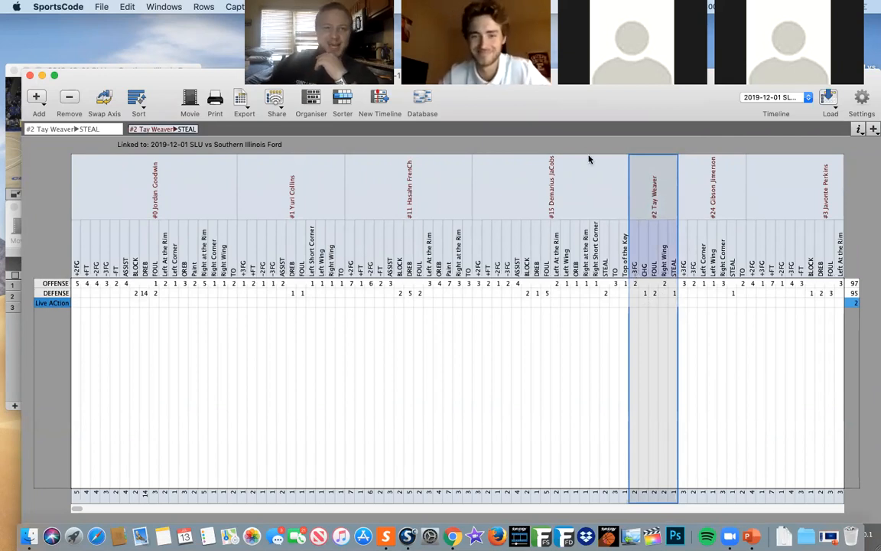
click(598, 325)
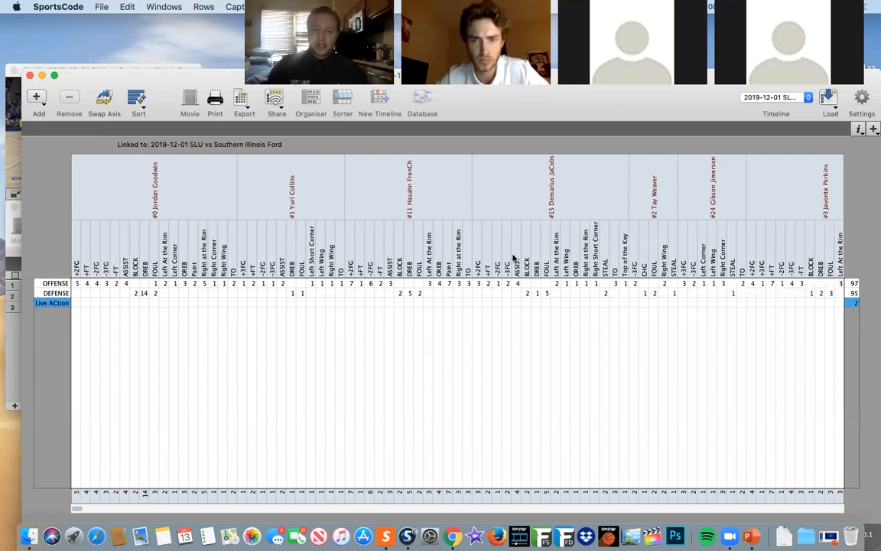
click(518, 283)
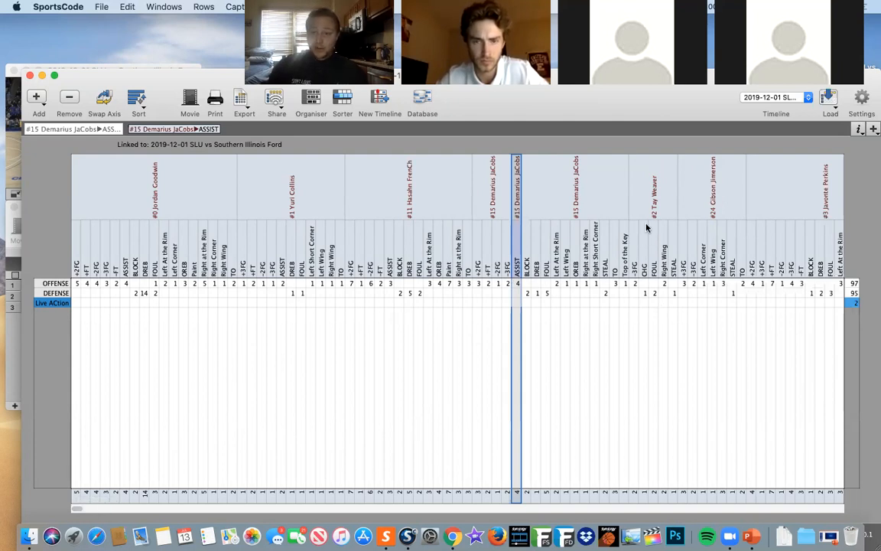
click(644, 253)
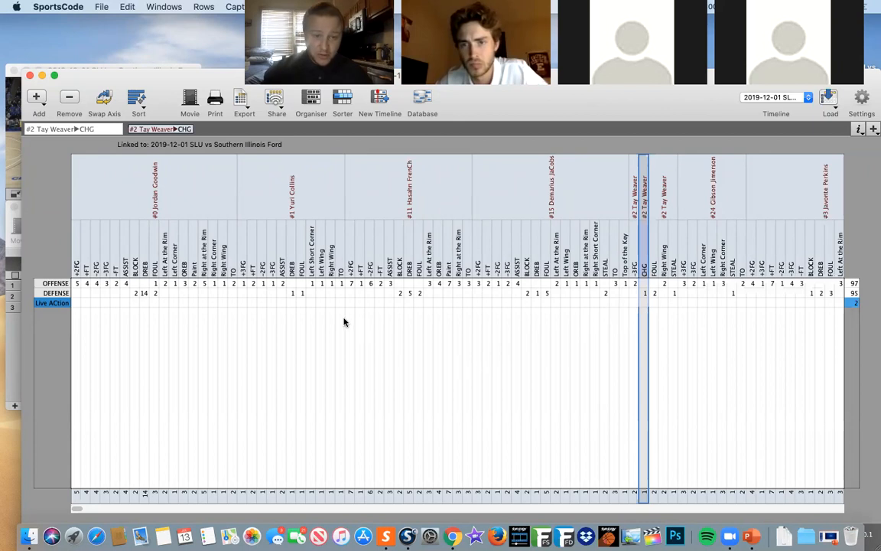
click(262, 294)
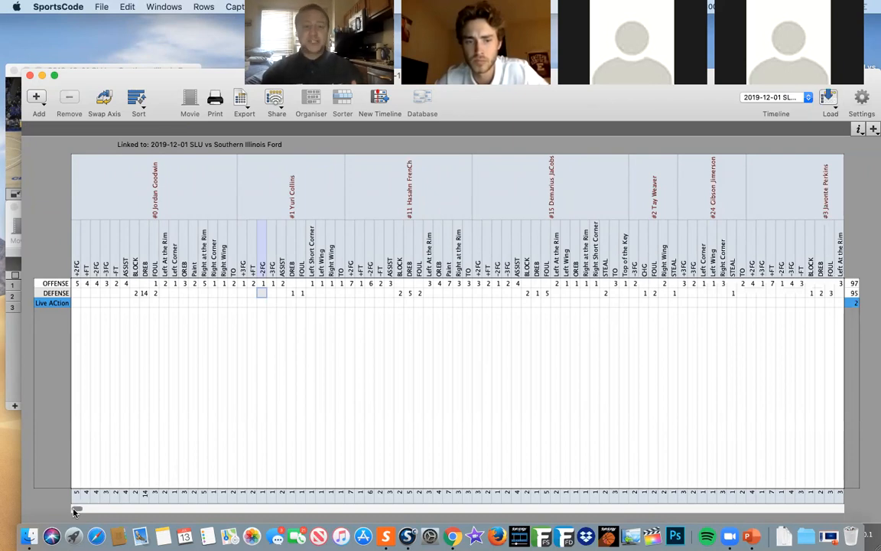
- Examine the Opponent group's columns further along the matrix
drag(74, 512, 564, 532)
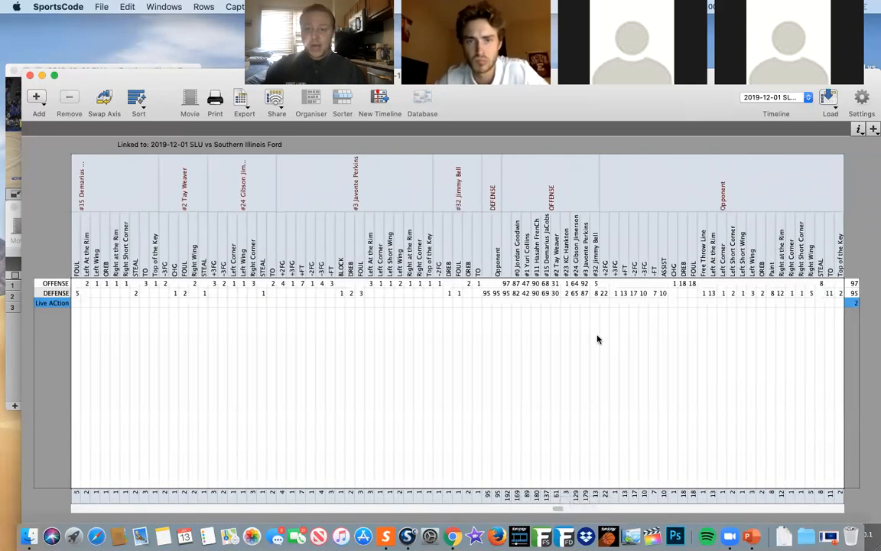
click(673, 190)
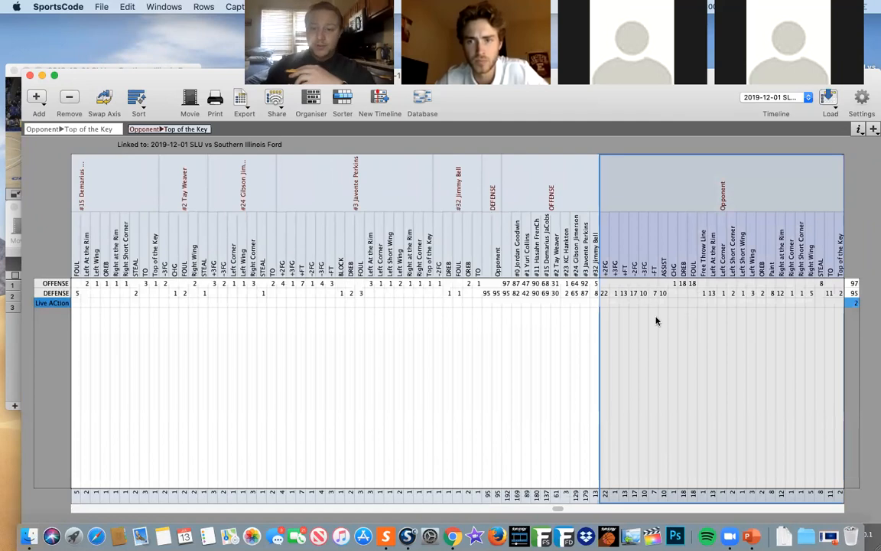
click(624, 308)
click(631, 198)
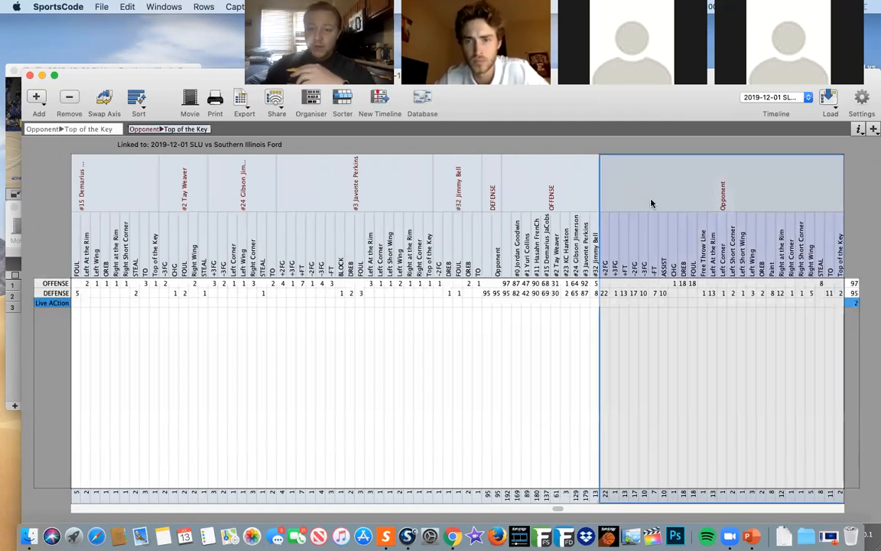
click(584, 387)
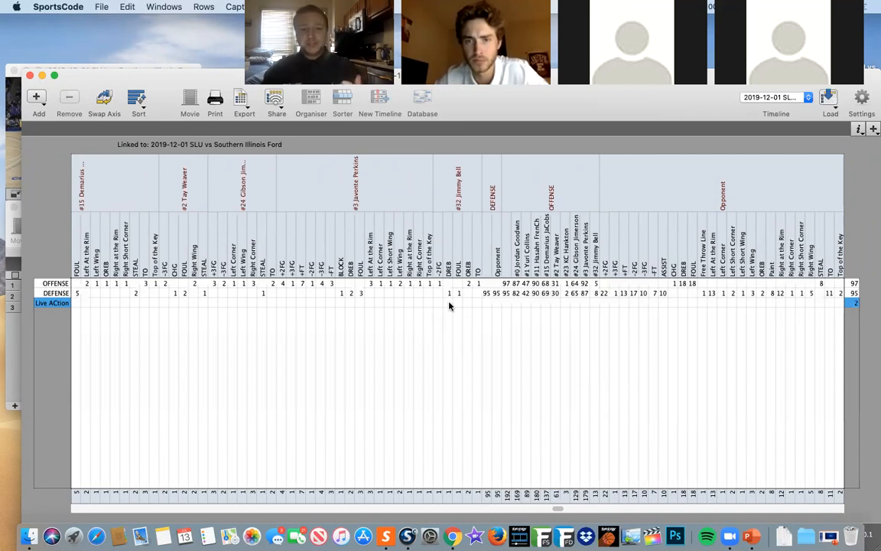
- Add the SET 10 label from the PLAYCALL group to the OFFENSE group's player #0 column and select its OFFENSE cell
click(520, 232)
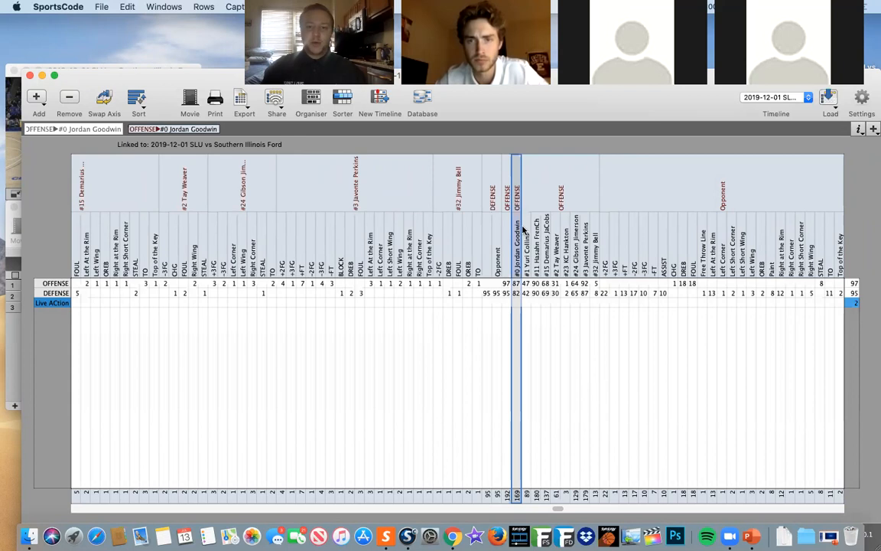
right_click(517, 226)
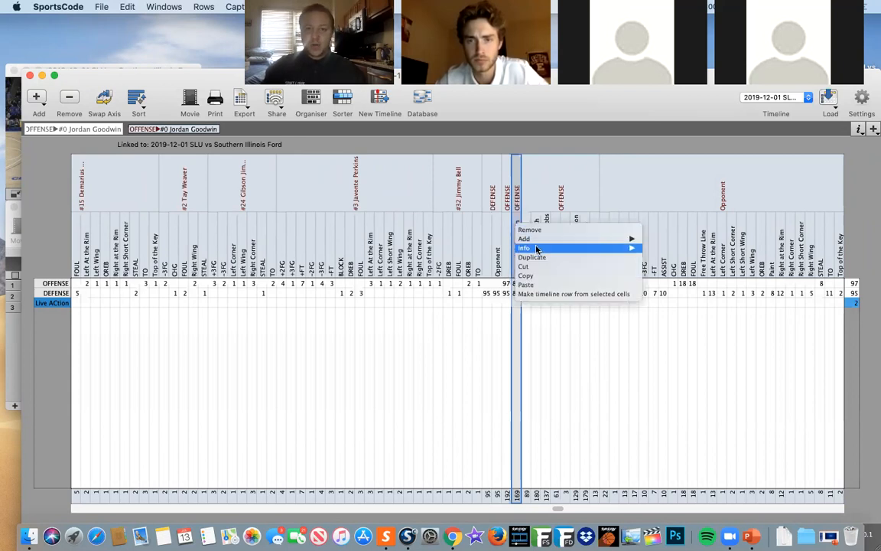
mouse_move(536, 238)
mouse_move(699, 244)
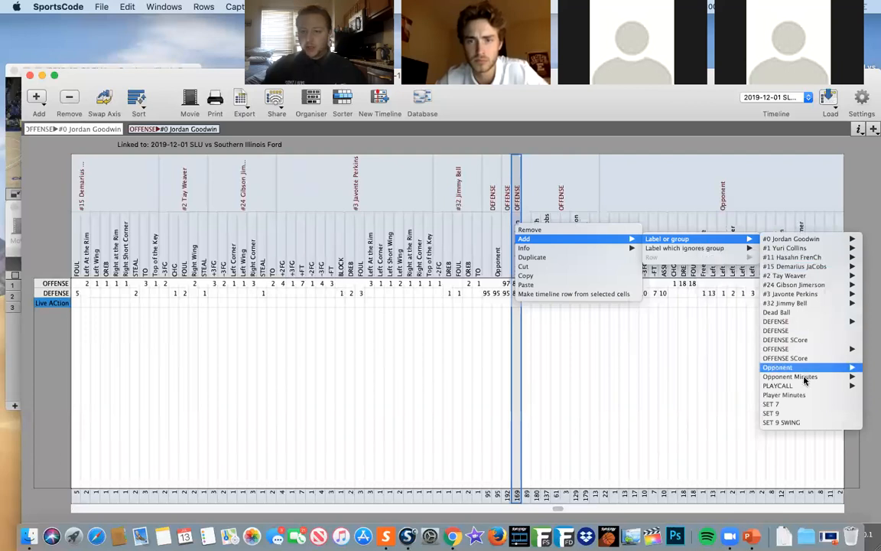
mouse_move(807, 386)
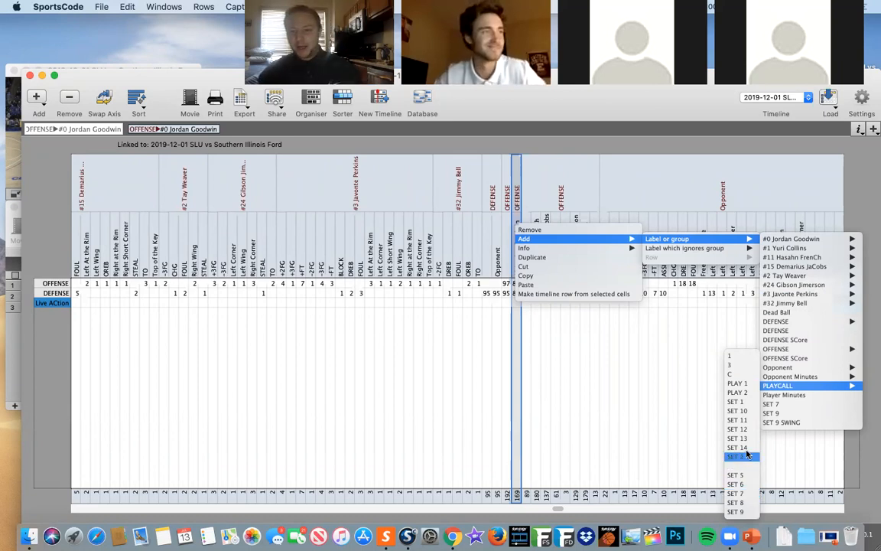
click(737, 411)
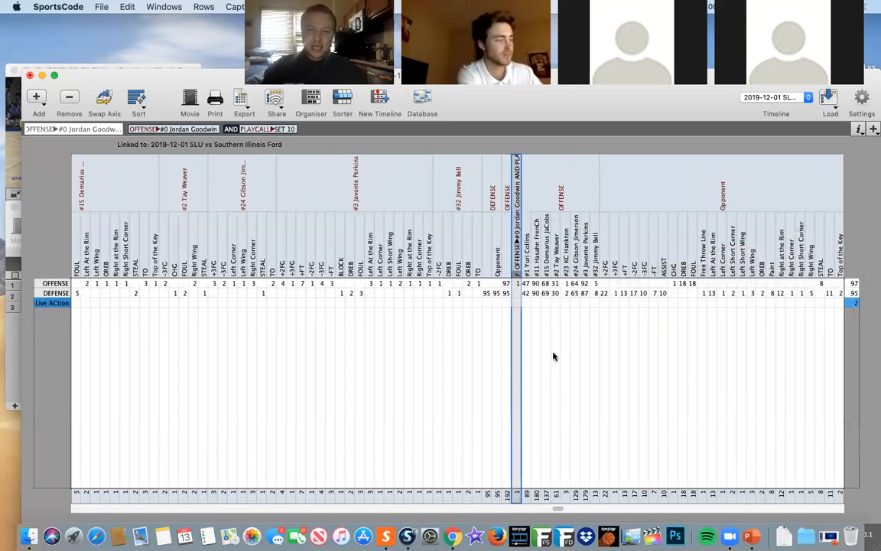
click(517, 295)
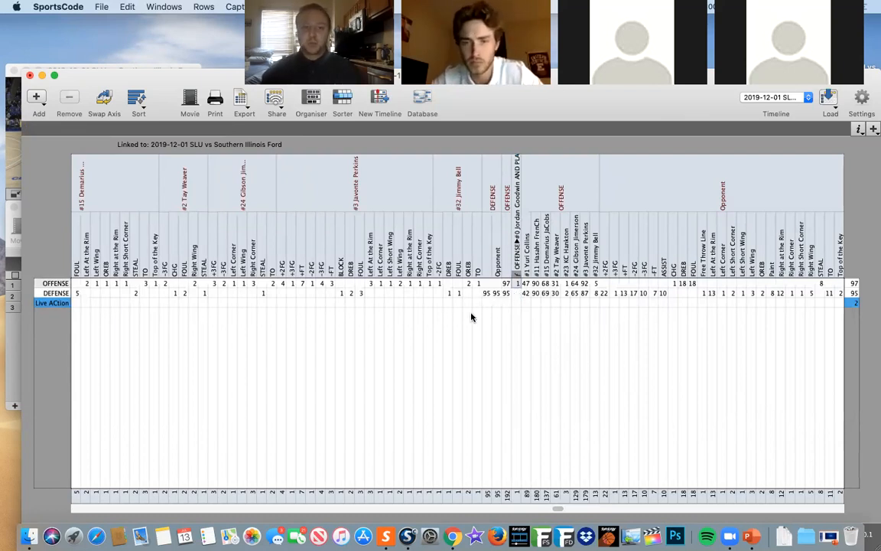
- Remove the PLAYCALL SET 10 condition from the OFFENSE group's player #0 column
click(517, 192)
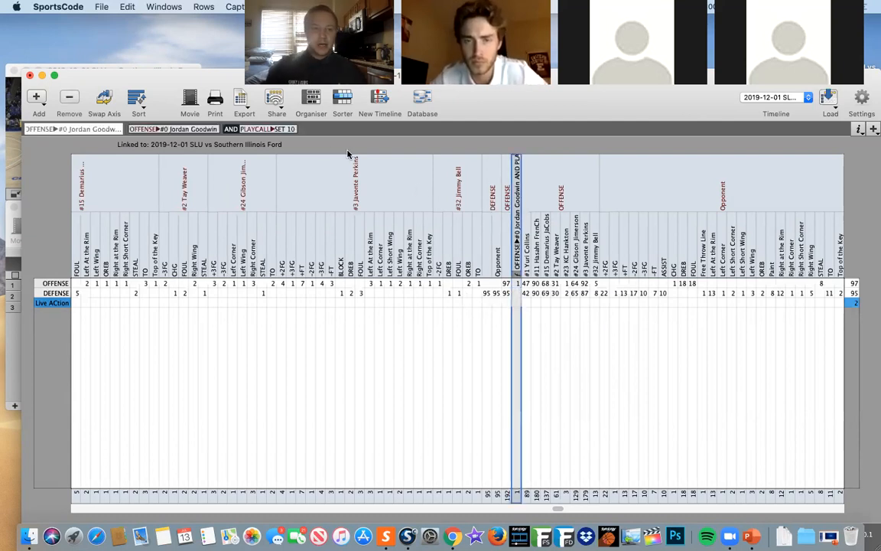
click(260, 130)
key(BackSpace)
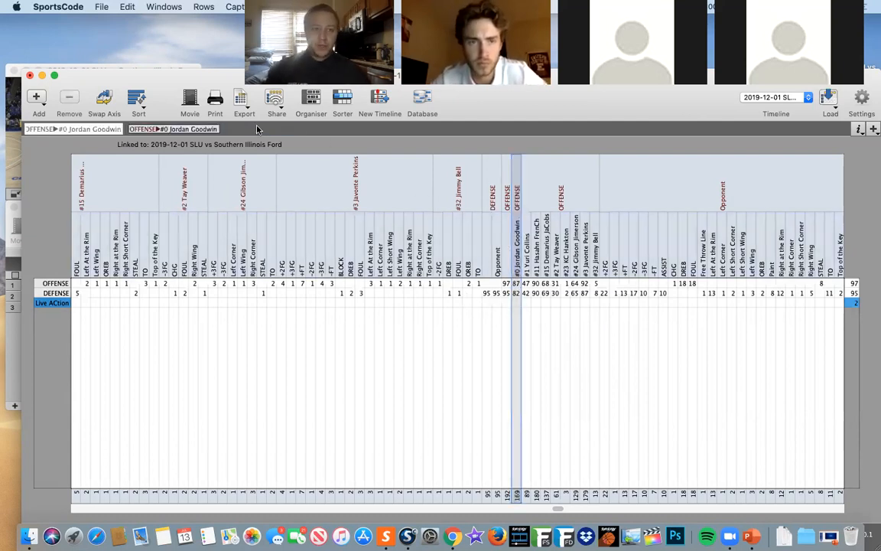
- Add DREB as a label that ignores group to the OFFENSE group's player #0 column and select its DEFENSE cell
right_click(517, 233)
mouse_move(612, 247)
mouse_move(746, 261)
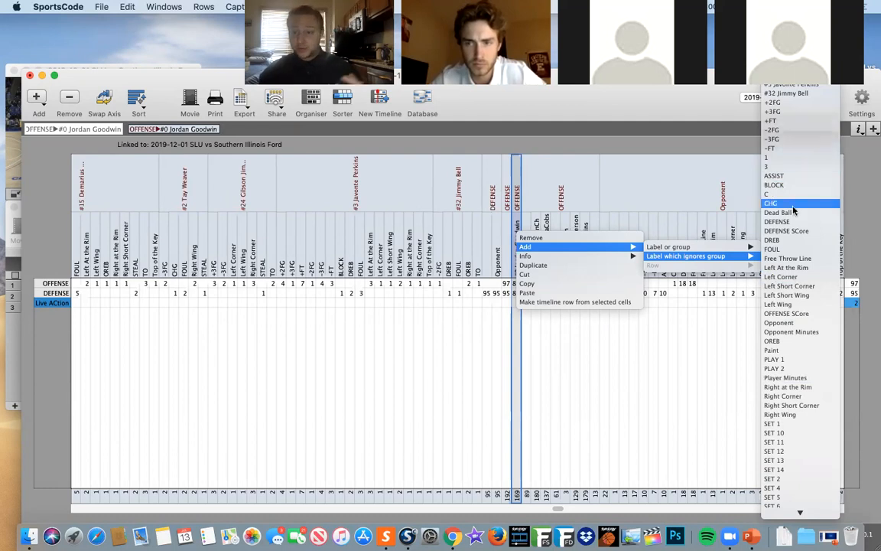
scroll(811, 202, down, 3)
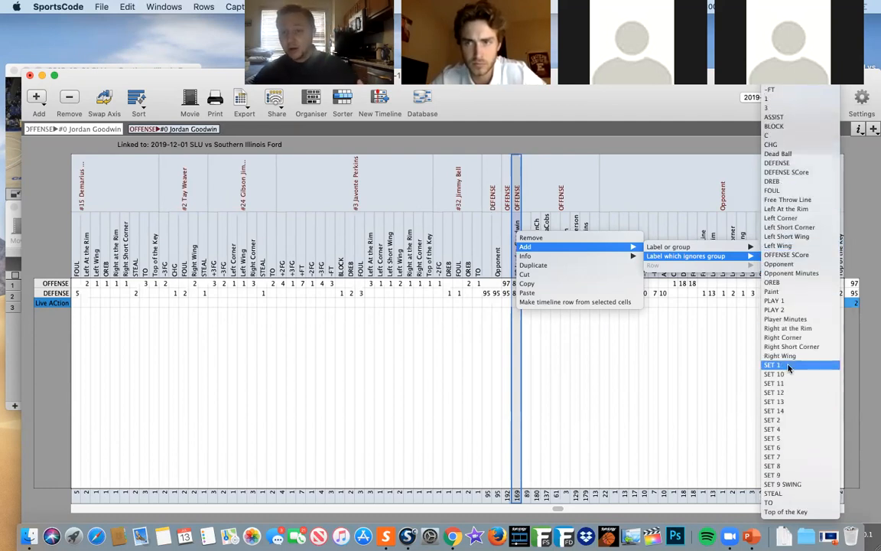
scroll(788, 359, up, 3)
click(776, 236)
click(556, 356)
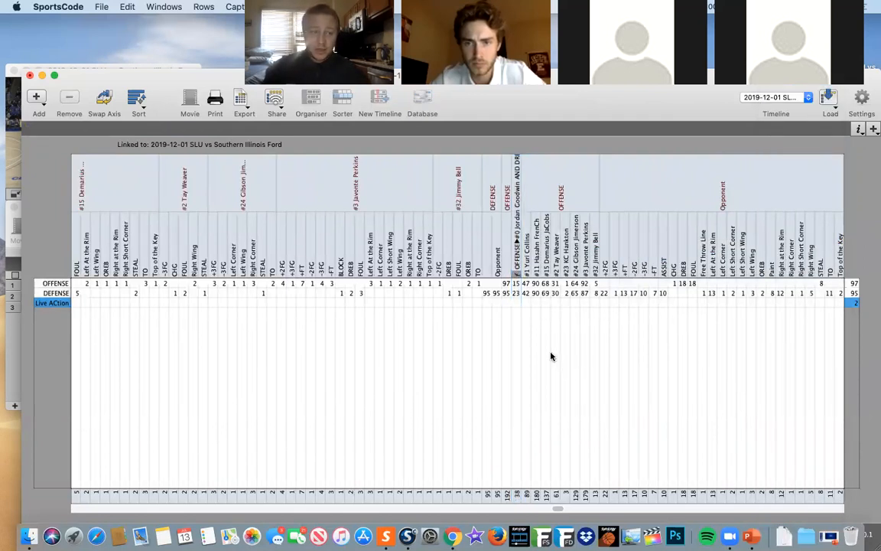
click(517, 294)
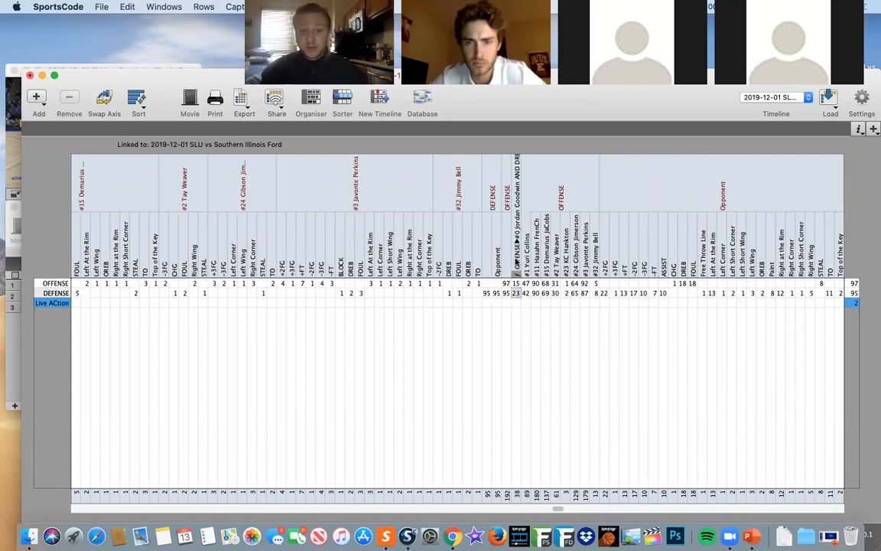
- Remove the DREB condition from the OFFENSE group's player #0 column
click(518, 269)
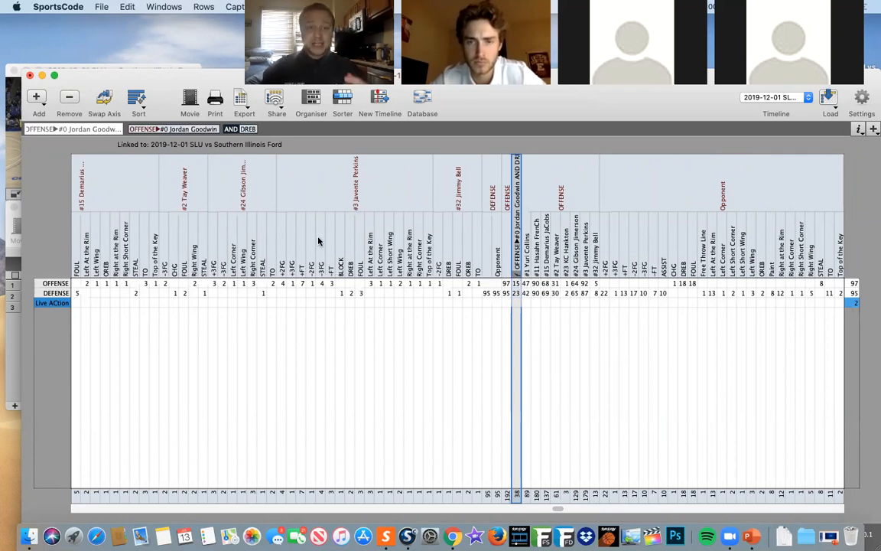
click(247, 130)
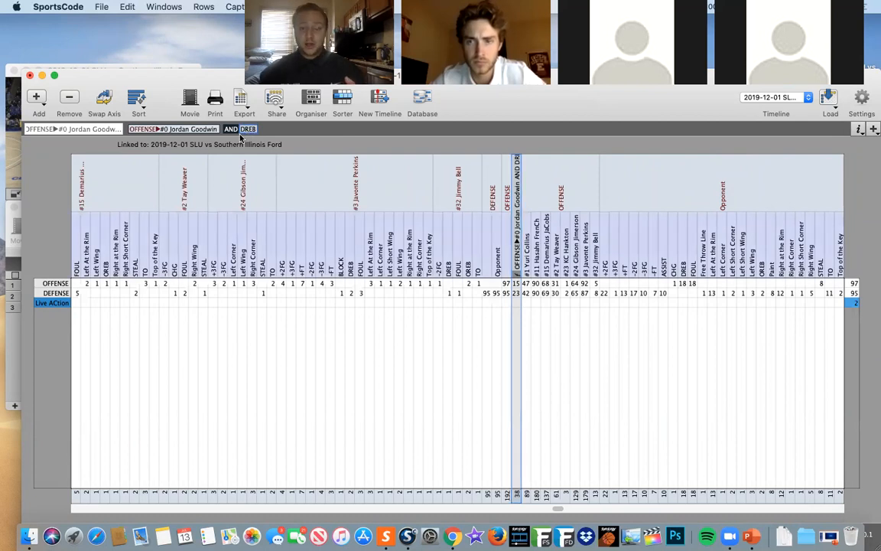
key(BackSpace)
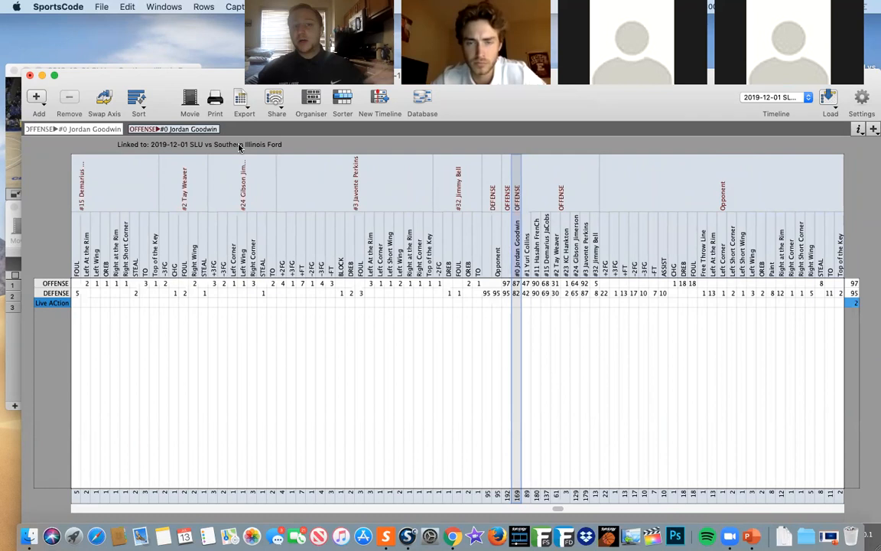
- Add a label from player #11's group to the OFFENSE group's player #0 column and select its DEFENSE cell
right_click(515, 223)
mouse_move(581, 237)
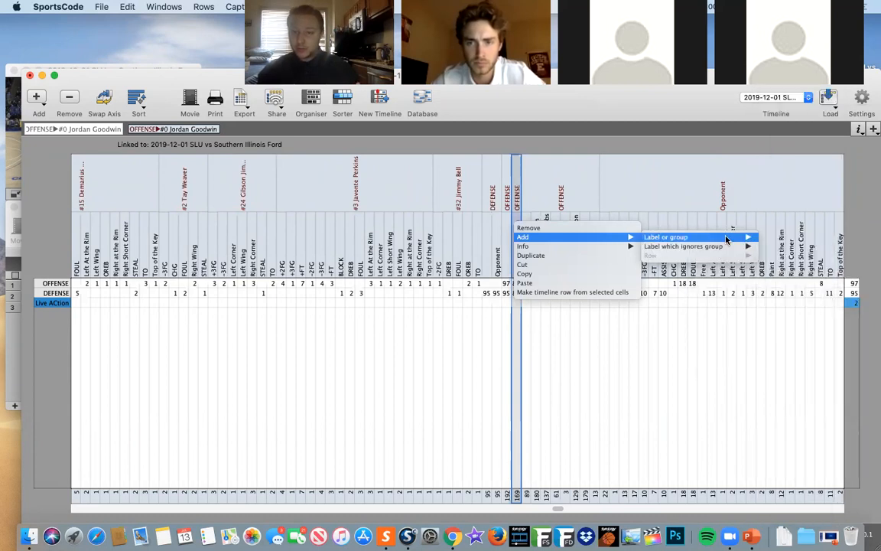
mouse_move(842, 256)
click(740, 310)
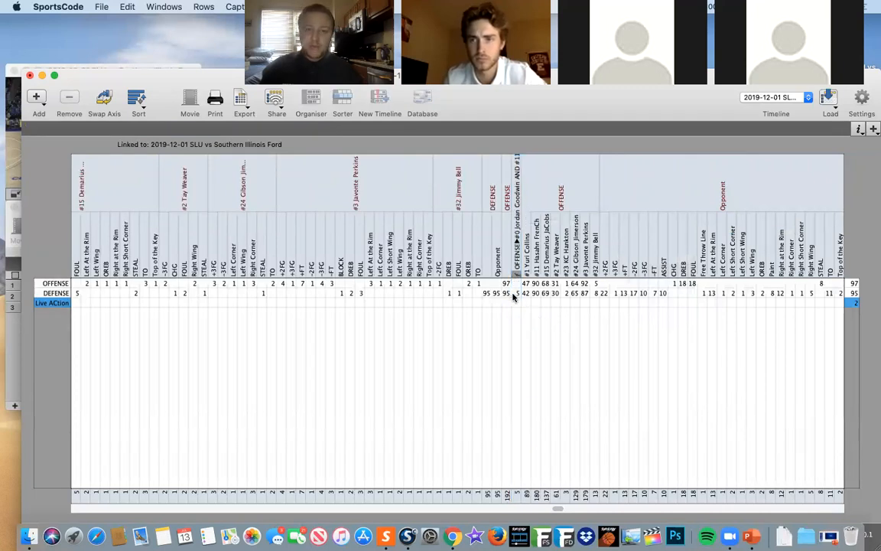
click(517, 302)
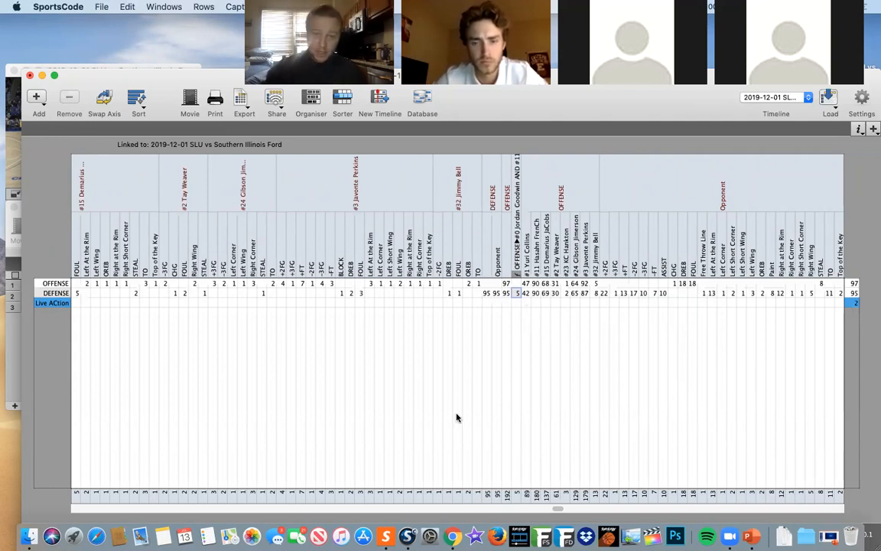
- Swap the matrix axes and sort the labels in ascending order
scroll(551, 511, left, 3)
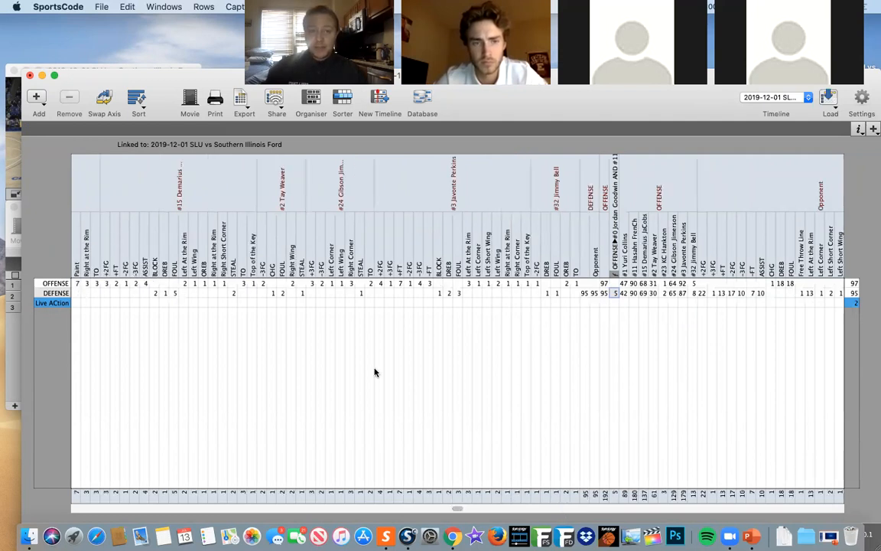
click(100, 95)
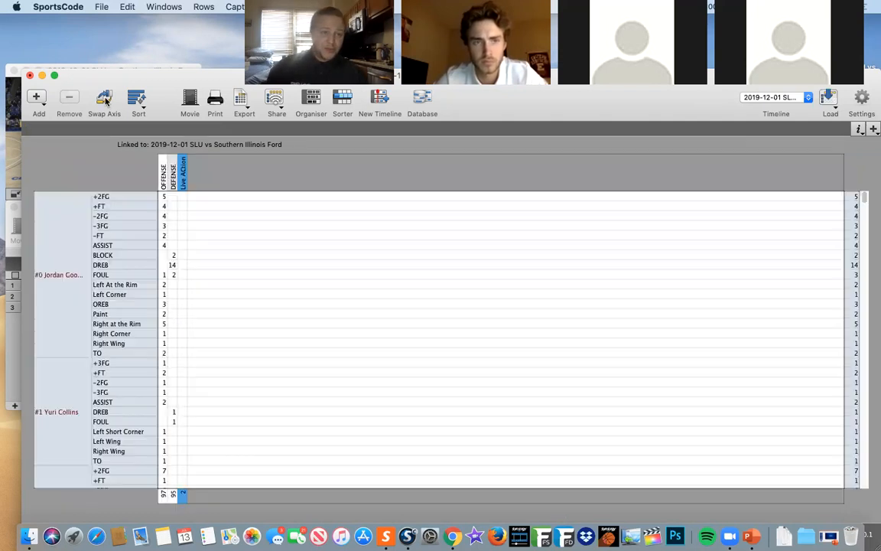
click(139, 99)
mouse_move(150, 116)
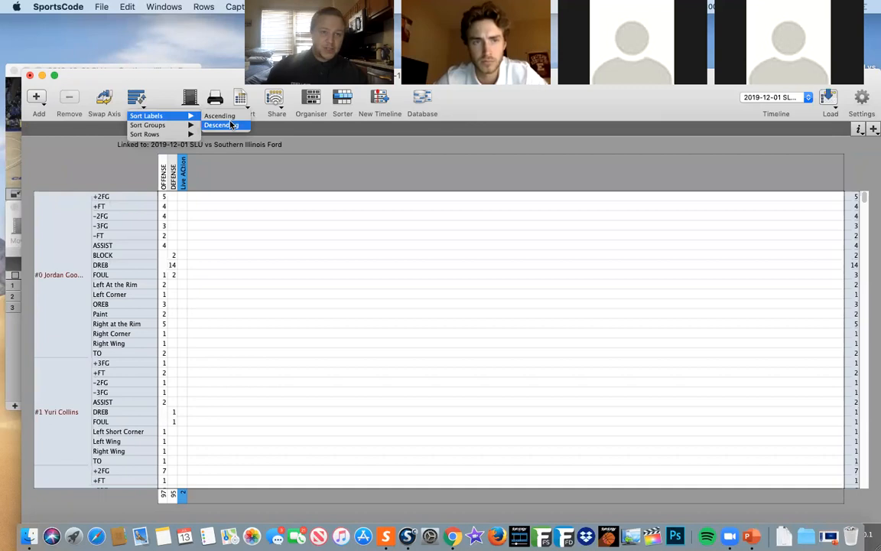
click(231, 116)
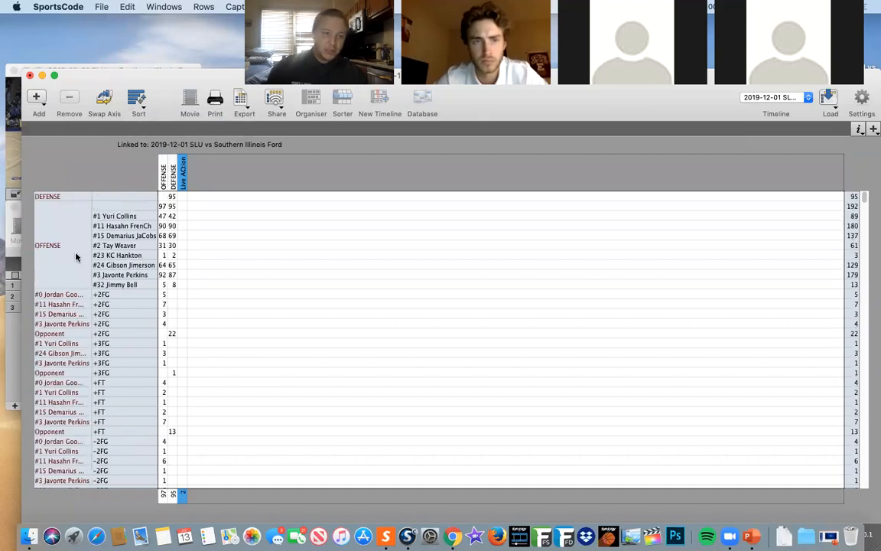
- Inspect the OFFENSE and DEFENSE groups, and sort the matrix's timeline rows in descending order
click(75, 266)
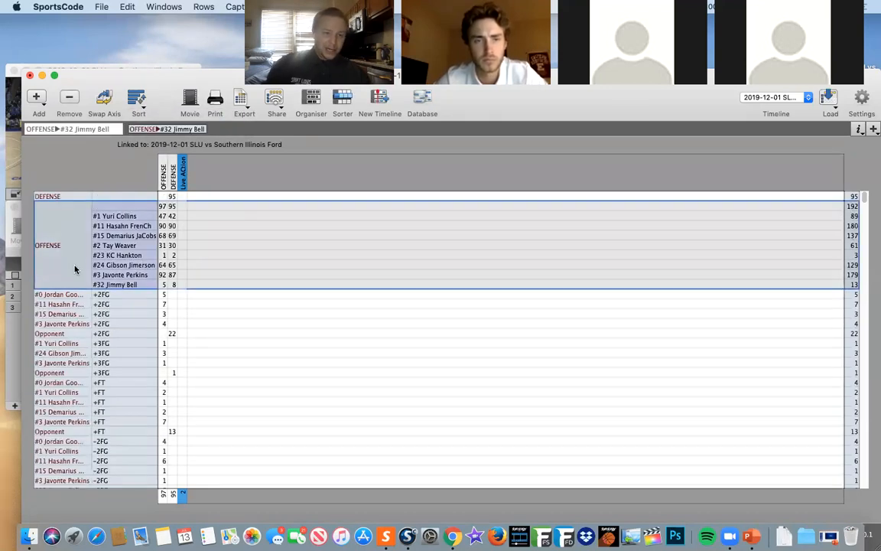
click(60, 196)
click(130, 206)
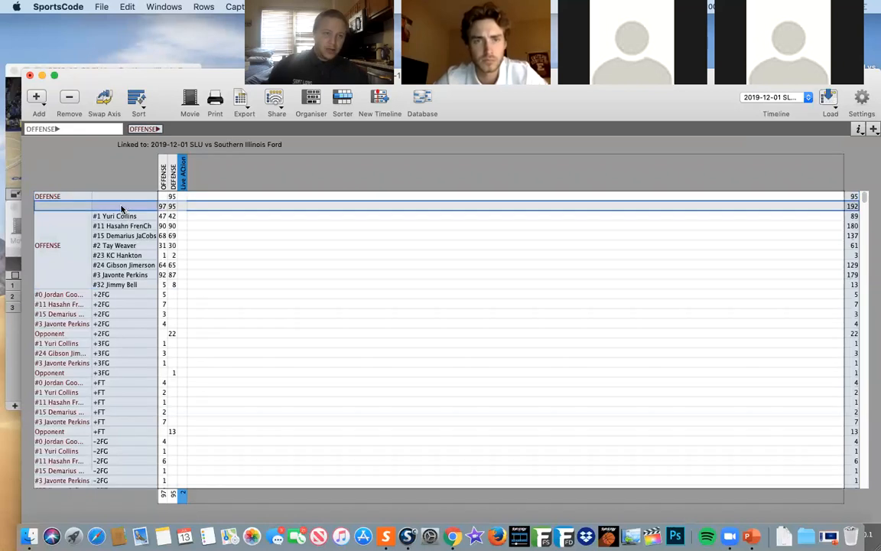
click(142, 105)
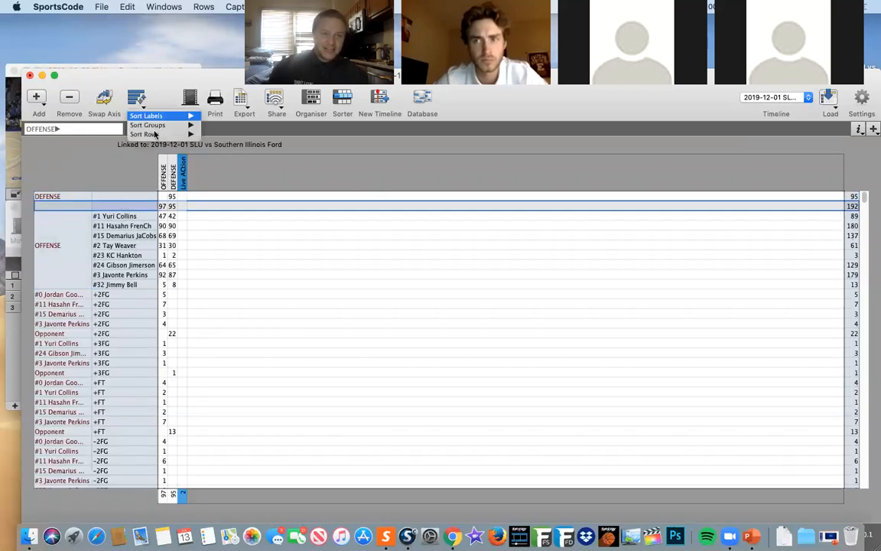
mouse_move(185, 134)
click(230, 143)
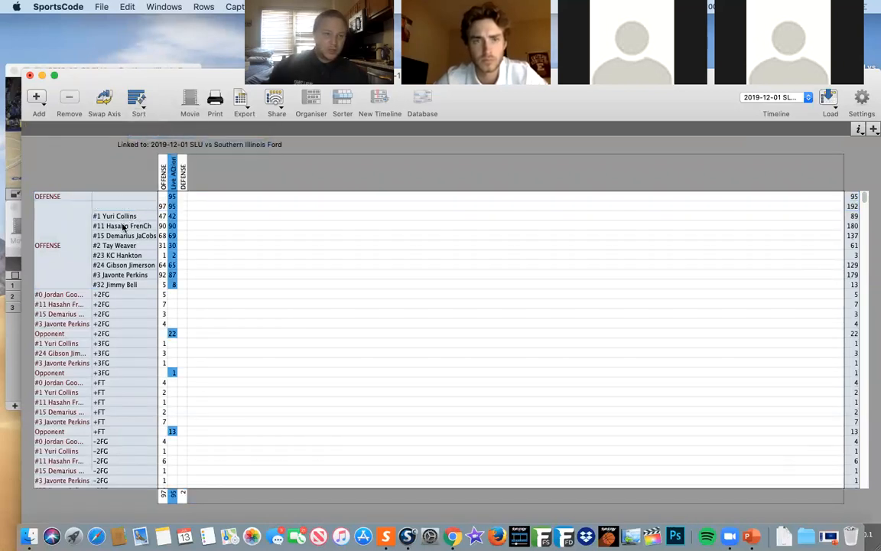
- Play player #3's OFFENSE +2FG clips from the matrix, skip ahead to about 15 seconds, and close the movie
scroll(170, 260, down, 3)
scroll(172, 259, up, 3)
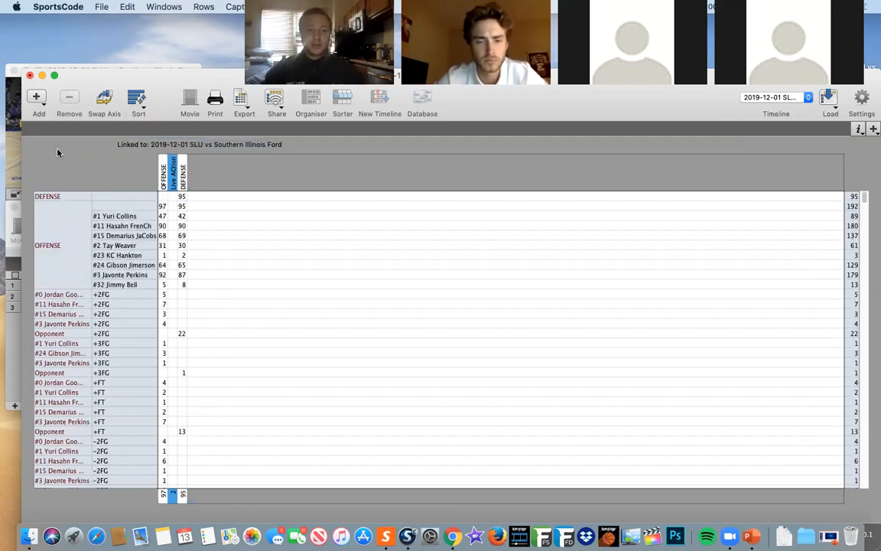
click(163, 323)
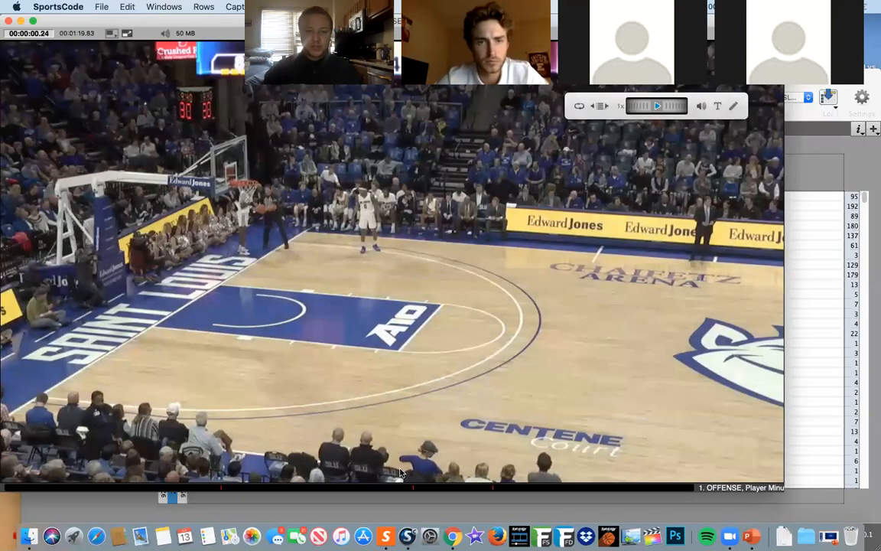
click(119, 490)
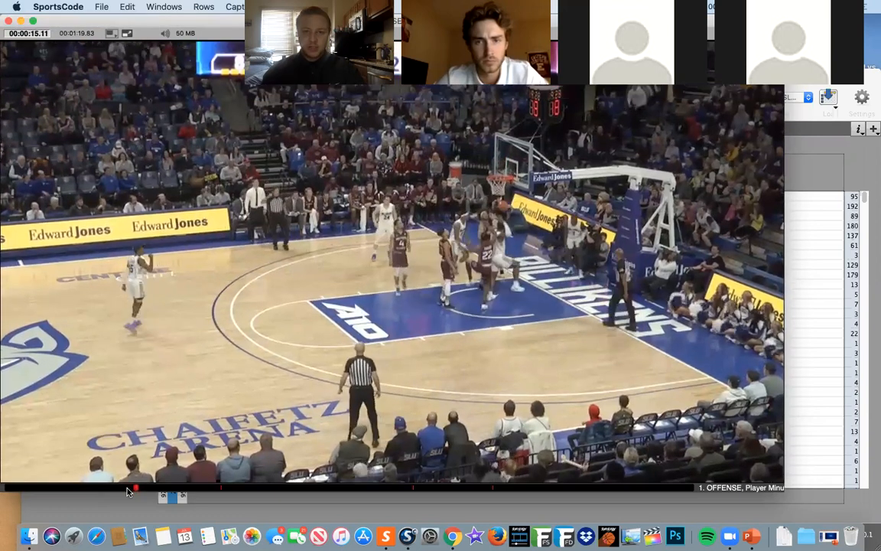
key(space)
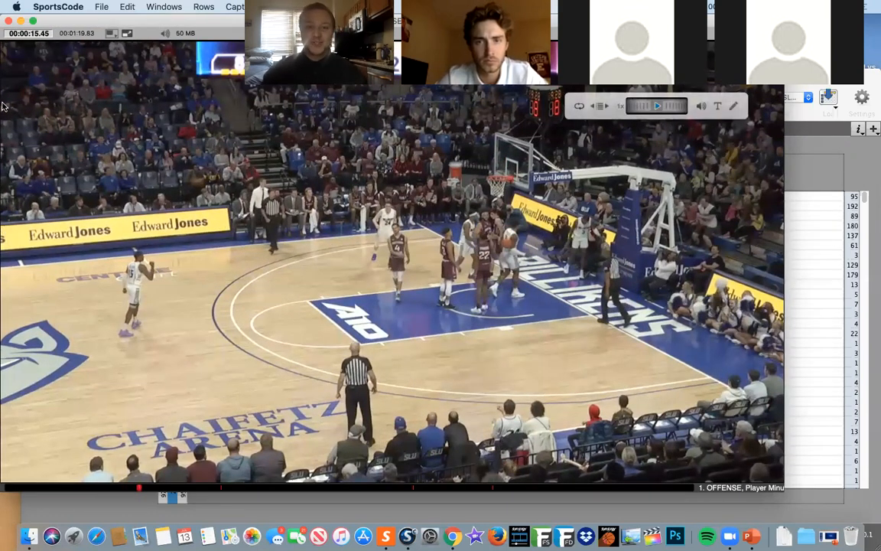
click(7, 25)
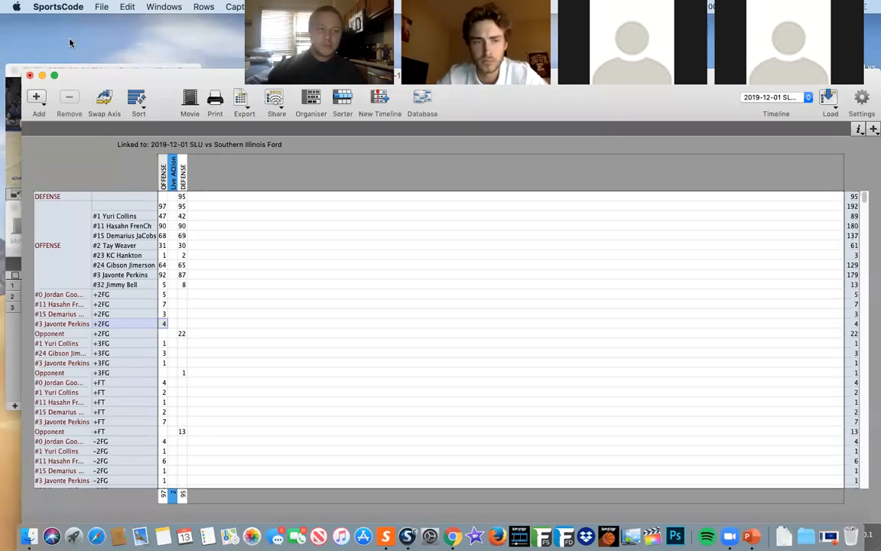
- Close the matrix without saving its changes and close the 2019-12-01 SLU vs Southern Illinois Ford timeline
click(29, 74)
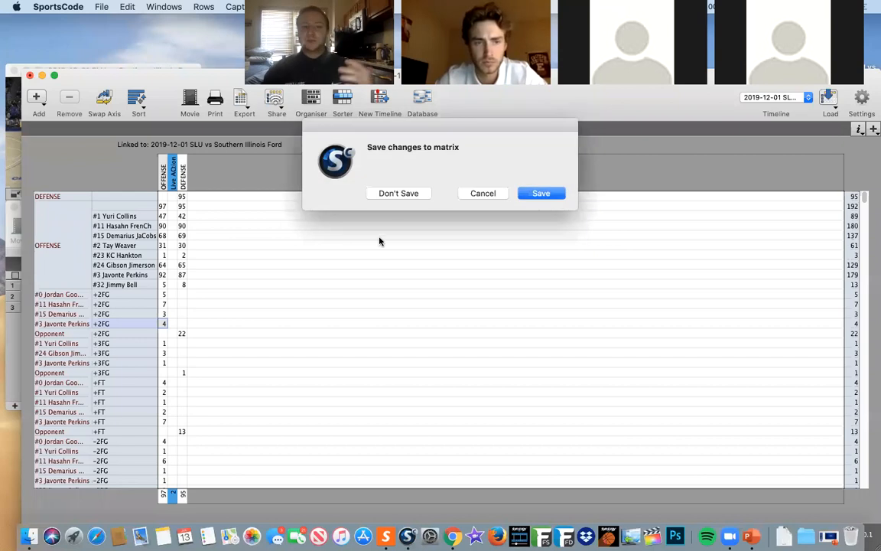
click(386, 192)
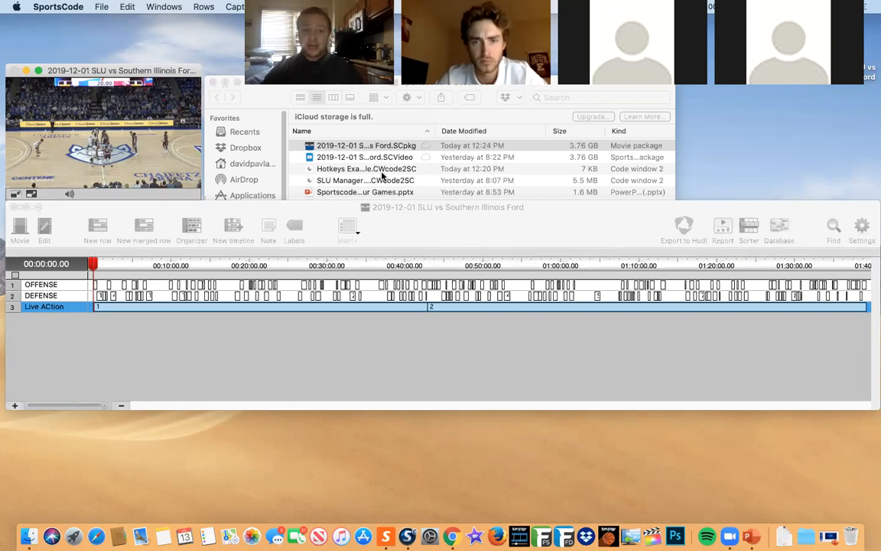
click(424, 345)
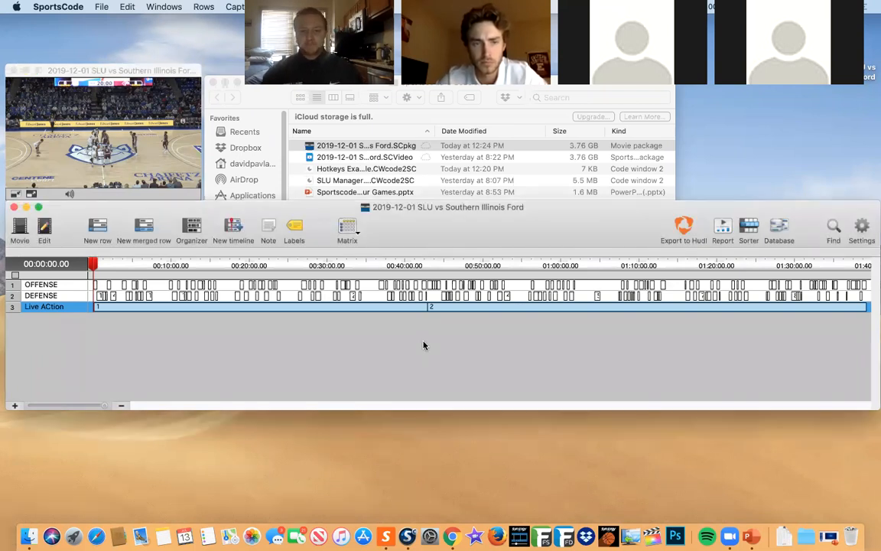
click(13, 208)
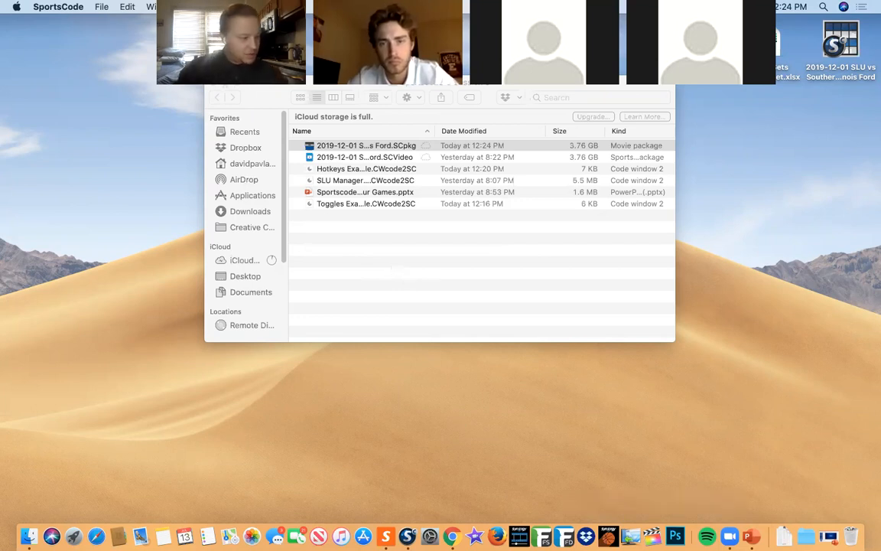
- Switch to the PowerPoint presentation to check the DEMO slide, and return to the session folder in Finder
click(751, 536)
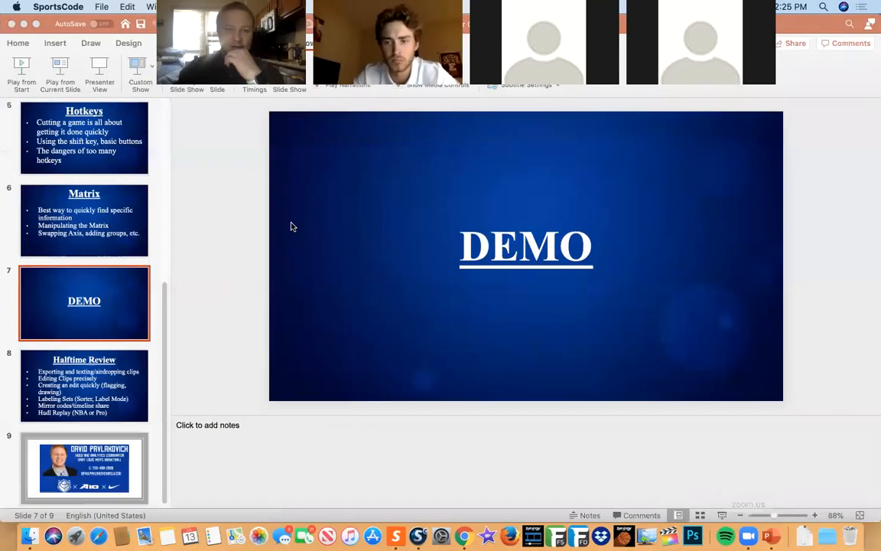
click(24, 24)
click(365, 222)
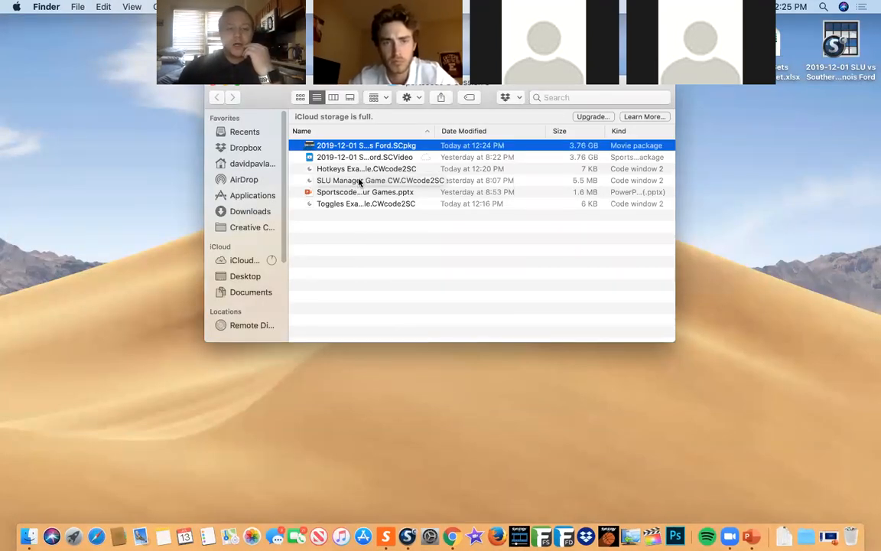
- Open the SLU Manager Game CW.CWcode2SC code window and move the video-call gallery away from its toolbar
double_click(359, 182)
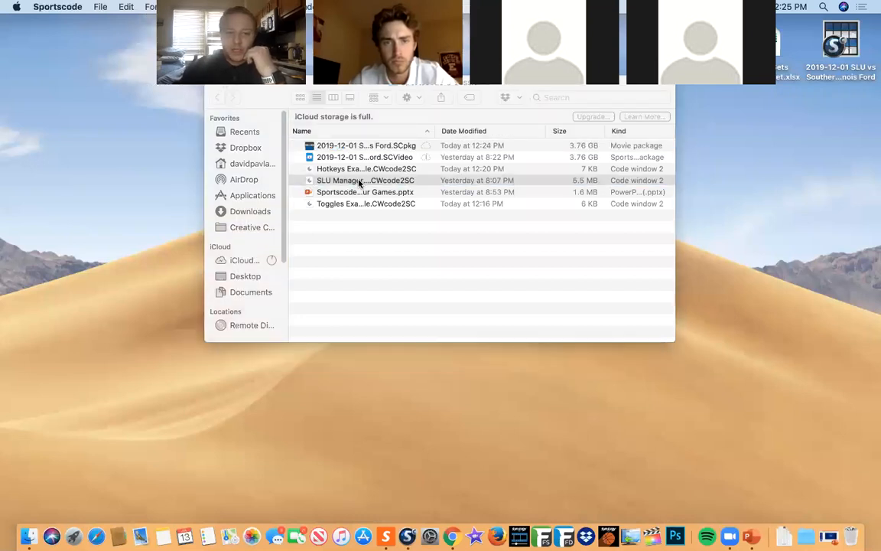
scroll(665, 297, down, 3)
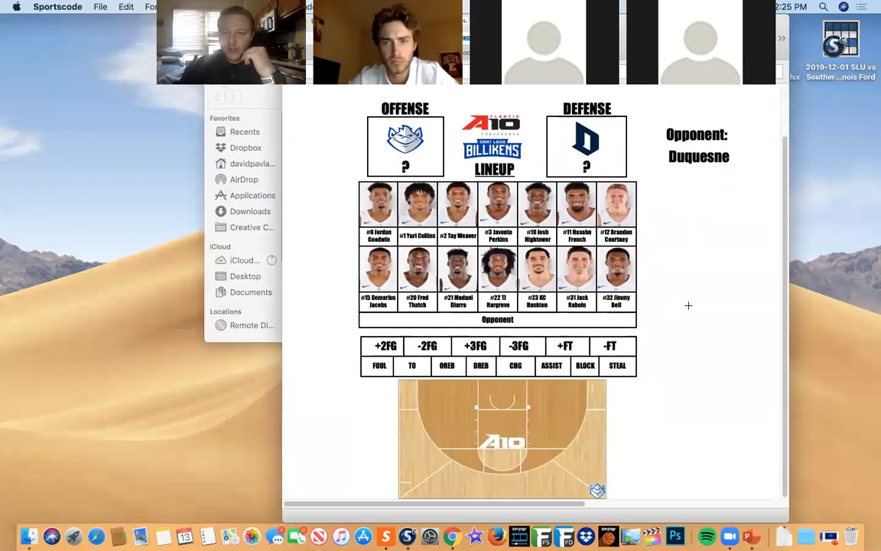
drag(344, 20, 263, 41)
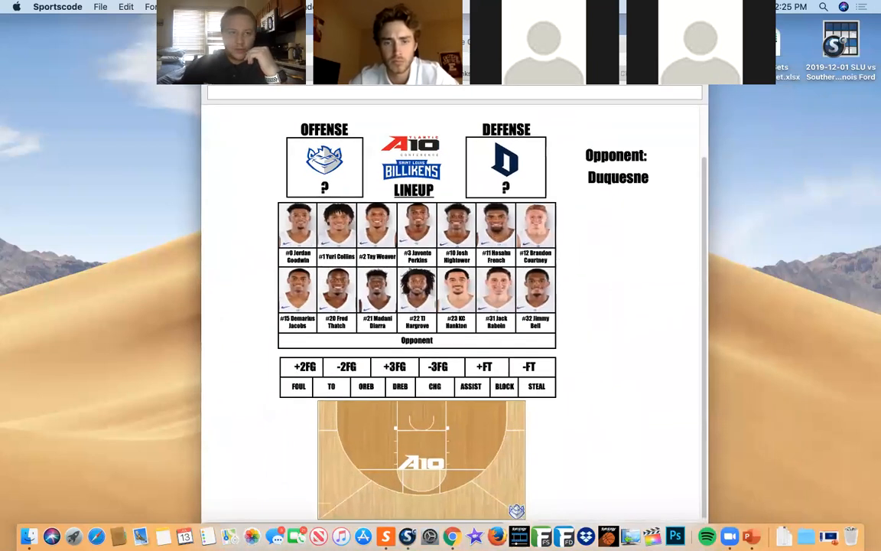
drag(467, 42, 652, 44)
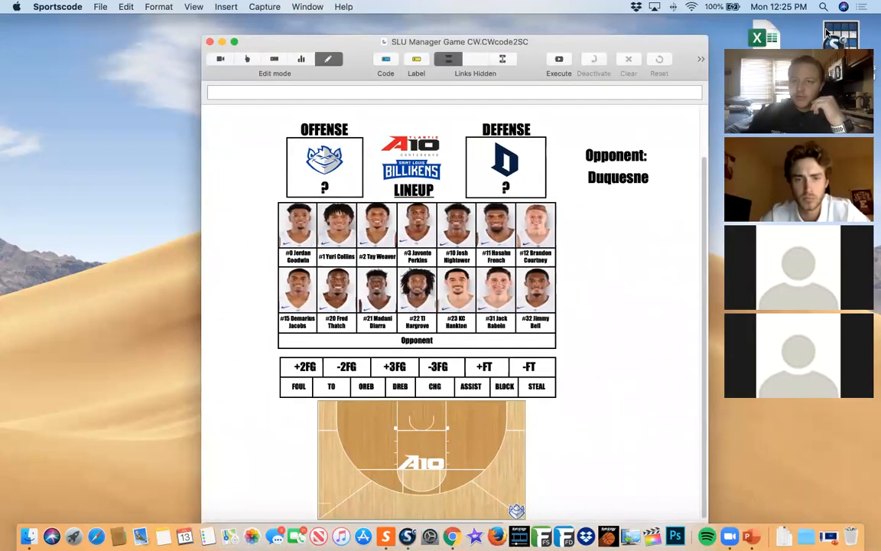
- Move and narrow the code window around its lineup and stat buttons, and close the Sportscode U Session 3 folder window
drag(347, 49, 168, 26)
drag(526, 514, 422, 517)
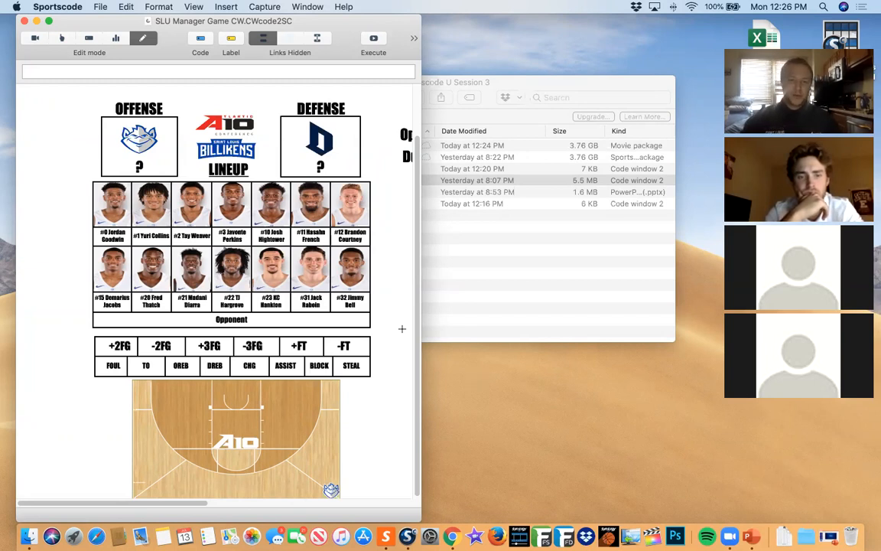
drag(424, 121, 382, 145)
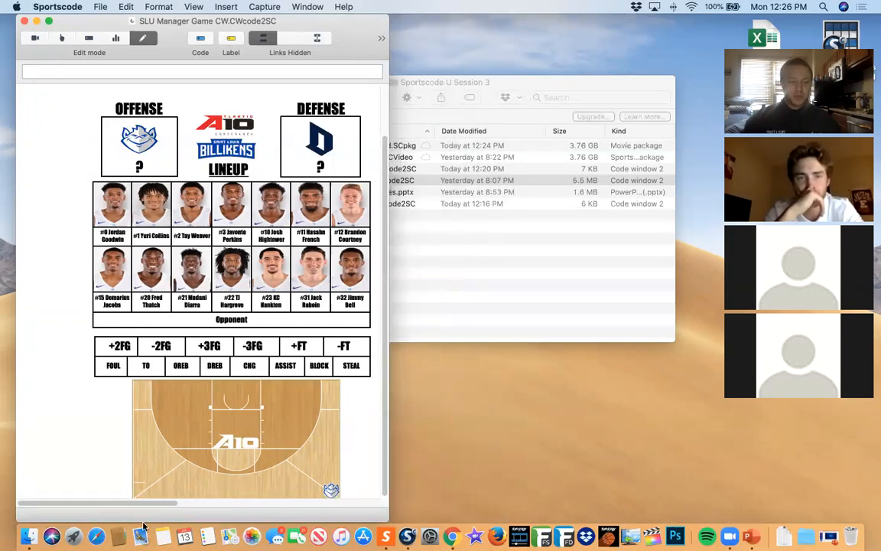
drag(175, 502, 145, 475)
drag(17, 275, 55, 276)
drag(144, 504, 163, 499)
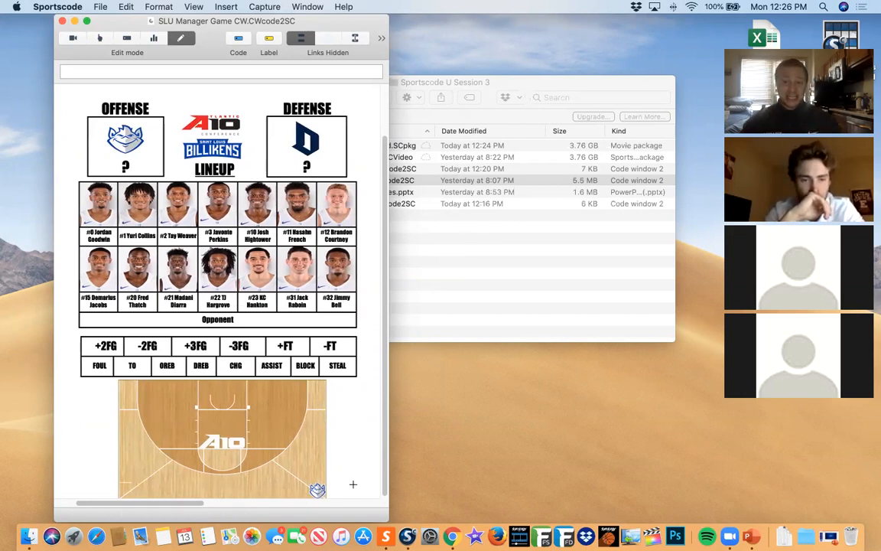
click(392, 312)
click(369, 348)
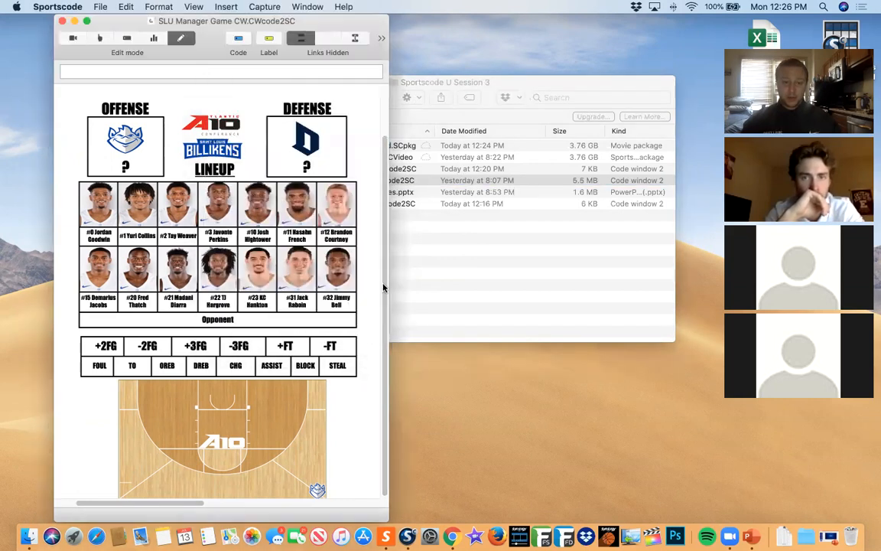
click(445, 81)
click(213, 82)
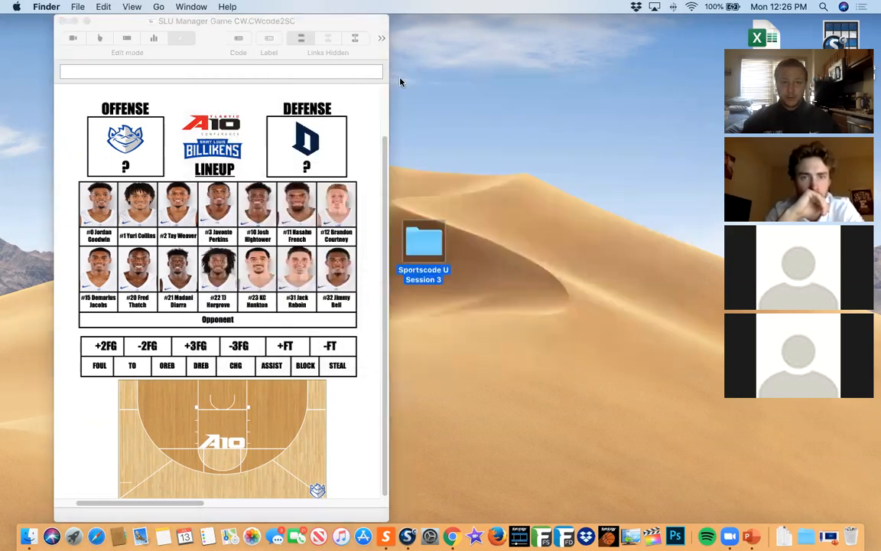
- Widen the code window to reveal its full toolbar and examine the Player Minutes area beside the opponent label
click(388, 86)
drag(389, 86, 693, 85)
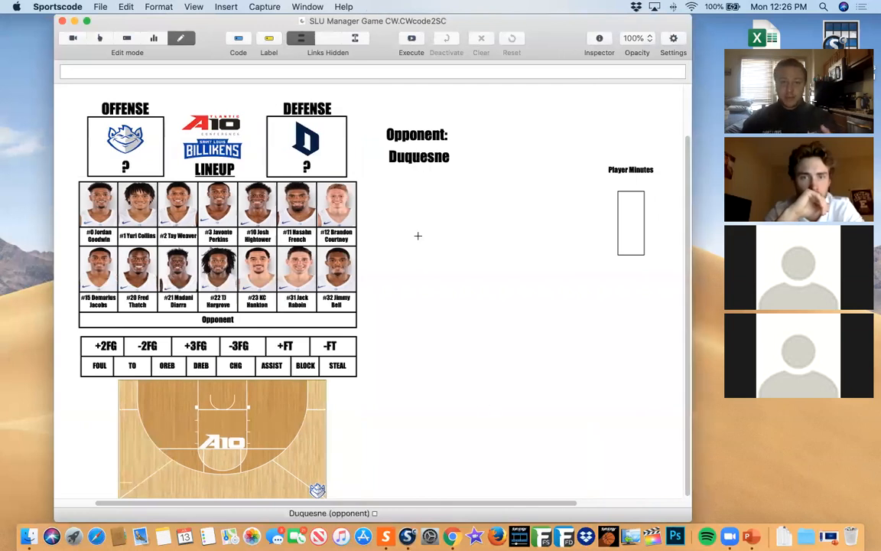
drag(437, 507, 609, 281)
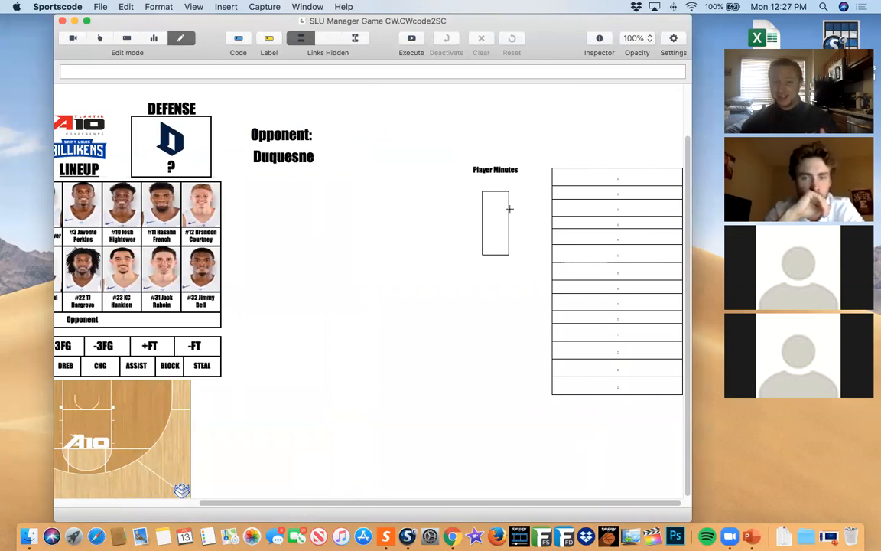
drag(423, 504, 245, 493)
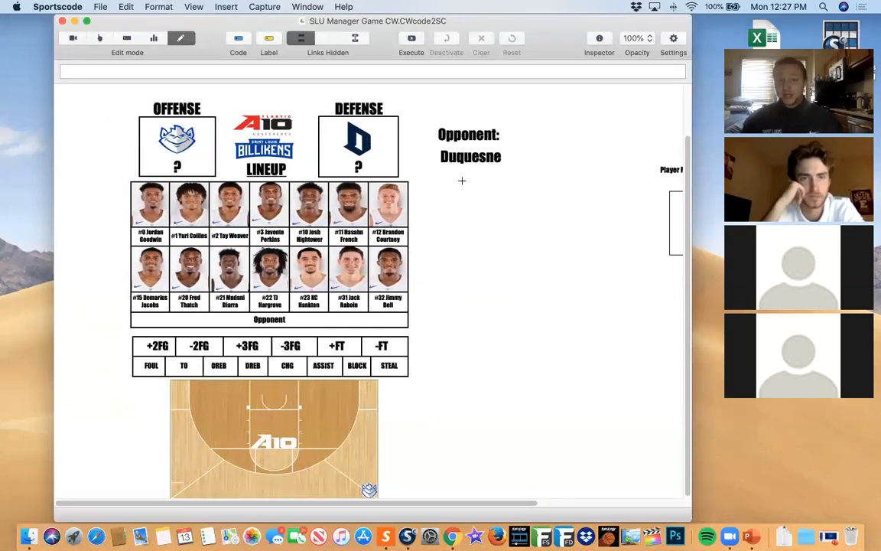
right_click(457, 155)
mouse_move(486, 182)
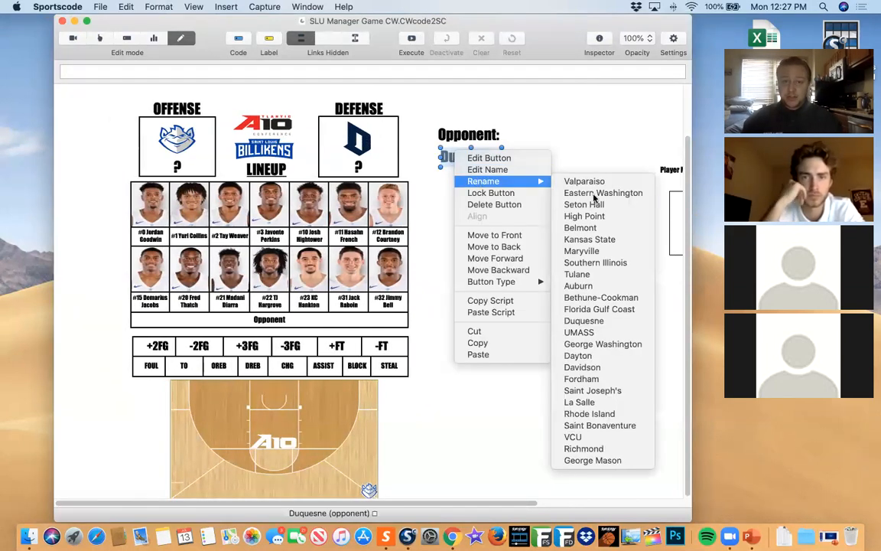
click(568, 21)
- Move the code window aside and reopen the Sportscode U Session 3 folder from the desktop
drag(568, 21, 374, 289)
click(422, 243)
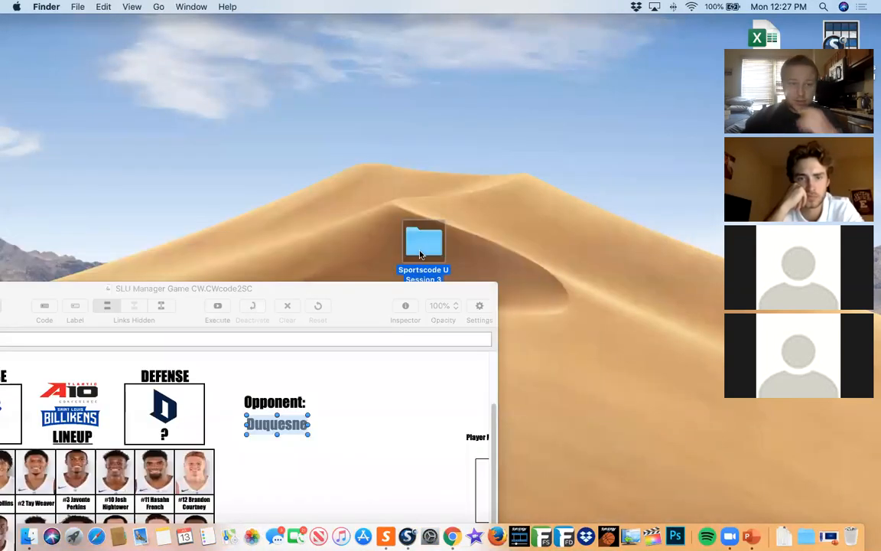
double_click(422, 243)
- Open the 2019-12-01 SLU vs Southern Illinois Ford video package and close it again
double_click(348, 158)
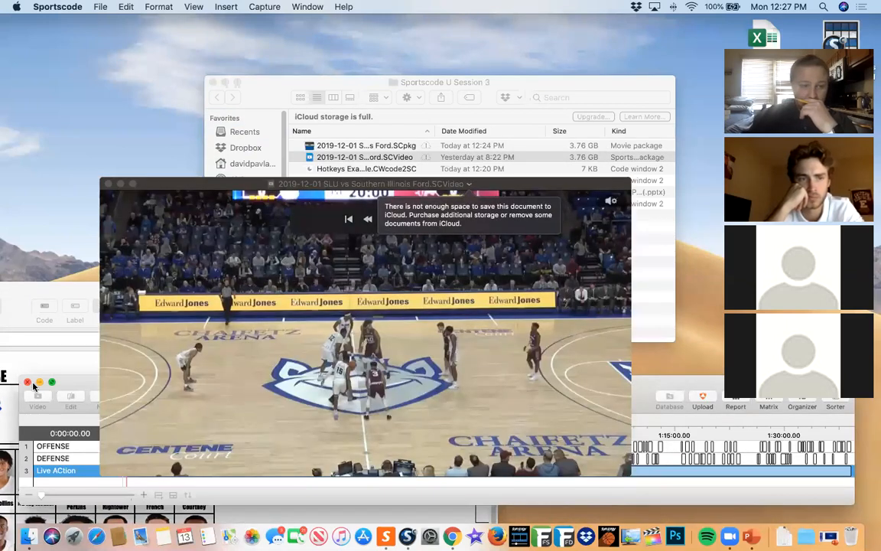
click(214, 127)
- Open the 2020-02-21 SLU vs VCU (TV Copy) video from its Dropbox game folder and close the Finder window
click(245, 148)
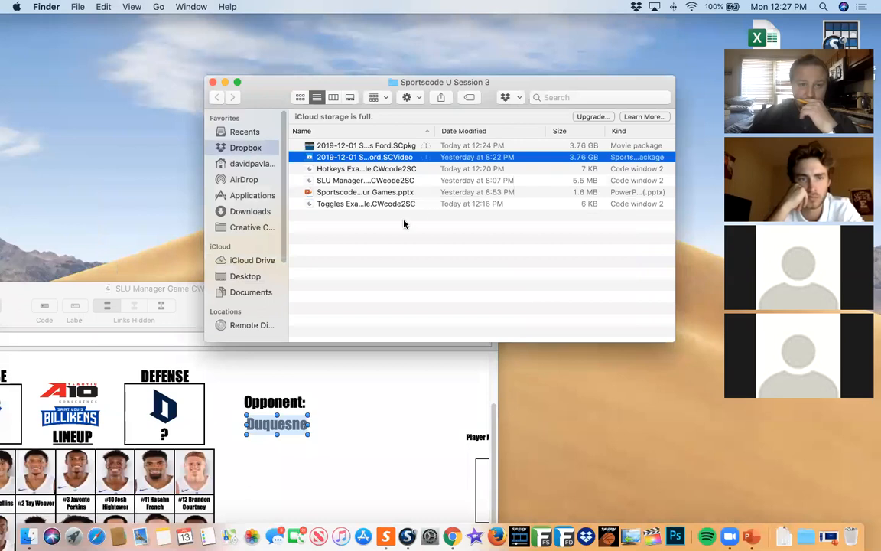
double_click(430, 172)
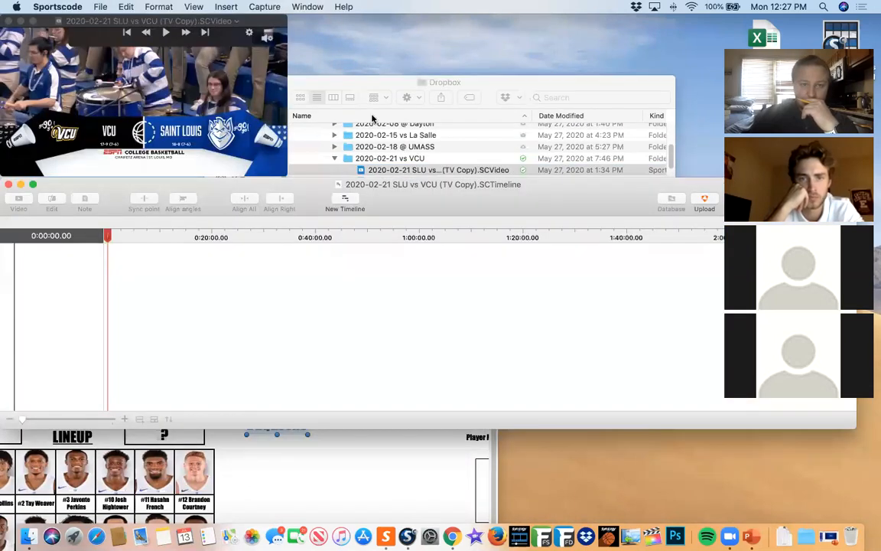
click(305, 84)
click(215, 83)
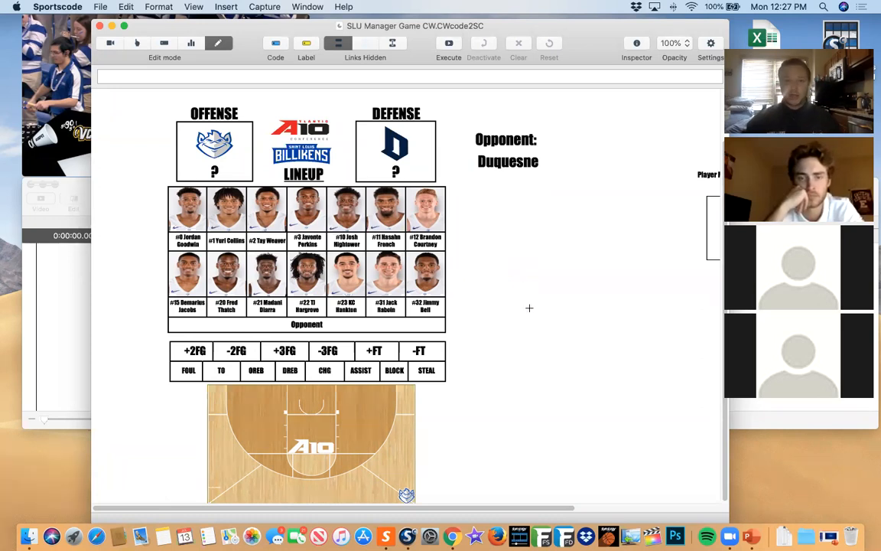
- Rename the Duquesne opponent button in the code window to VCU using the predefined opponent list
right_click(515, 160)
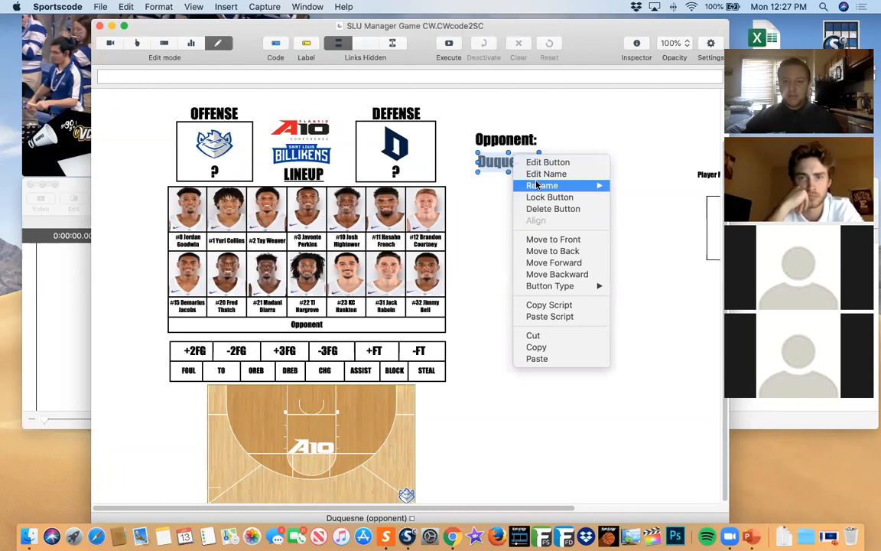
mouse_move(545, 186)
click(680, 447)
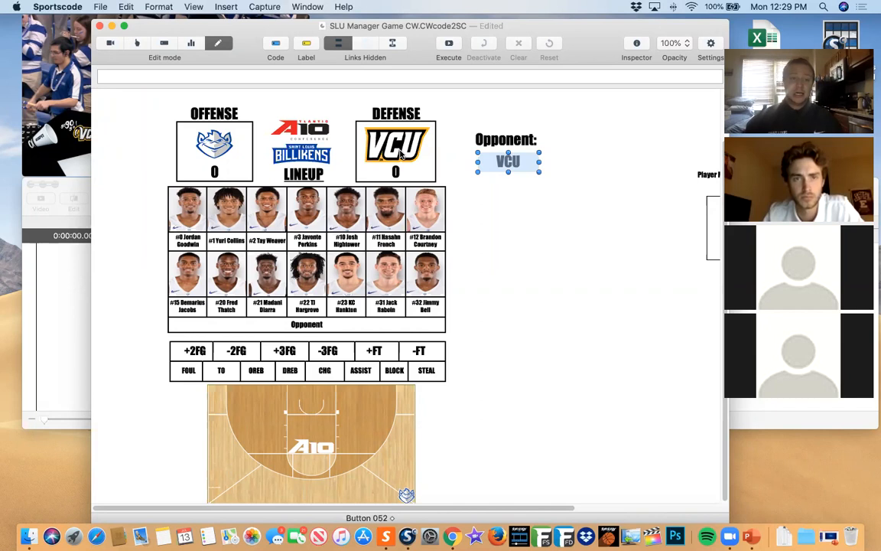
click(532, 275)
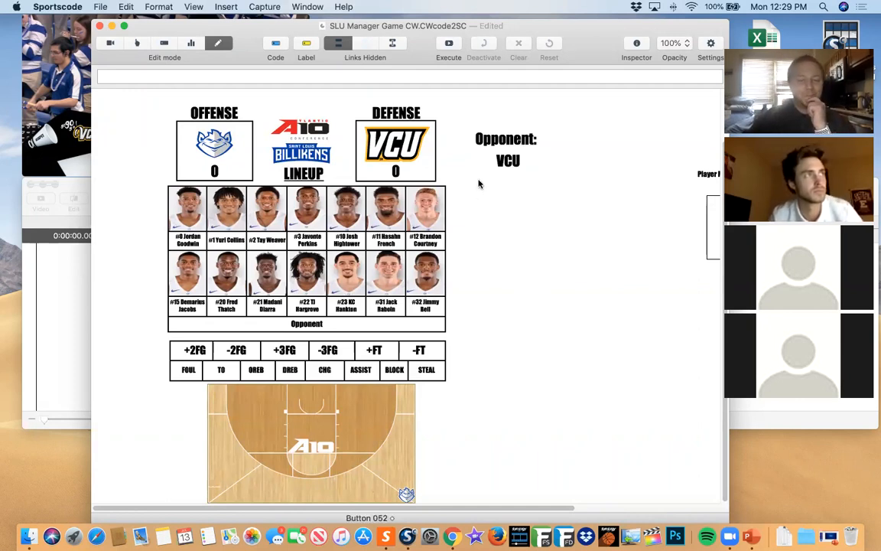
- Inspect the DEFENSE logo and the buttons layered around it by selecting them, and clear the selection
click(418, 151)
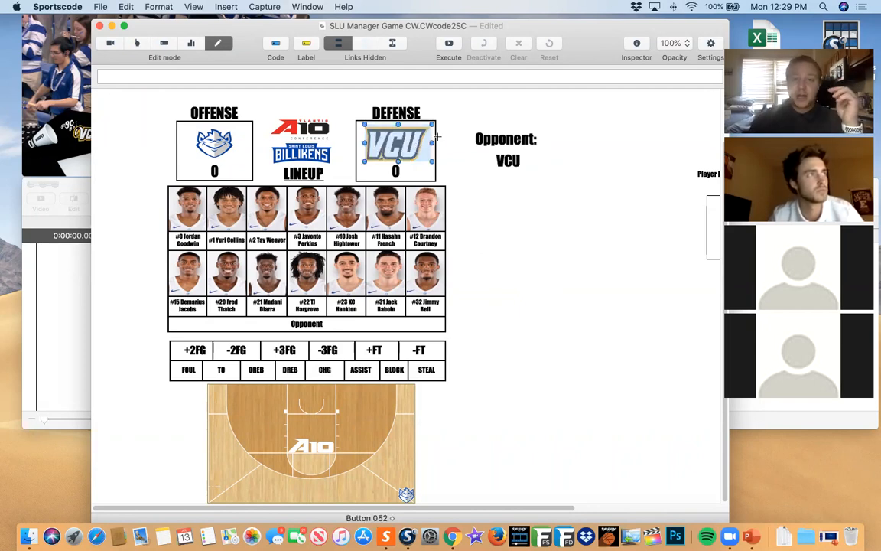
drag(446, 117, 399, 155)
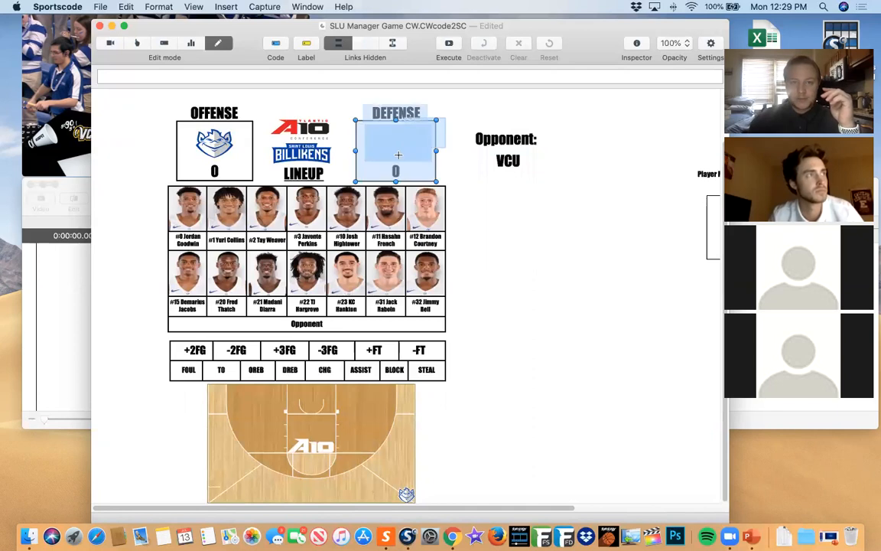
click(548, 257)
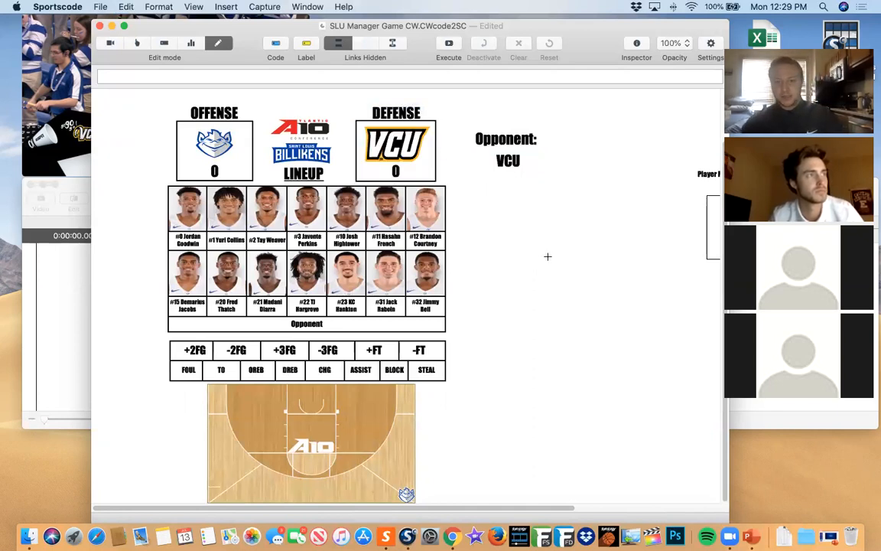
- Paste a copy of the DEFENSE box with its stacked logos into the empty area below the opponent name and remove the stray logo beside it
key(super+v)
drag(434, 146, 583, 263)
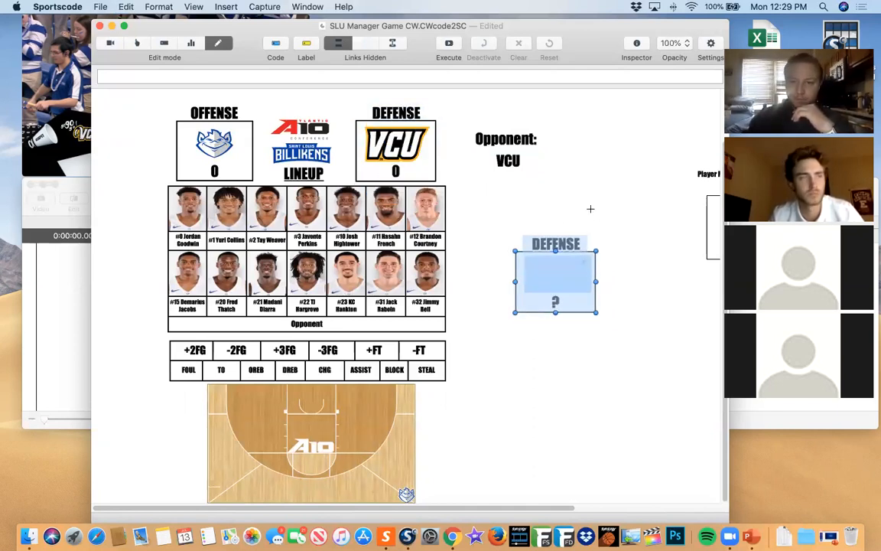
click(590, 208)
drag(495, 208, 600, 317)
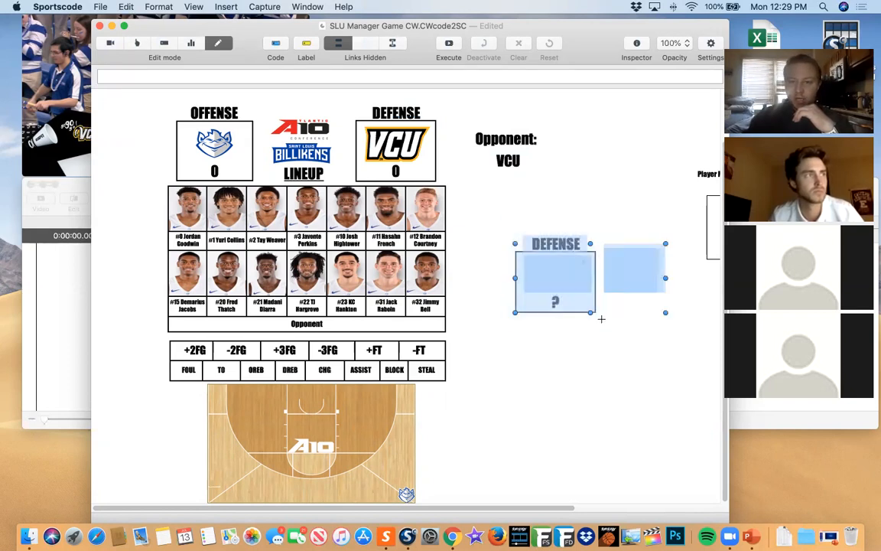
click(636, 232)
click(651, 278)
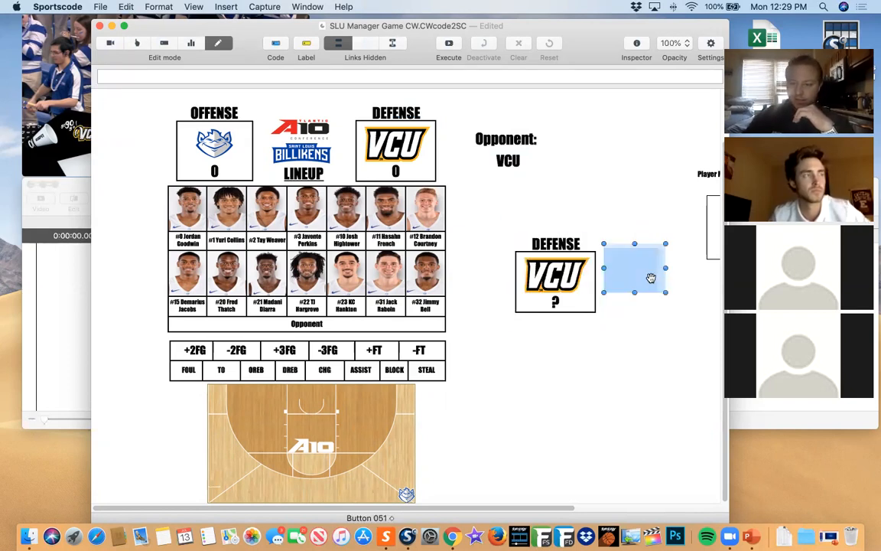
key(Delete)
- Raise the opacity of all the copied DEFENSE buttons to the maximum and close the Inspector
drag(634, 228, 514, 310)
right_click(553, 280)
click(582, 284)
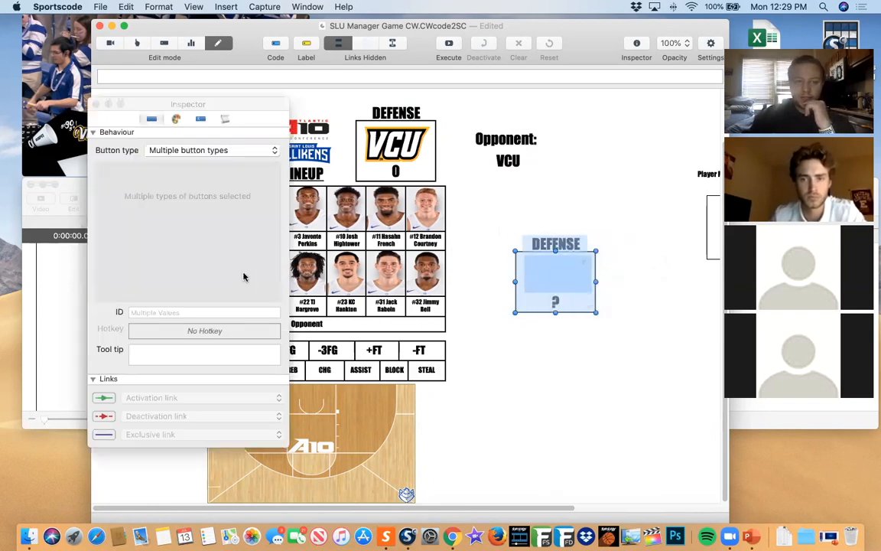
click(176, 118)
drag(133, 369, 274, 369)
click(96, 104)
click(471, 220)
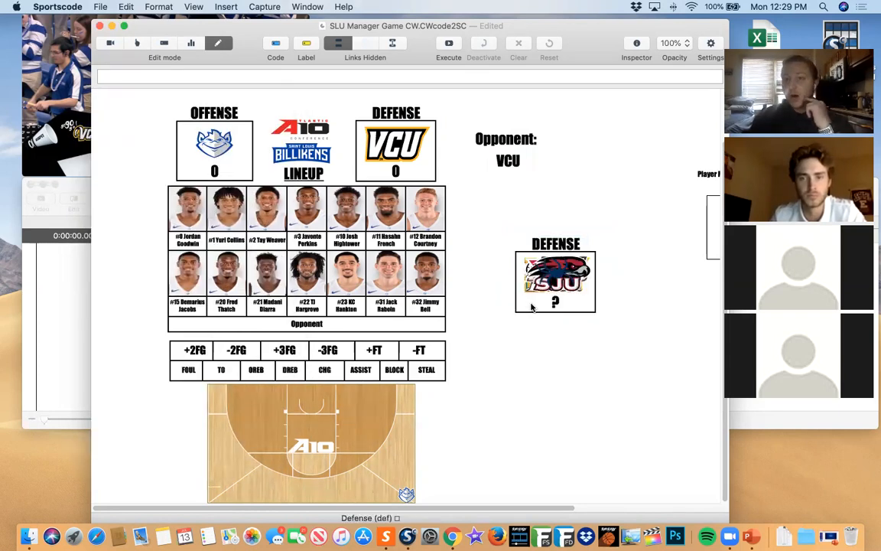
- Review the predefined opponent names available for the VCU opponent button without choosing one
right_click(515, 164)
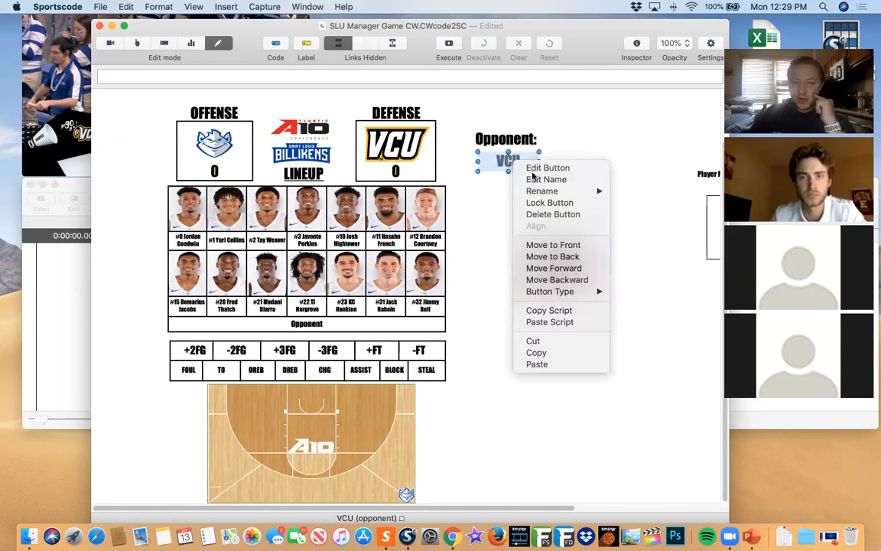
mouse_move(567, 191)
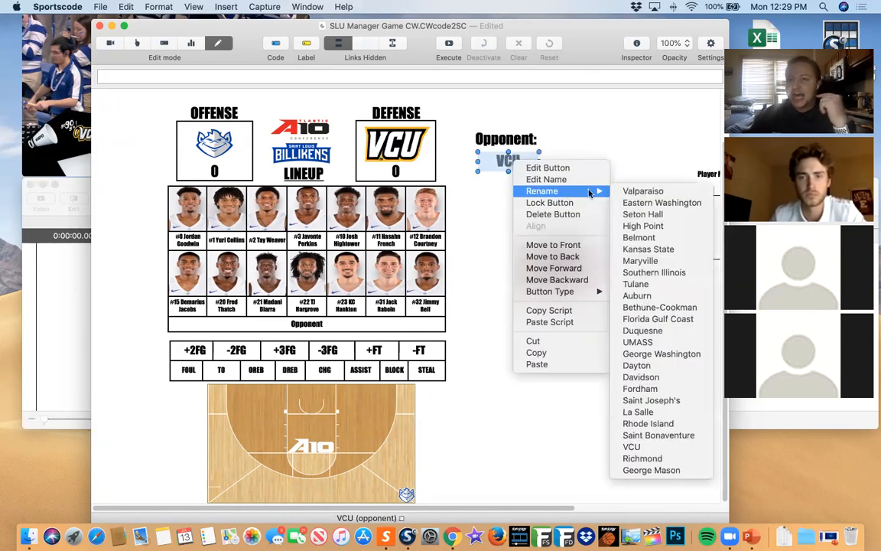
click(621, 76)
- Separate the copied score box from the logo stack by moving it just below the logos
click(574, 306)
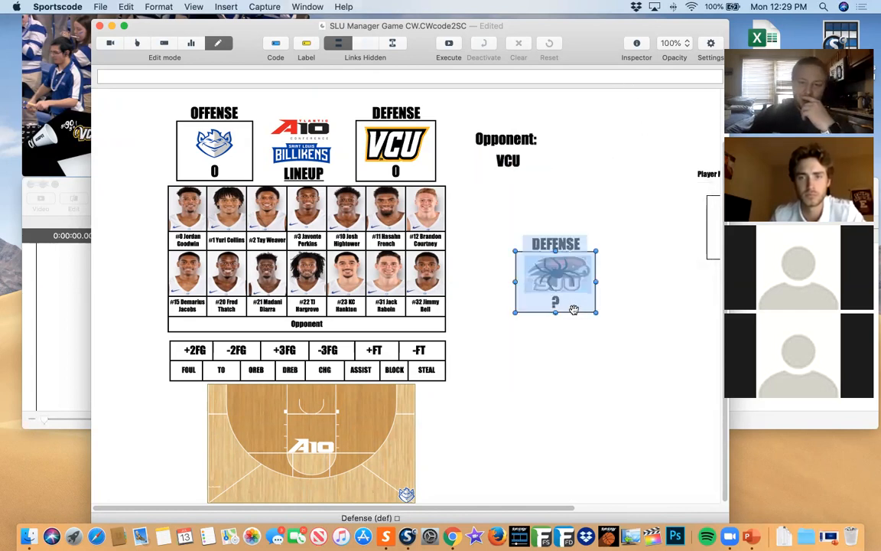
click(545, 341)
click(553, 307)
drag(540, 309, 541, 386)
drag(573, 249, 535, 247)
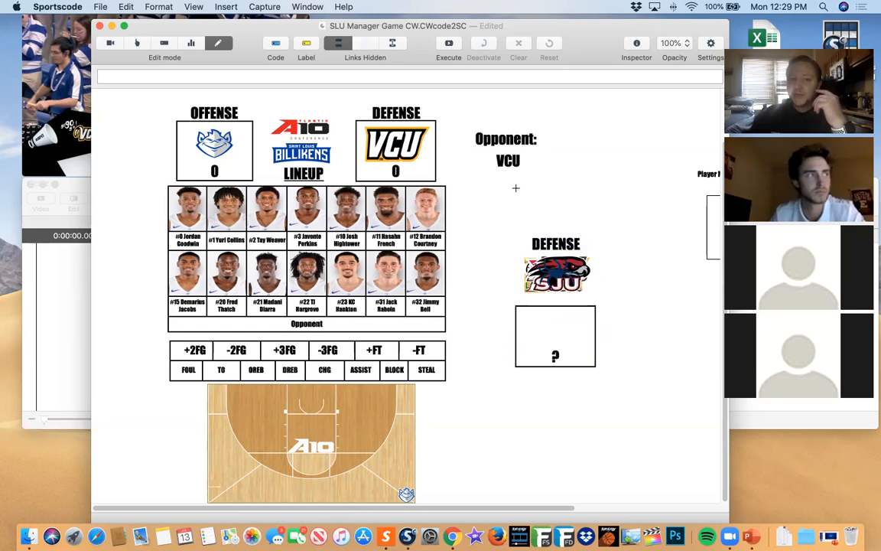
click(550, 320)
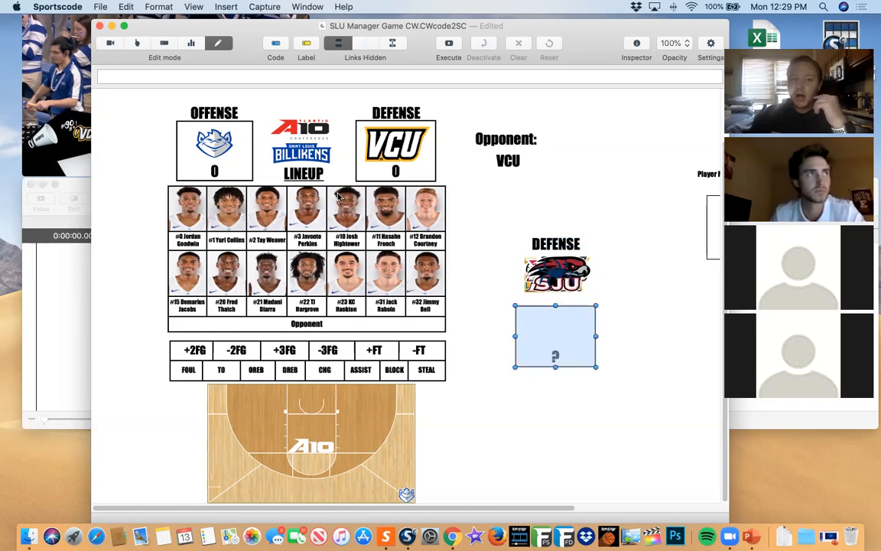
- Switch to code mode and record one DEFENSE and one OFFENSE instance in the timeline
click(136, 44)
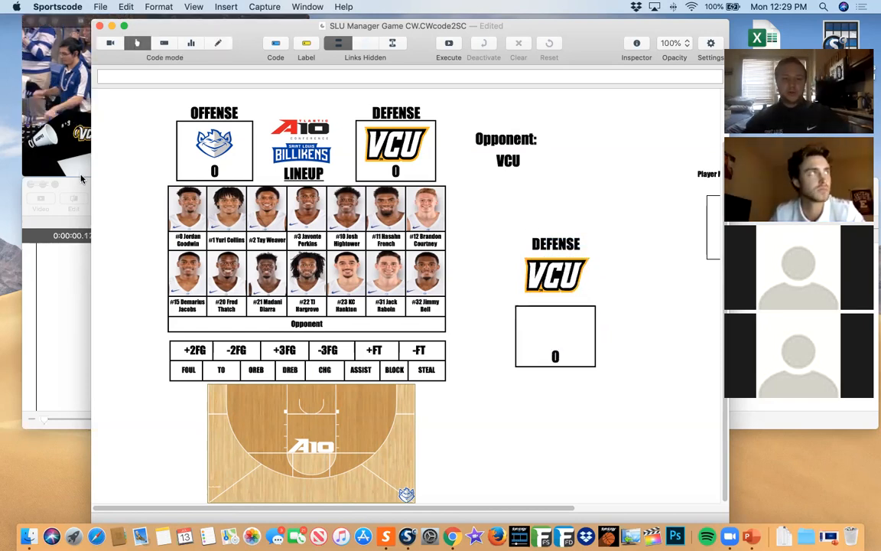
click(395, 147)
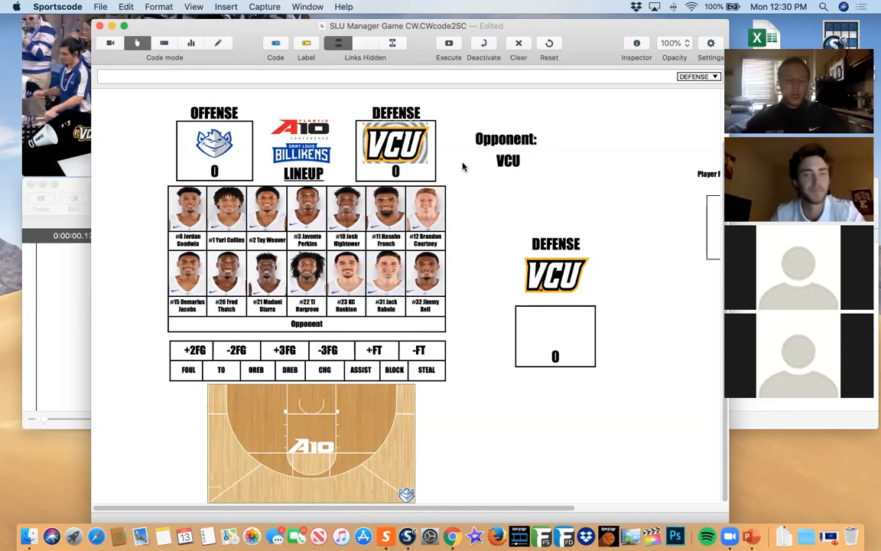
click(417, 147)
click(212, 142)
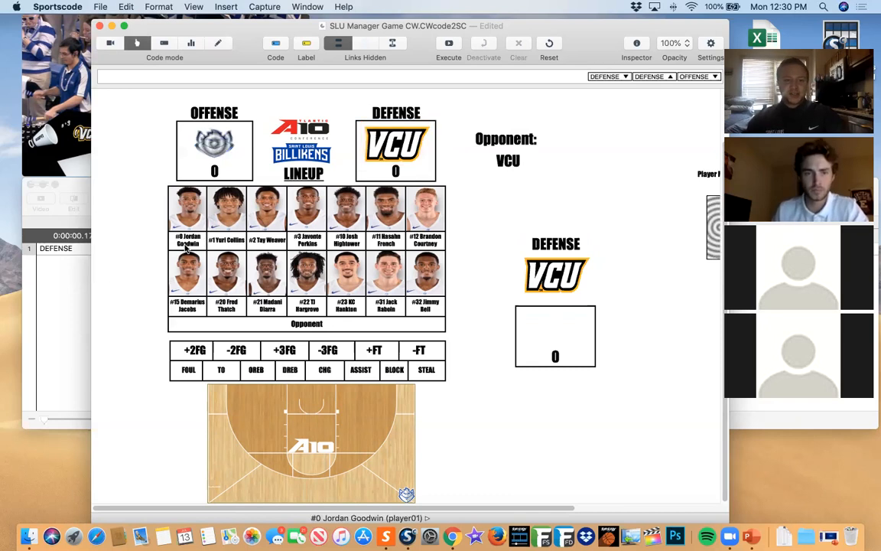
click(212, 153)
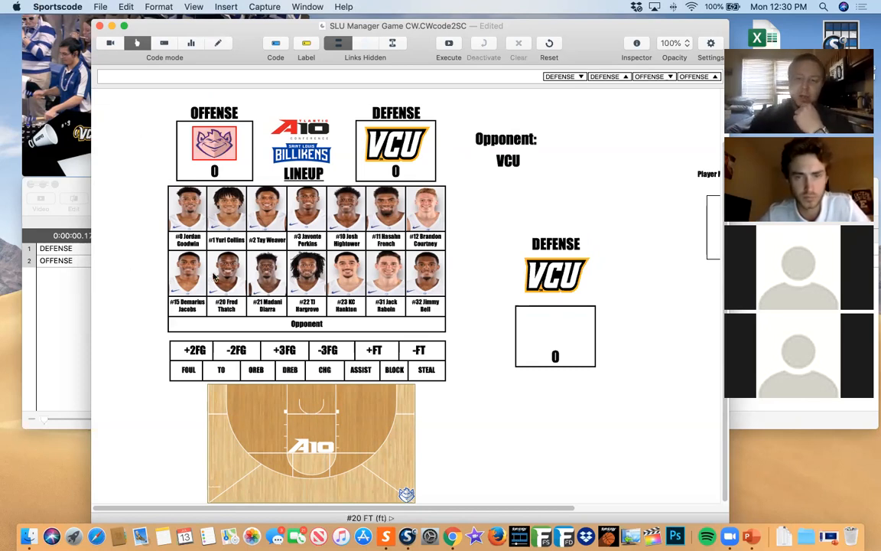
- Return to edit mode, set the copied logos to maximum opacity again and move the Richmond spider logo out of the stack
click(217, 44)
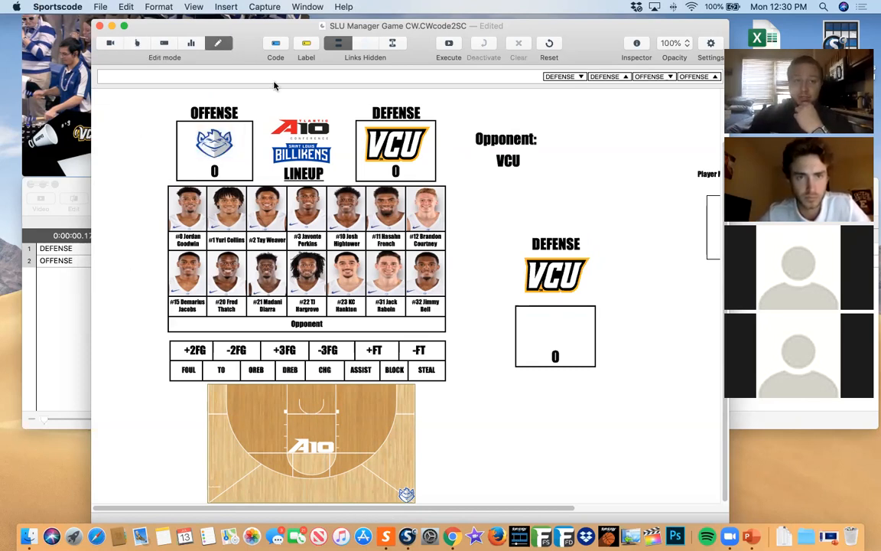
click(549, 273)
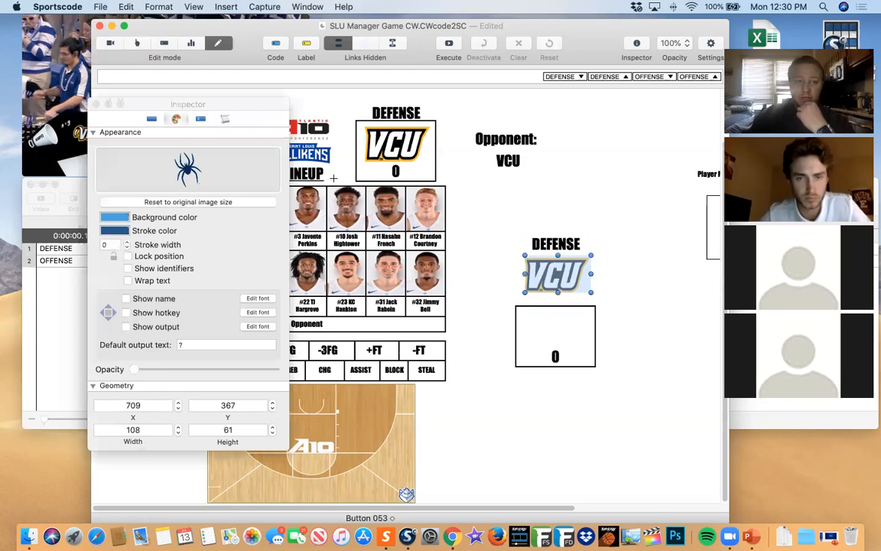
drag(492, 250, 554, 264)
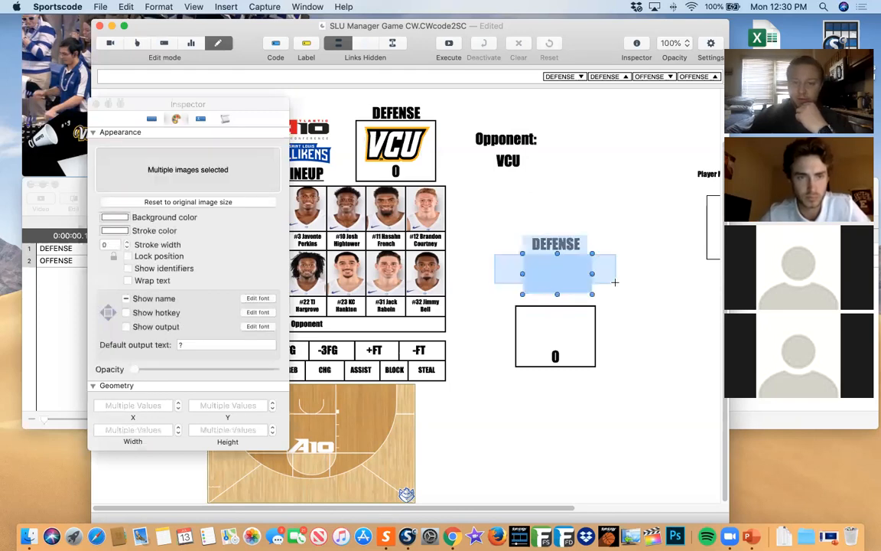
drag(138, 371, 277, 371)
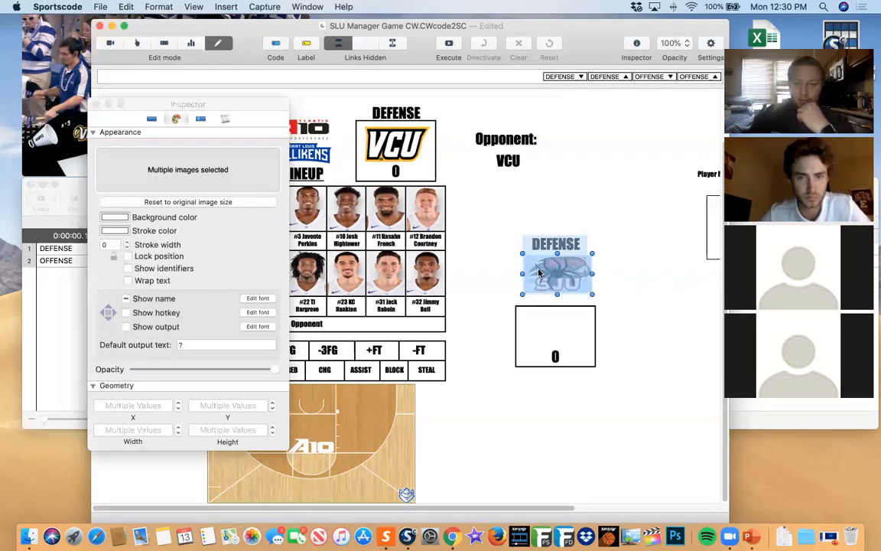
click(631, 306)
click(644, 312)
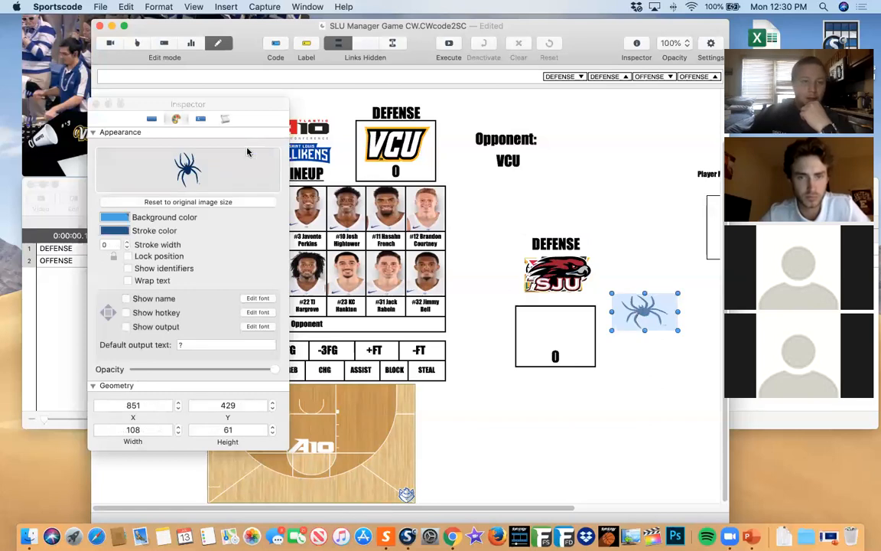
- Examine the Richmond logo's opacity script and the ID of the opponent button that the script refers to
click(224, 118)
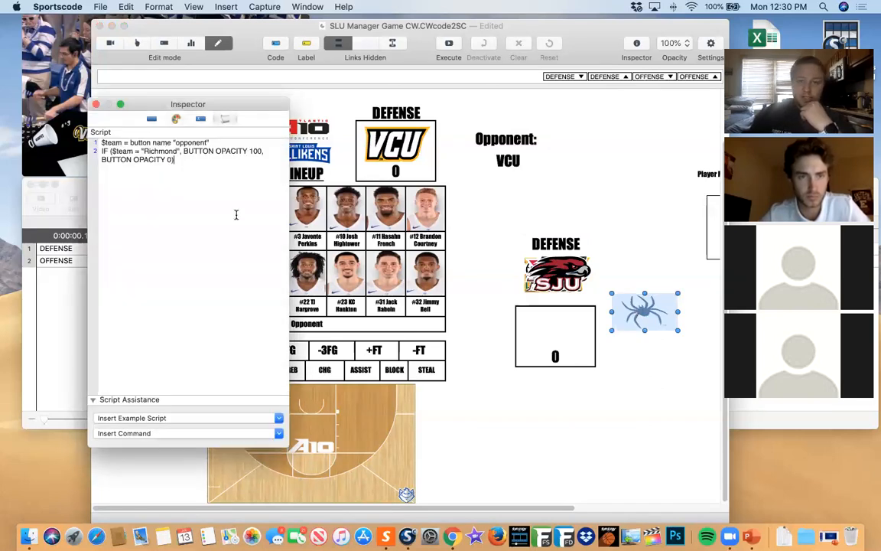
click(503, 167)
click(152, 121)
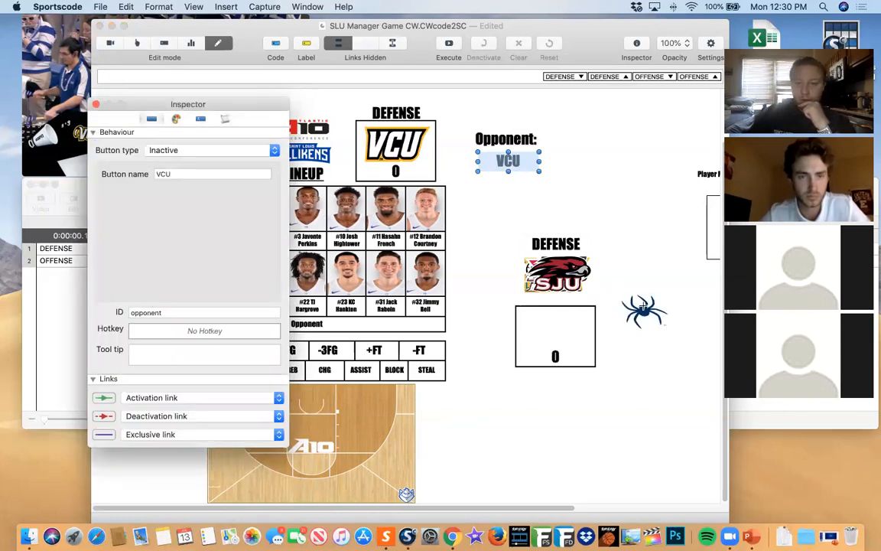
click(644, 310)
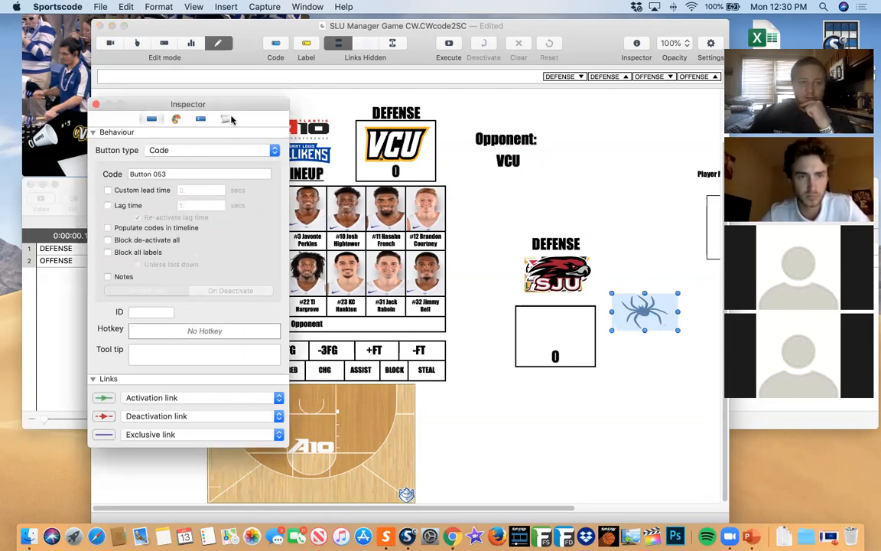
click(225, 120)
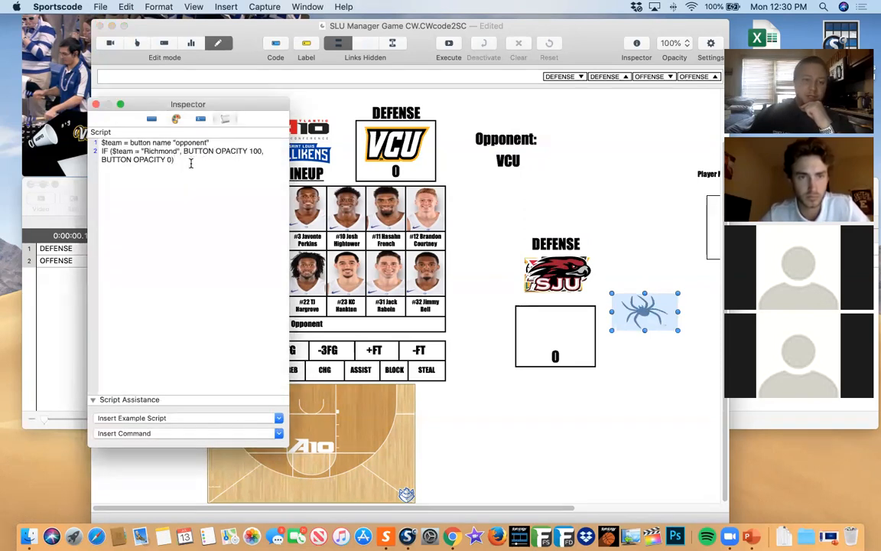
drag(184, 150, 264, 150)
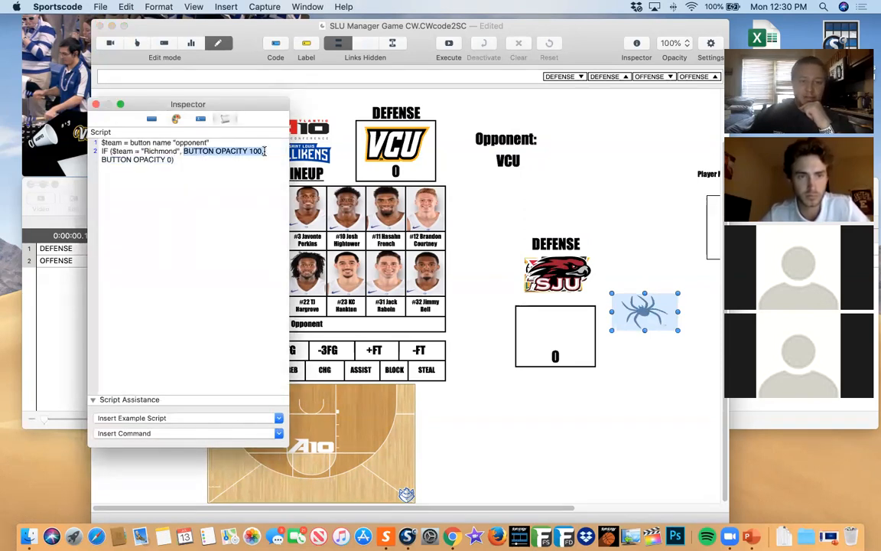
double_click(170, 160)
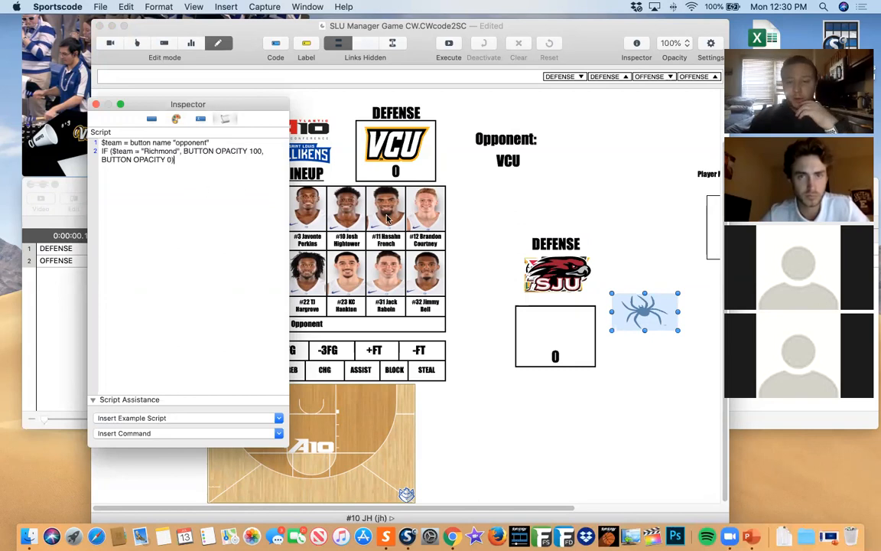
- View the Saint Joseph's logo's script, move that logo aside and view the script of the UMASS logo beneath it
click(559, 272)
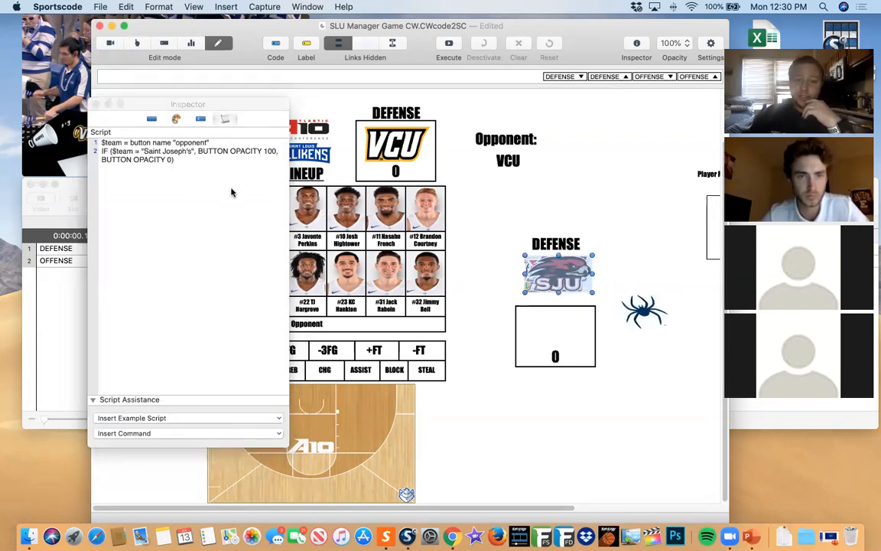
drag(559, 272, 658, 274)
click(560, 272)
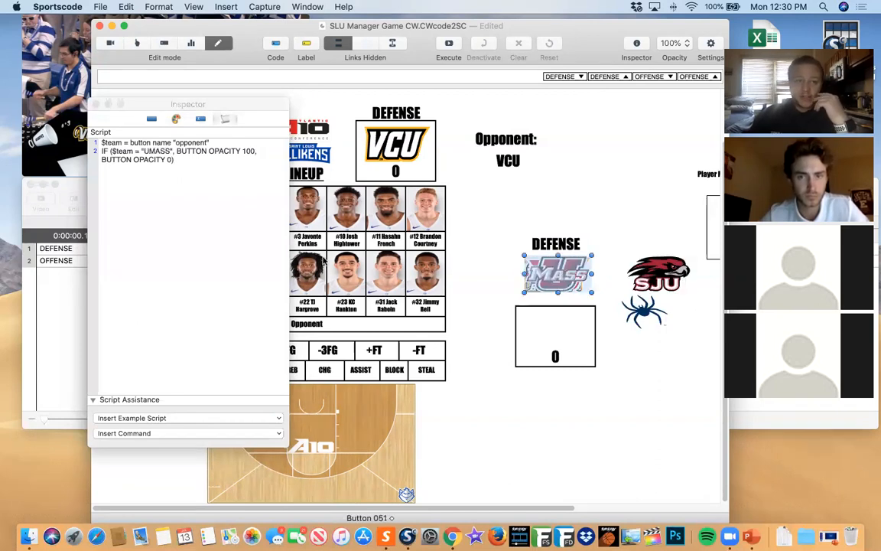
- Gather the separated logos, select all the copied DEFENSE buttons and align them to the left and to the top
click(645, 310)
drag(662, 243, 617, 293)
drag(499, 270, 643, 273)
drag(663, 309, 575, 269)
right_click(575, 268)
mouse_move(642, 332)
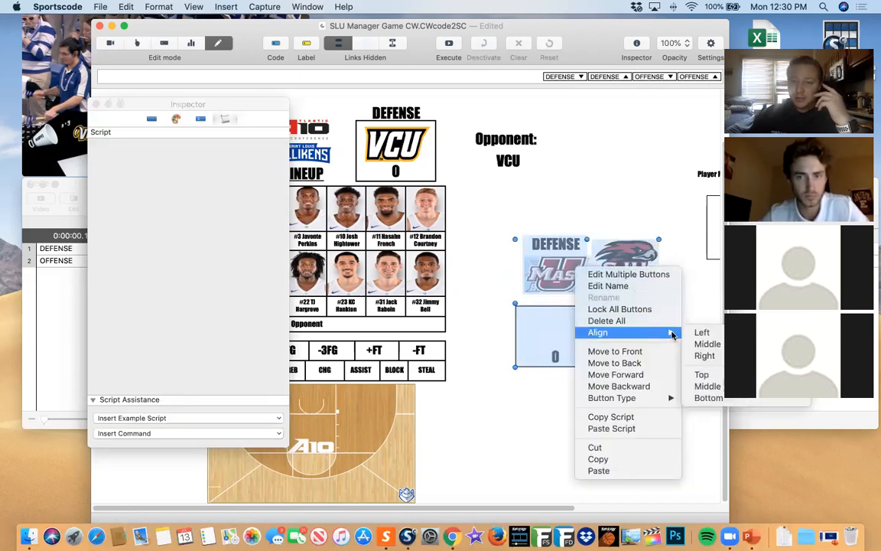
click(702, 332)
right_click(555, 273)
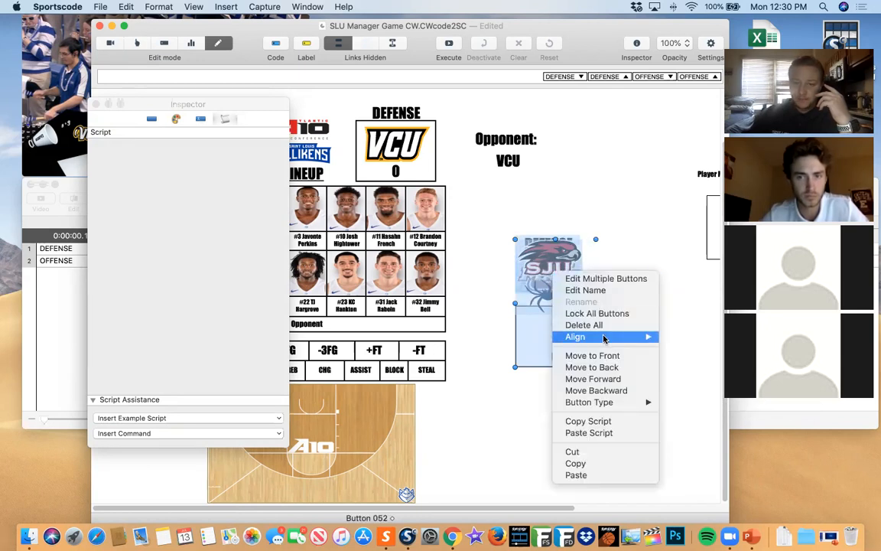
mouse_move(604, 338)
click(698, 379)
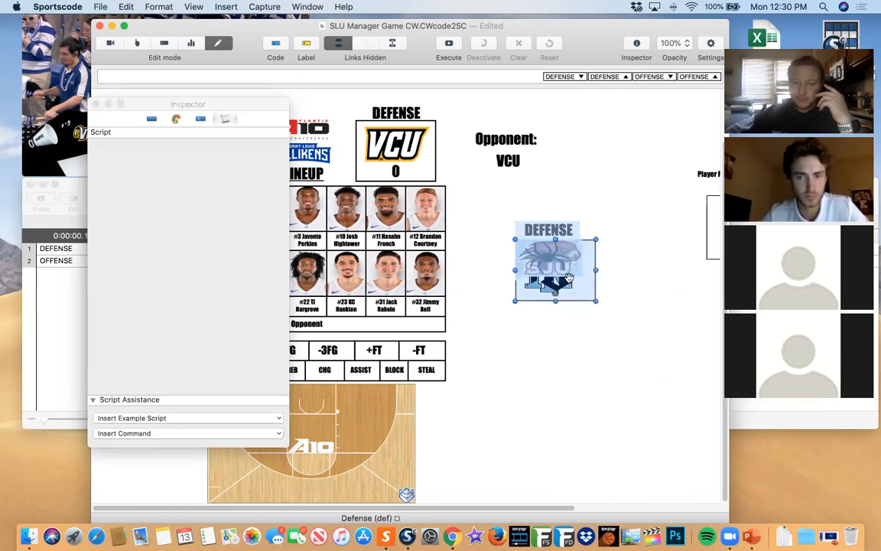
click(612, 275)
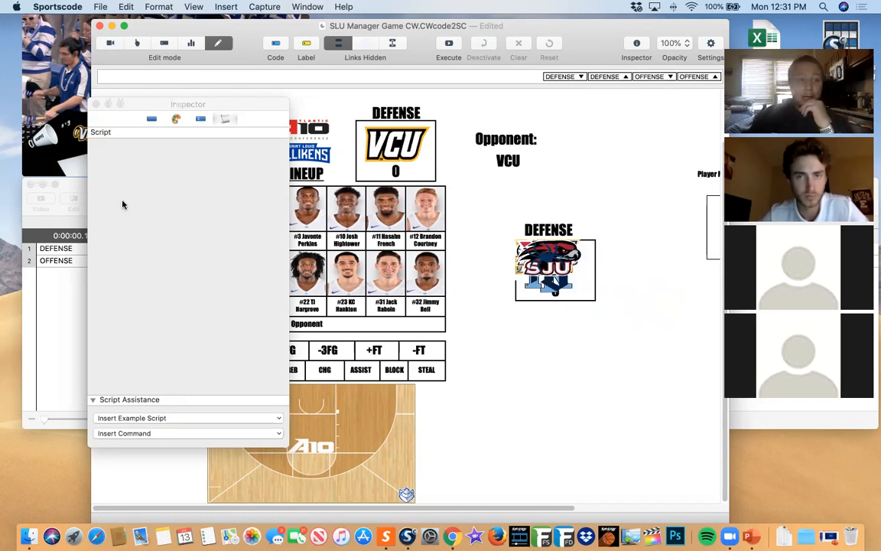
- Close the Inspector and delete the whole copied group of DEFENSE buttons
click(96, 103)
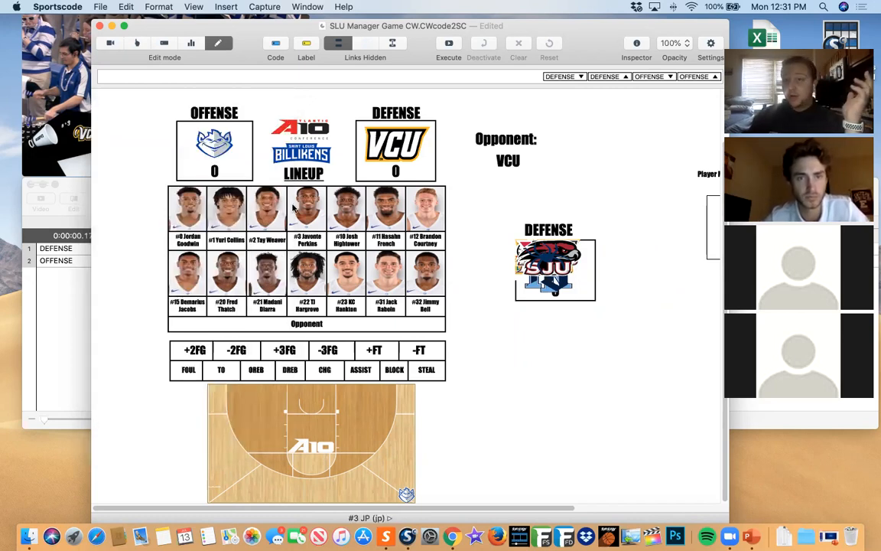
drag(490, 216, 645, 333)
key(BackSpace)
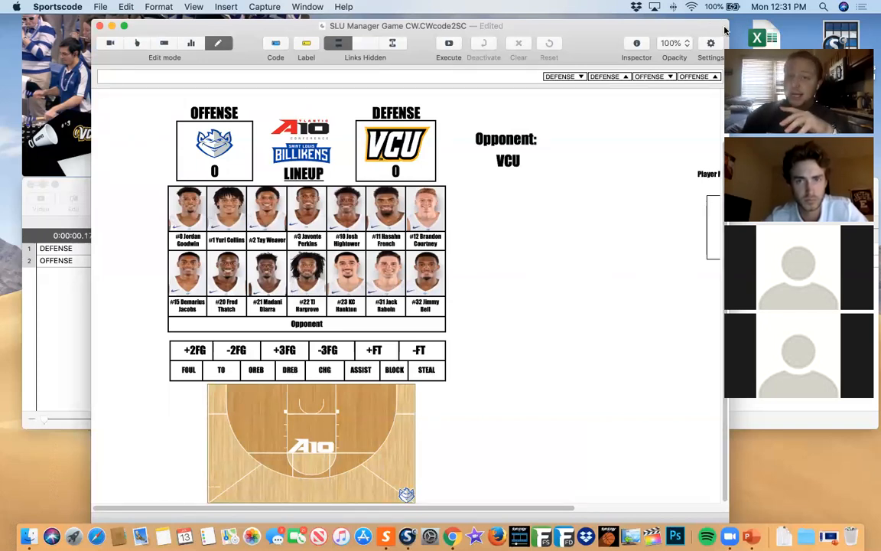
- Narrow the code window from both sides so that it frames only the main lineup, stat and court buttons
drag(731, 28, 462, 85)
drag(210, 509, 226, 511)
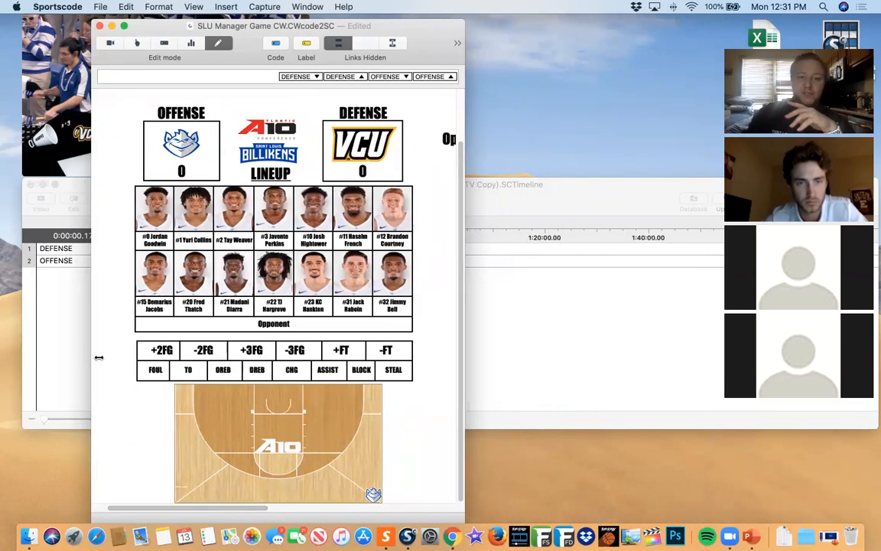
drag(99, 357, 115, 357)
drag(204, 509, 206, 509)
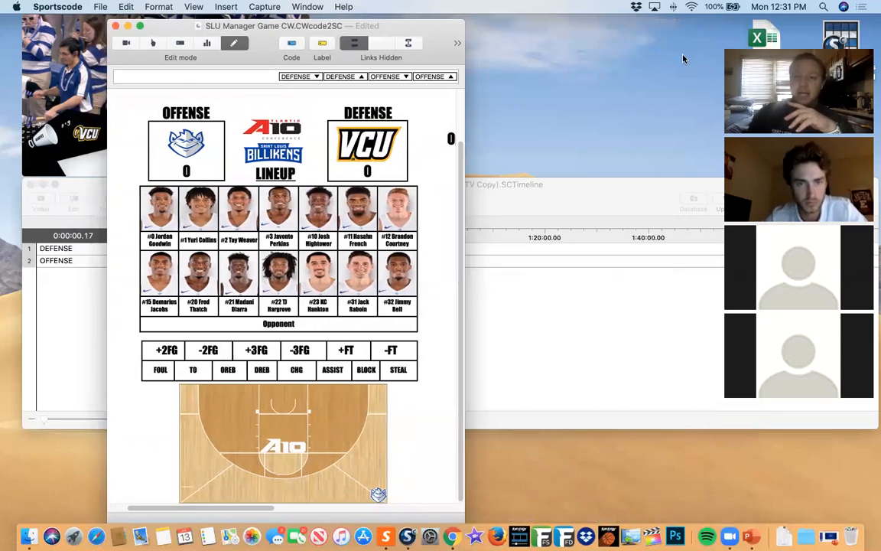
- Move the code window to the screen's right side, then shrink the SLU vs VCU timeline window and place it along the bottom beside it
drag(283, 36, 724, 32)
click(472, 231)
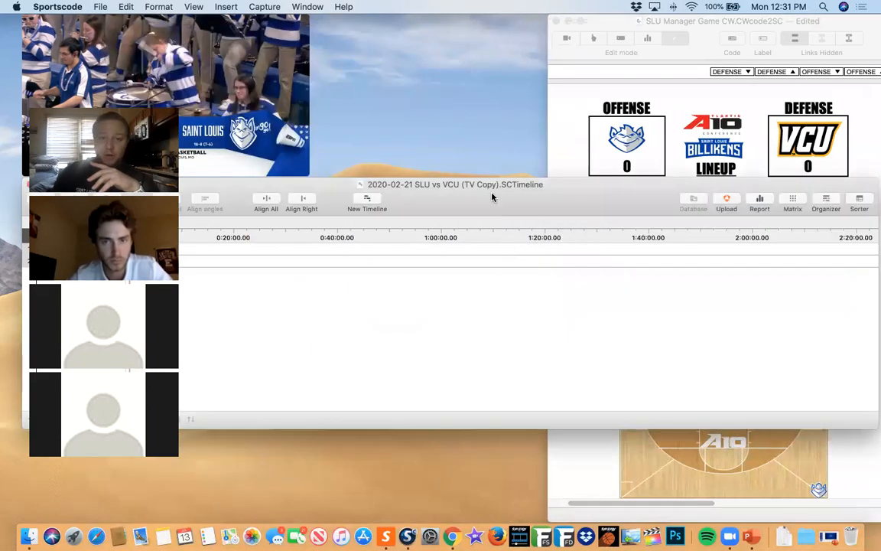
drag(492, 198, 593, 228)
click(608, 228)
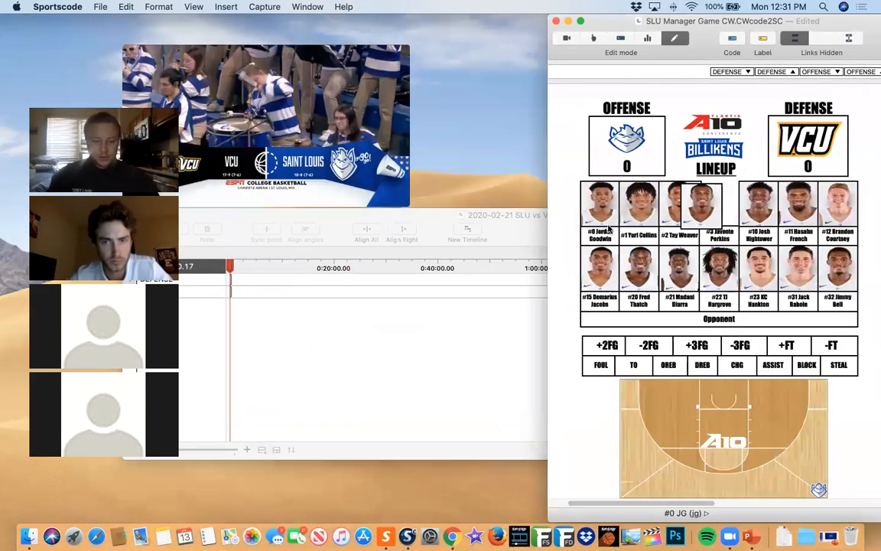
click(462, 207)
drag(874, 226, 518, 271)
drag(562, 508, 550, 385)
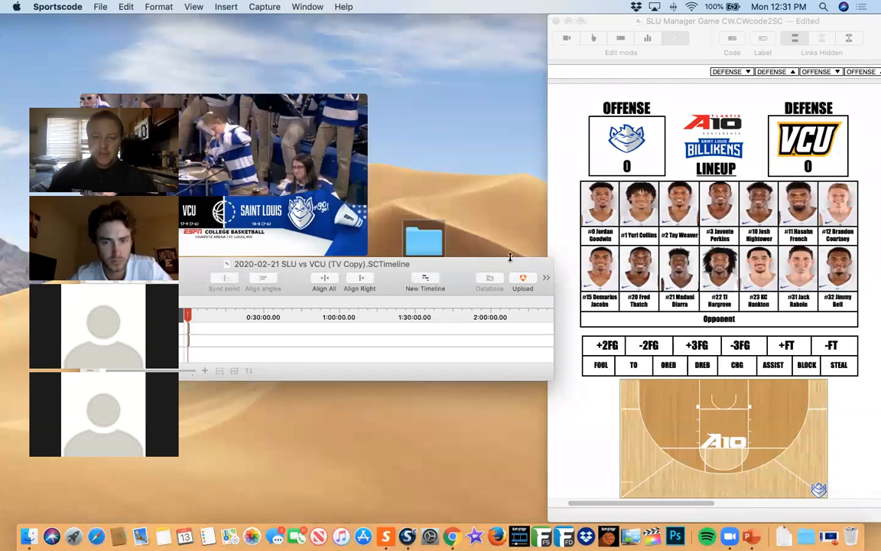
drag(512, 273, 502, 414)
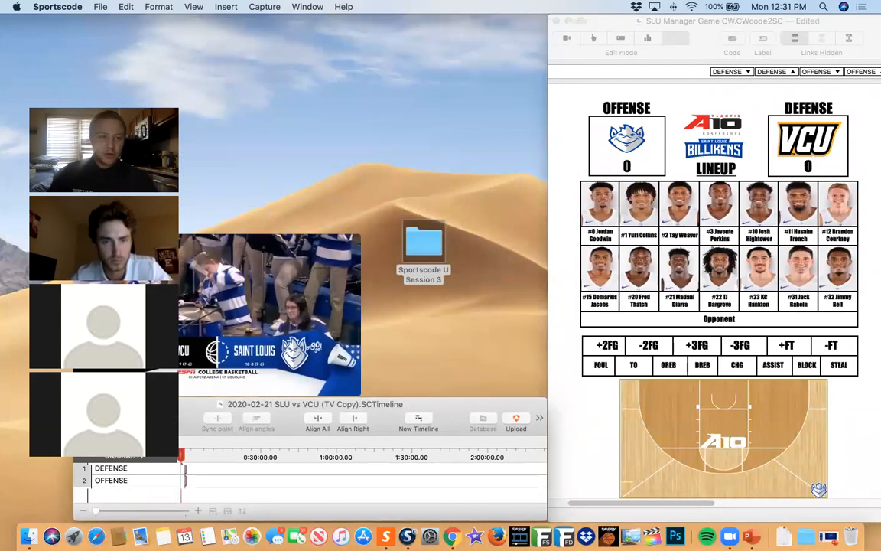
- Enlarge the SLU vs VCU video window and place it above the timeline, beside the code window
drag(65, 63, 56, 46)
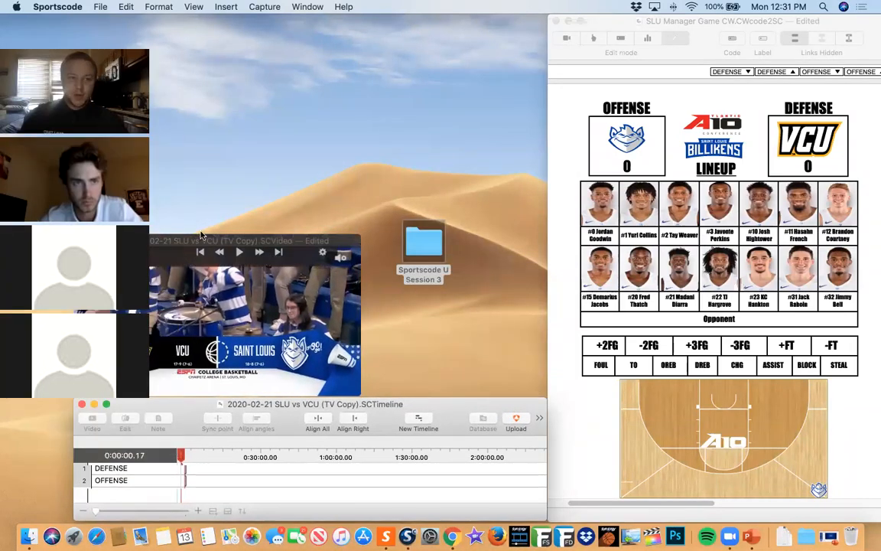
click(205, 243)
drag(205, 244, 205, 50)
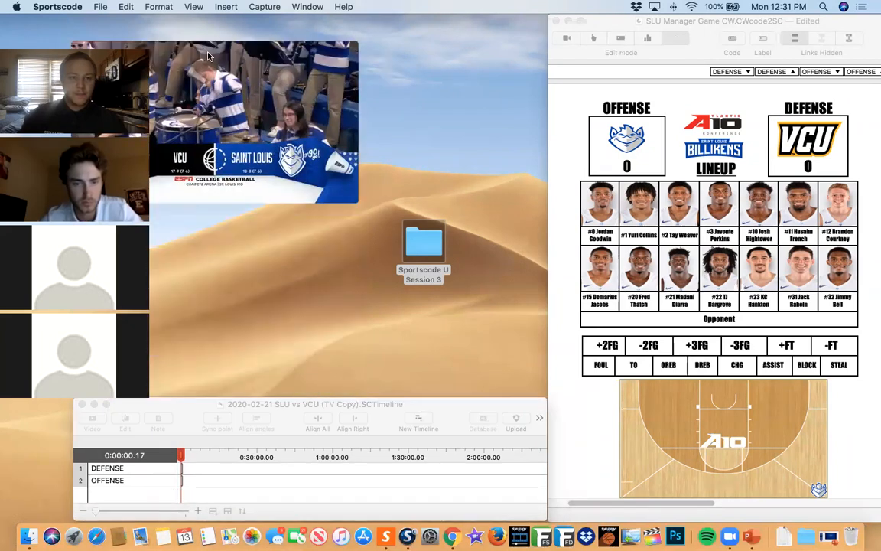
drag(350, 201, 531, 330)
drag(241, 44, 321, 138)
drag(613, 390, 549, 358)
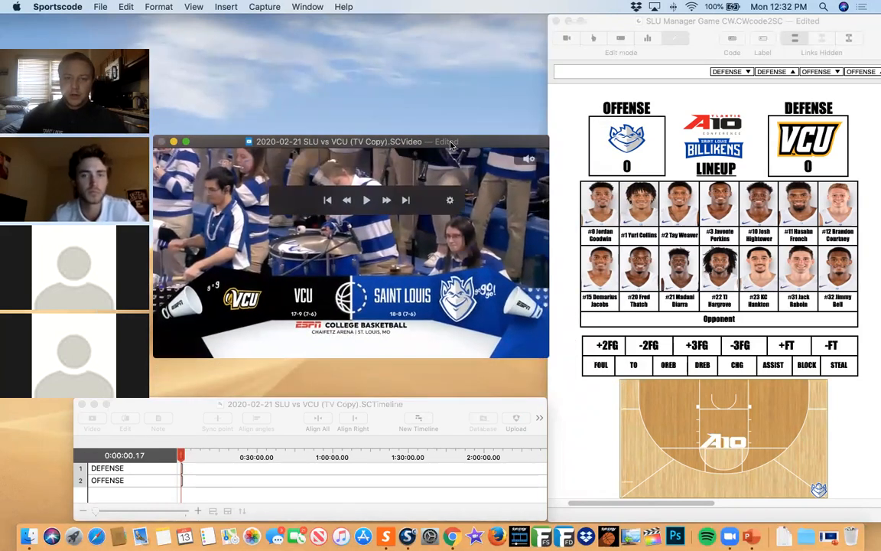
drag(451, 143, 452, 187)
- Switch the code window to Code mode and move the timeline playhead to about 23 minutes into the game video
click(586, 42)
click(591, 39)
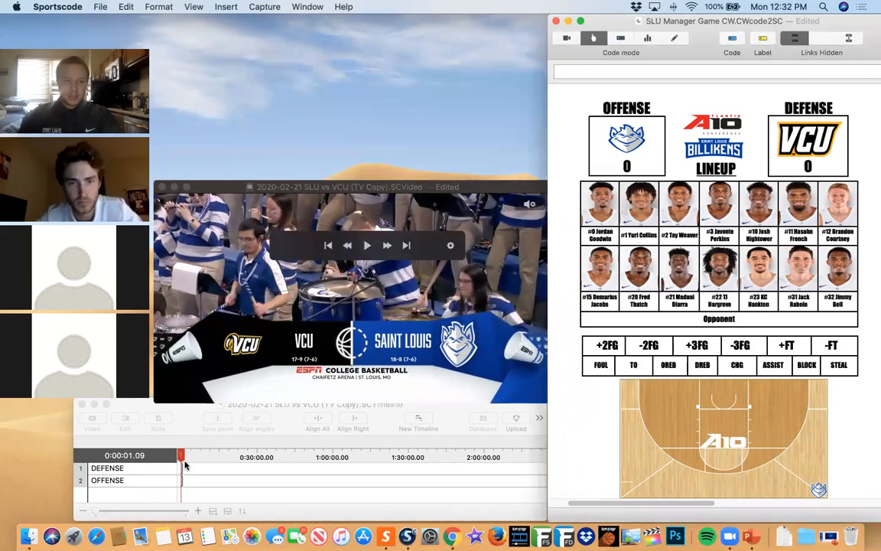
click(182, 456)
drag(183, 457, 240, 465)
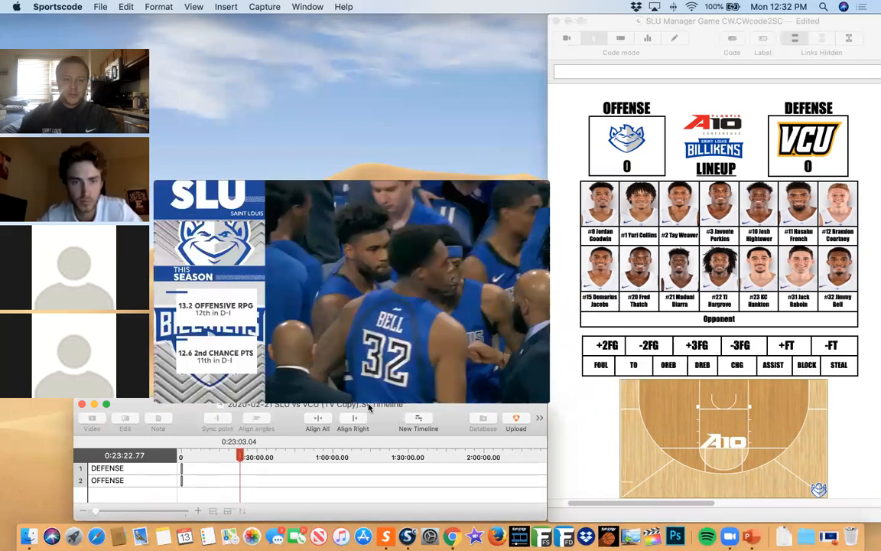
- Play and wind the video to the opening tip-off at about 0:23:57 and pause it there
key(space)
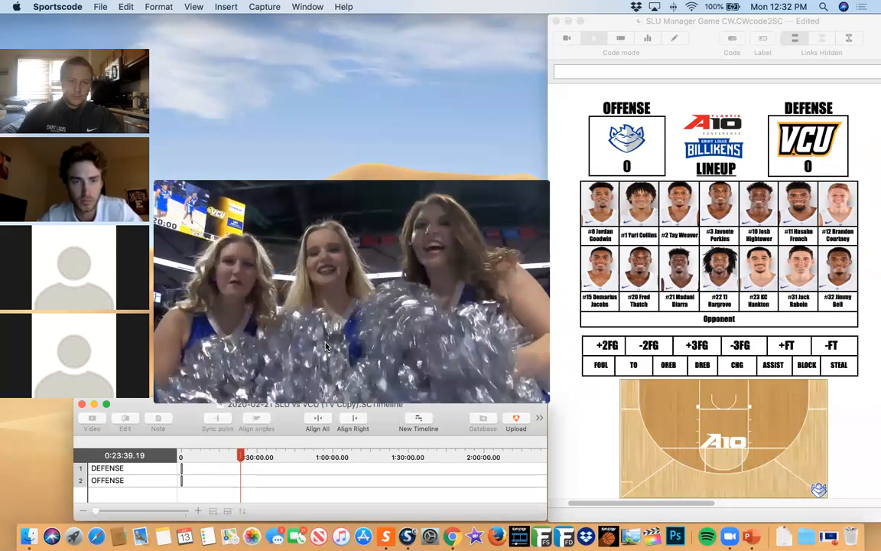
key(Right)
key(Right)
key(Right)
key(Right)
key(Left)
key(Left)
key(Left)
key(Left)
key(Left)
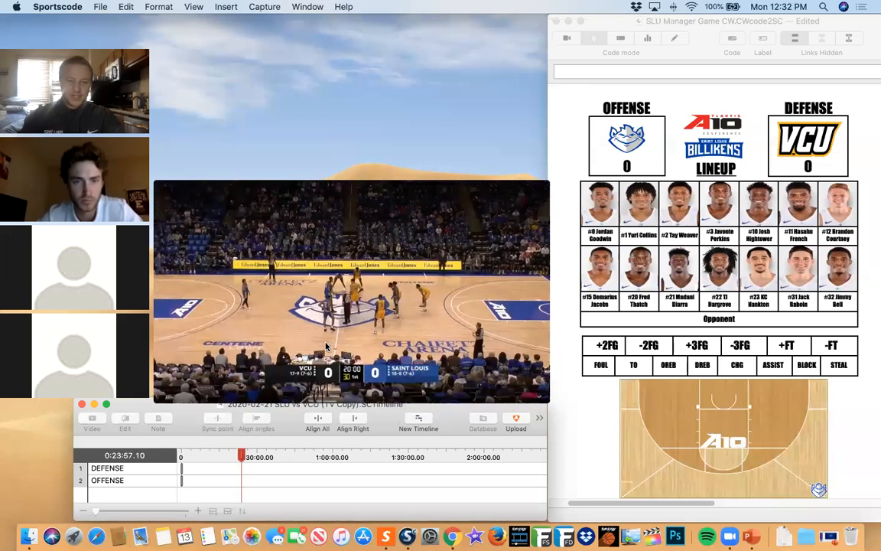
- Delete the existing DEFENSE and OFFENSE rows from the timeline
click(136, 483)
shift+click(137, 483)
key(Delete)
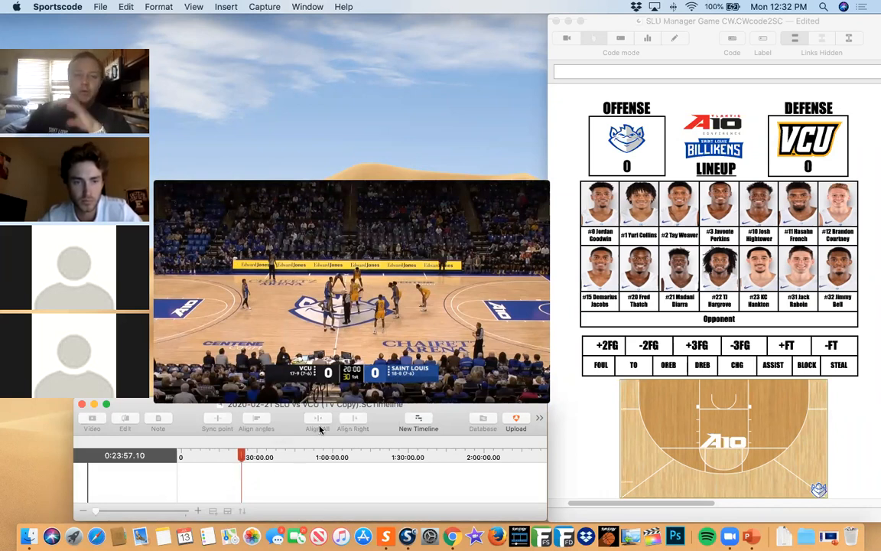
- Activate the starting lineup of players #0, #1, #11, #15 and #32 in the code window
mouse_move(526, 272)
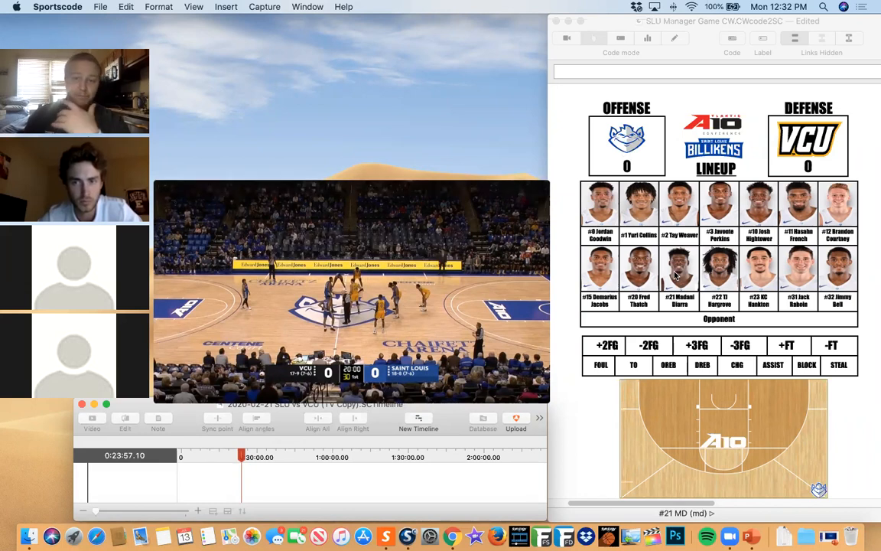
click(603, 213)
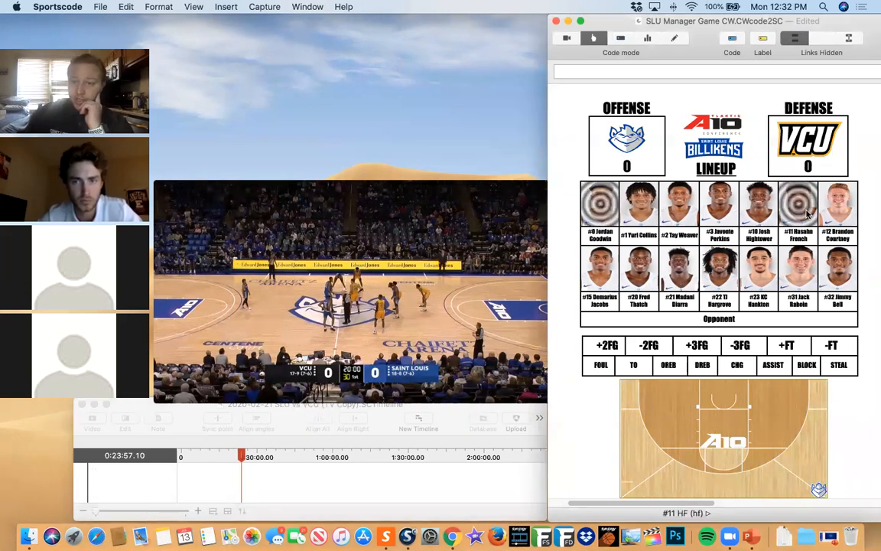
click(640, 211)
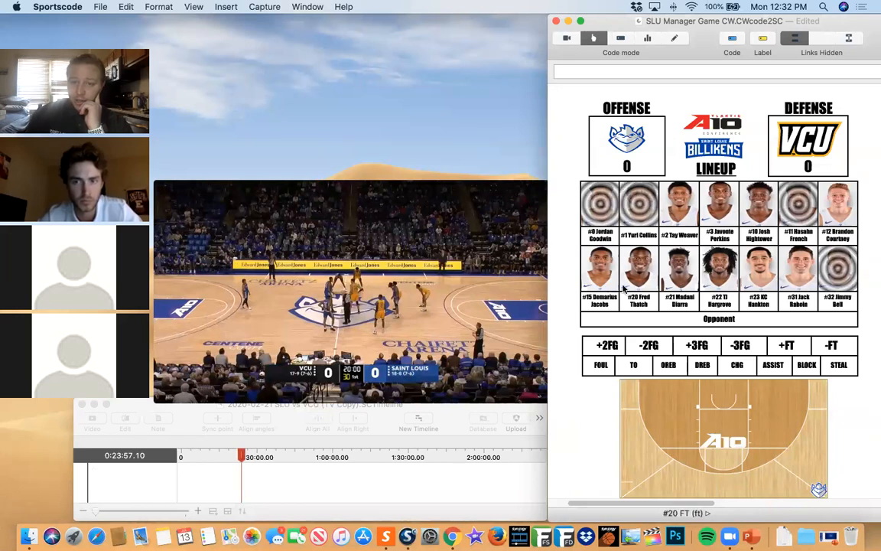
click(608, 291)
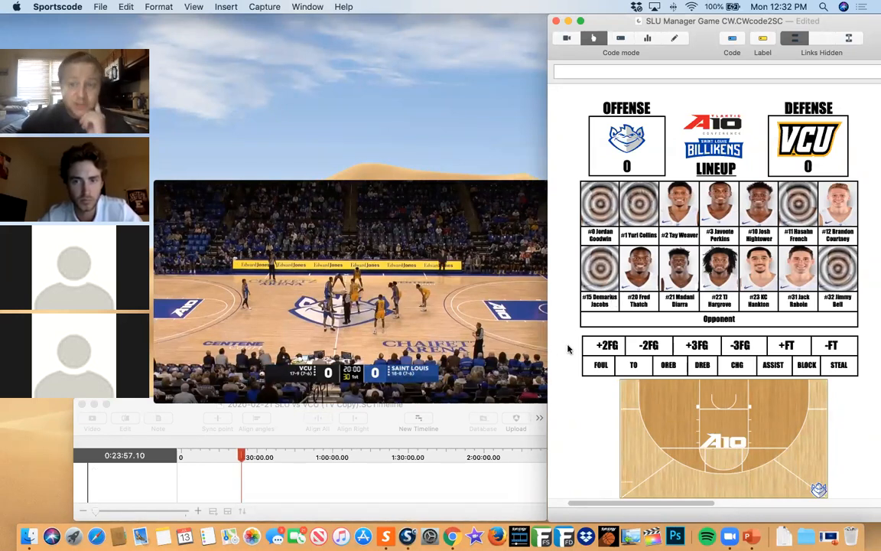
- Play the video from the tip-off, start the OFFENSE possession and advance to the first shot
mouse_move(537, 376)
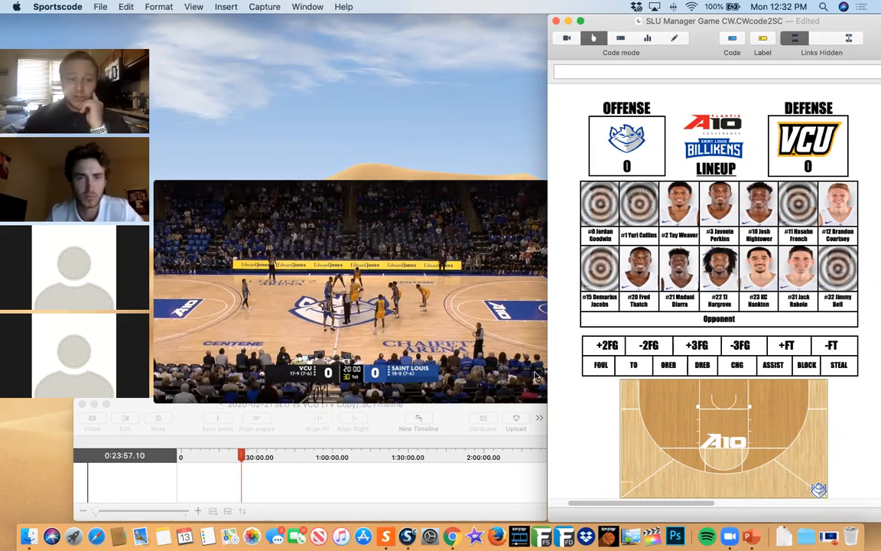
key(space)
key(o)
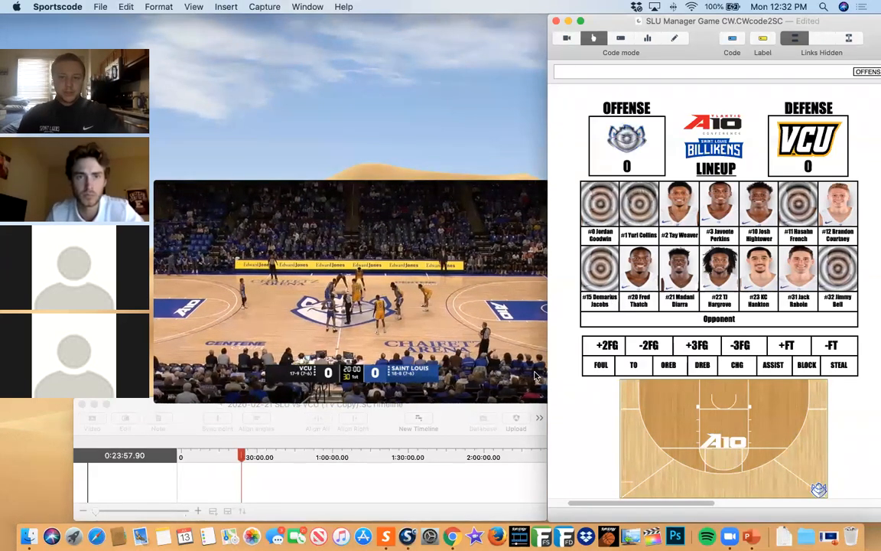
key(Right)
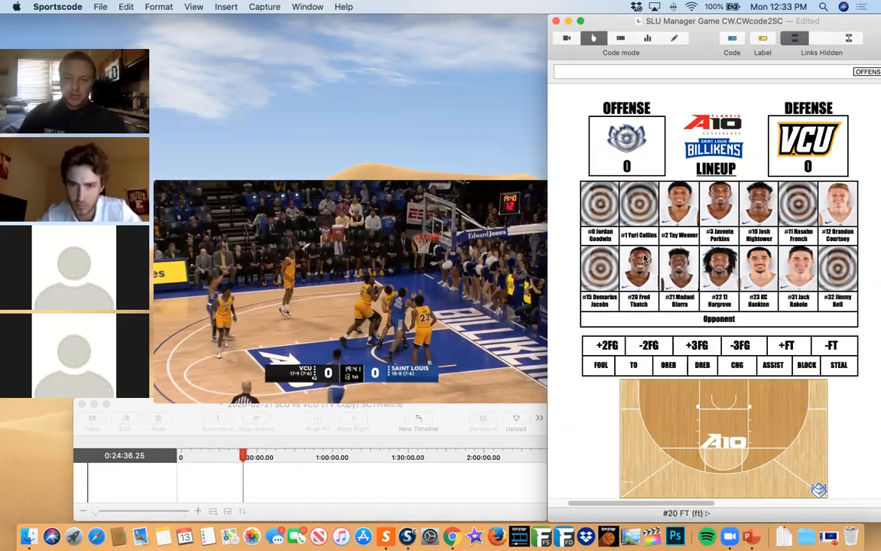
- Log a missed two-pointer (-2FG) for player #1 with the shot location In the Paint
key(super+Left)
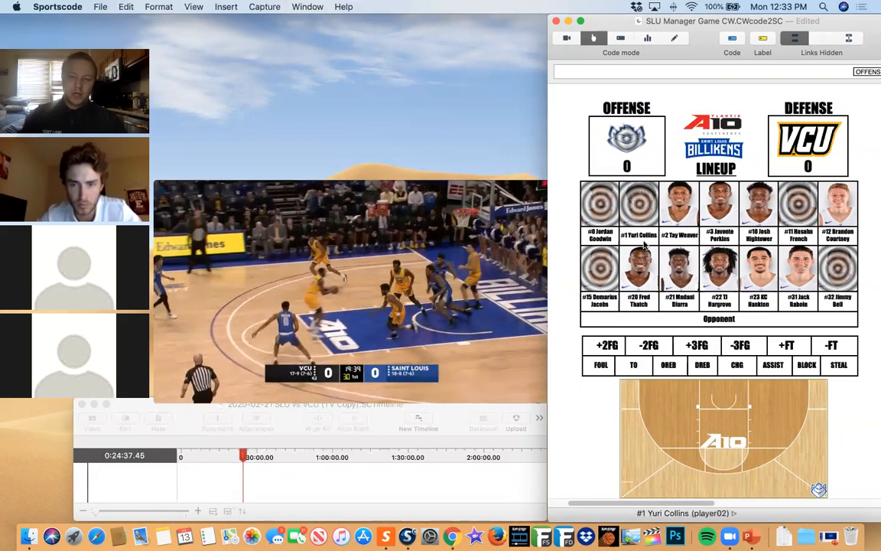
click(640, 239)
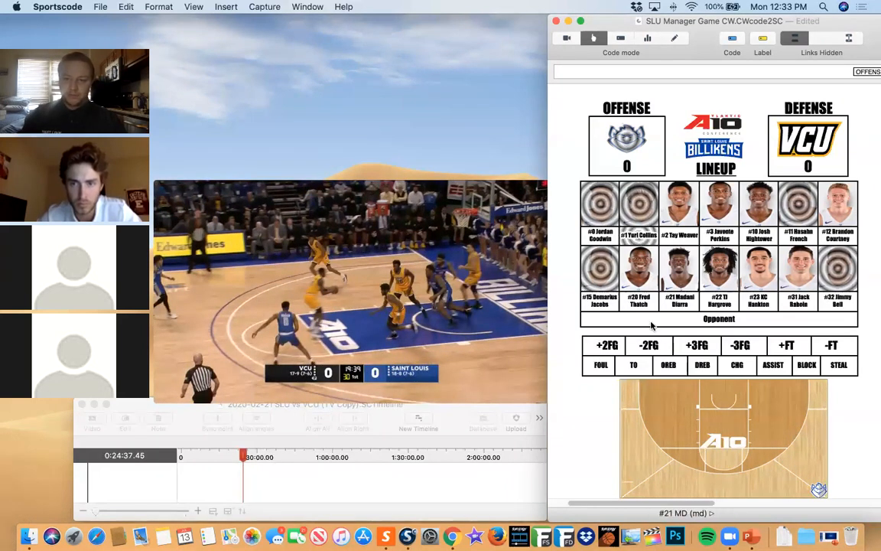
click(717, 438)
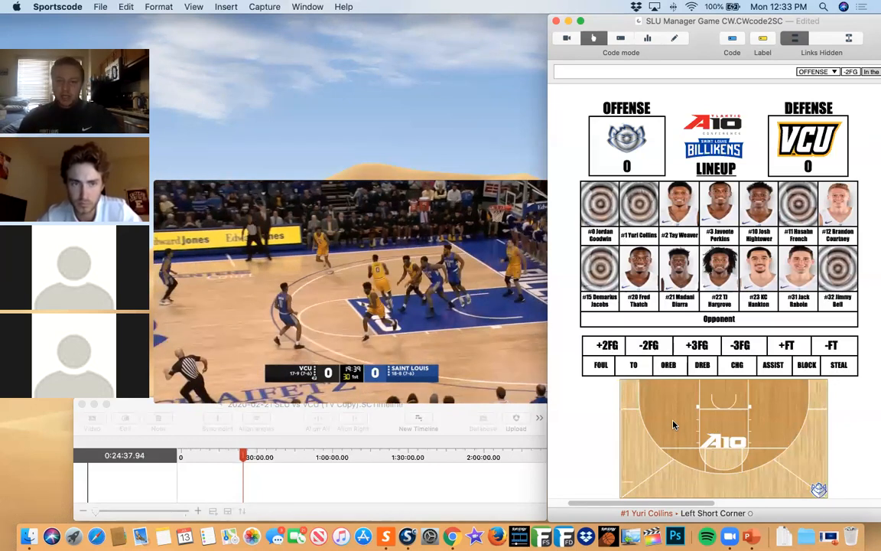
- Credit the opponent with the defensive rebound (DREB) and start coding the DEFENSE possession
click(667, 366)
click(650, 319)
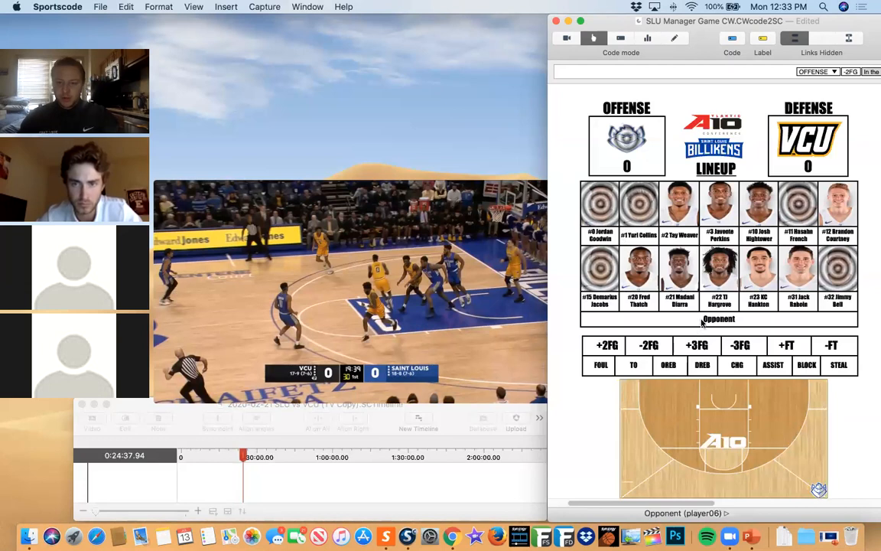
click(667, 366)
click(704, 367)
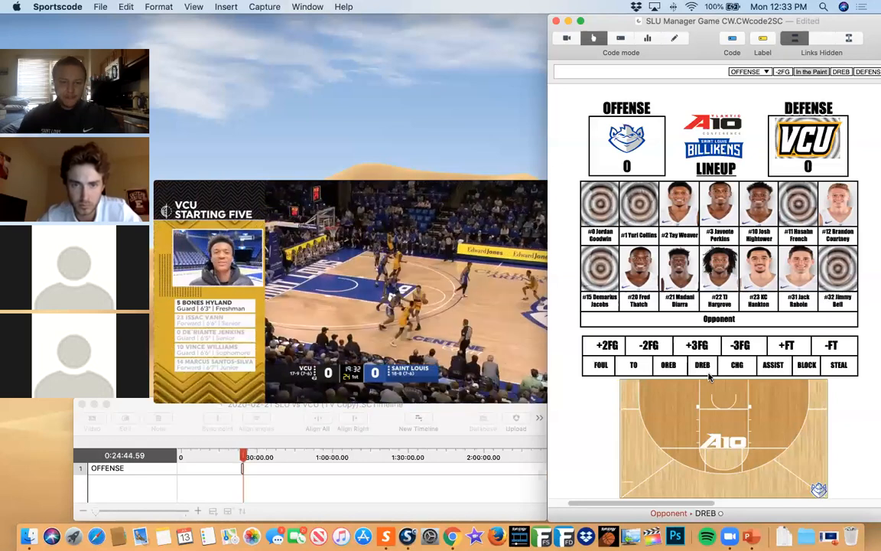
- Log the opponent's turnover (TO) and the STEAL by player #0, and start the next OFFENSE possession
key(Left)
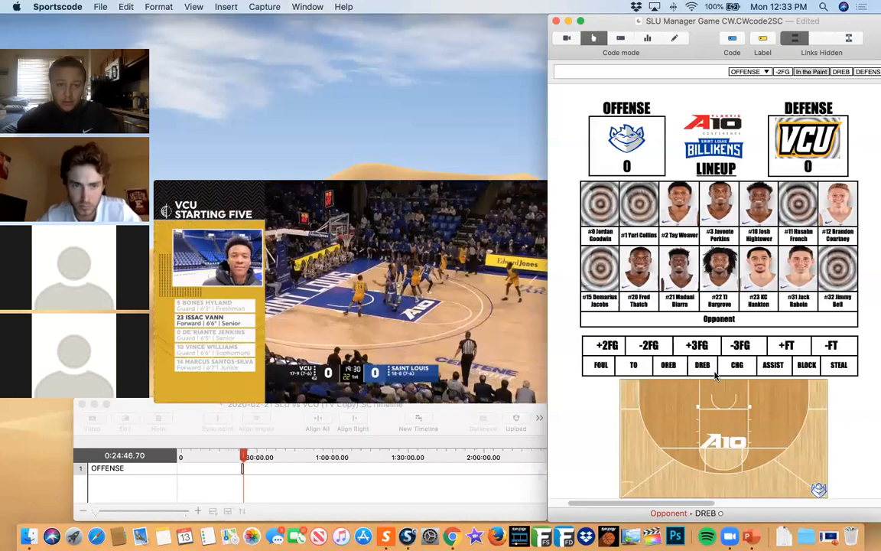
key(space)
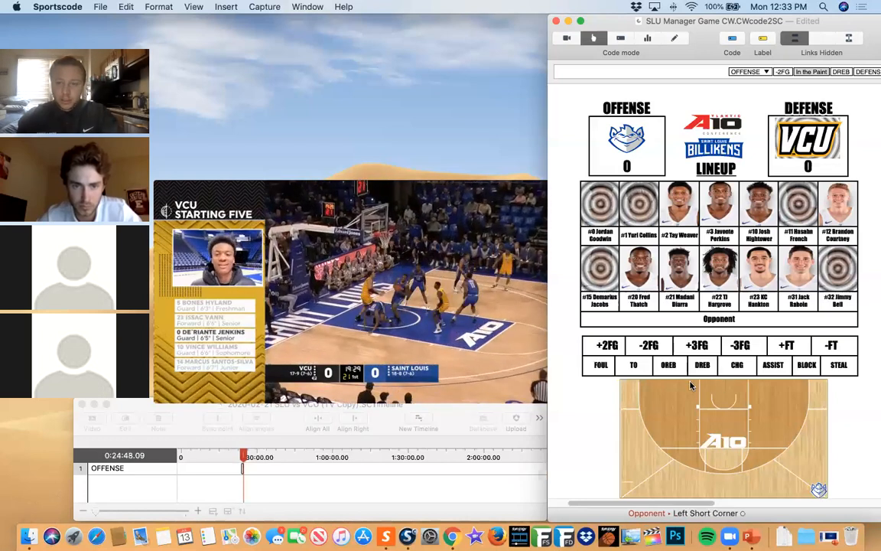
click(718, 318)
click(641, 294)
click(600, 205)
click(839, 367)
click(698, 420)
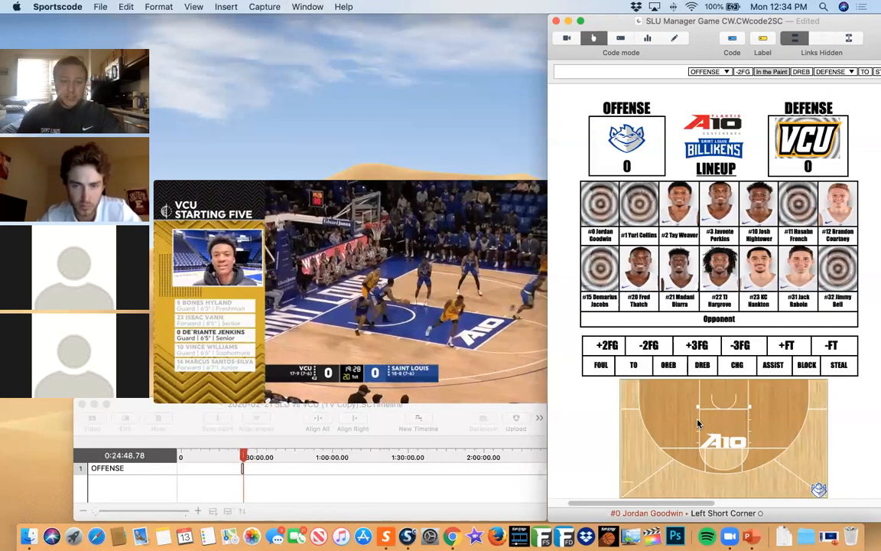
key(o)
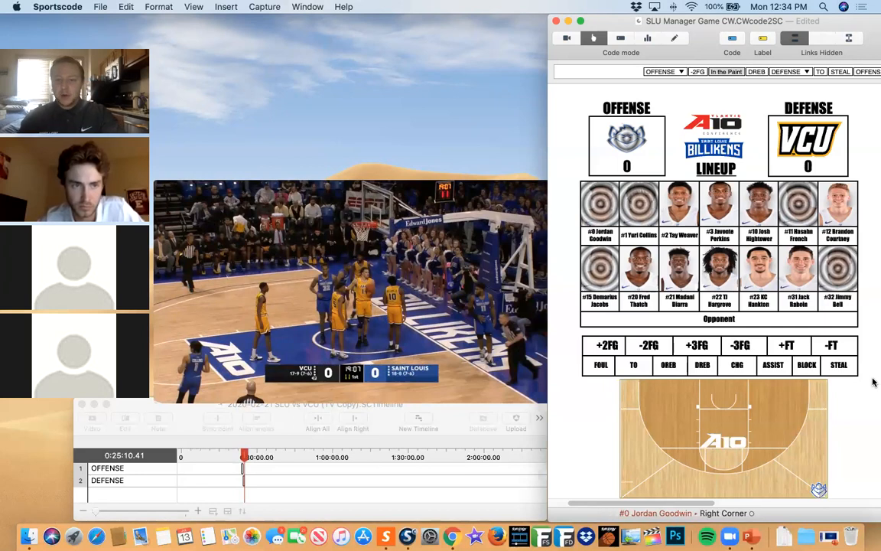
- Code a FOUL for the opponent in the current OFFENSE possession
click(742, 320)
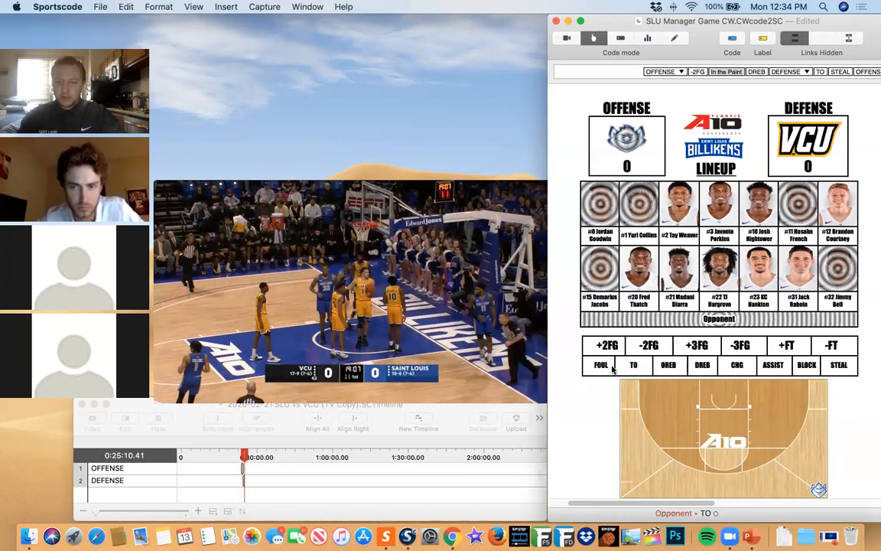
click(786, 346)
click(798, 226)
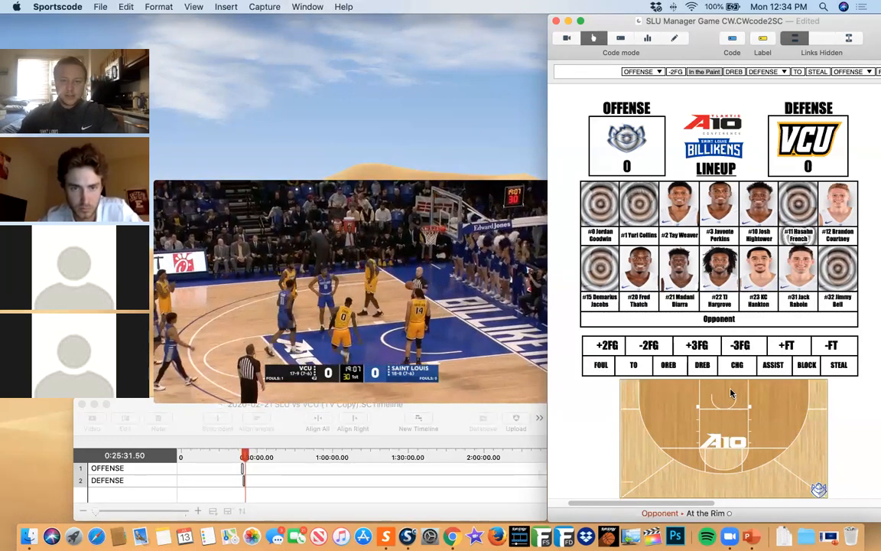
- Code two missed free throws (-FT) and two DREB entries for the opponent in the OFFENSE possession
click(855, 350)
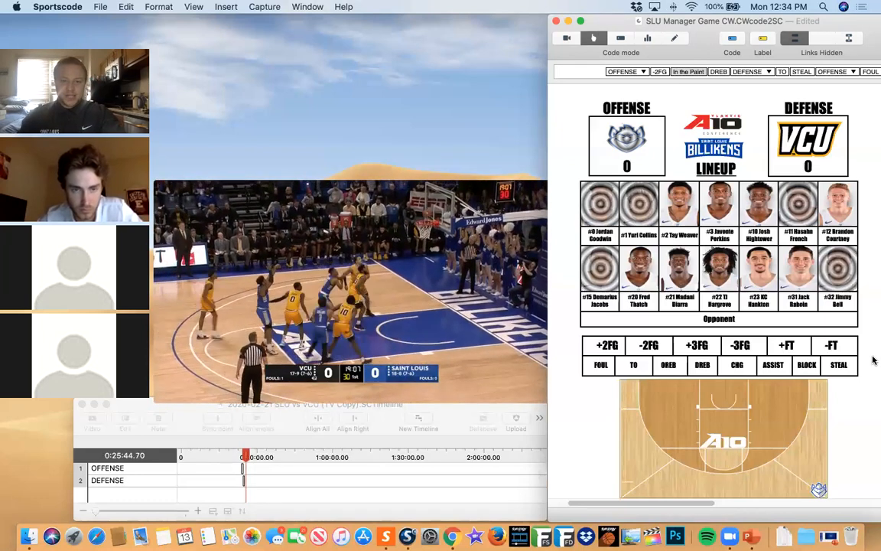
click(832, 345)
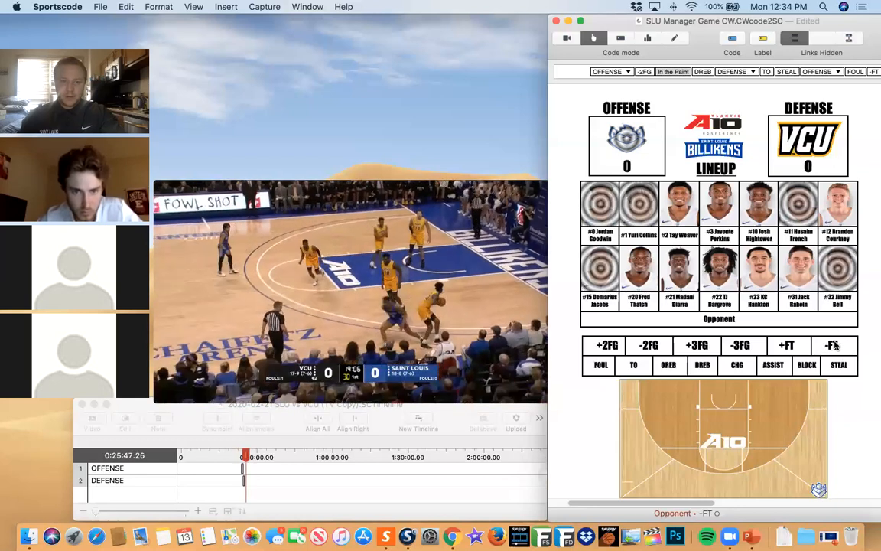
click(703, 365)
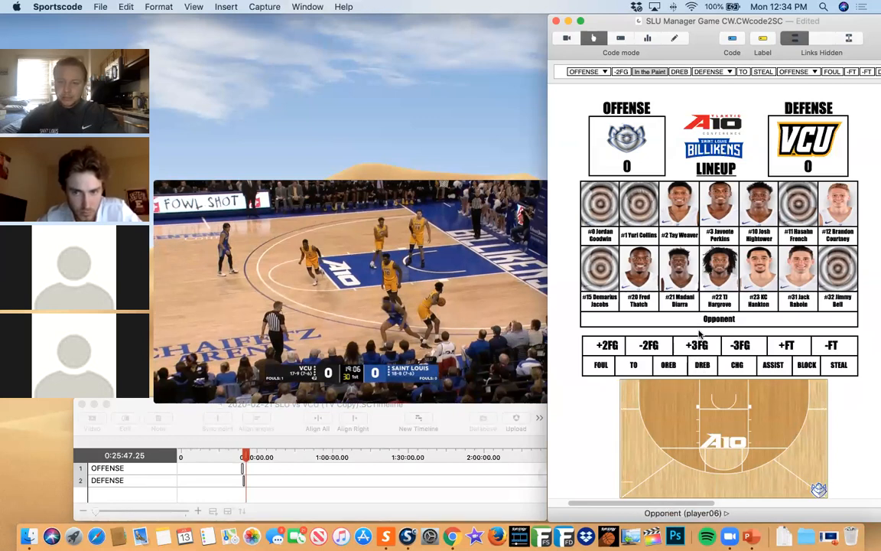
click(701, 366)
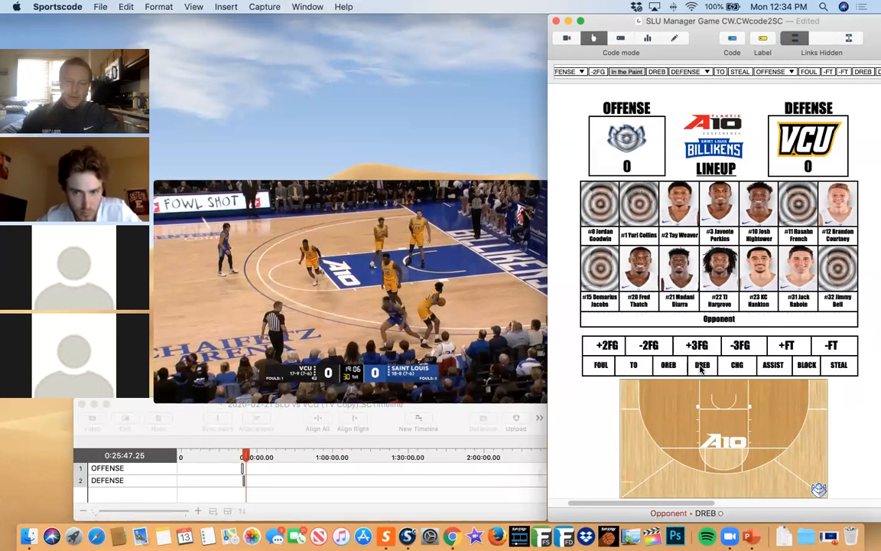
- Switch the coding to DEFENSE and rewind the game video a few seconds to review the play before the shot
key(d)
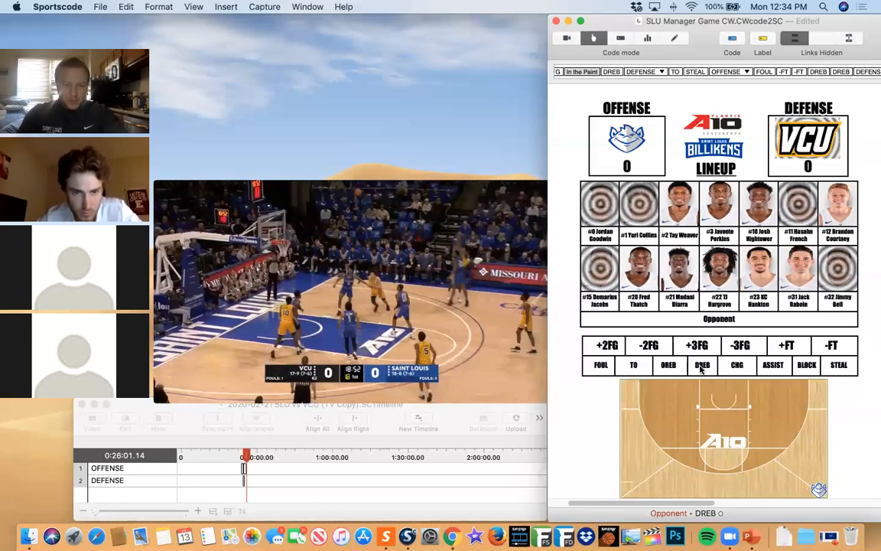
key(Left)
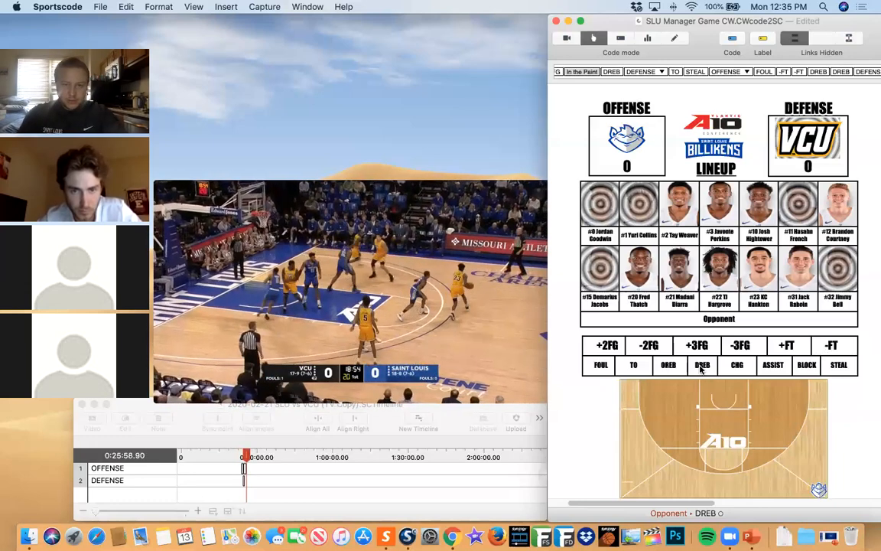
key(space)
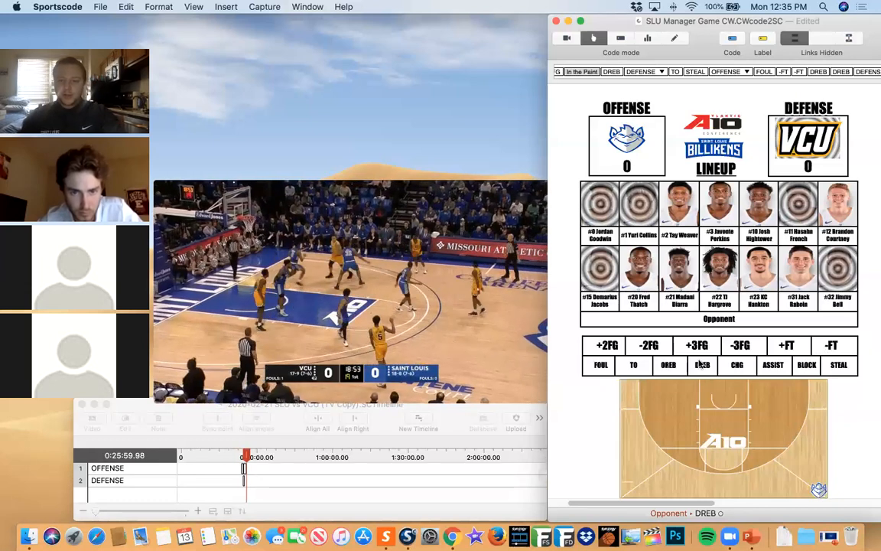
key(space)
- Code an opponent +3FG from the Right Wing and switch the possession back to OFFENSE
click(692, 326)
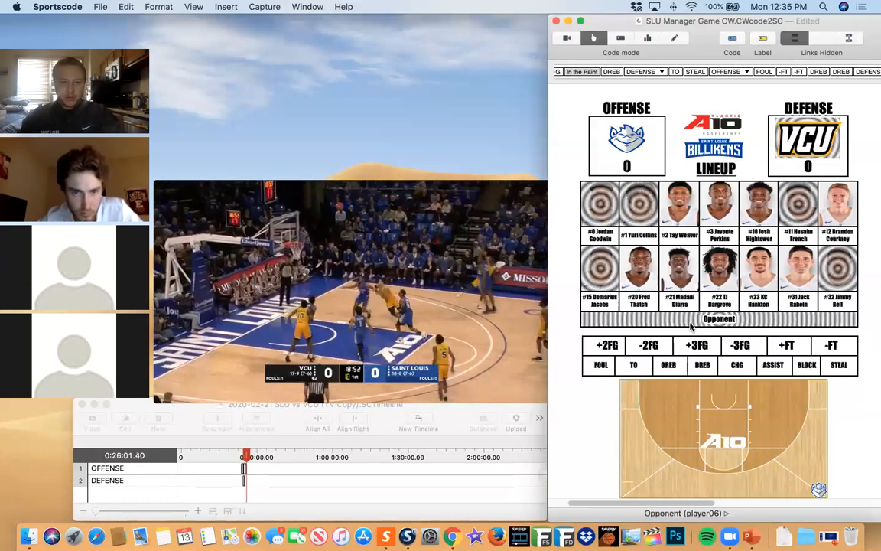
key(space)
click(694, 347)
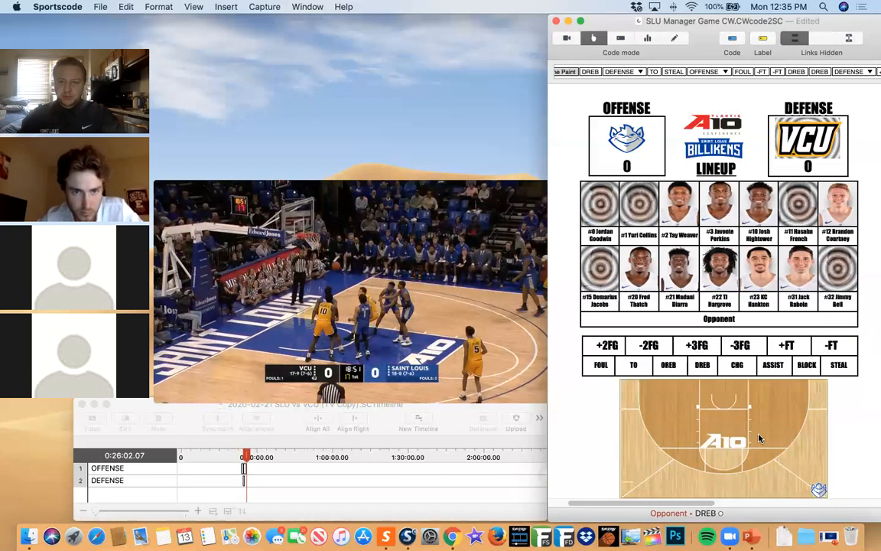
click(806, 451)
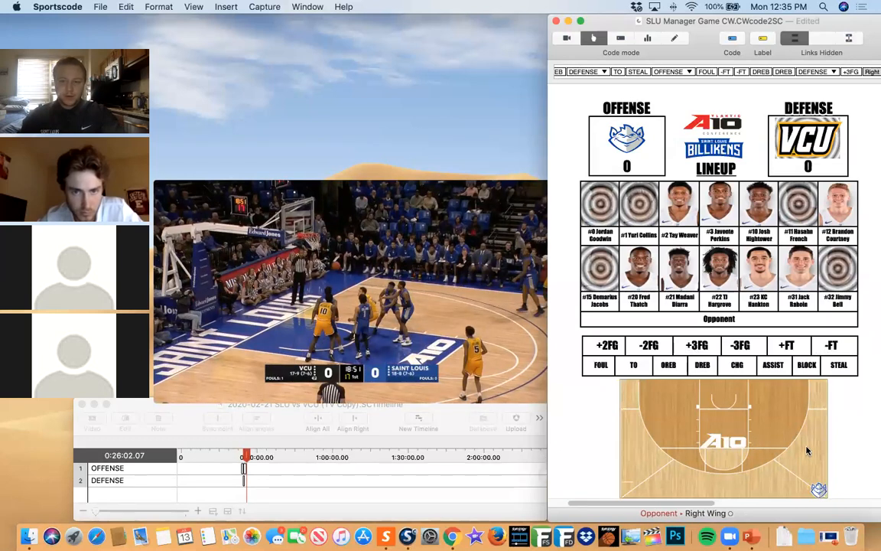
key(space)
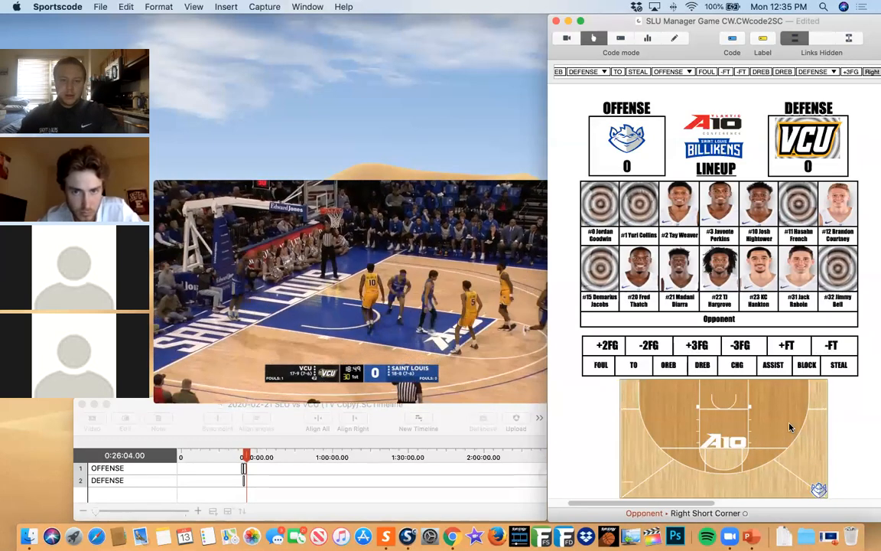
click(789, 423)
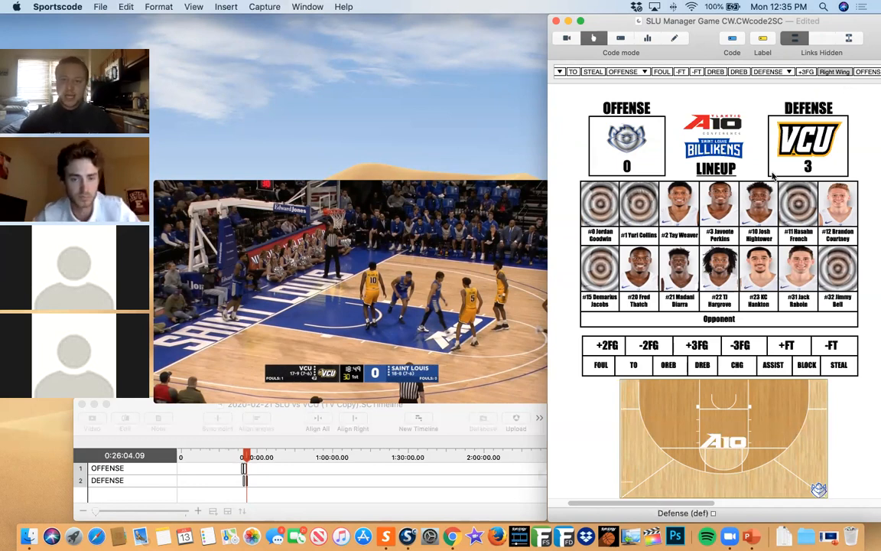
- Replace player #1 with player #2 in the active lineup and end the OFFENSE possession with a Dead Ball
click(637, 217)
click(682, 225)
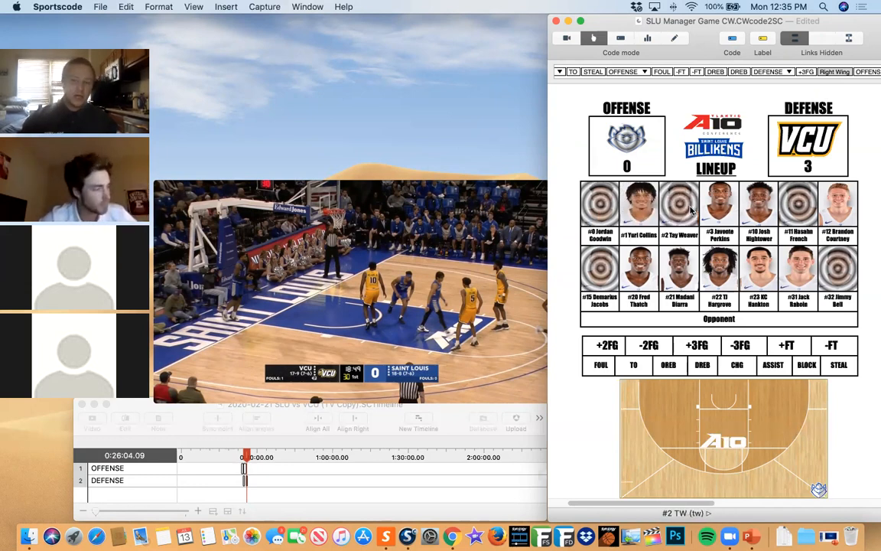
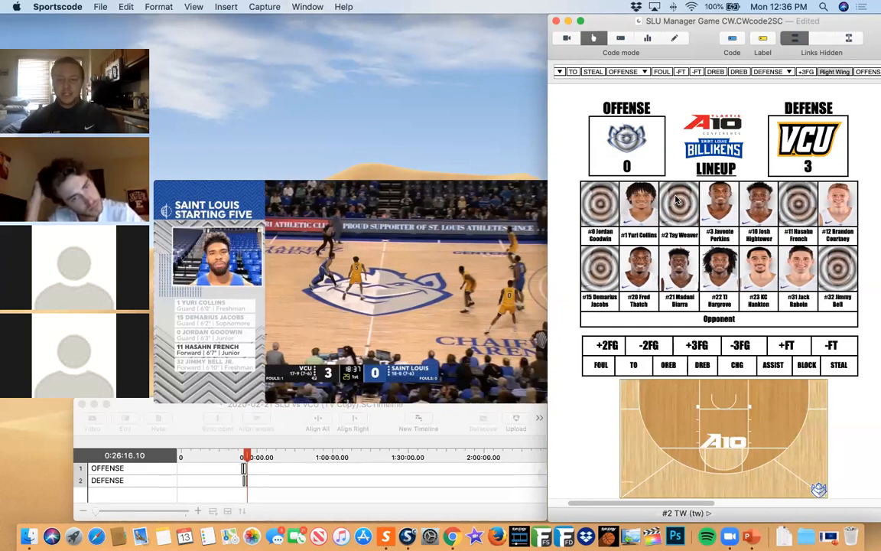
click(627, 138)
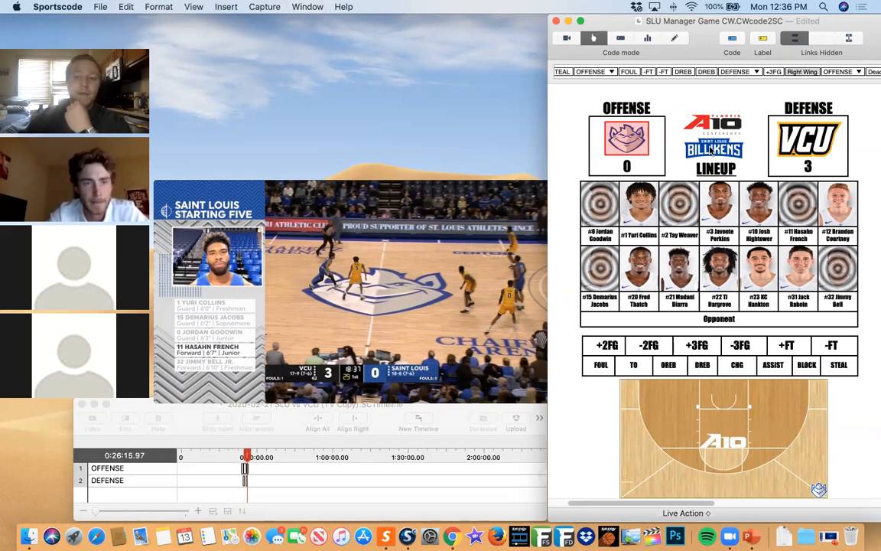
- Switch the code window to edit mode and inspect the button name and ID of player #0's lineup photo button
click(675, 38)
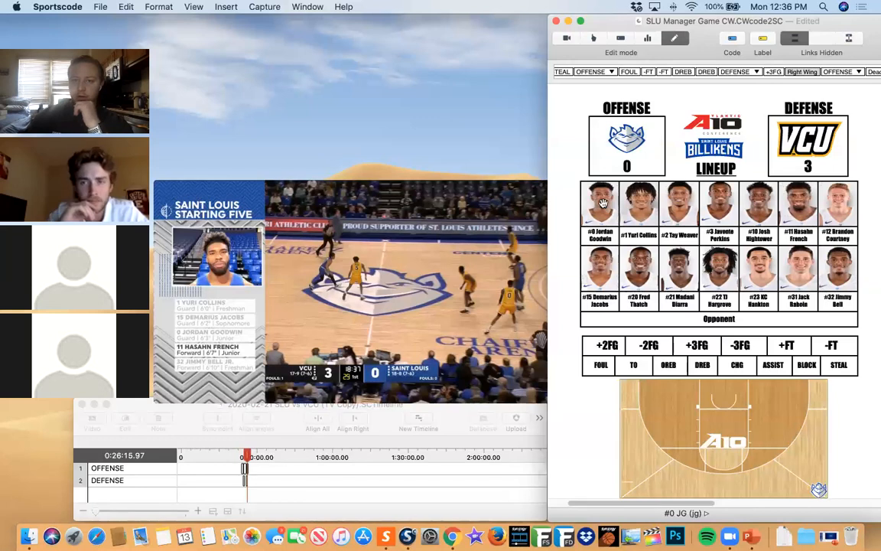
double_click(601, 204)
drag(176, 98, 275, 88)
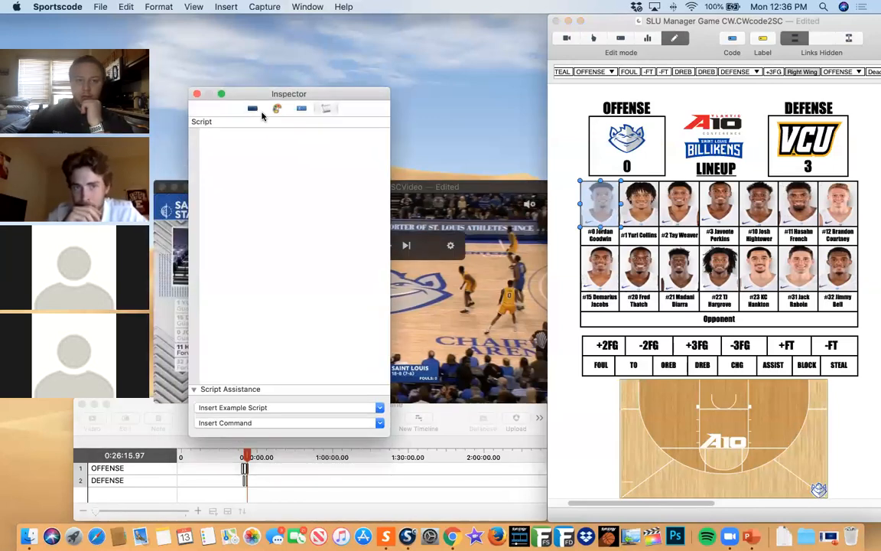
click(253, 108)
click(259, 163)
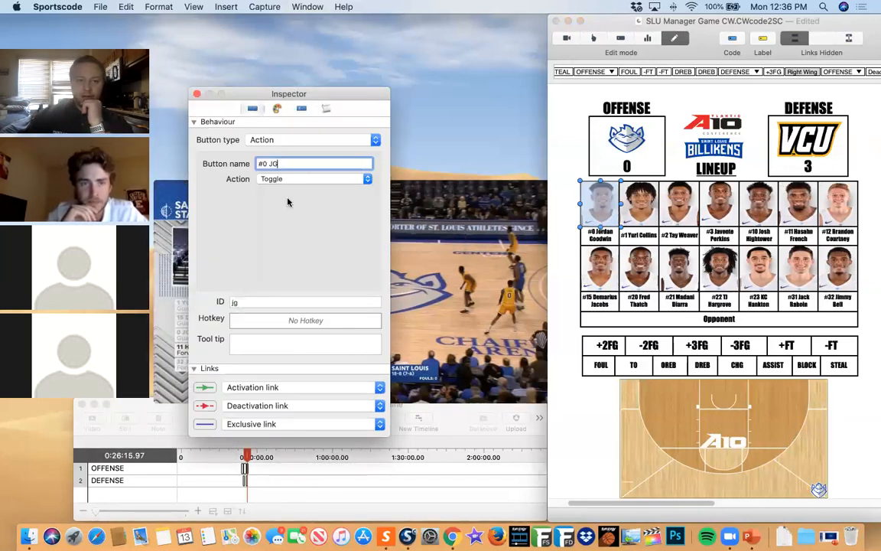
click(282, 302)
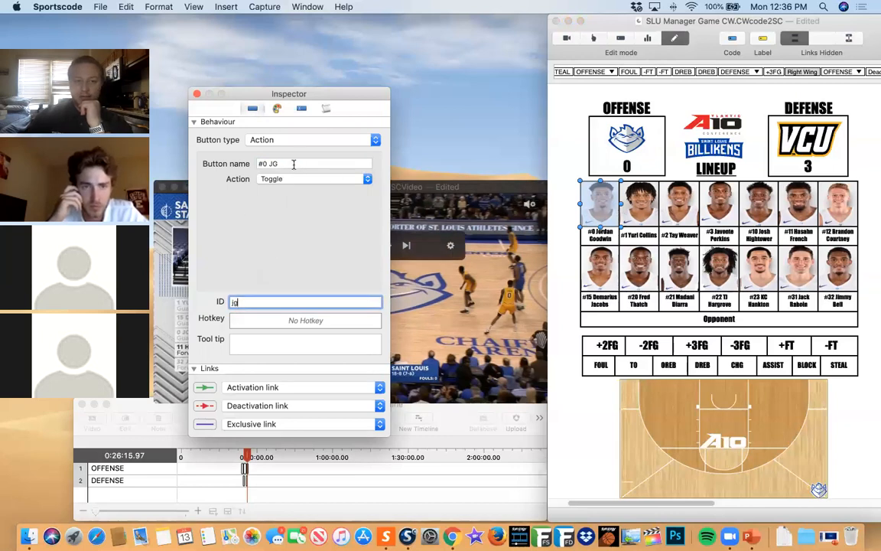
key(super+a)
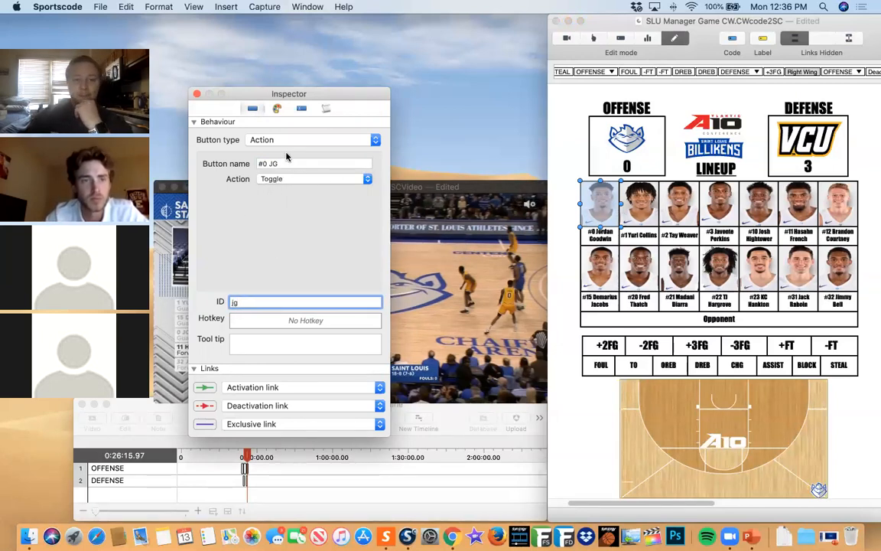
- Examine the appearance settings of player #0's button and the file chooser for its photo, leaving the image as it is
click(276, 109)
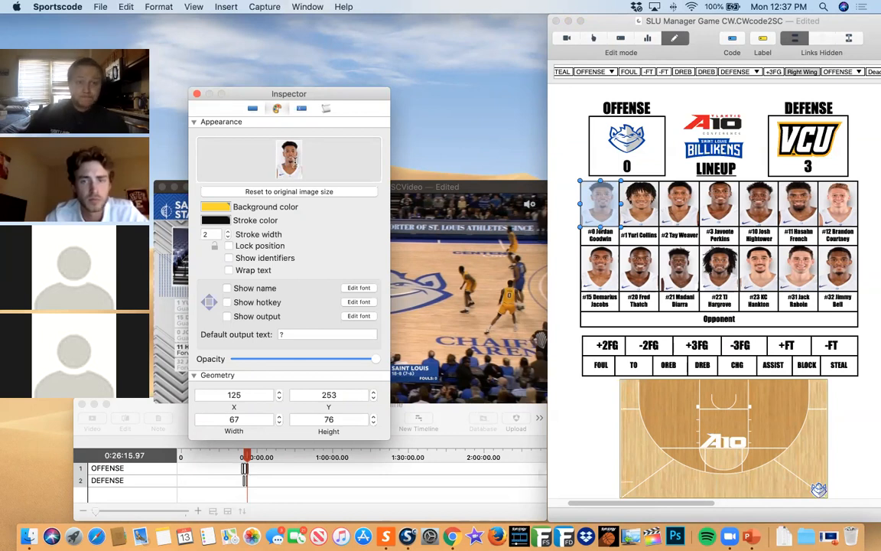
click(291, 159)
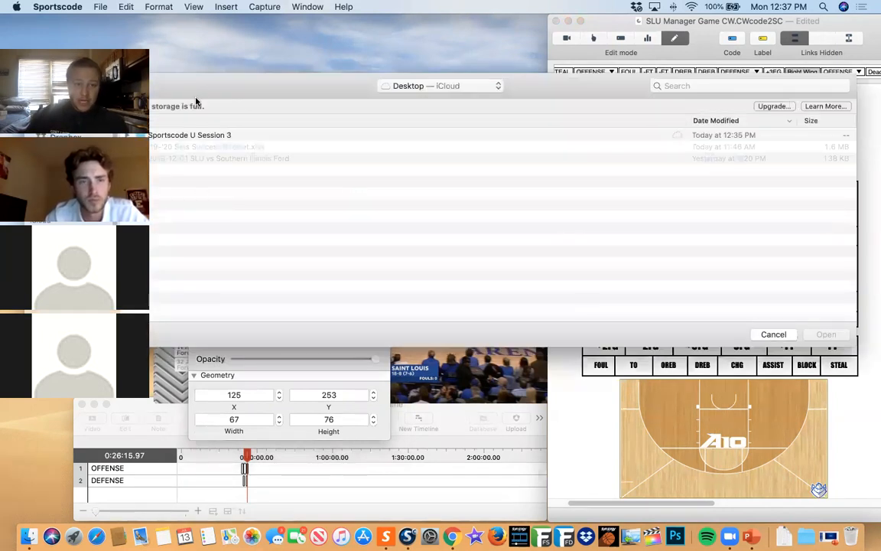
drag(196, 99, 366, 128)
drag(692, 115, 558, 107)
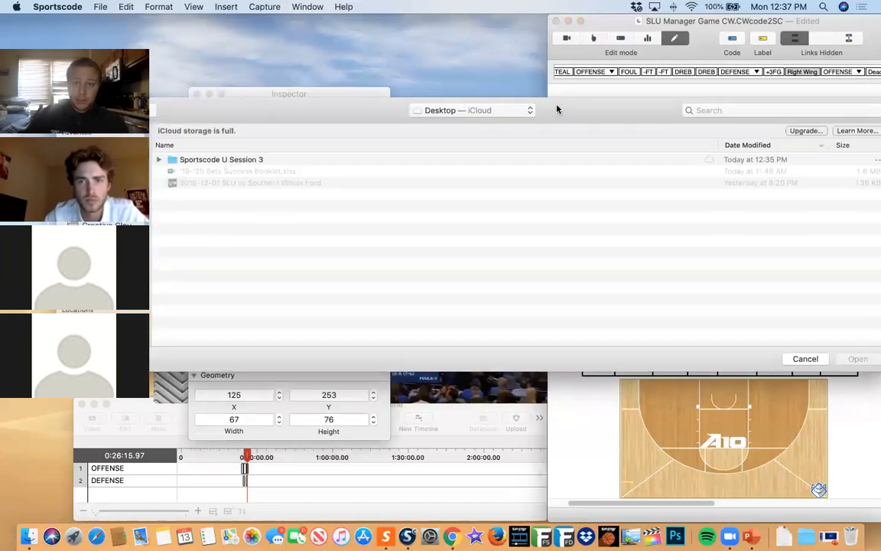
click(805, 358)
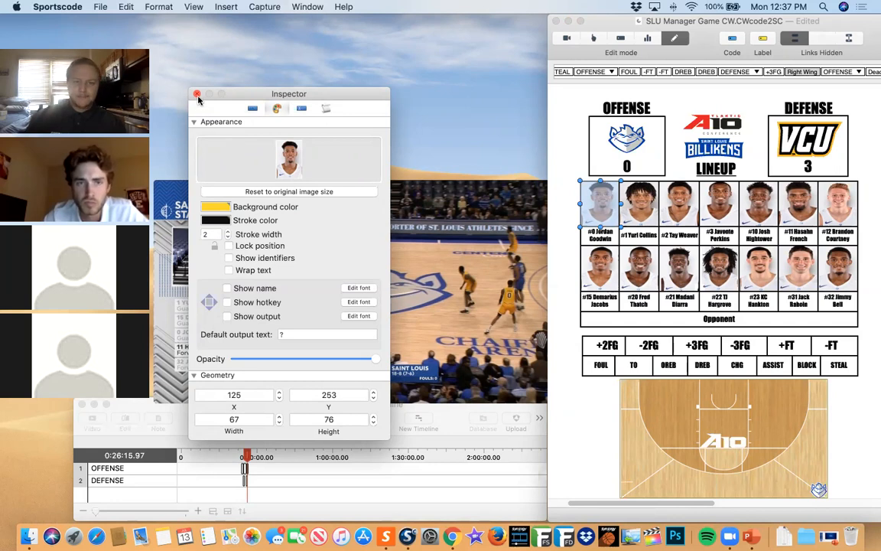
- Widen the timeline window and open a Matrix of the coded OFFENSE and DEFENSE rows
drag(381, 426, 375, 416)
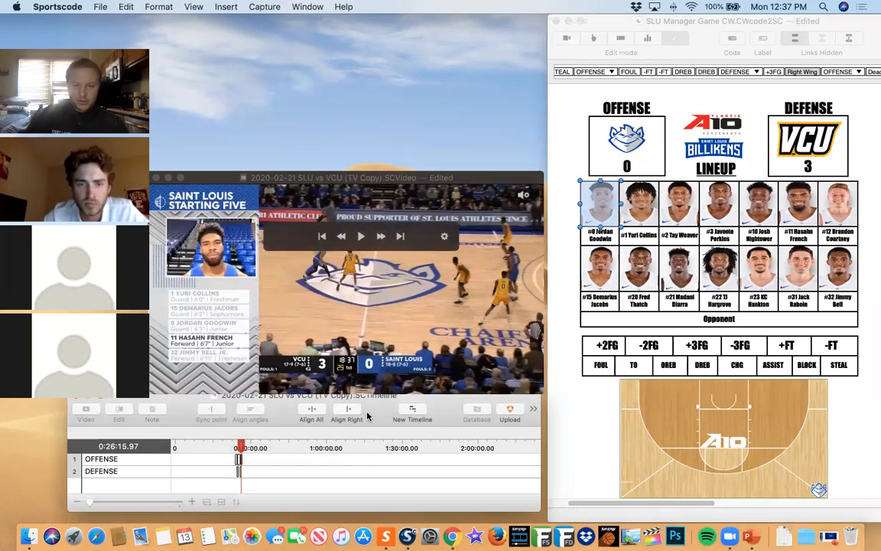
click(534, 407)
click(522, 420)
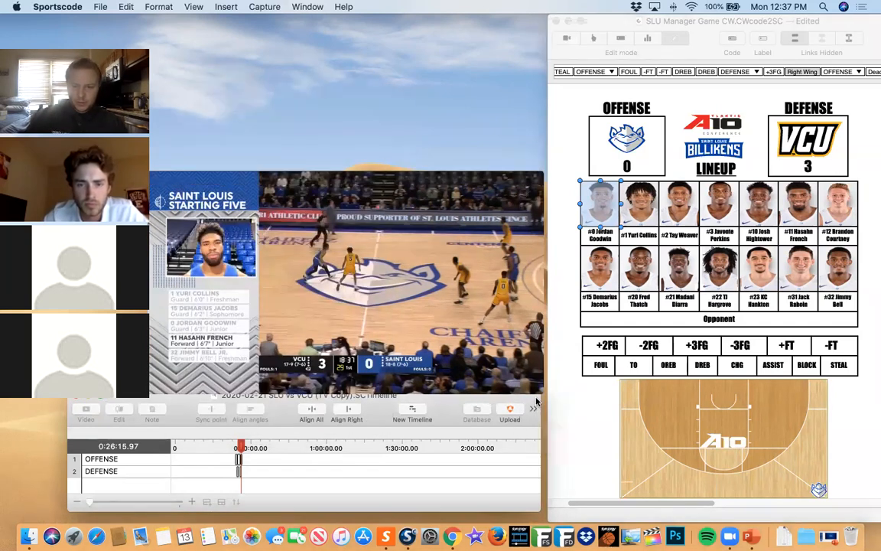
drag(539, 399, 756, 401)
click(665, 414)
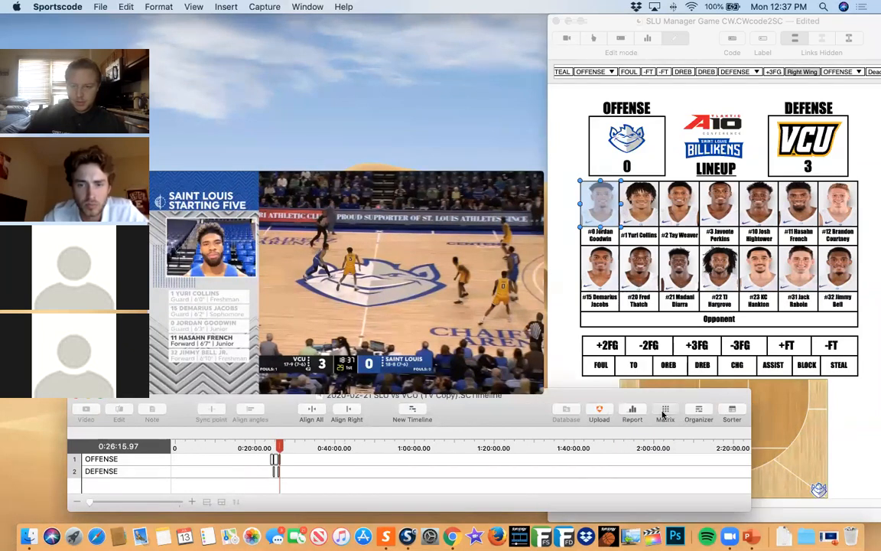
drag(359, 205, 364, 247)
- Examine the matrix columns for the lineup, the opponent's +3FG and Right Wing, and the STEAL, -2FG and In the Paint labels
click(308, 110)
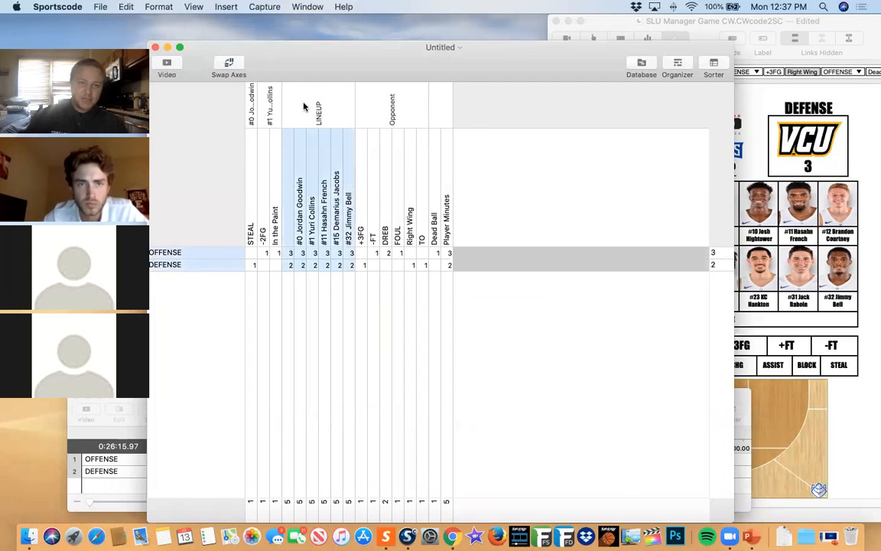
click(299, 273)
click(301, 257)
click(312, 236)
click(322, 230)
click(337, 237)
click(350, 234)
click(362, 229)
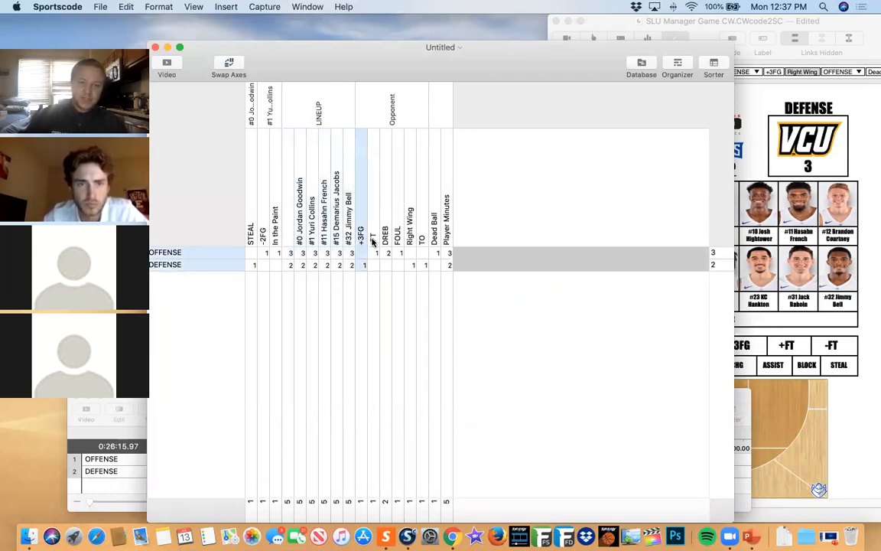
click(410, 242)
click(254, 200)
click(267, 200)
click(275, 200)
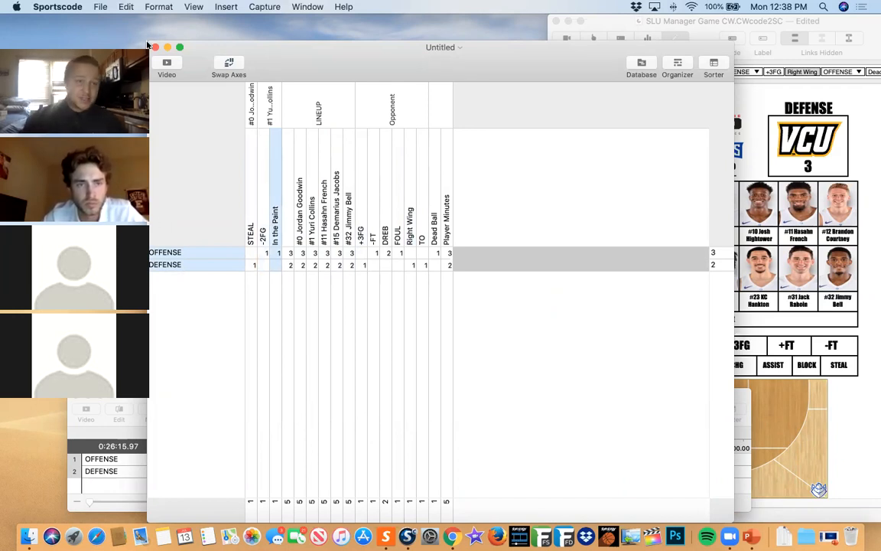
- View the In the Paint selection as a video clip, and close the clip and the matrix to return to the timeline
click(160, 60)
drag(190, 204, 327, 204)
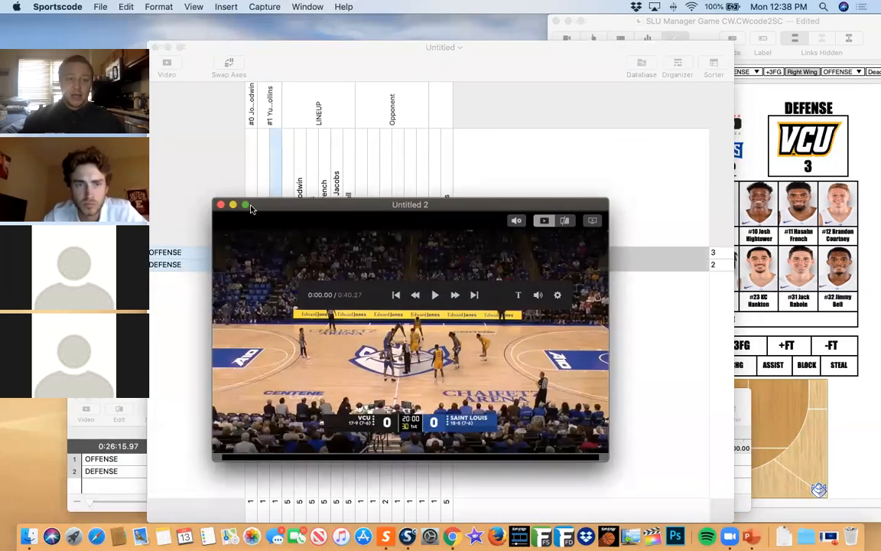
click(221, 205)
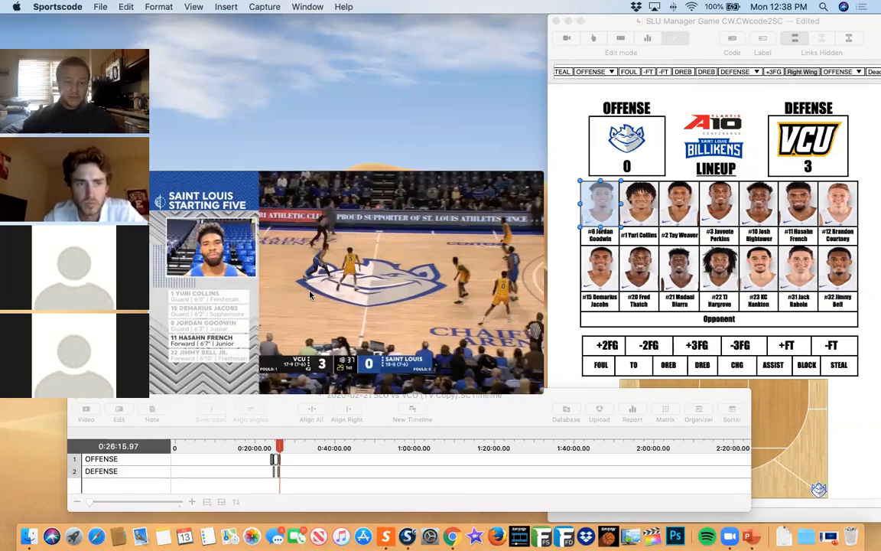
click(291, 464)
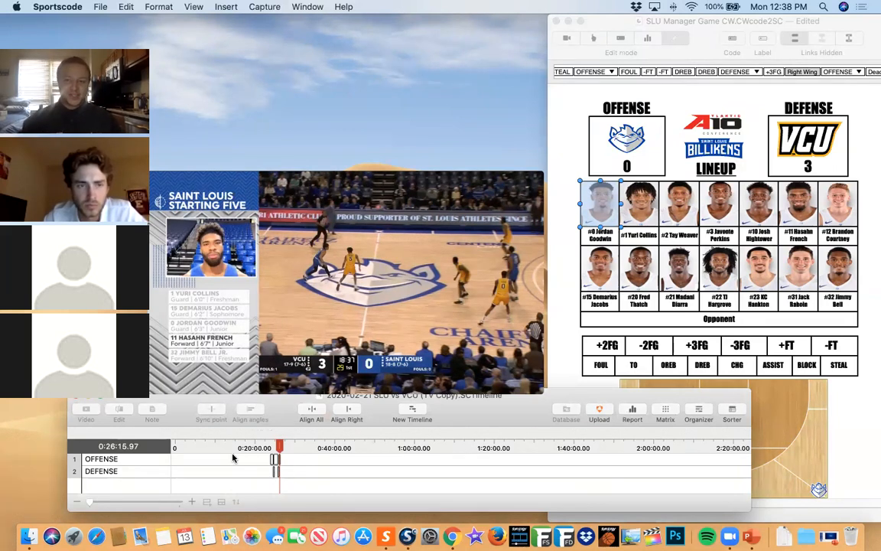
- Move the playhead back to the start of the first OFFENSE instance and deselect player #0's button in the code window
click(272, 452)
drag(272, 452, 270, 452)
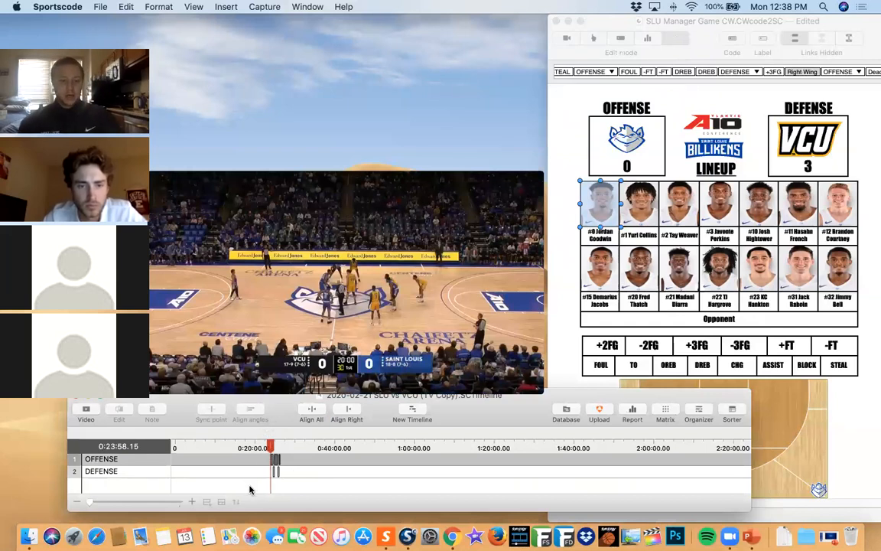
key(super+Right)
key(super+Right)
key(super+Left)
key(super+Left)
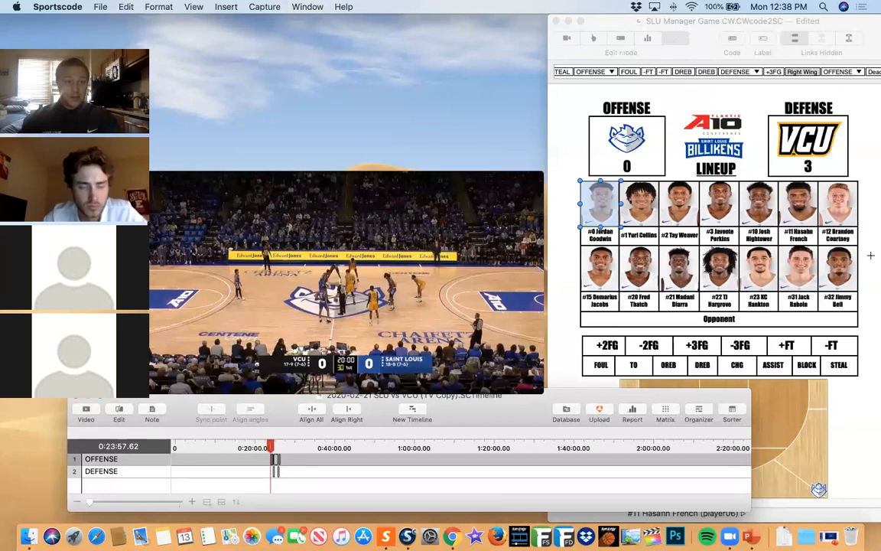
click(576, 152)
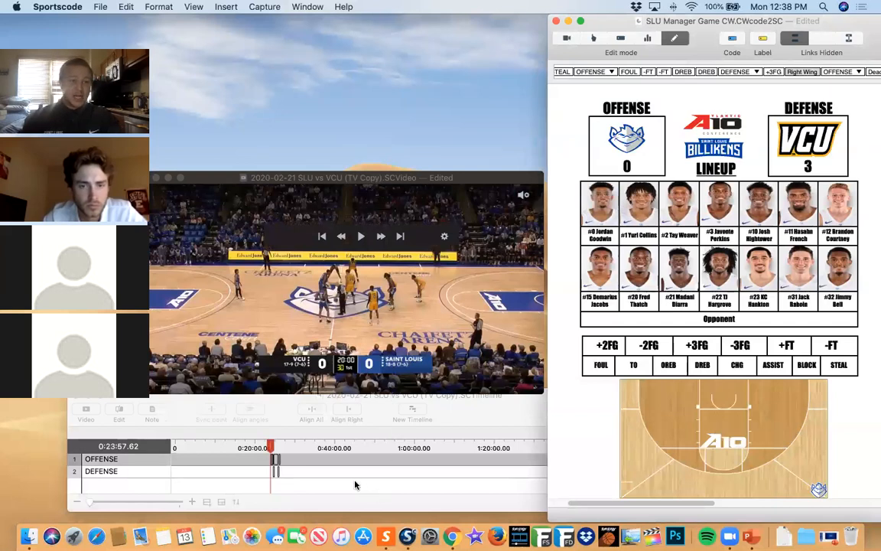
- Examine the editable labels of the first OFFENSE instance, including the LINEUP group and the labels under players #20 and #1
click(272, 464)
right_click(274, 465)
mouse_move(333, 464)
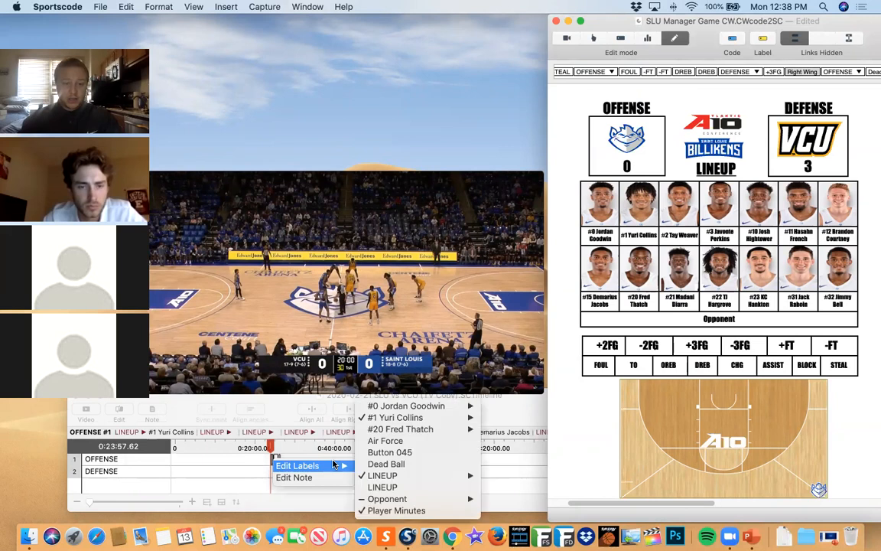
mouse_move(417, 476)
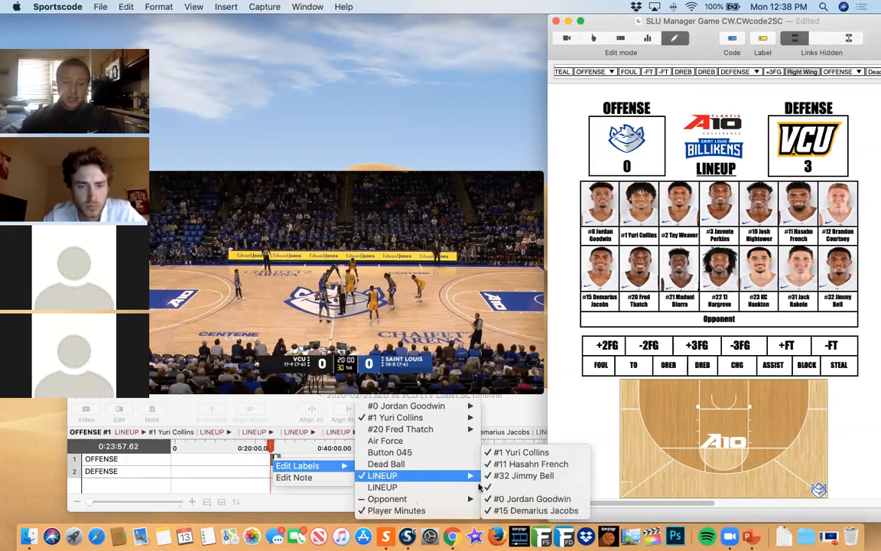
mouse_move(413, 429)
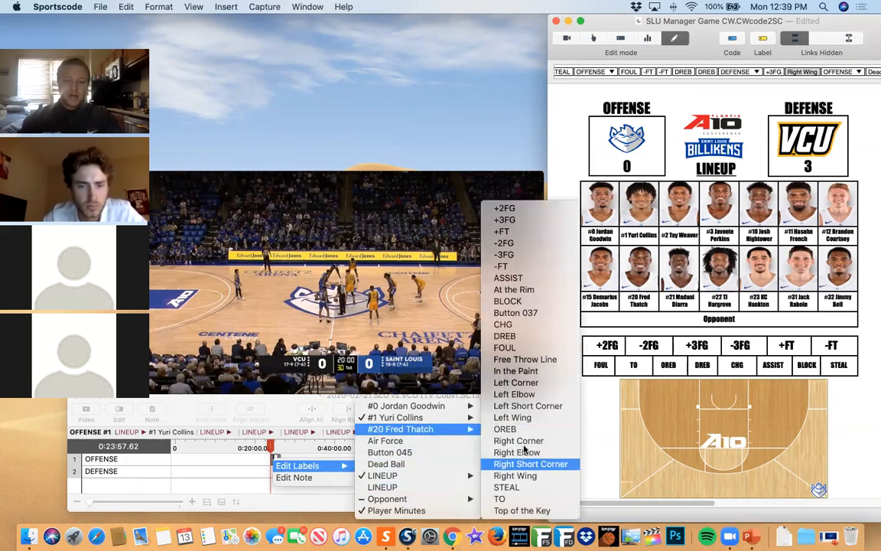
mouse_move(442, 415)
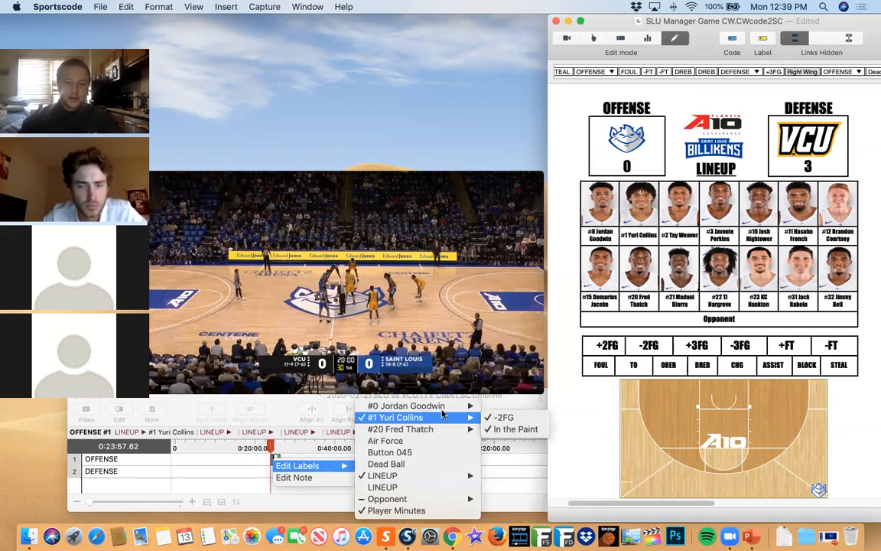
click(496, 419)
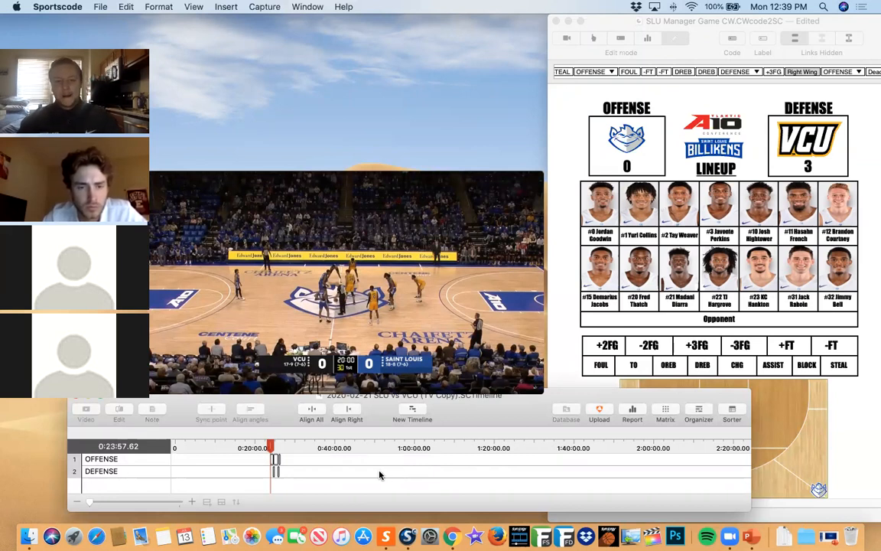
- Open the coded OFFENSE and DEFENSE instances in the Sorter and open the first instance's note for editing
click(275, 460)
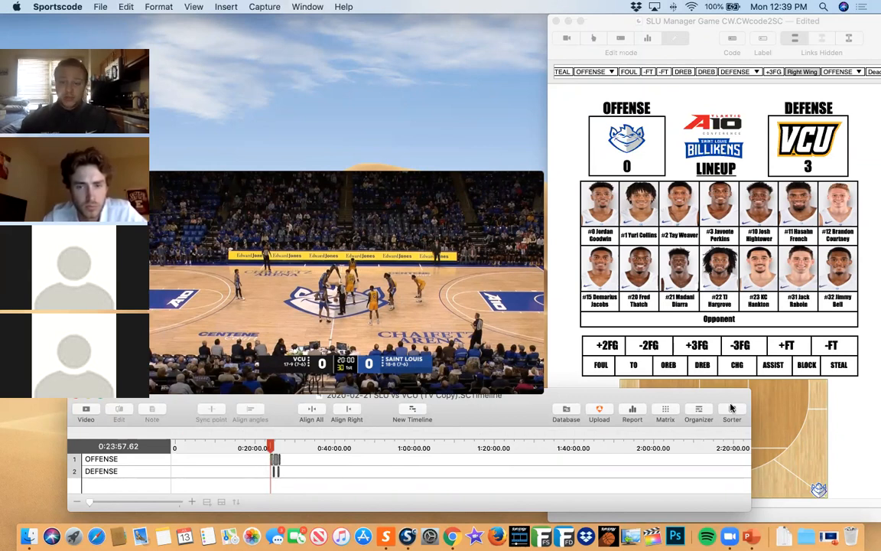
click(701, 417)
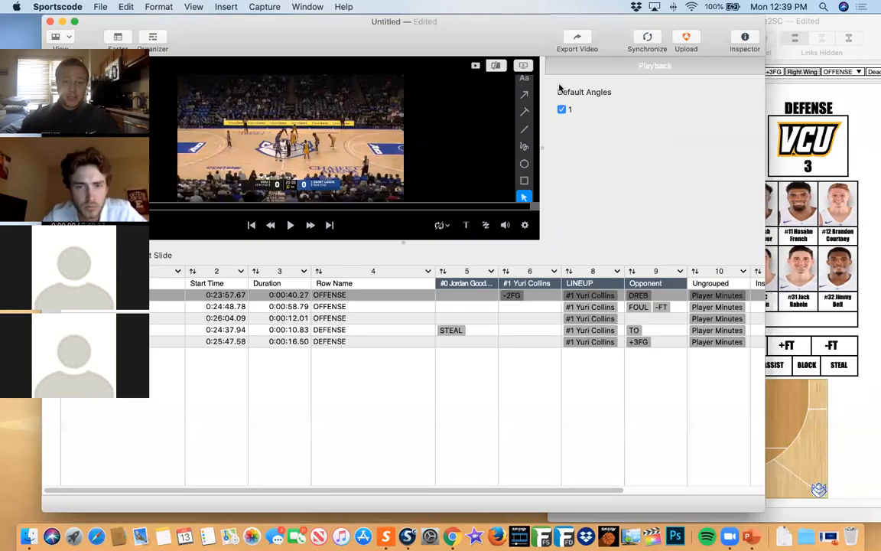
drag(602, 26, 689, 25)
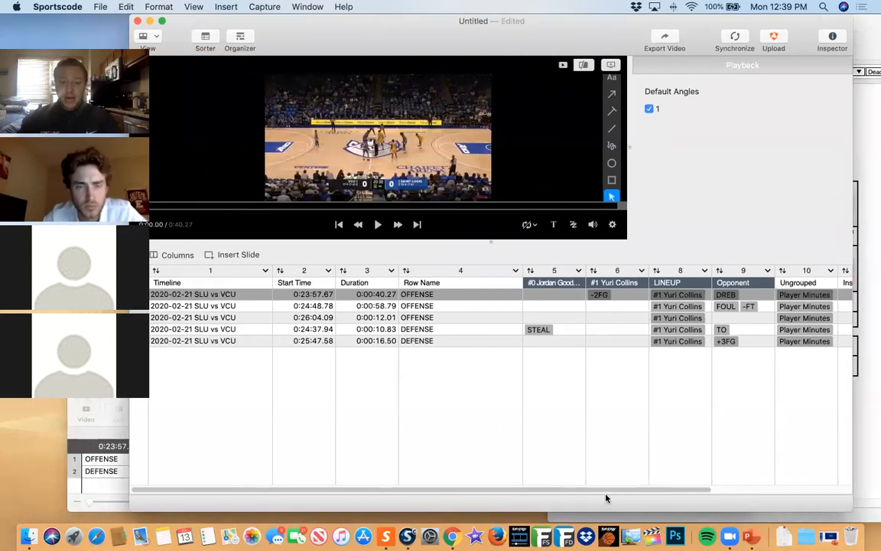
click(798, 490)
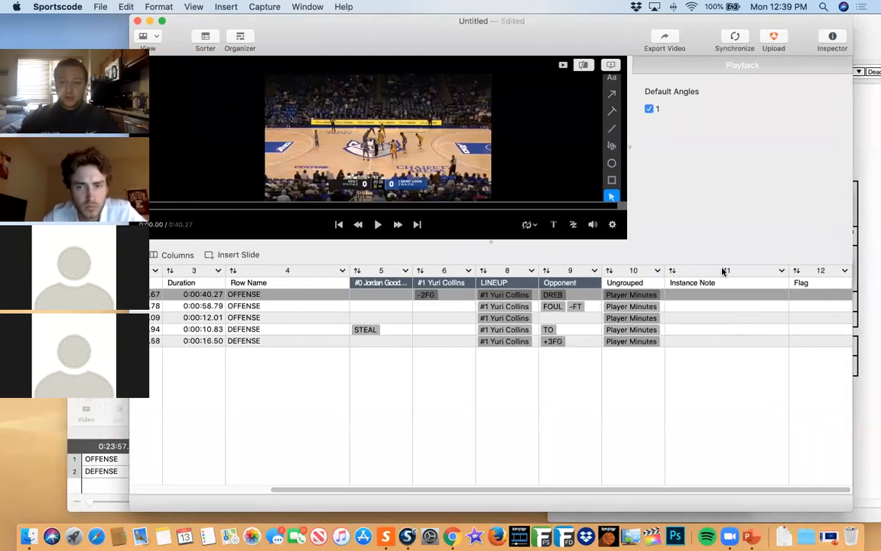
double_click(702, 296)
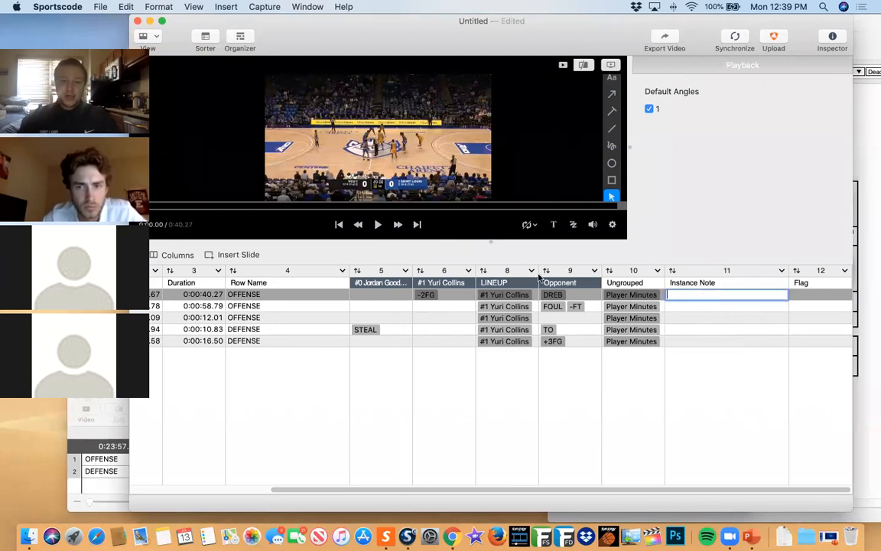
- Rename the Opponent label group as PLAYCALL and check the list of columns shown in the Sorter
double_click(581, 283)
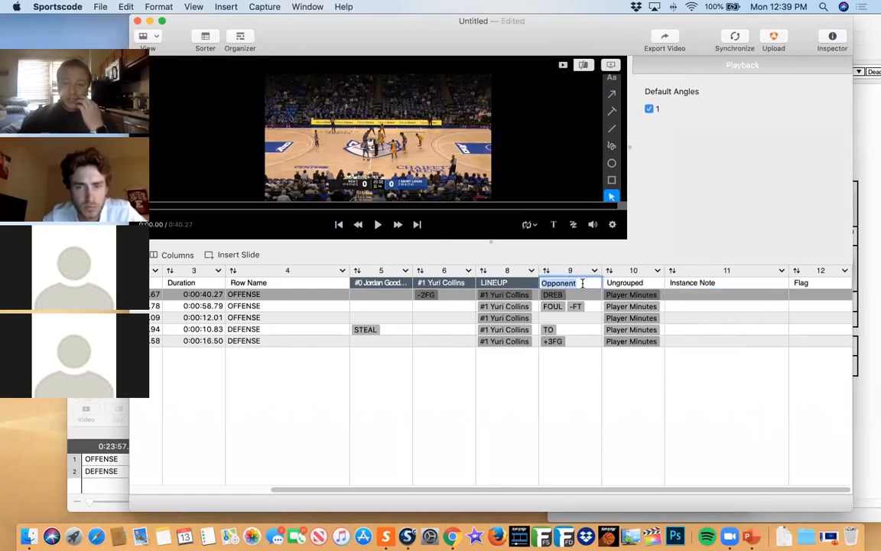
text(PLAY)
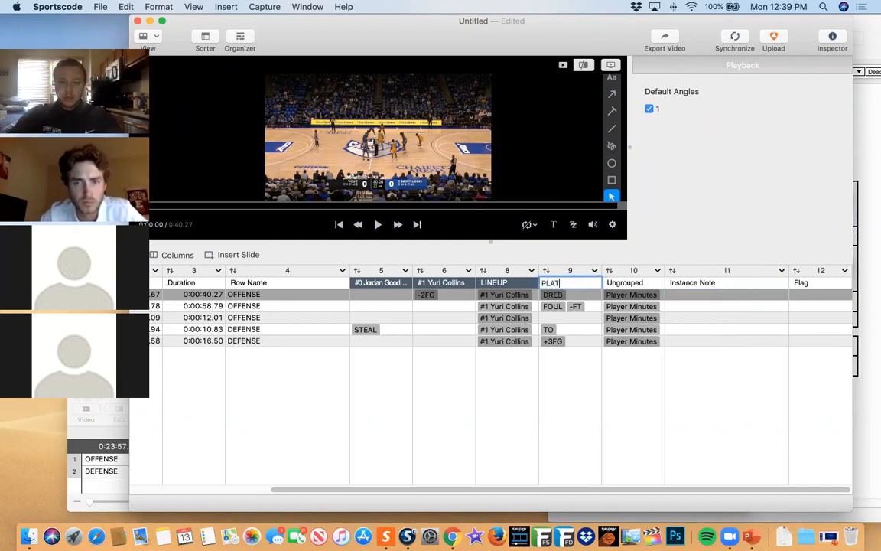
text(CALL)
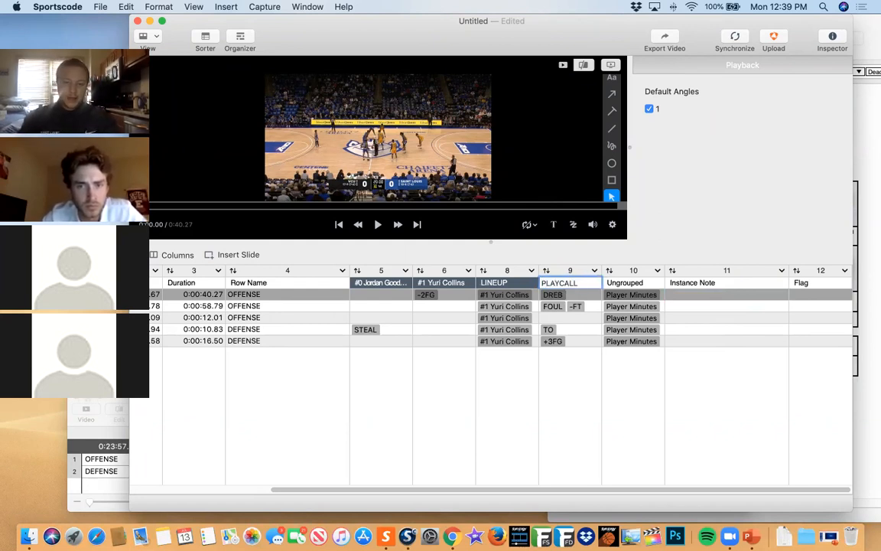
drag(169, 255, 20, 42)
click(156, 256)
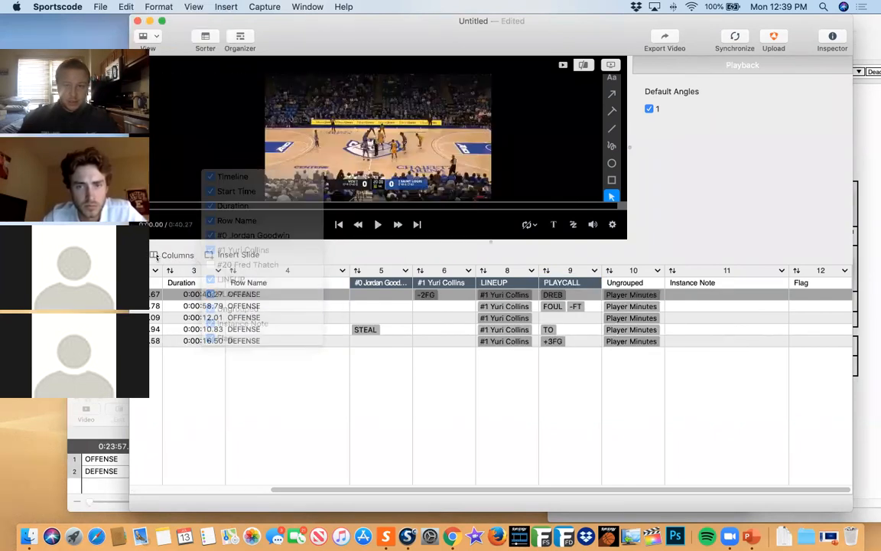
click(157, 257)
click(163, 258)
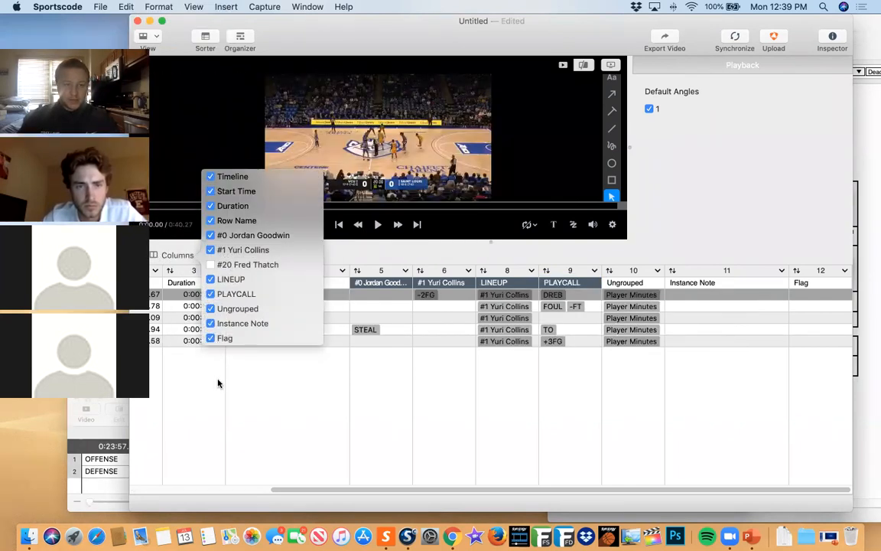
- Add the label PLAY 1 under PLAYCALL to the third OFFENSE instance and close the Sorter window
click(779, 294)
double_click(558, 319)
text(PLAY 1)
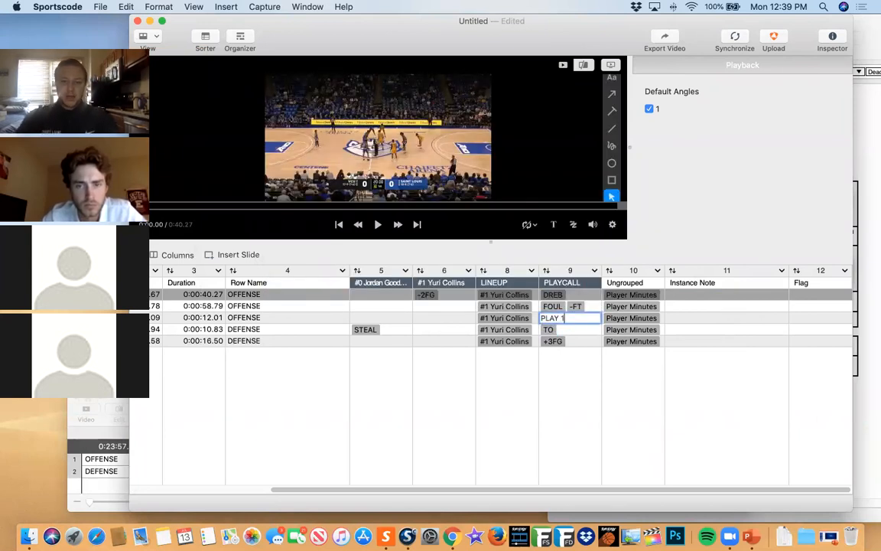
click(395, 317)
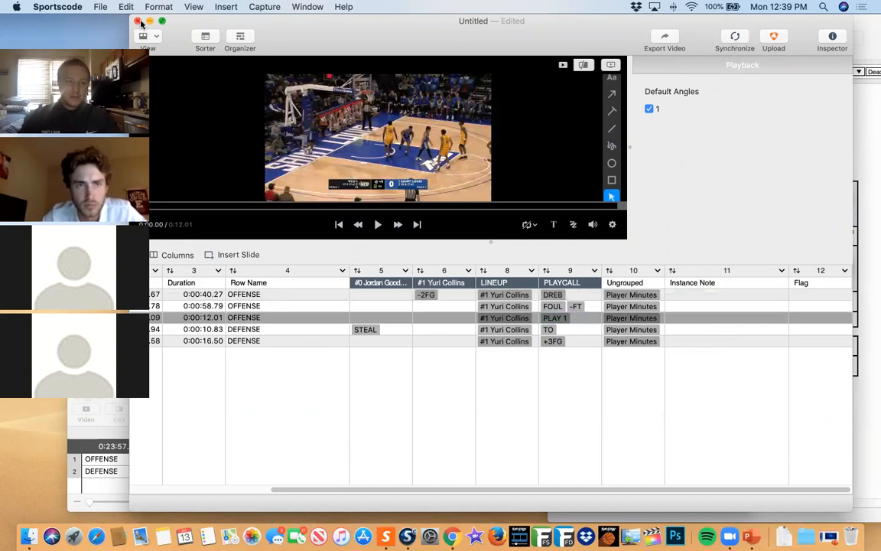
click(138, 22)
click(395, 212)
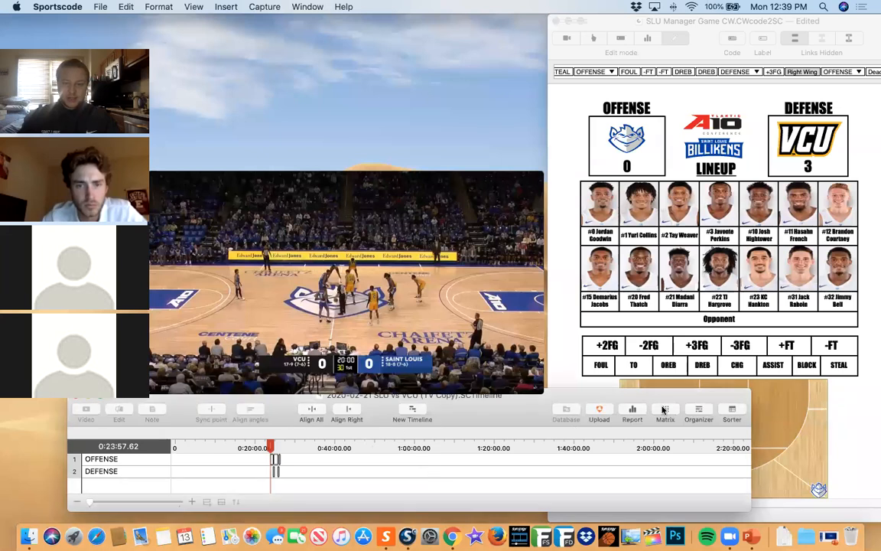
- Open a Matrix of the coded rows, select the PLAY 1 column under PLAYCALL, and close the Matrix
click(663, 410)
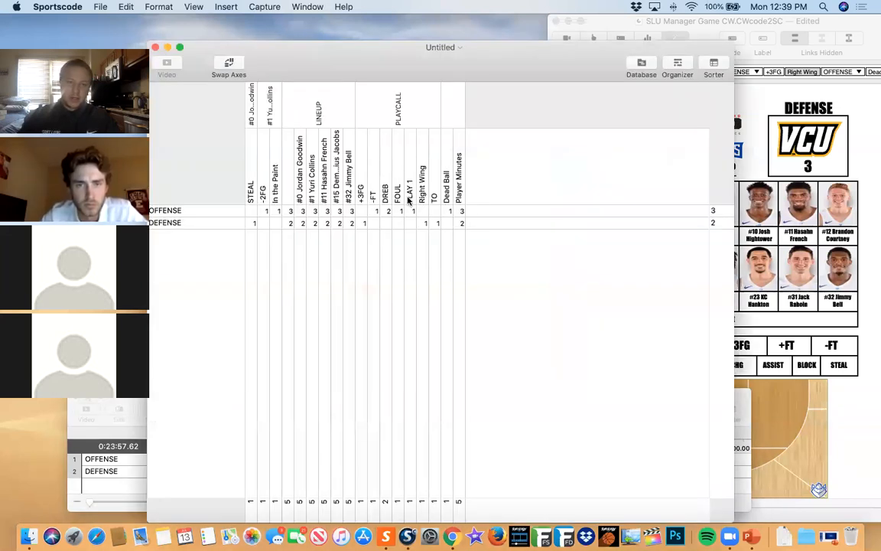
click(409, 198)
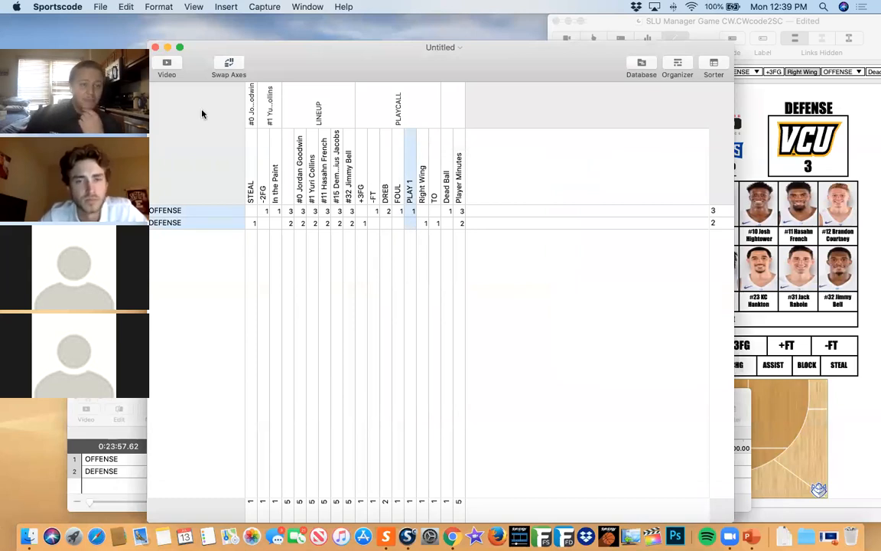
click(154, 47)
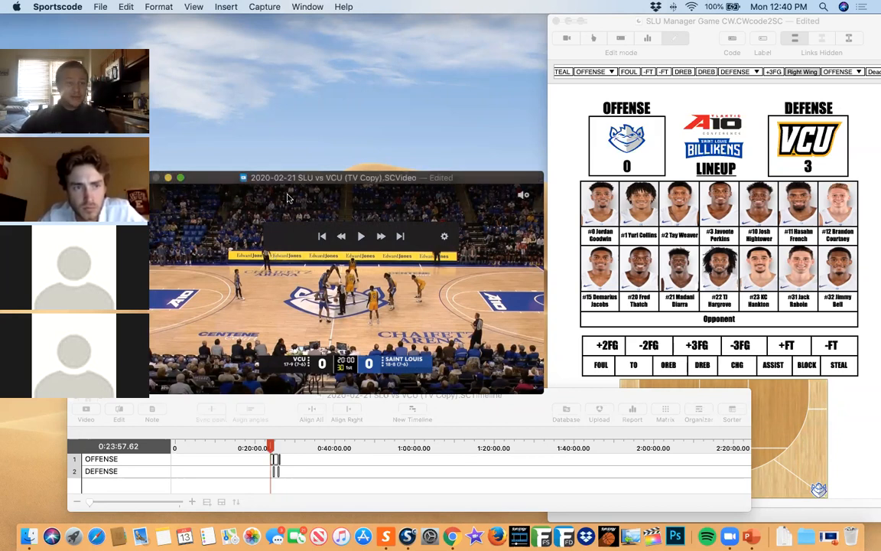
- Inspect the code window's Opponent and Player Minutes area beyond the player buttons, and return to the main button layout
click(516, 409)
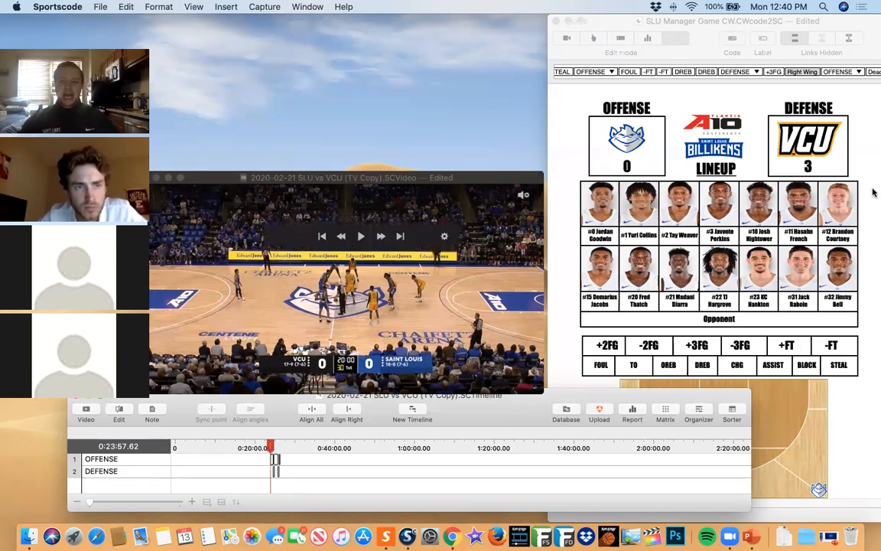
click(870, 162)
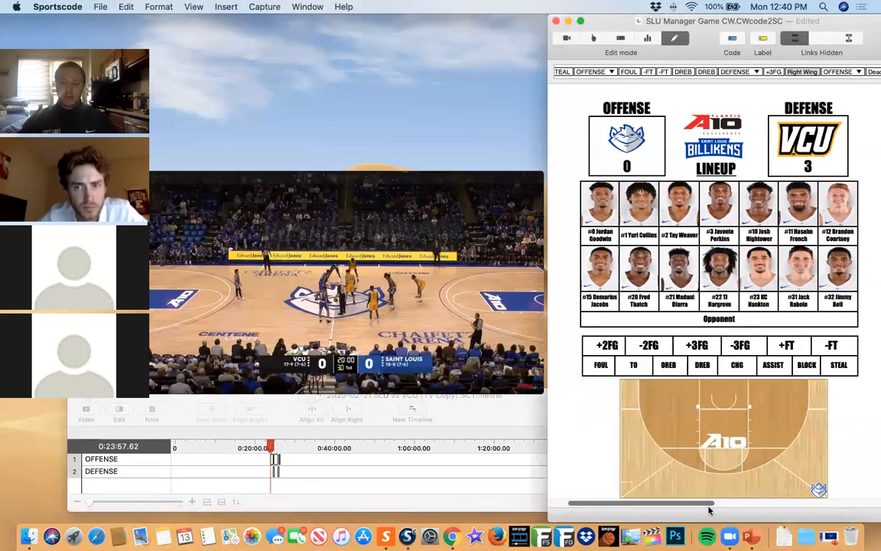
drag(710, 503, 826, 502)
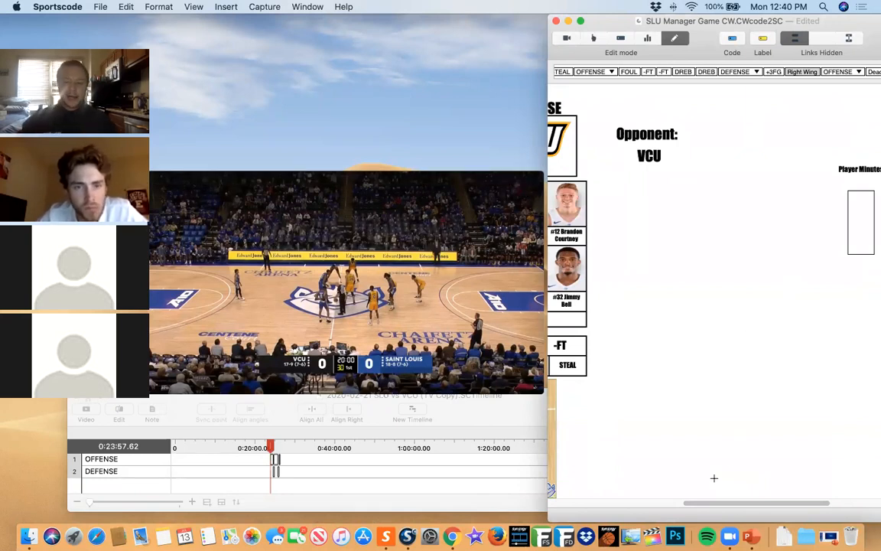
drag(695, 503, 579, 503)
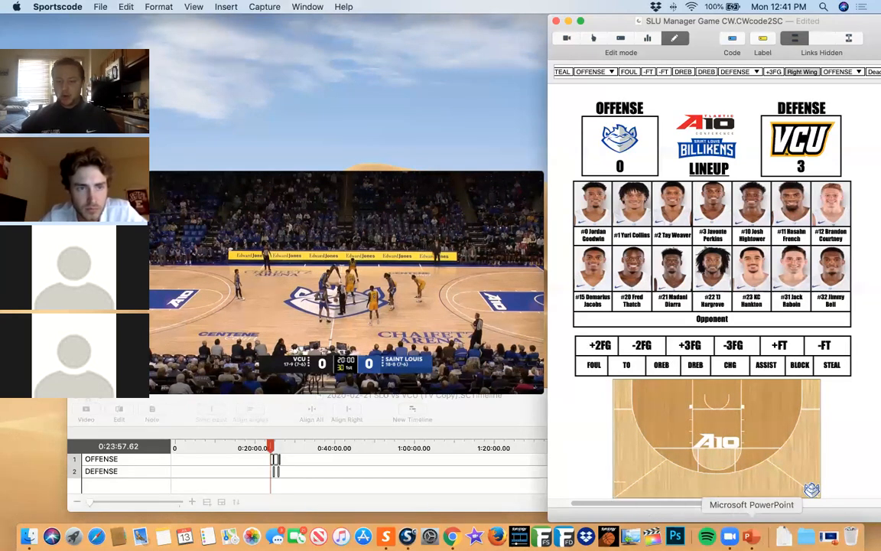
- Switch to the PowerPoint presentation, show the Halftime Review slide, and minimize the presentation to return to Sportscode
click(750, 537)
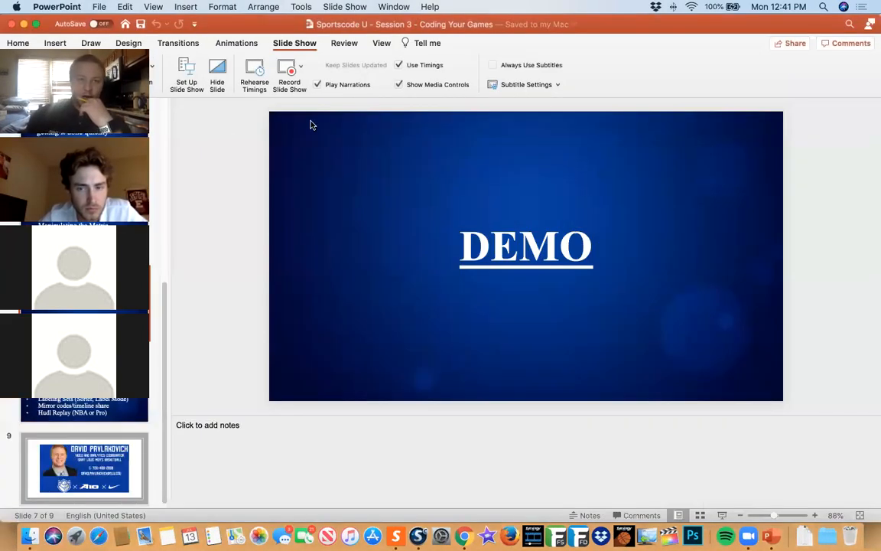
drag(739, 22, 810, 11)
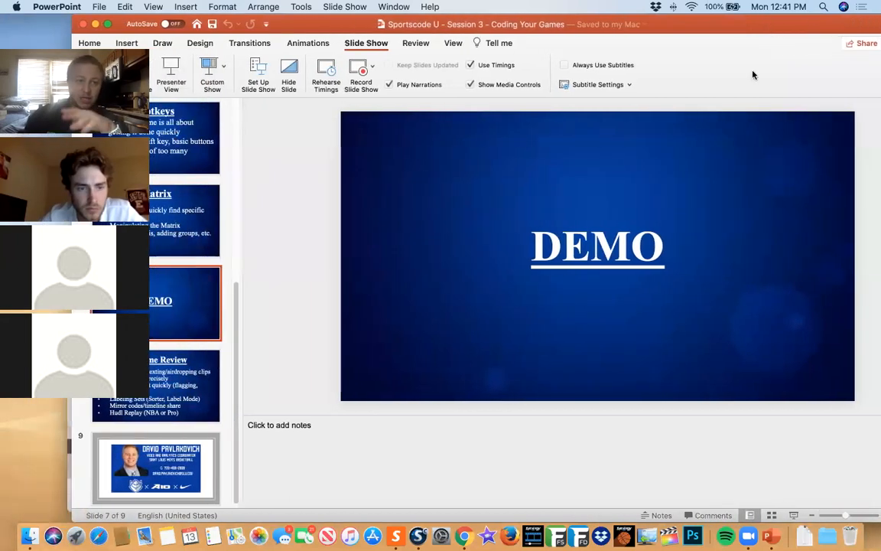
click(168, 367)
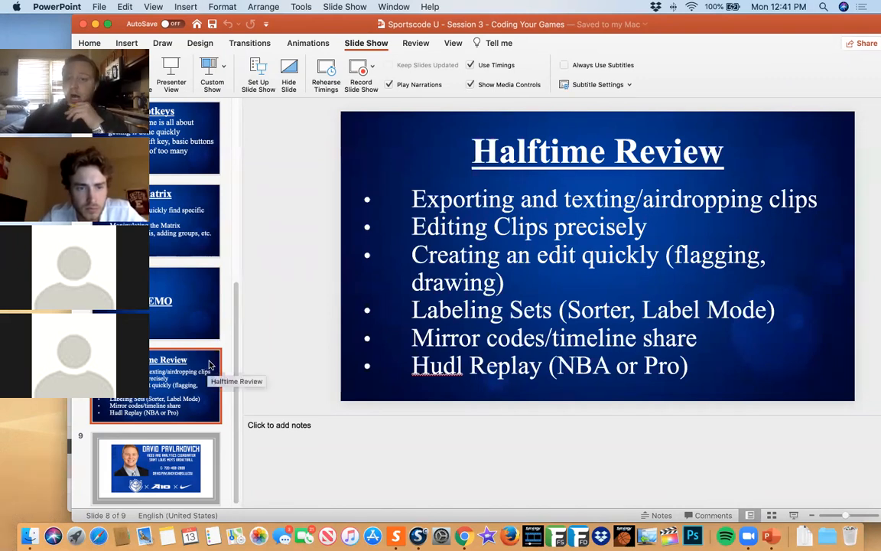
click(96, 24)
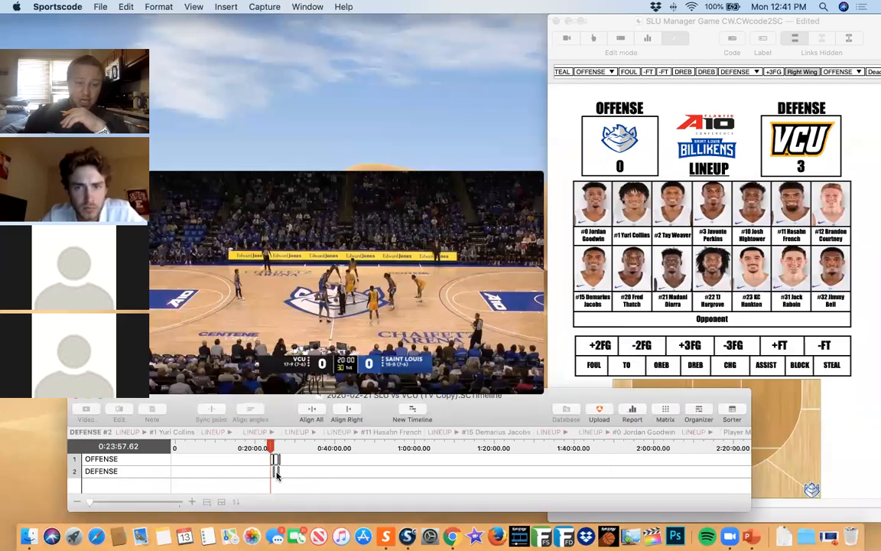
- Open the second DEFENSE instance and export it as a single video file named Clip for Coach, then close the clip and progress windows
double_click(275, 471)
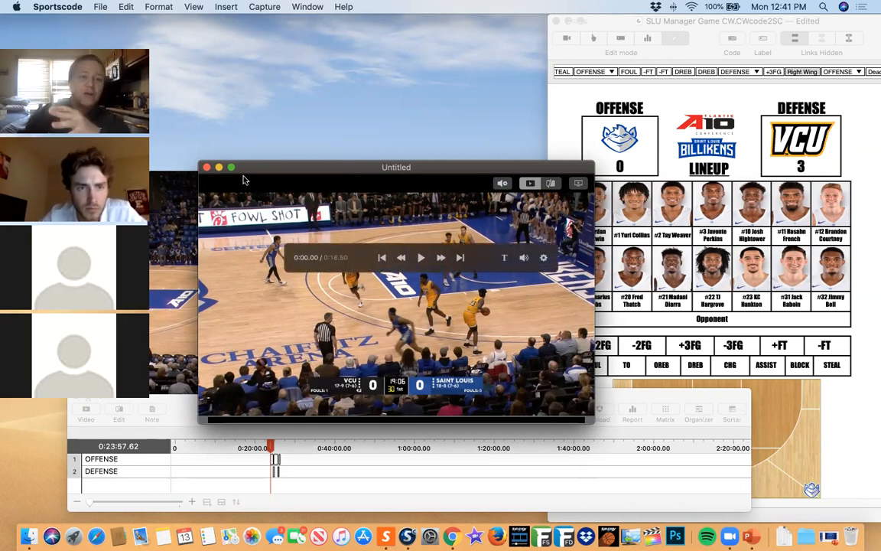
drag(261, 173, 268, 140)
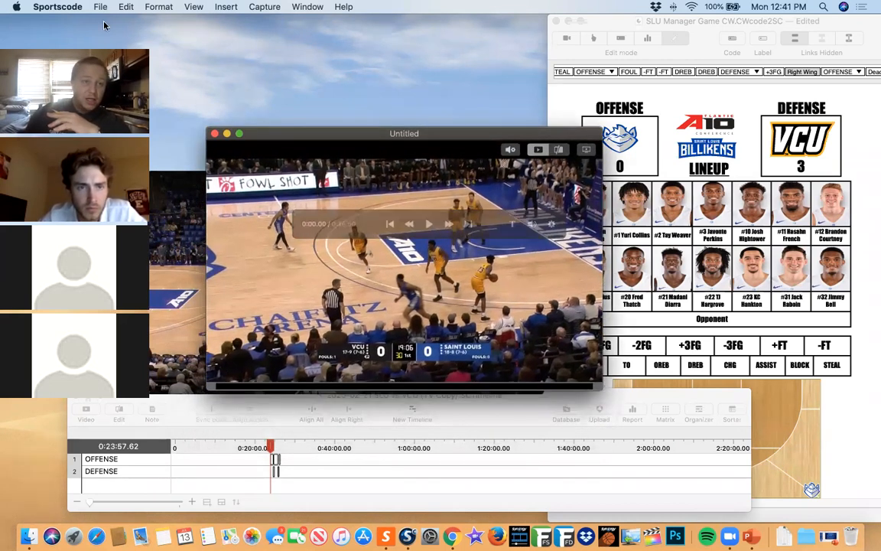
click(100, 7)
mouse_move(179, 94)
click(241, 94)
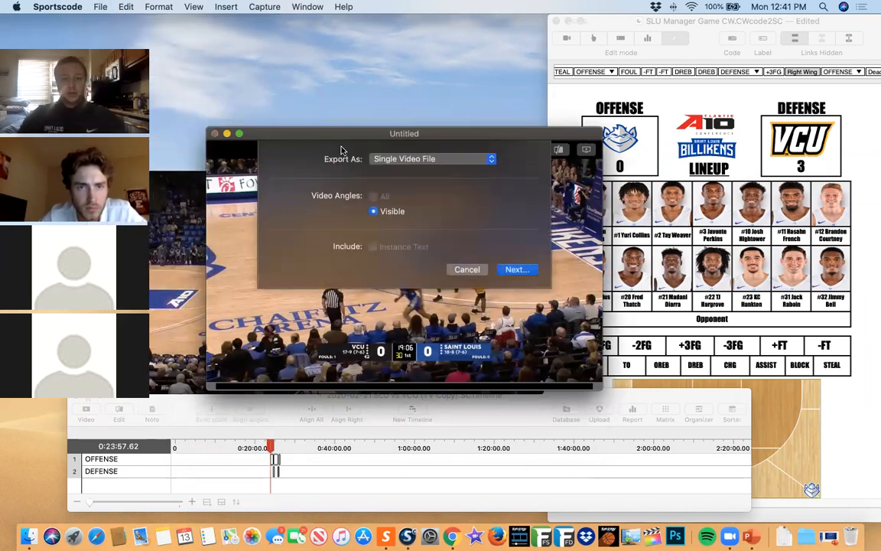
click(509, 269)
text(Clip for Coach)
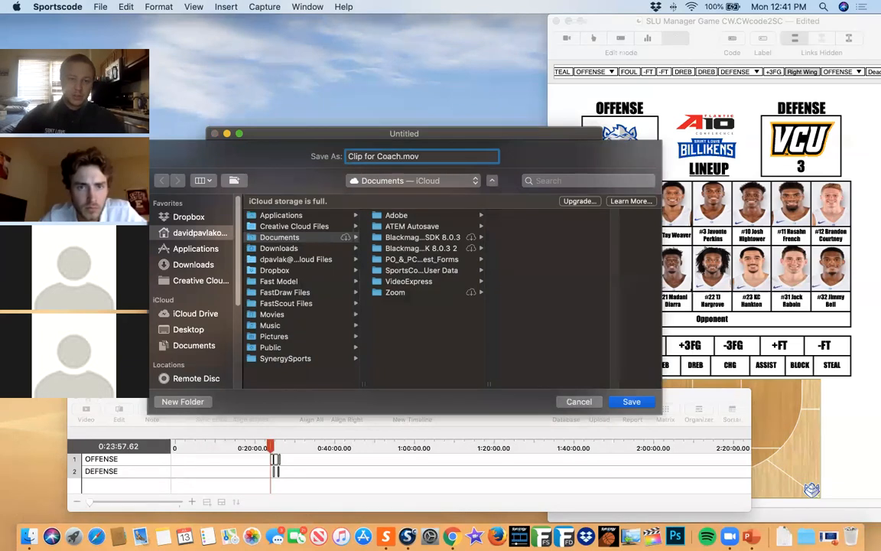
key(Return)
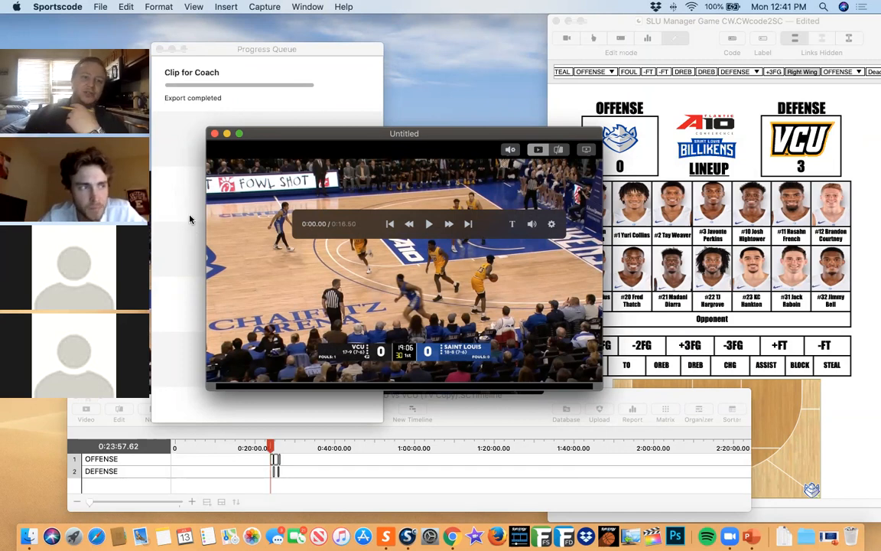
click(215, 134)
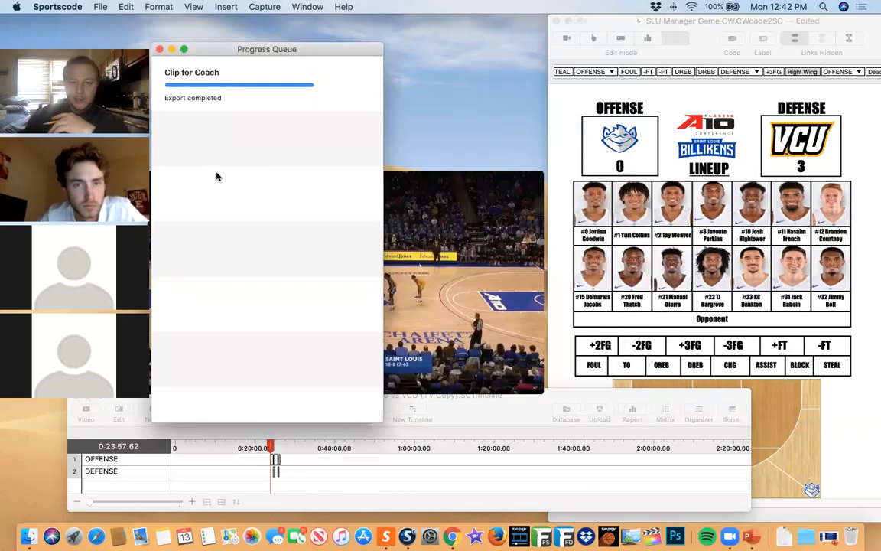
click(159, 51)
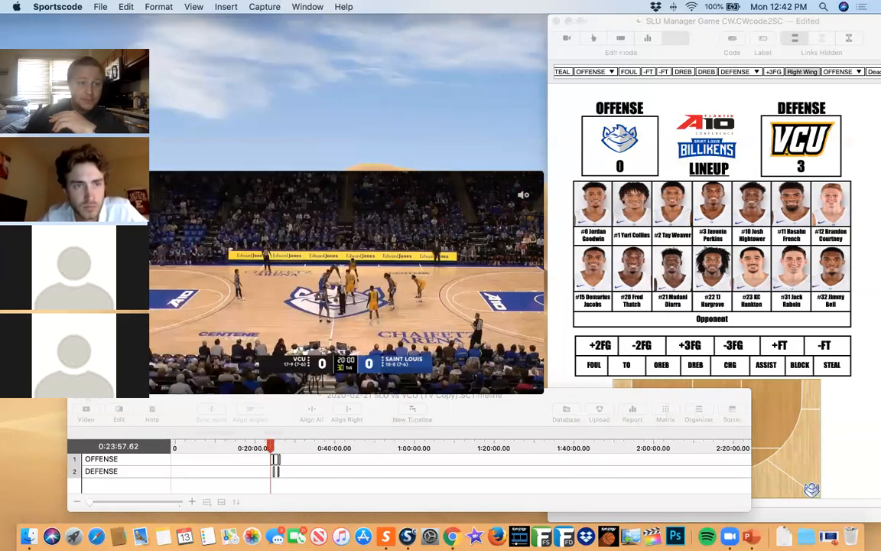
- Switch to Finder, browse the Desktop and Documents folders, view AirDrop as a way to share the clip, and close the window
click(20, 537)
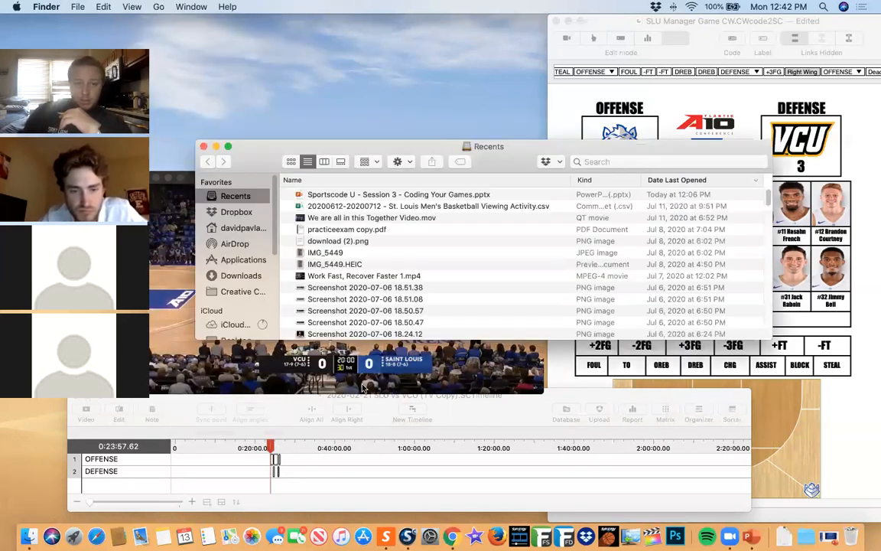
click(235, 332)
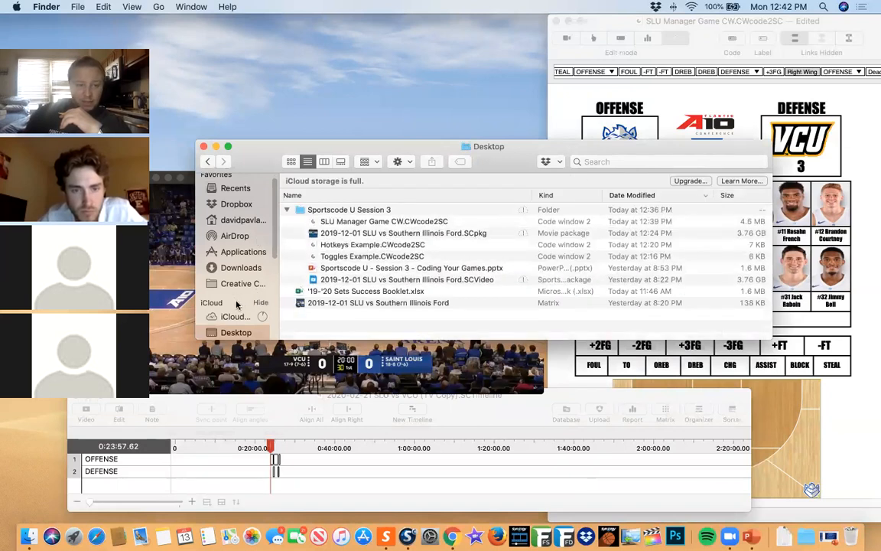
scroll(237, 291, down, 2)
click(240, 295)
drag(405, 210, 528, 218)
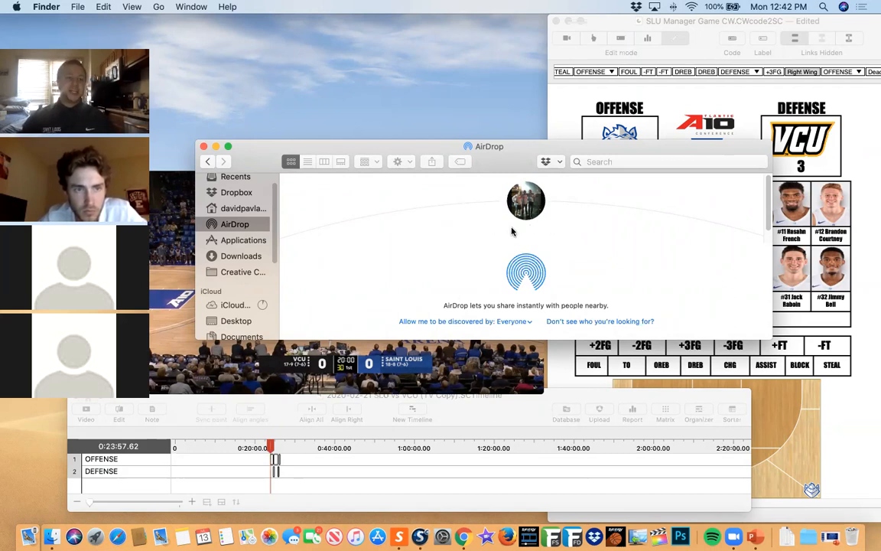
click(203, 147)
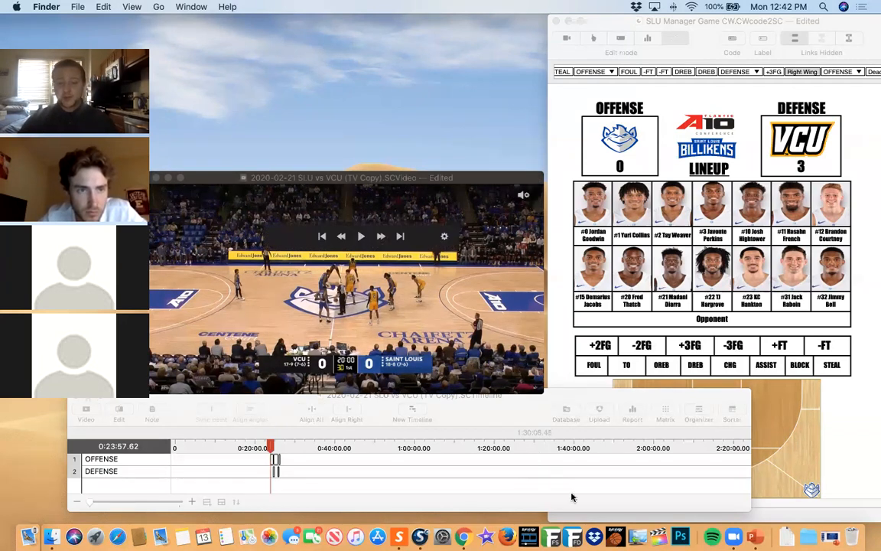
- Switch to PowerPoint to view the Halftime Review slide, and minimize the presentation
click(754, 536)
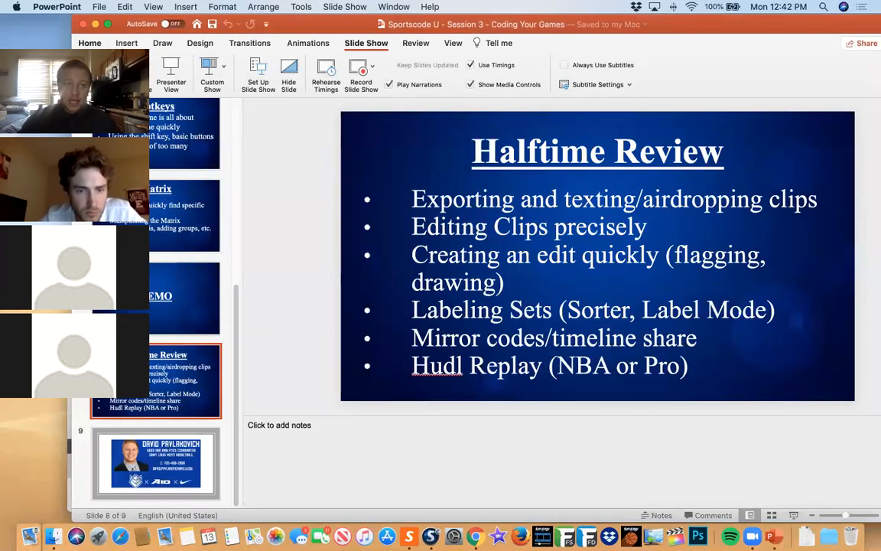
click(95, 24)
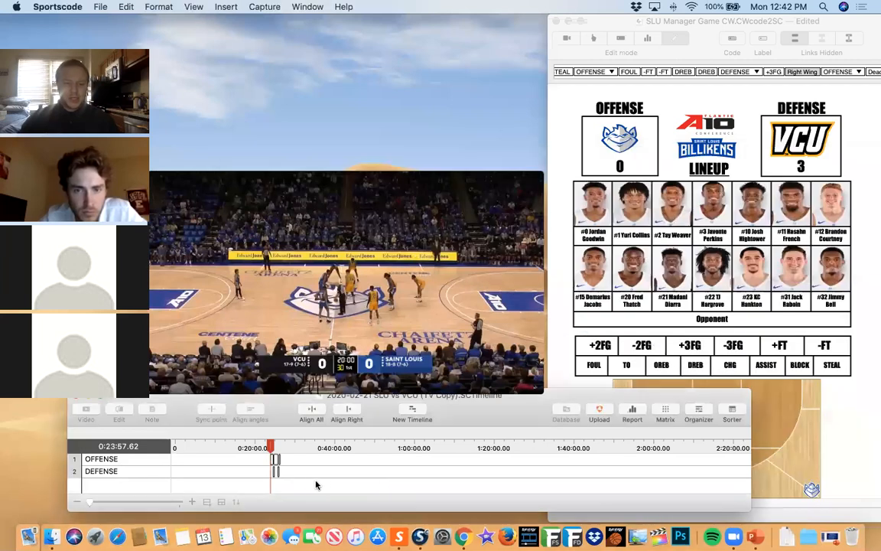
- Open the OFFENSE instance starting at 0:24:48.78, trim its beginning in the edit view, and close the clip window
click(277, 463)
double_click(276, 464)
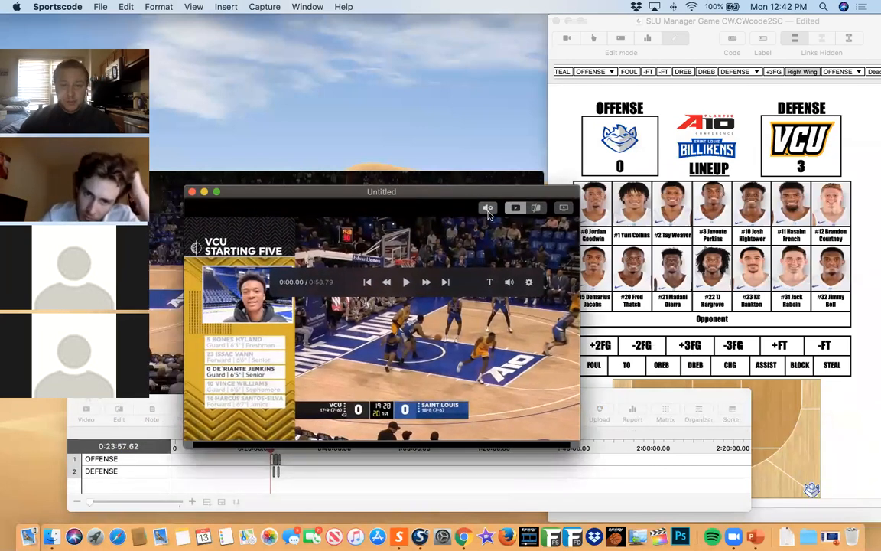
click(488, 211)
click(463, 205)
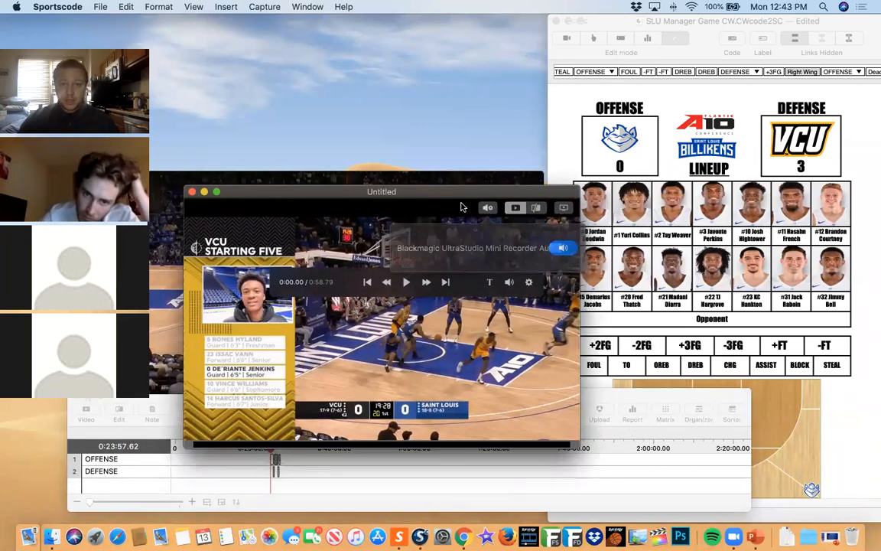
click(537, 210)
drag(522, 191, 528, 151)
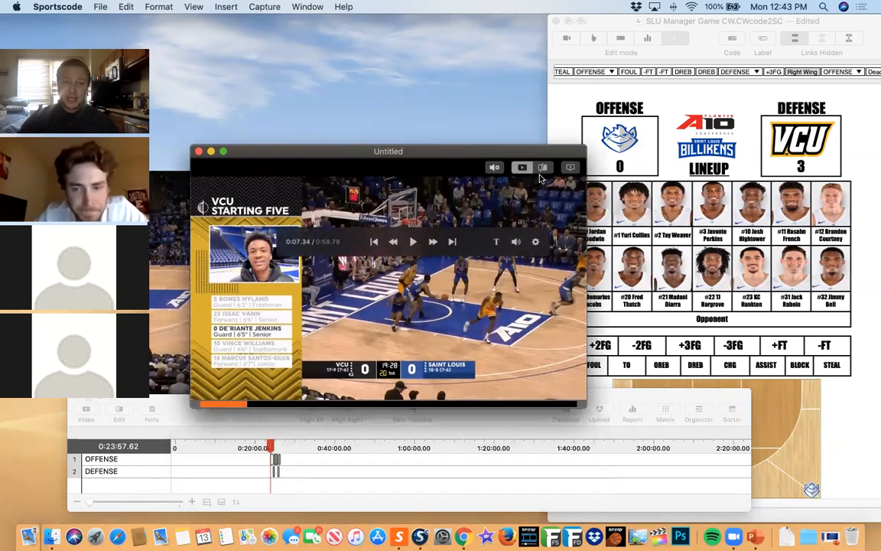
mouse_move(545, 419)
mouse_down()
mouse_move(451, 414)
mouse_move(544, 419)
mouse_up()
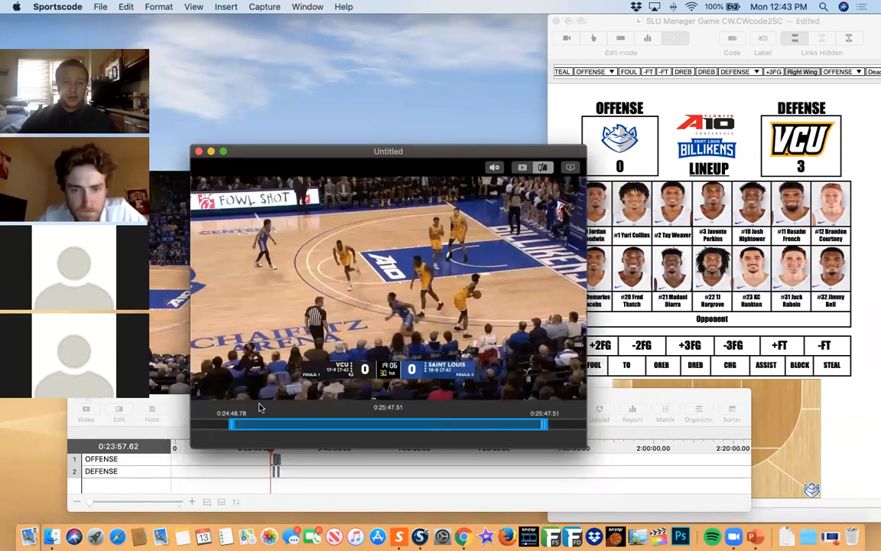
drag(232, 430, 299, 427)
click(199, 151)
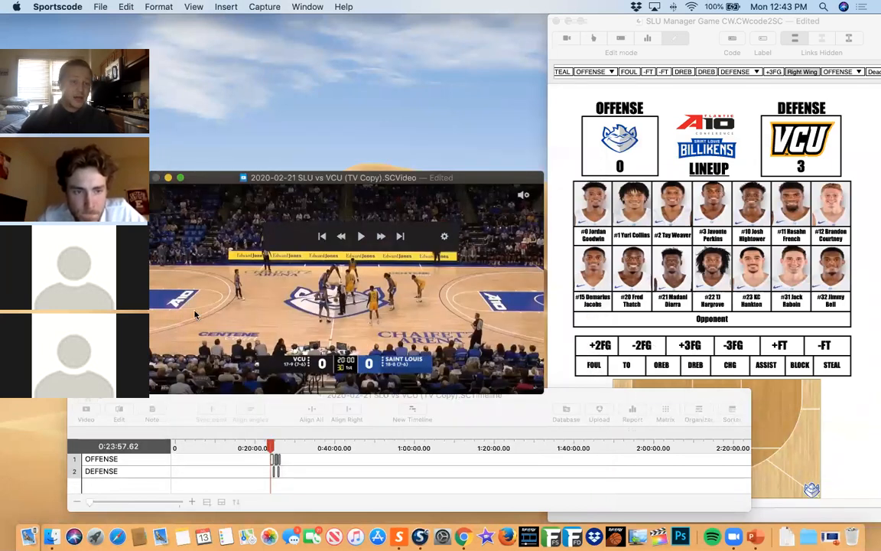
- Move the SLU vs VCU timeline aside and open the 2019-12-01 SLU vs Southern Illinois Ford package from the Sportscode U Session 3 folder
click(254, 484)
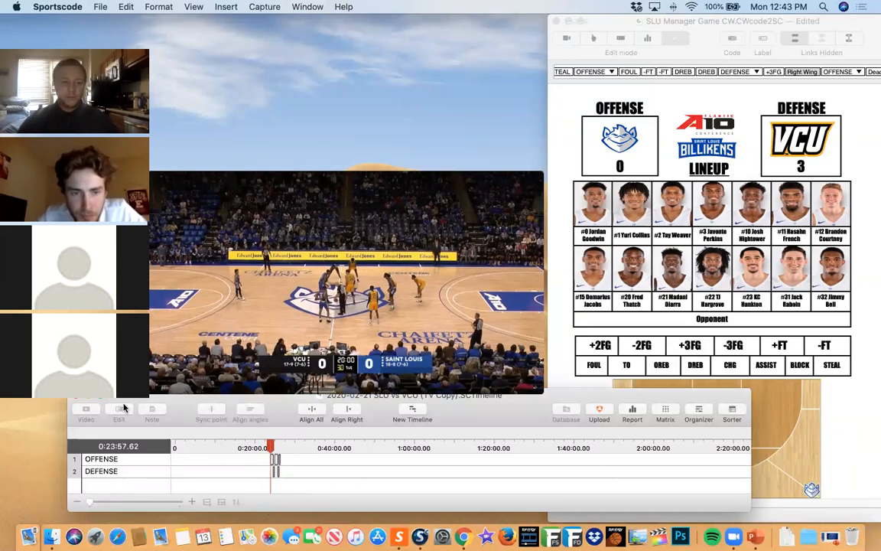
drag(185, 402, 63, 402)
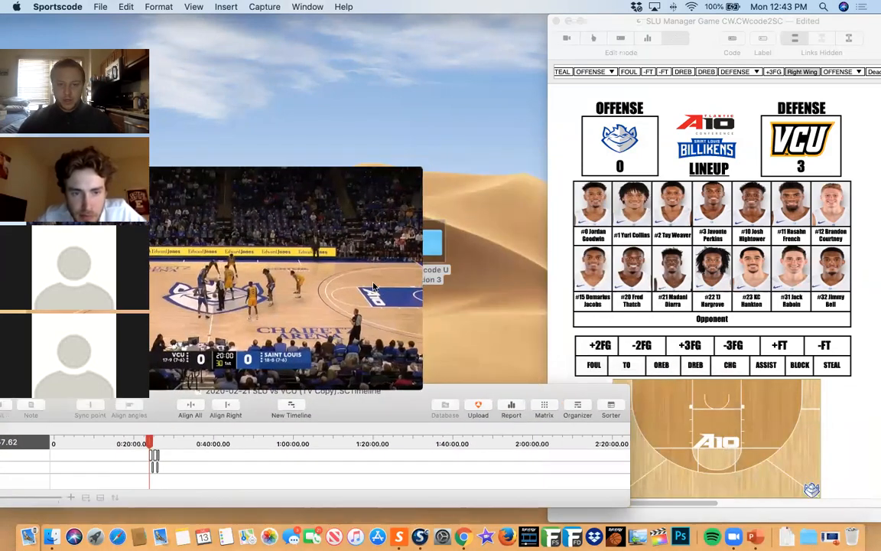
double_click(429, 258)
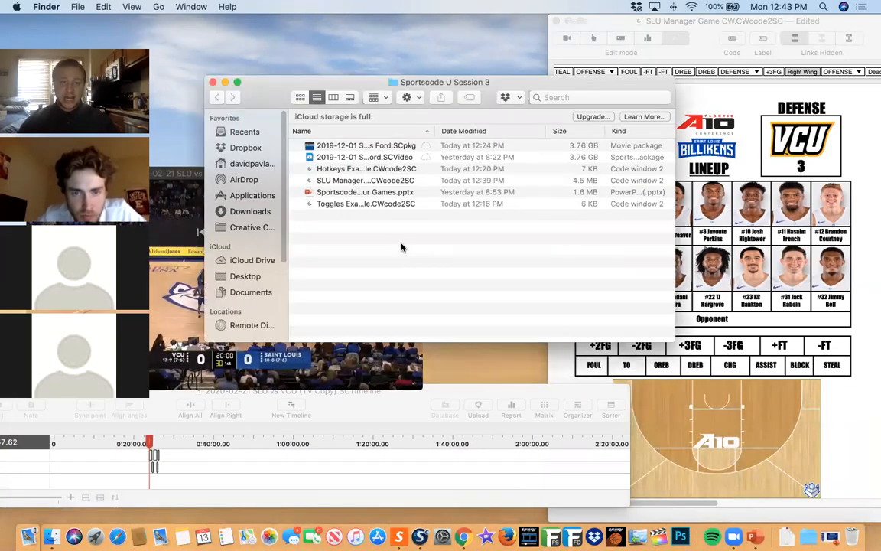
double_click(355, 146)
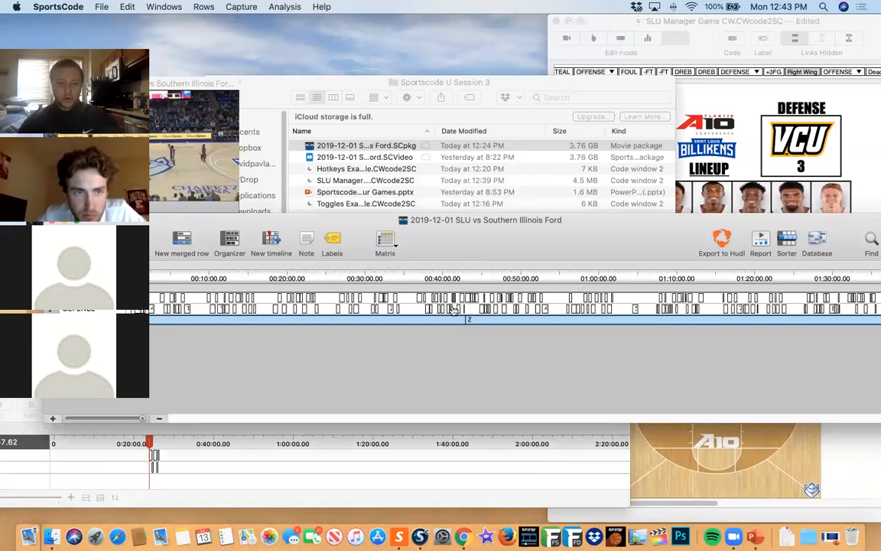
- Open an instance clip in instance edit mode, set its start to 00:41:13.13 and end to 00:41:29.08, and close it
key(super+a)
drag(505, 259, 275, 142)
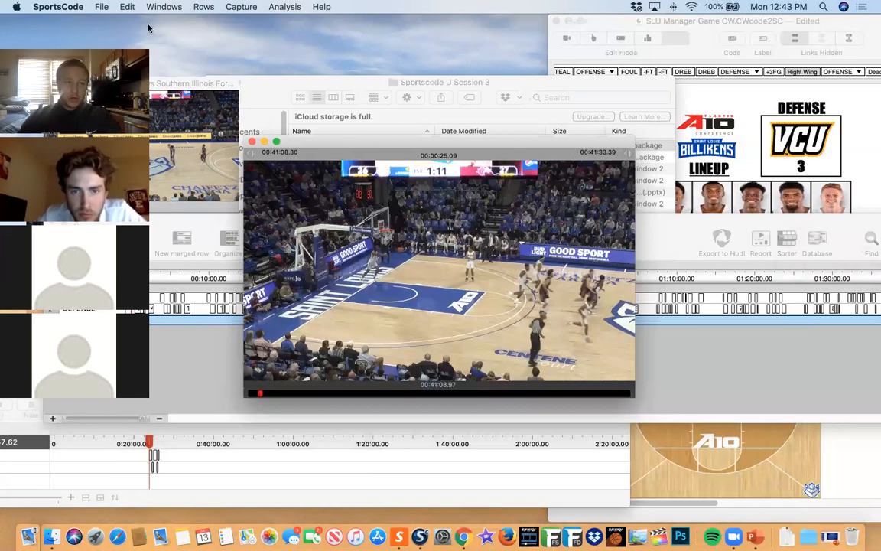
click(101, 7)
mouse_move(127, 7)
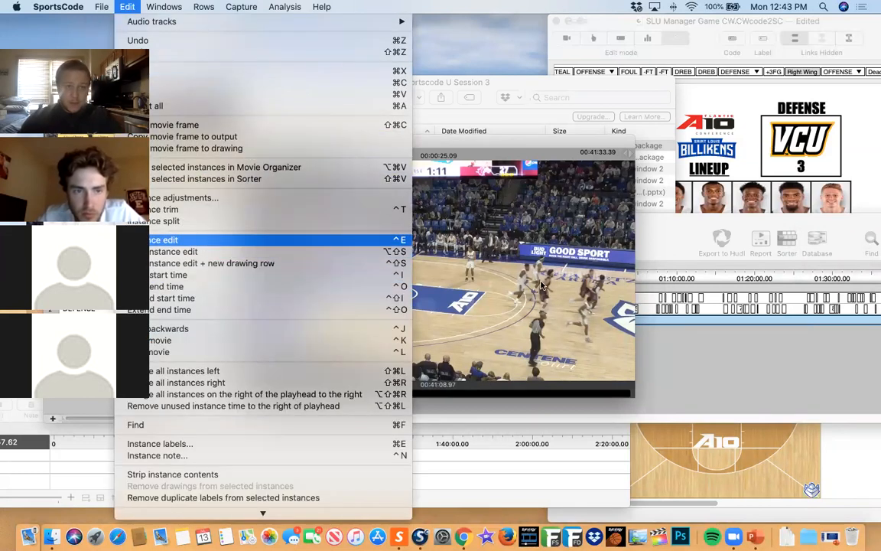
click(206, 240)
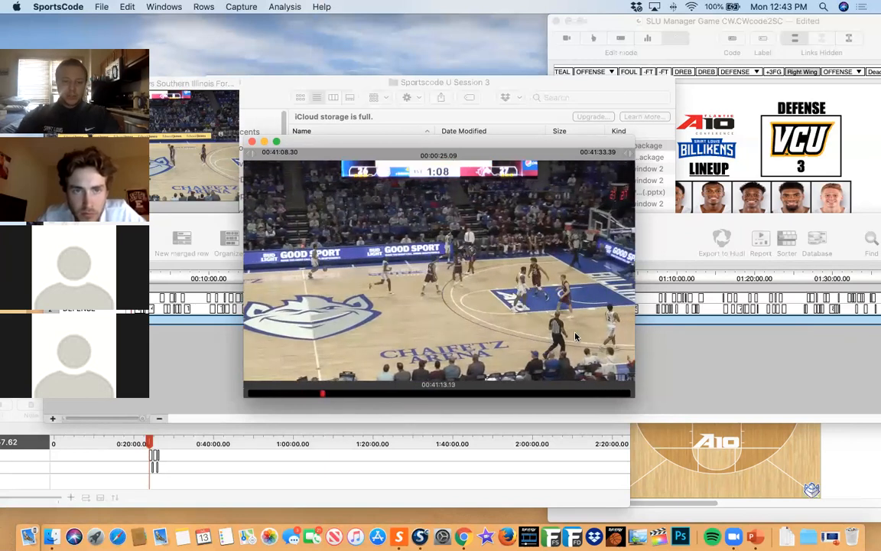
key([)
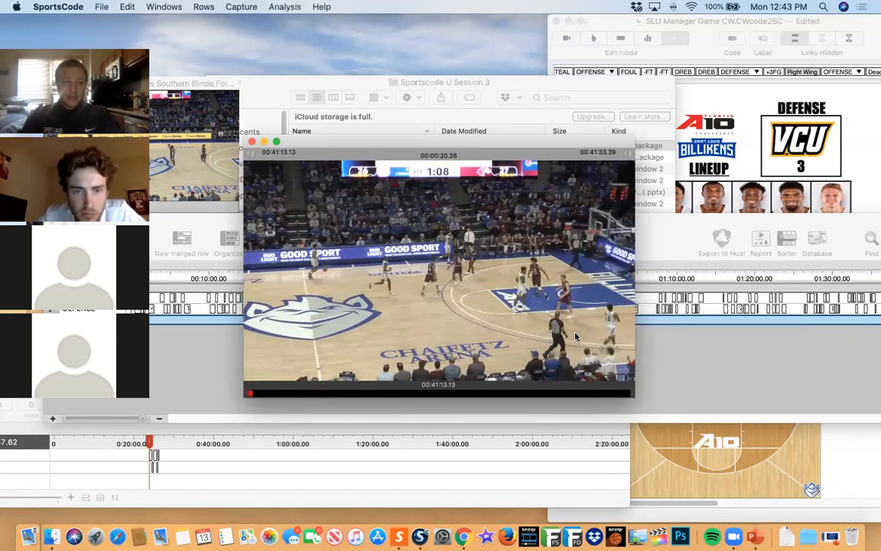
key(super+Right)
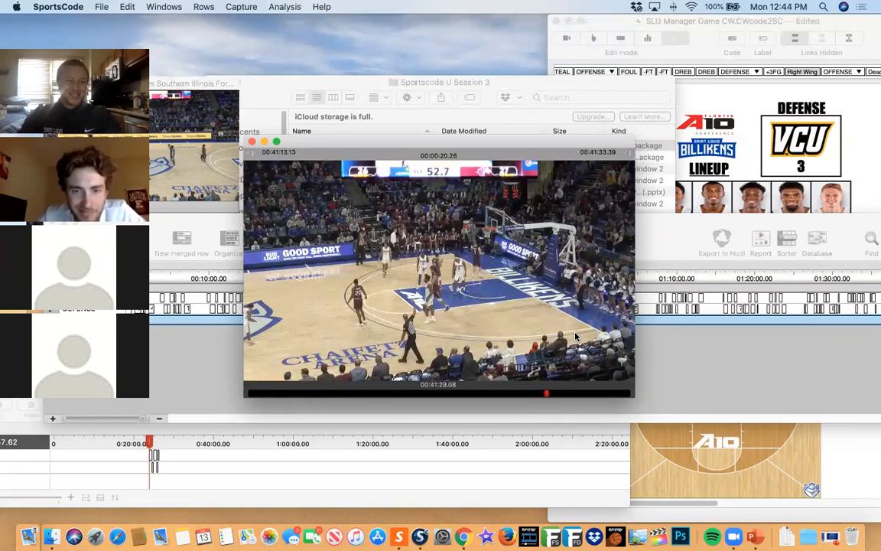
key(])
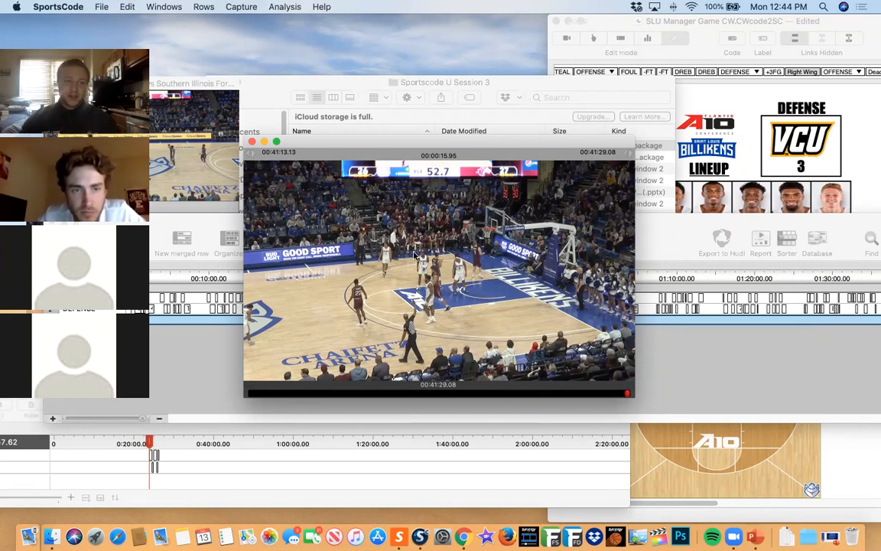
click(252, 143)
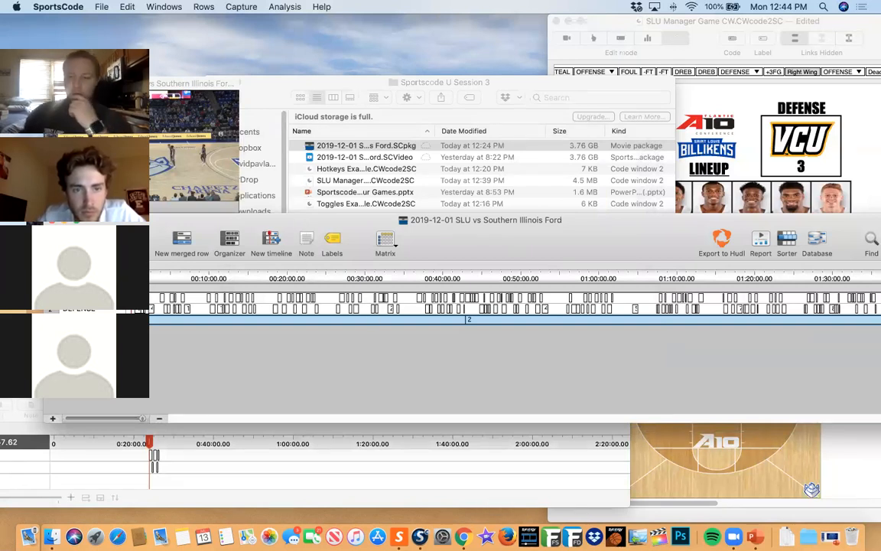
- Check the Halftime Review slide again in PowerPoint and minimize the presentation window
click(755, 538)
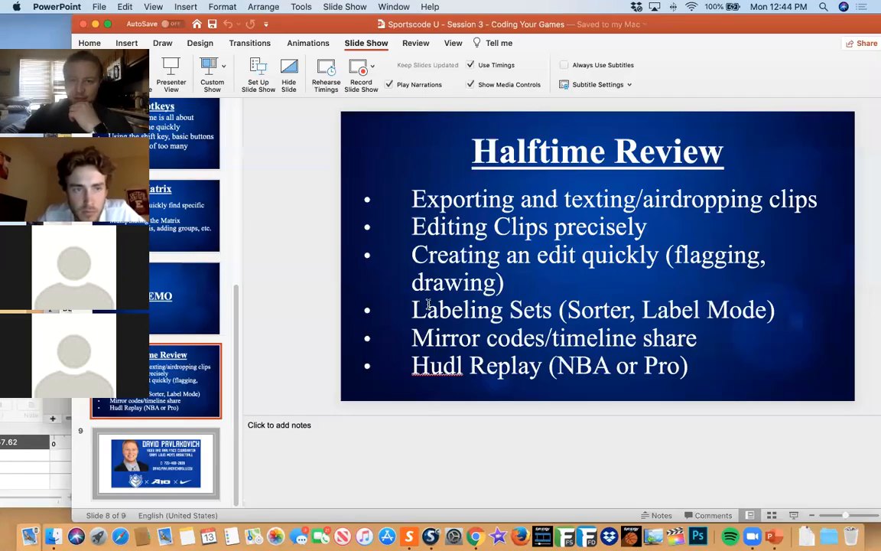
click(96, 24)
- Close the SLU vs Southern Illinois Ford timeline and bring the SLU vs VCU timeline back to the front
click(208, 273)
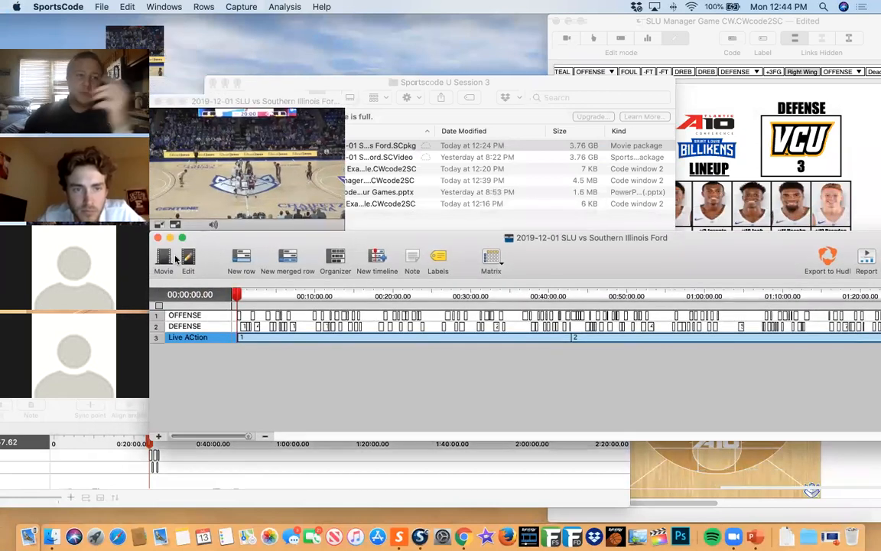
click(159, 237)
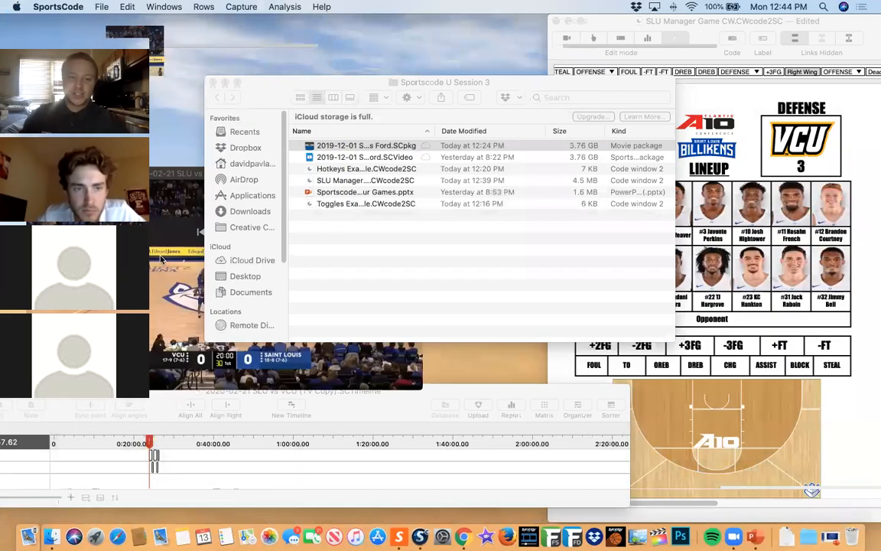
click(367, 406)
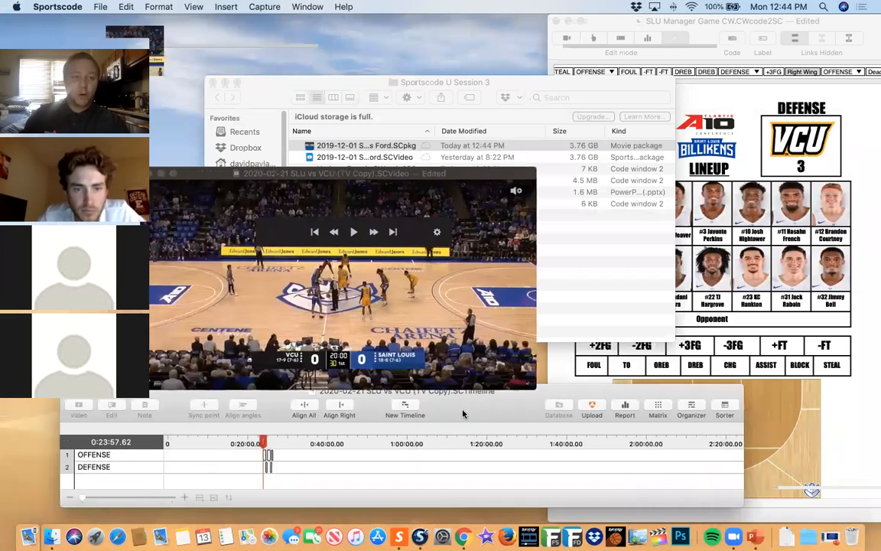
- Open the OFFENSE row's clips and enable Notes, Organizer and Sorter for the Trans/Point to Post flag in the Flagging preferences
double_click(141, 454)
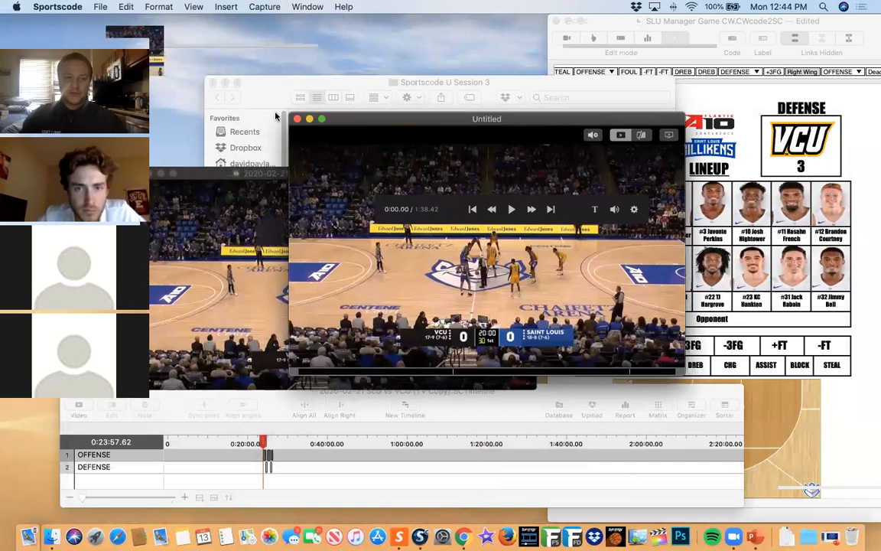
click(57, 6)
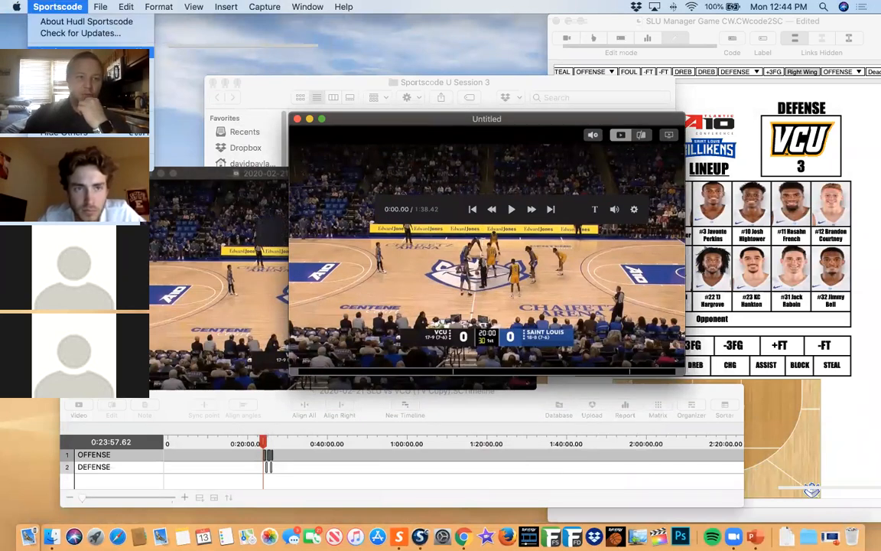
click(77, 47)
click(249, 164)
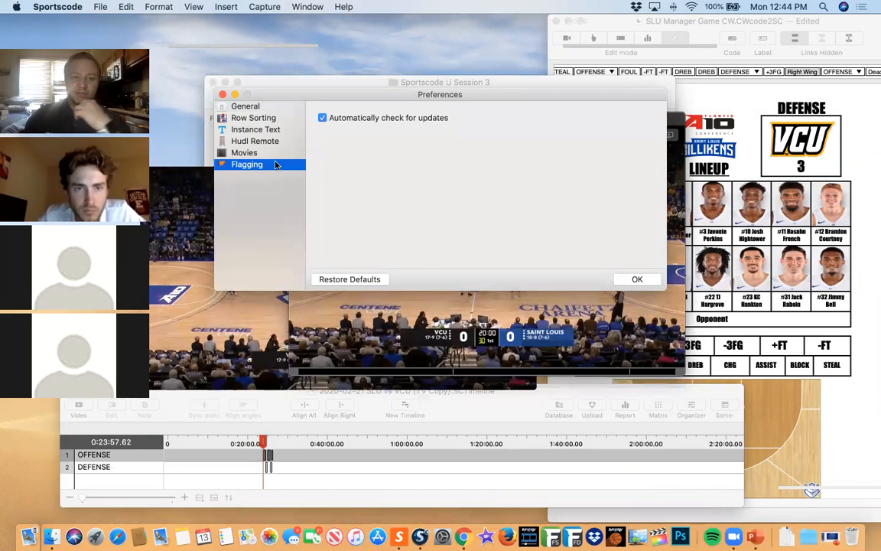
scroll(447, 229, down, 2)
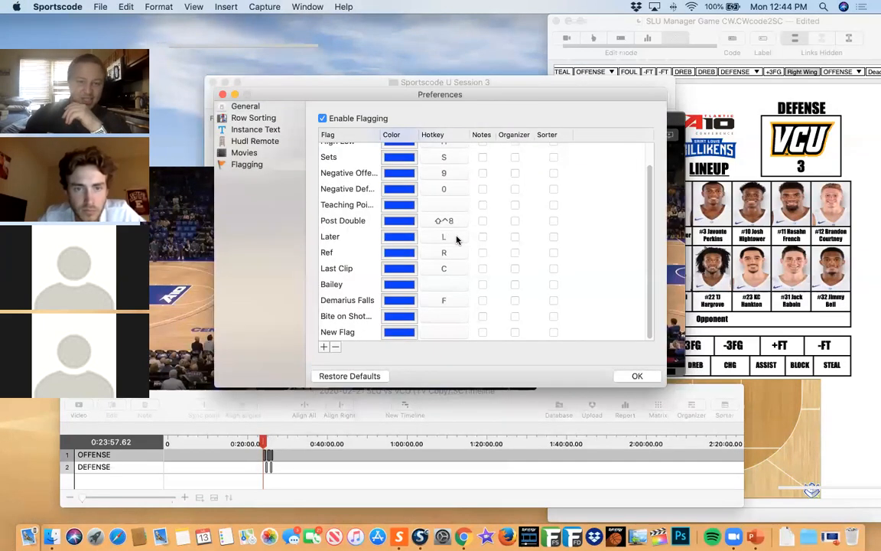
scroll(459, 241, up, 2)
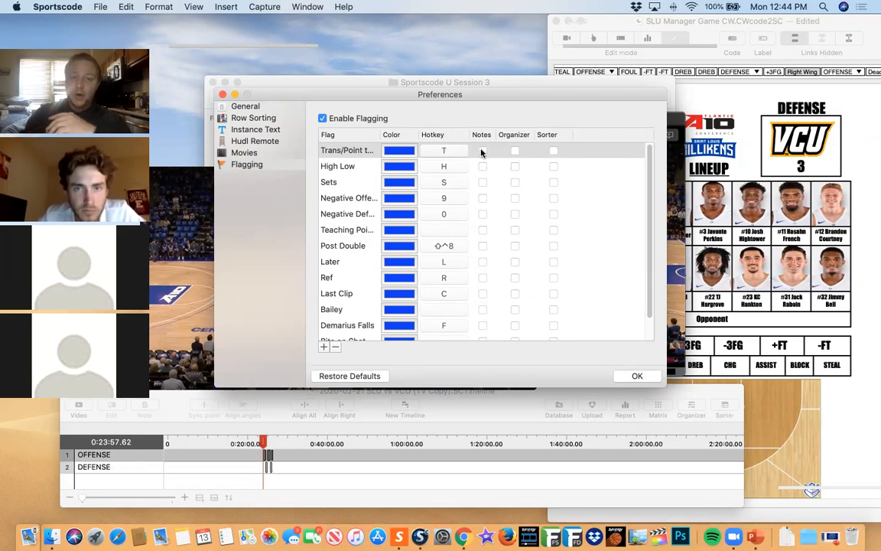
click(515, 151)
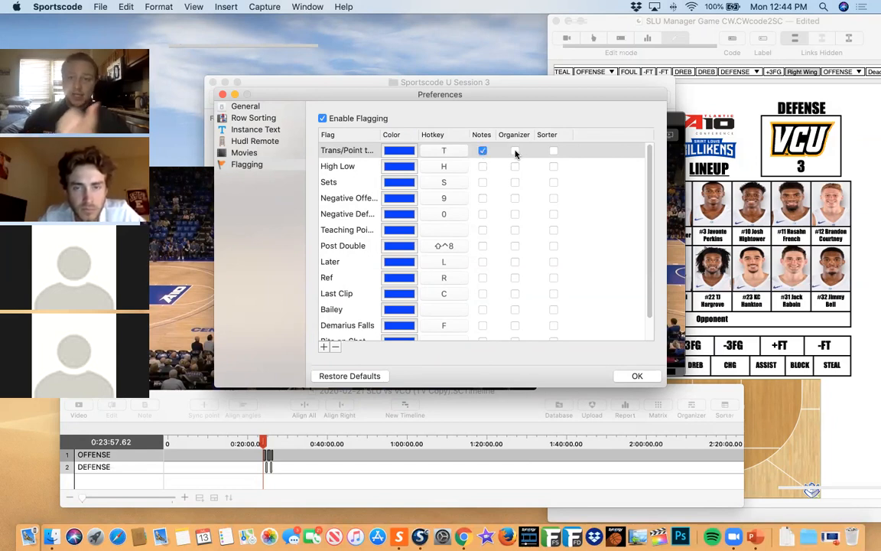
click(553, 151)
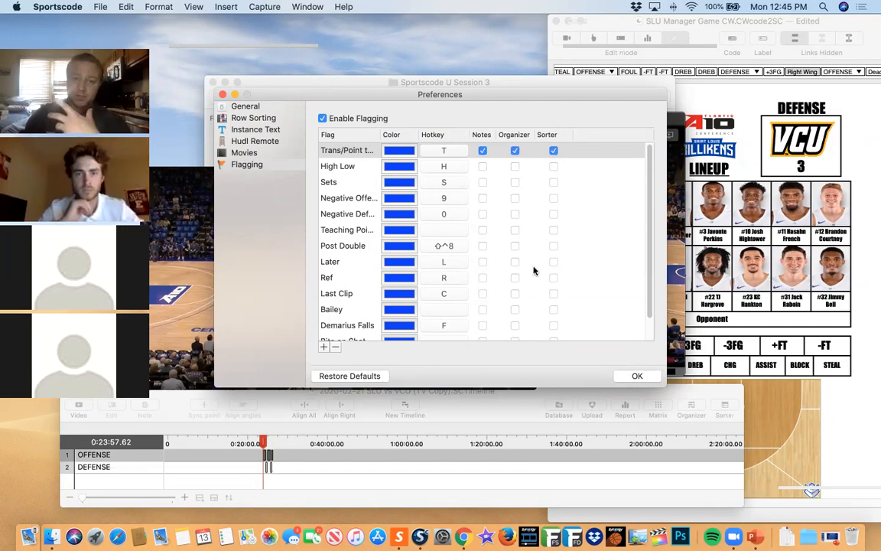
click(637, 376)
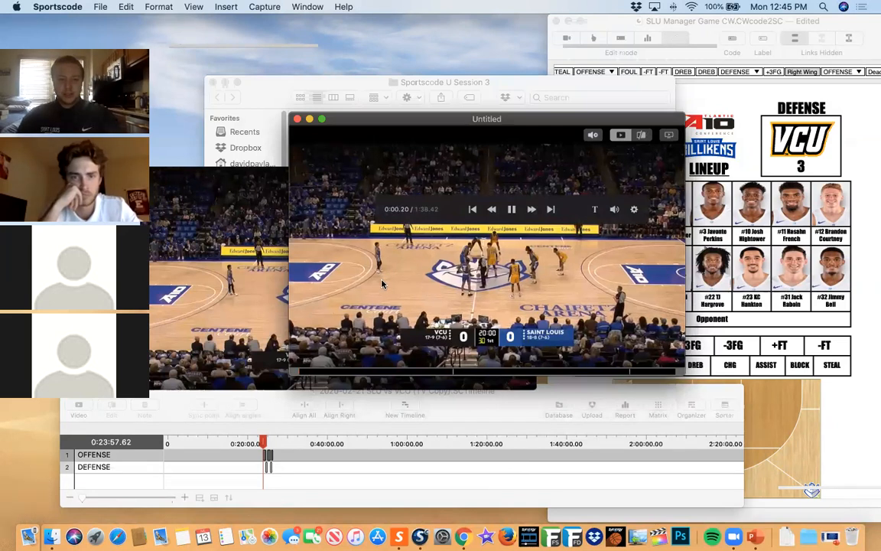
- Flag the first OFFENSE clip as Trans/Point to Post and give it the instance note "transitino"
key(1)
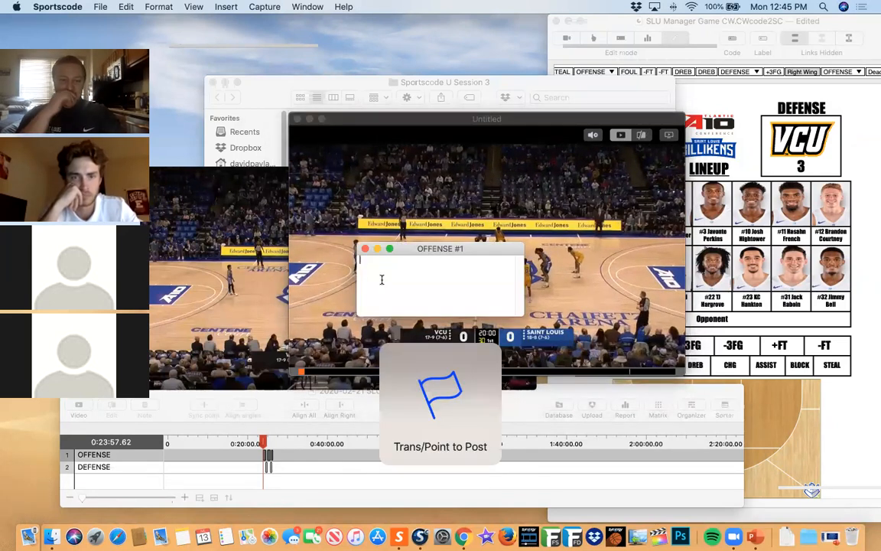
text(tranasition)
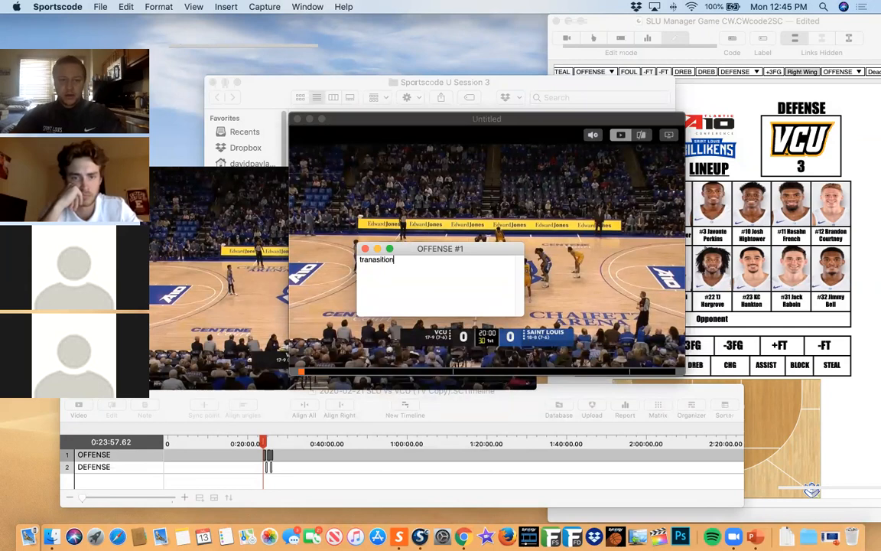
key(BackSpace)
key(BackSpace)
key(BackSpace)
key(BackSpace)
key(BackSpace)
key(BackSpace)
key(BackSpace)
text(sitino)
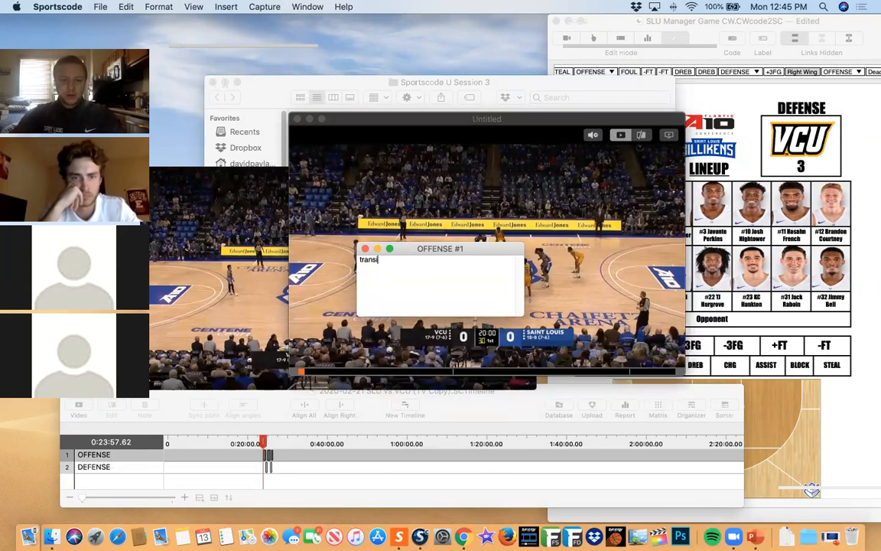
key(Escape)
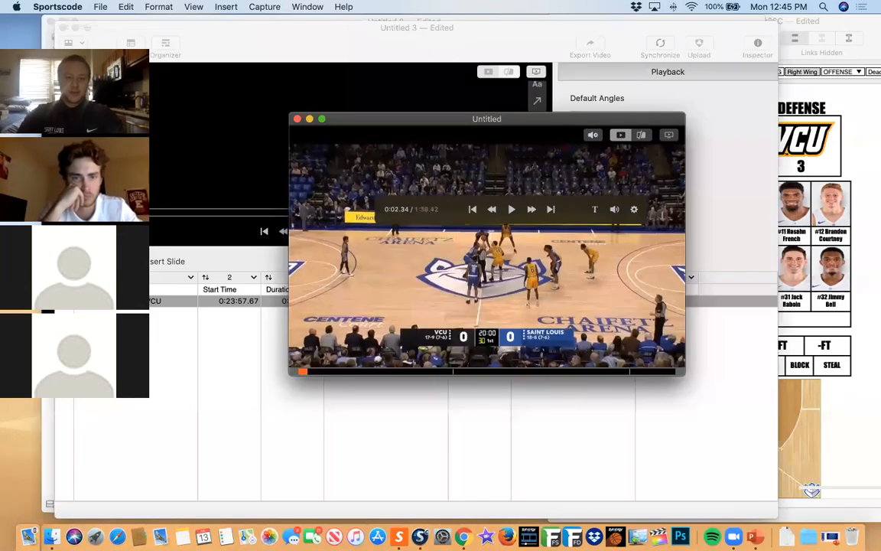
- Close the clip player, delete the unsaved Untitled 3 sorter playlist and close the Untitled 2 organizer
click(298, 120)
double_click(580, 47)
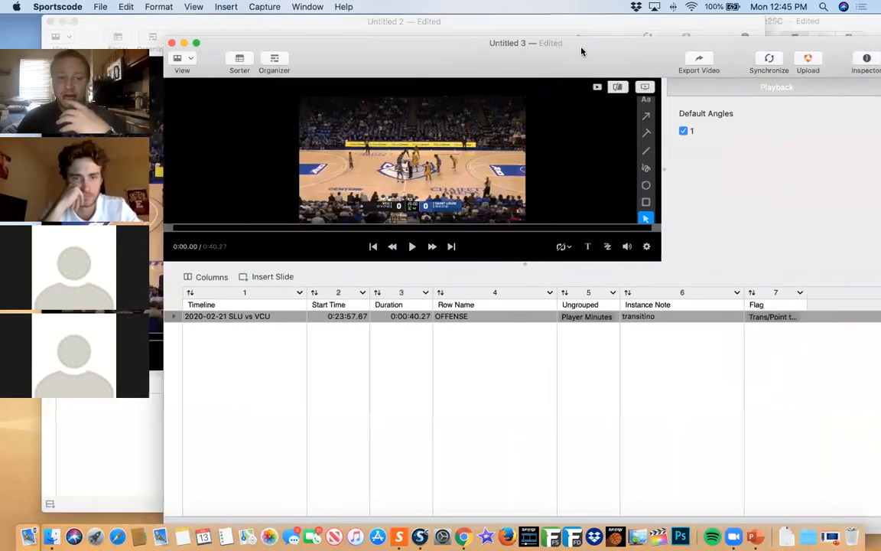
drag(581, 52, 611, 43)
click(201, 34)
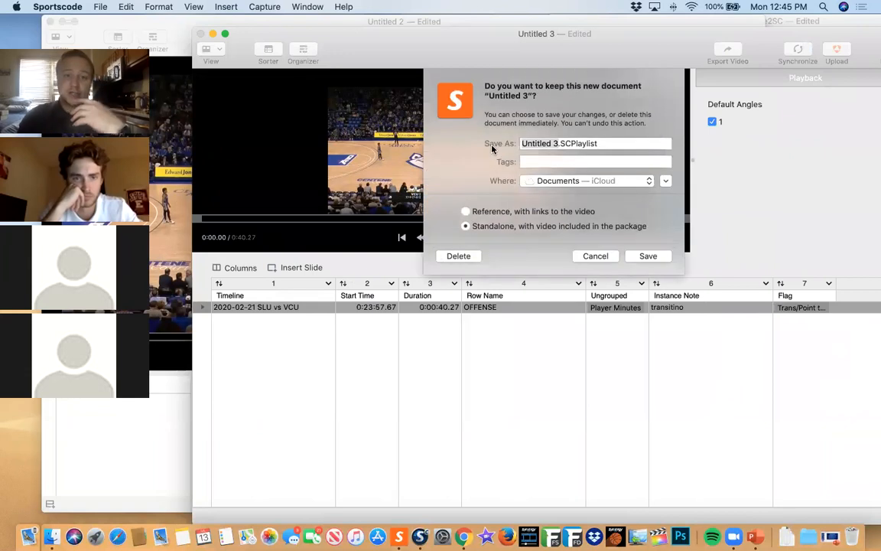
click(459, 256)
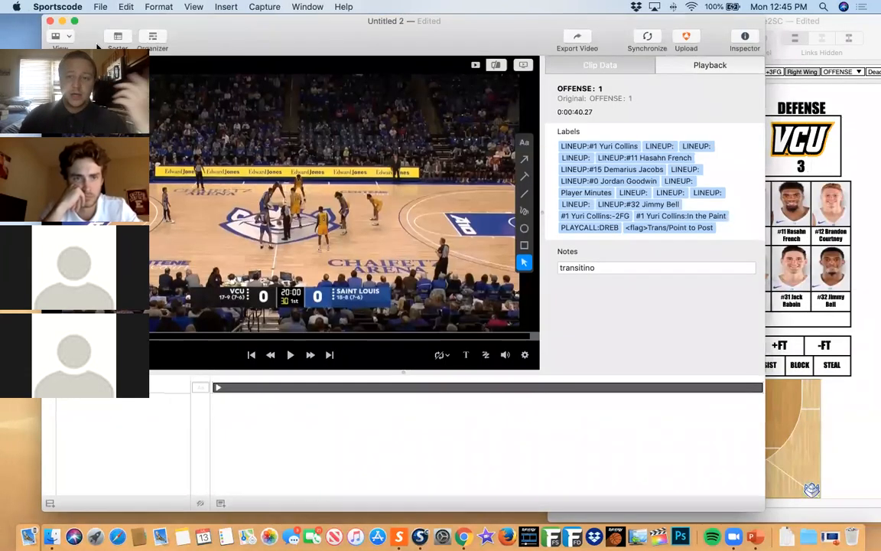
click(49, 21)
click(306, 243)
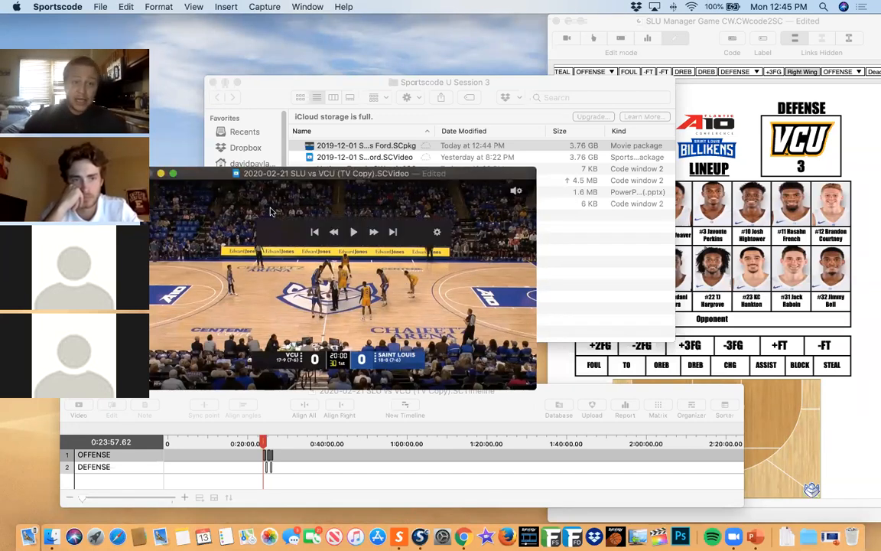
- Switch to PowerPoint to check the remaining Halftime Review topics and minimize the presentation window
click(483, 394)
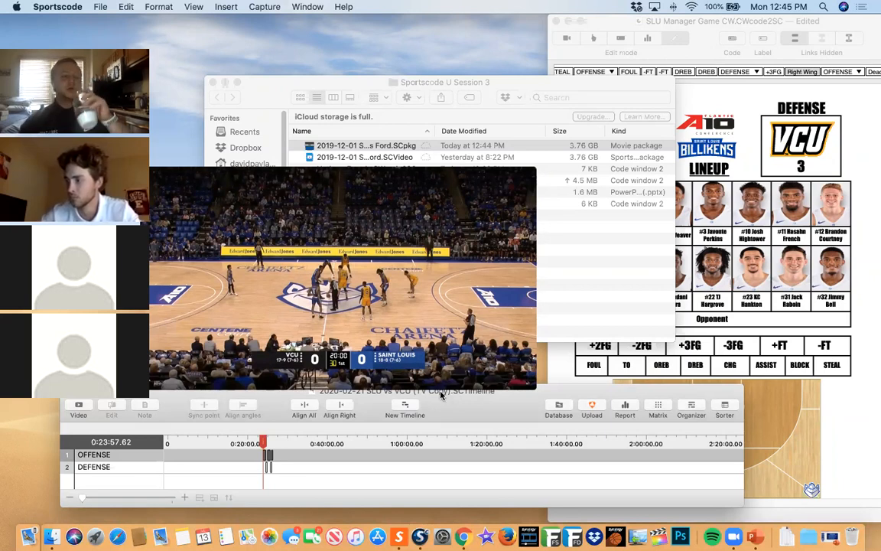
mouse_move(371, 354)
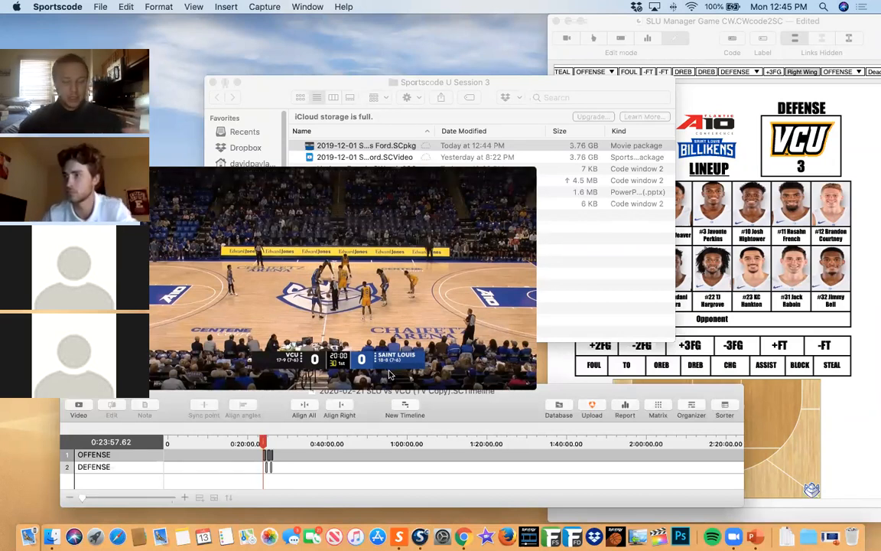
click(753, 537)
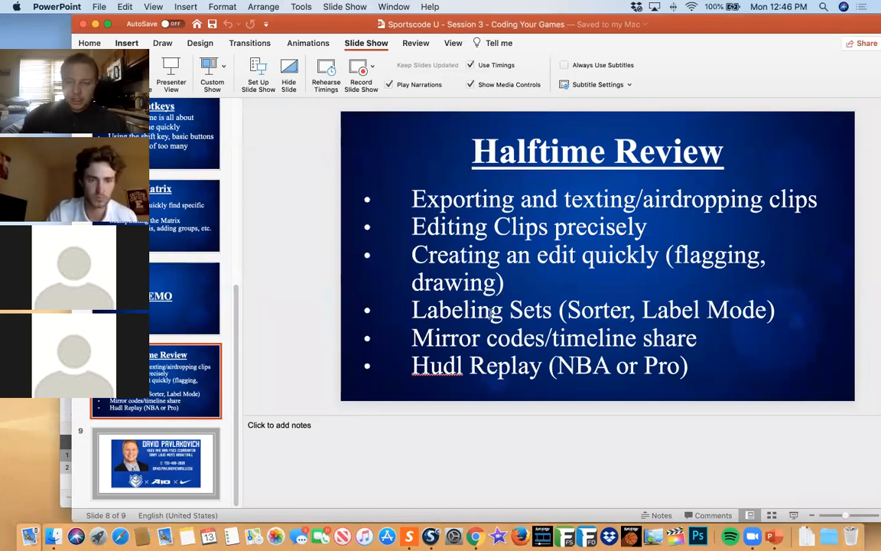
click(441, 280)
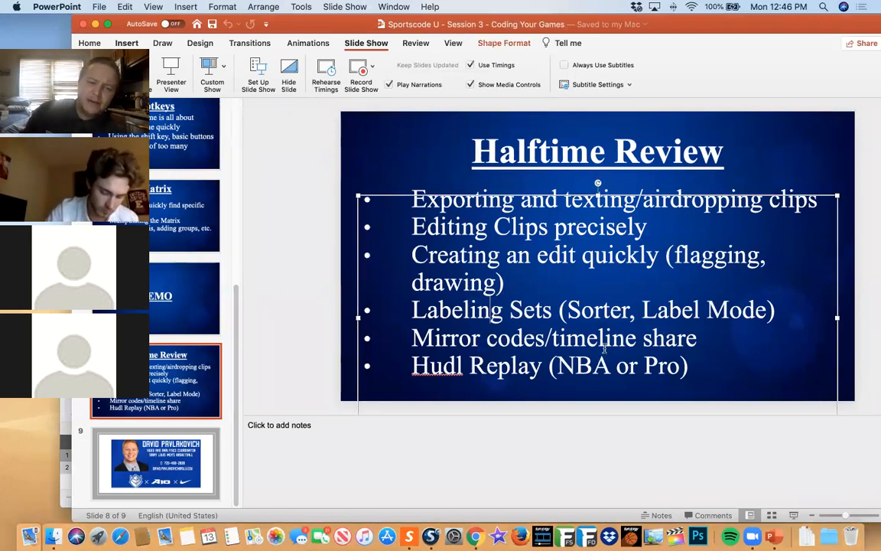
click(95, 24)
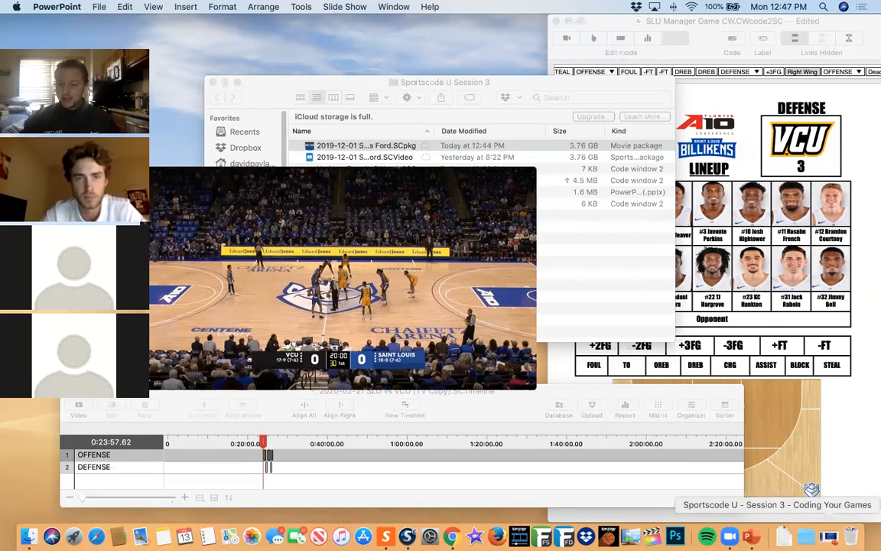
click(784, 535)
click(299, 245)
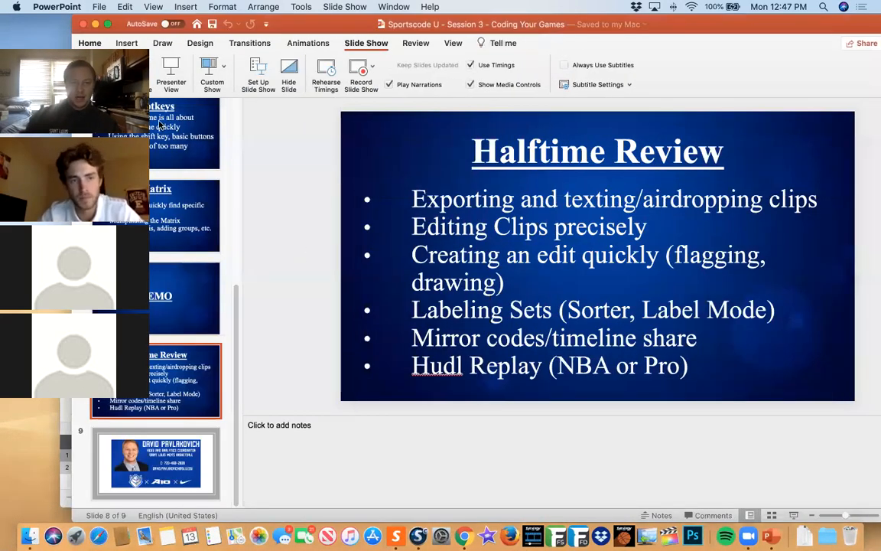
click(95, 24)
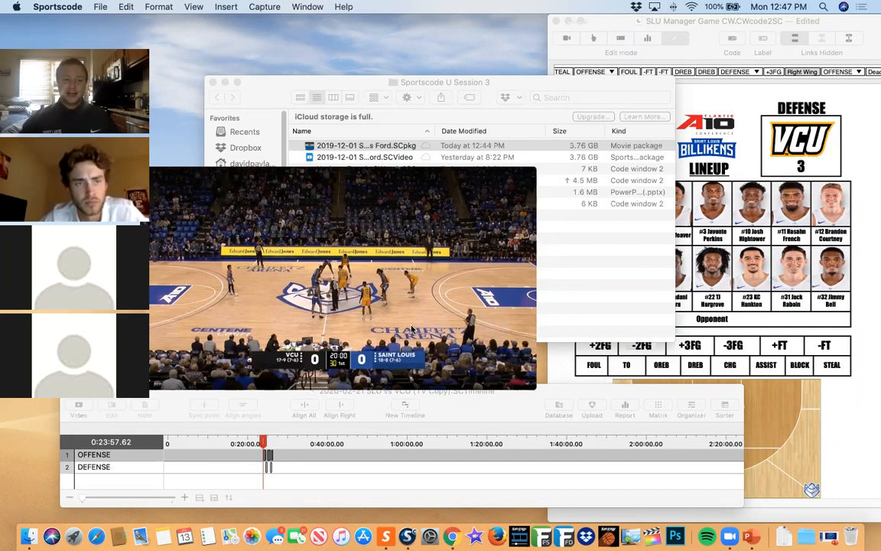
- Shift the SLU vs VCU timeline clear of the webcam strip and close it together with its video
mouse_move(405, 388)
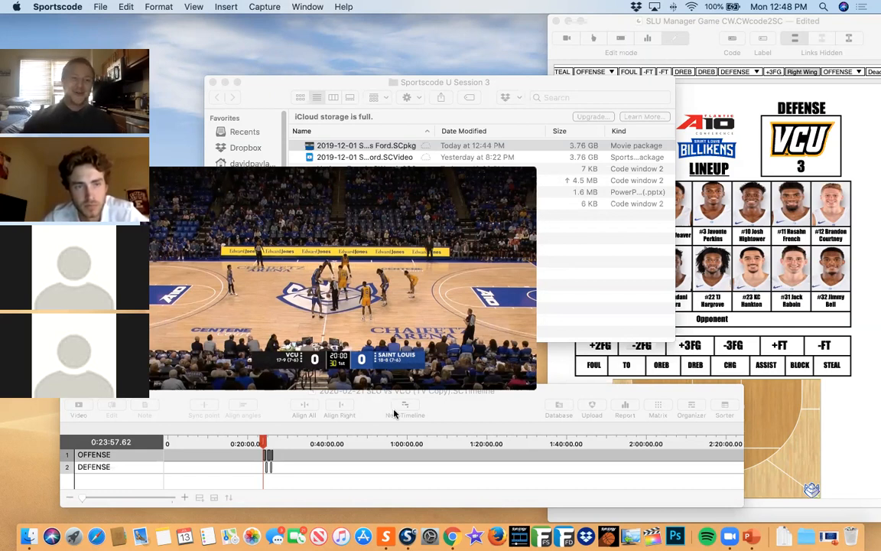
mouse_move(435, 352)
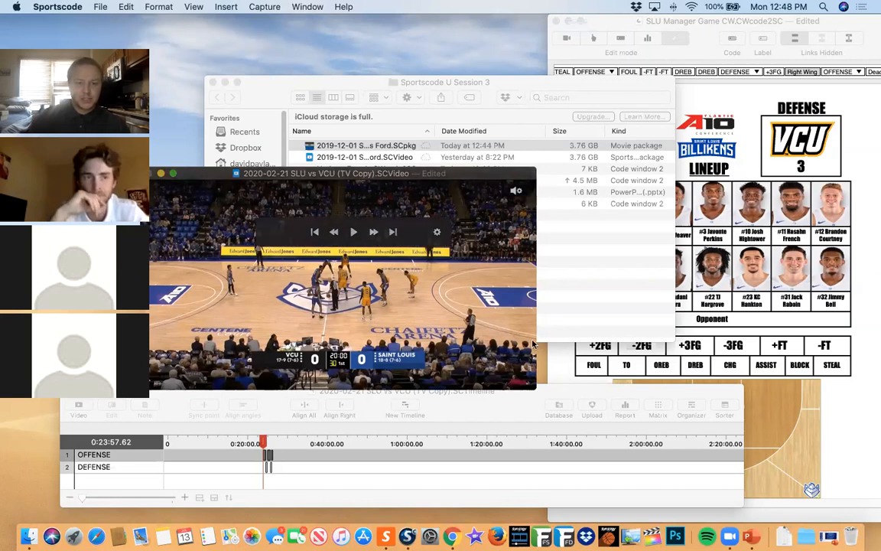
click(488, 469)
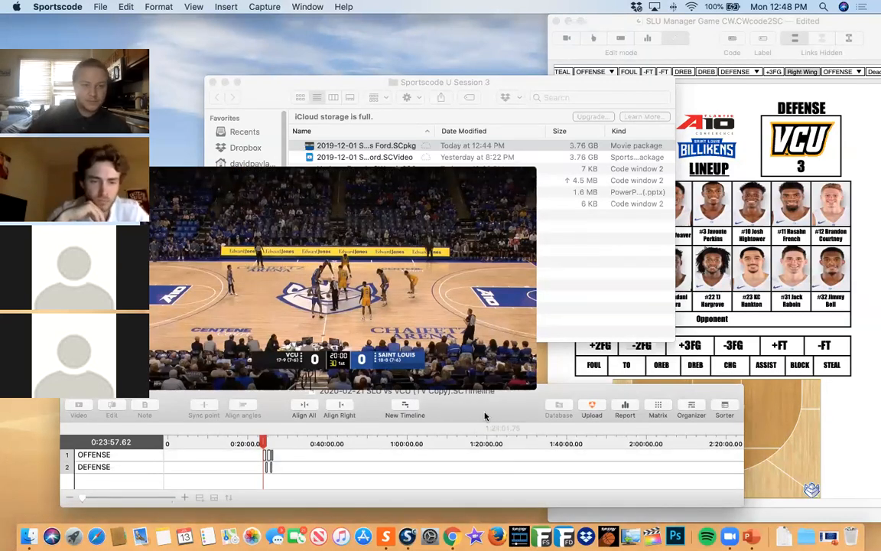
mouse_move(345, 328)
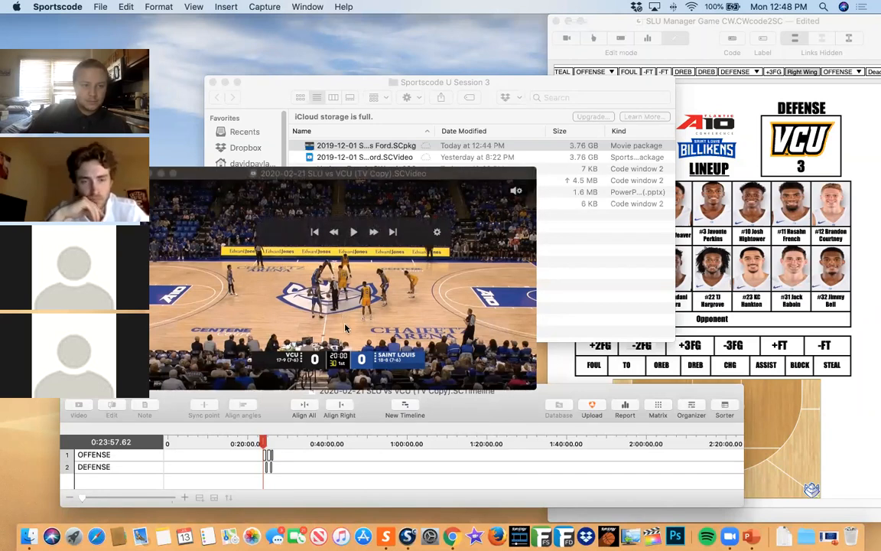
drag(519, 414, 585, 415)
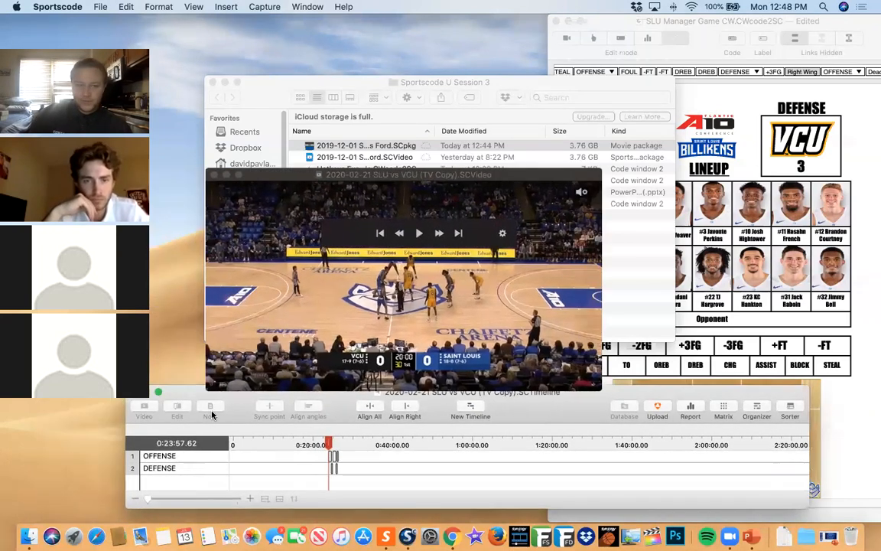
drag(178, 391, 222, 395)
click(177, 395)
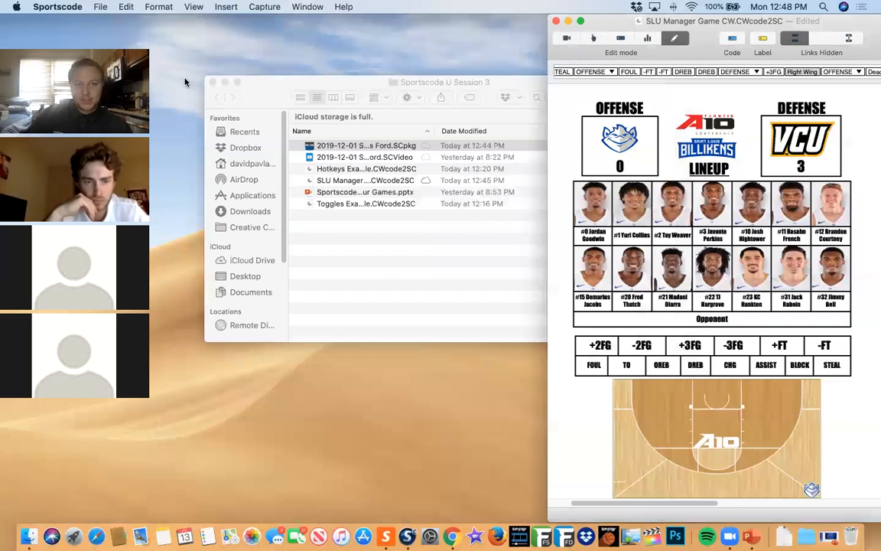
- Close the Sportscode U Session 3 folder, move the SLU Manager Game code window to mid-screen and narrow it
click(198, 77)
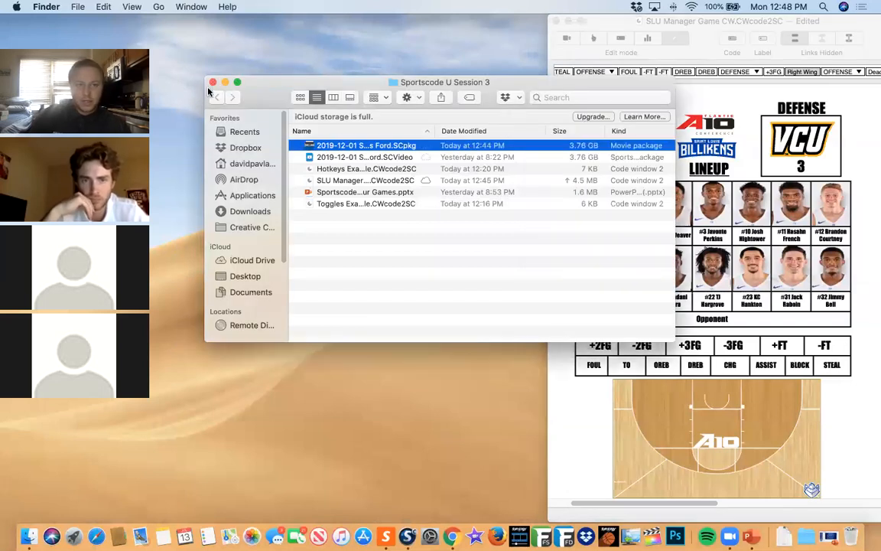
click(213, 82)
drag(700, 28, 371, 9)
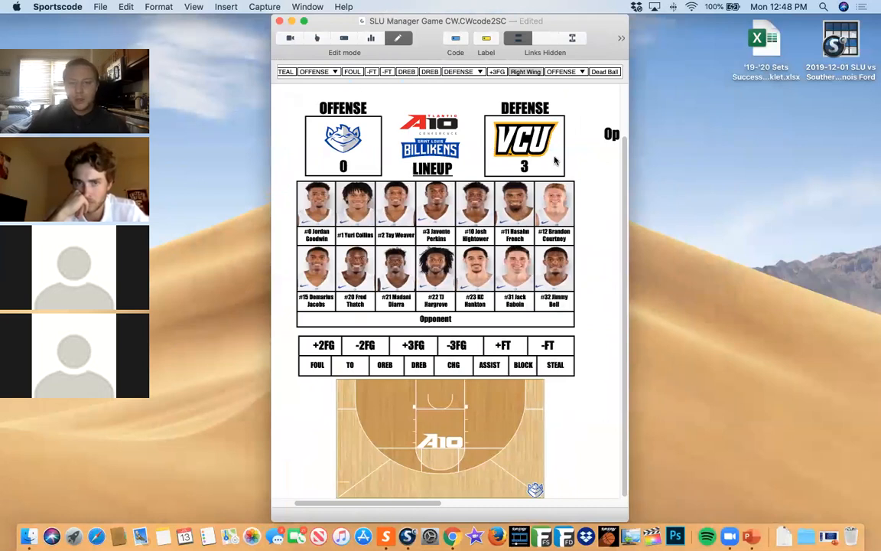
drag(628, 98, 594, 114)
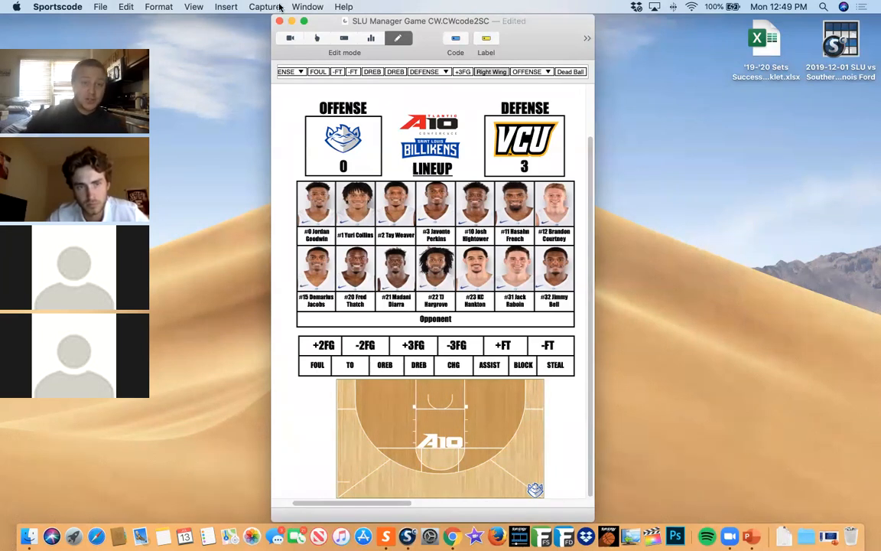
- Select the Offense button in the code window and shift it left, away from its logo image
click(362, 129)
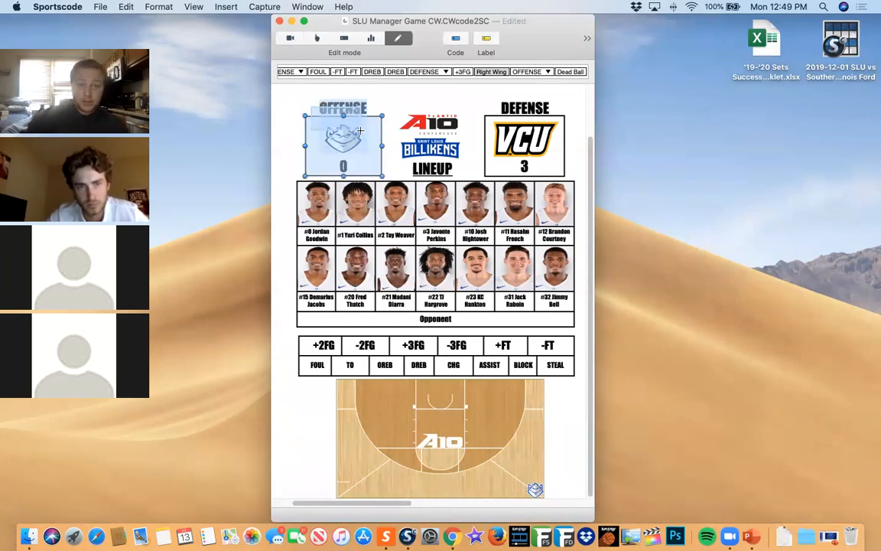
click(379, 104)
click(347, 149)
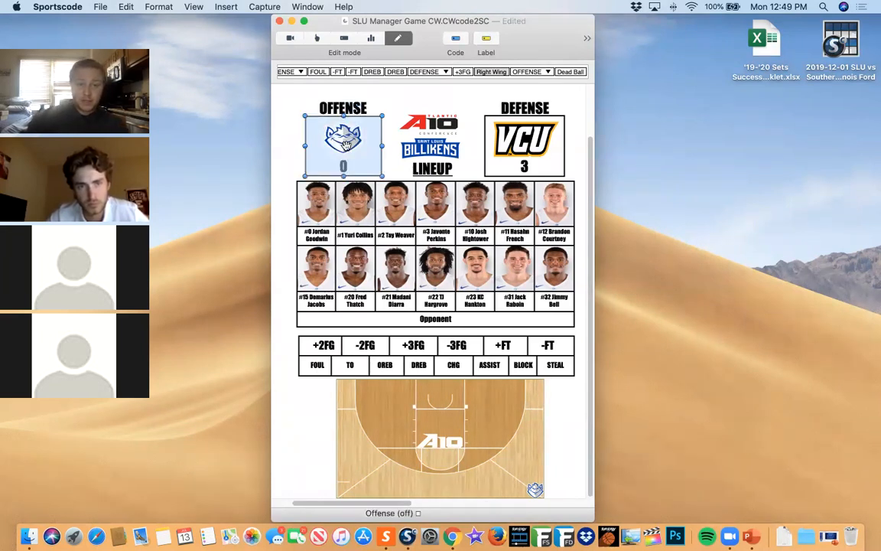
drag(372, 156, 350, 156)
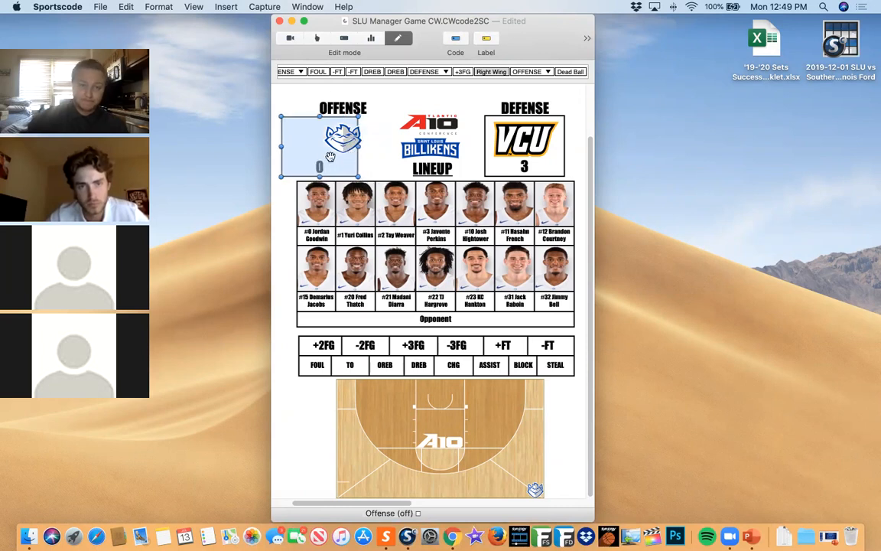
- Inspect the Offense score box's script, including its "team1" button-name line and shot-count variables, and close the Inspector
double_click(325, 153)
click(327, 108)
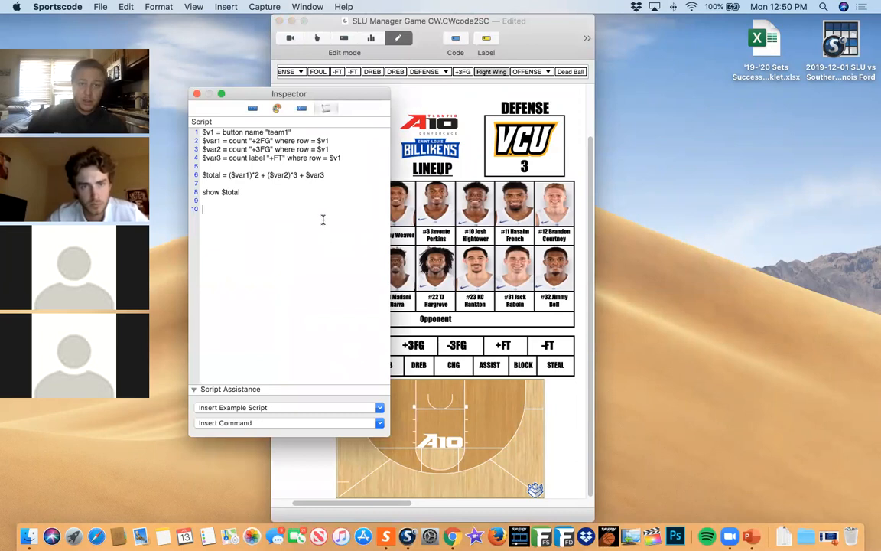
double_click(253, 132)
click(246, 206)
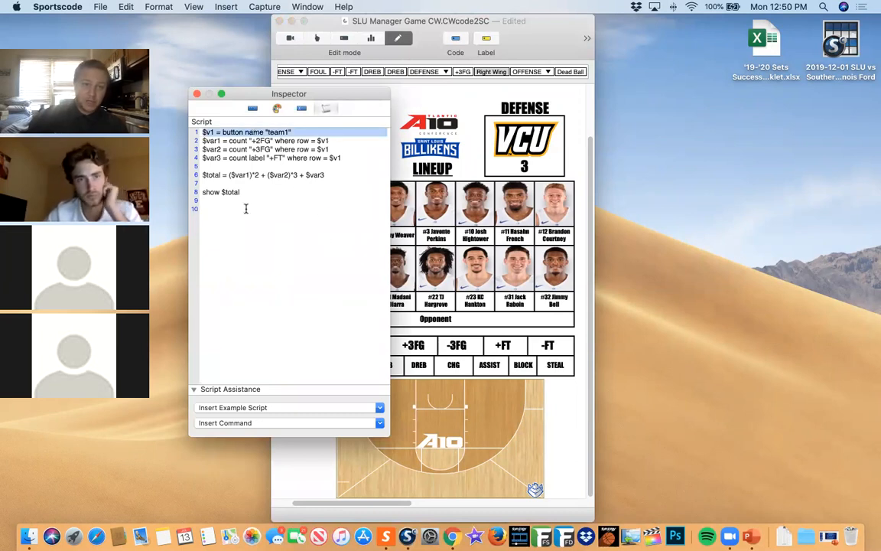
drag(265, 93, 485, 122)
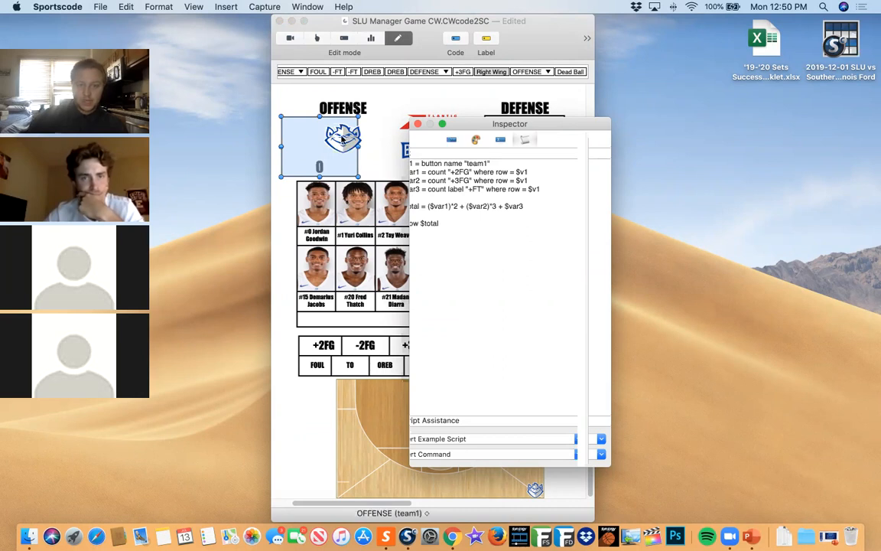
click(518, 198)
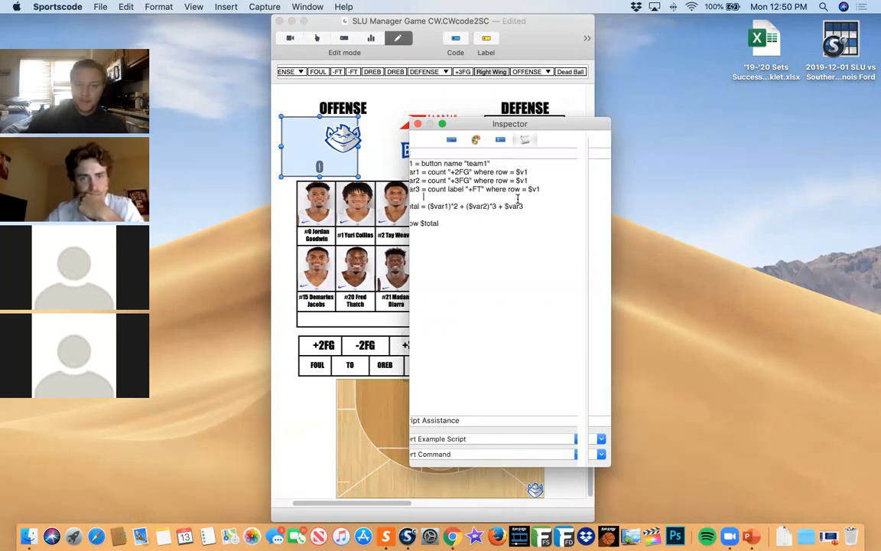
drag(450, 171, 557, 176)
click(556, 171)
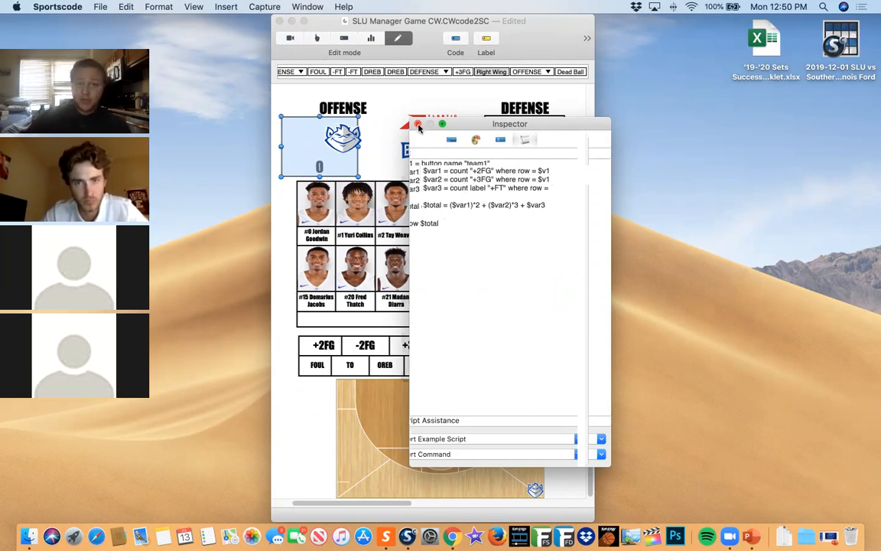
click(419, 124)
- Check the script of the Defense score box behind the VCU logo and close the Inspector
double_click(494, 171)
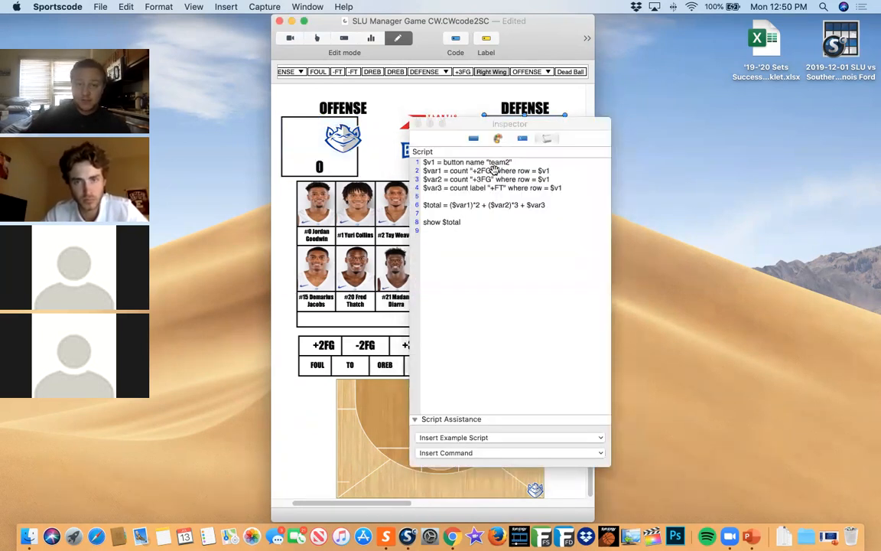
click(508, 172)
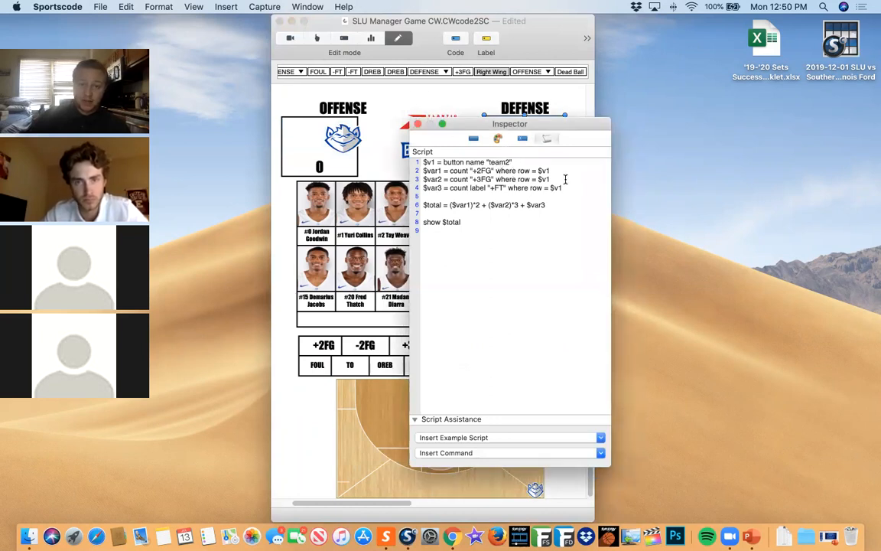
click(417, 124)
- Review the behaviour settings of the Dead Ball label behind the A10 logo and close the Inspector
double_click(446, 124)
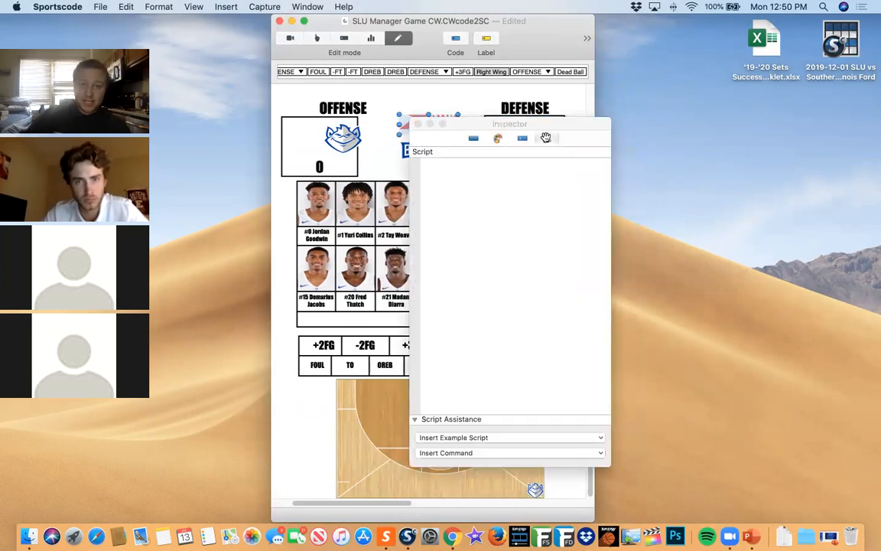
click(474, 139)
click(474, 139)
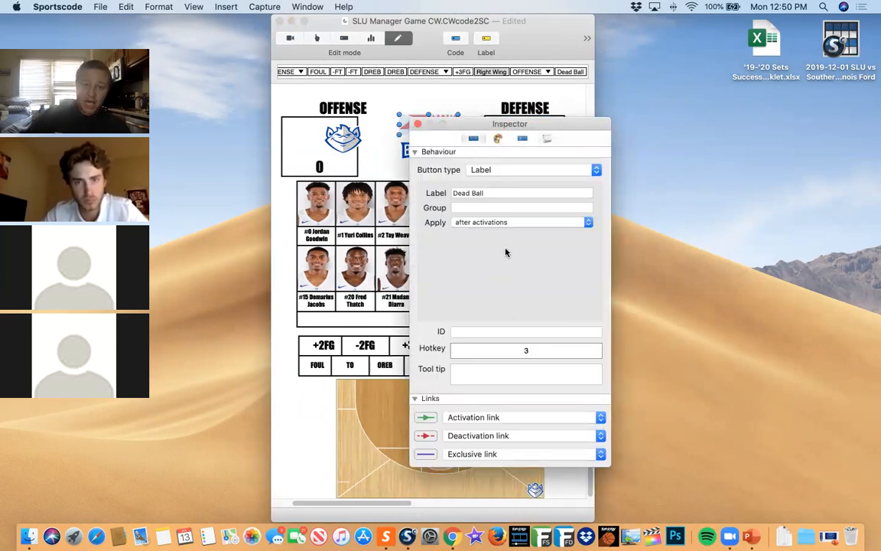
click(416, 124)
- Review the behaviour, appearance and script of the Live Action code button behind the Billikens logo and close the Inspector
double_click(437, 151)
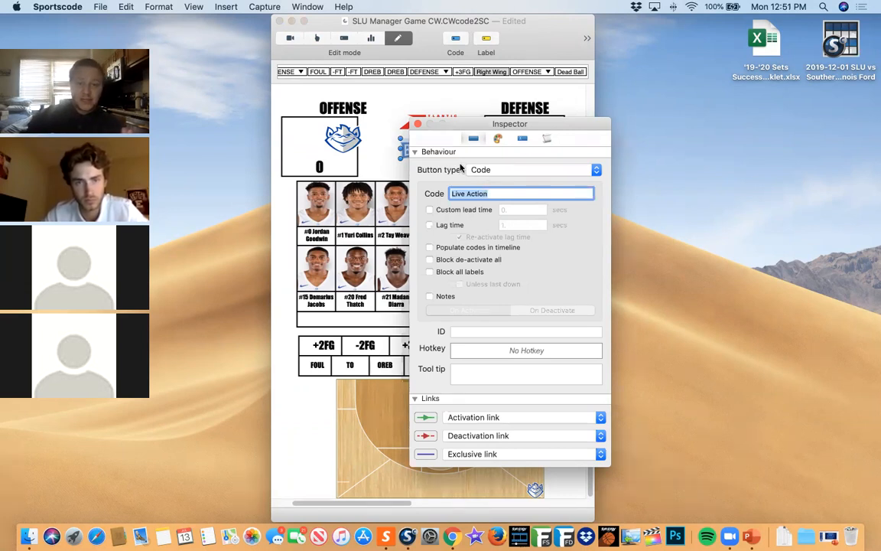
click(498, 138)
click(548, 139)
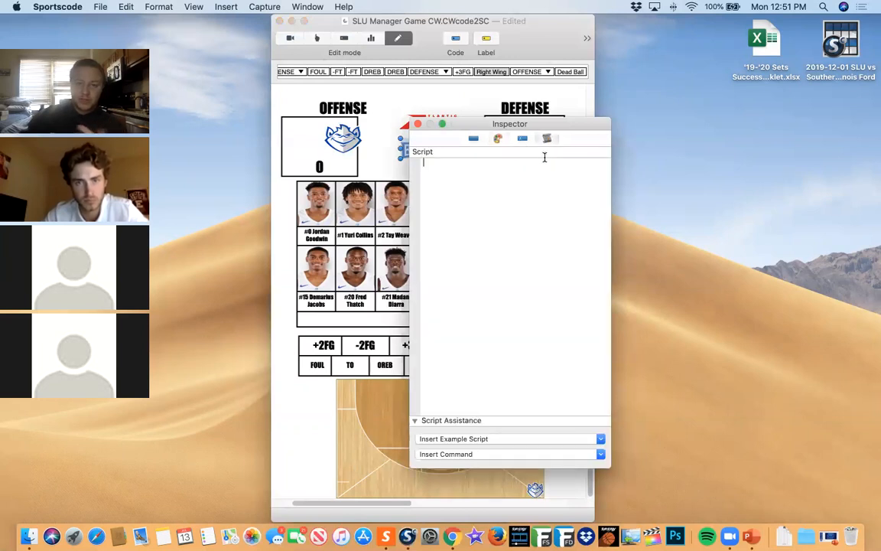
click(420, 124)
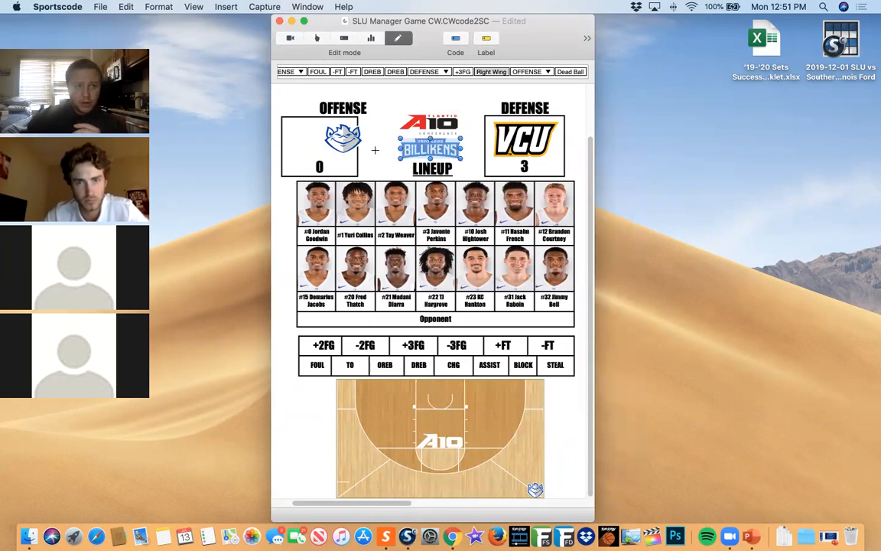
- Shift the Offense score box back around its team logo and open its script in the Inspector
mouse_move(351, 144)
mouse_down()
mouse_move(341, 145)
mouse_move(367, 145)
mouse_up()
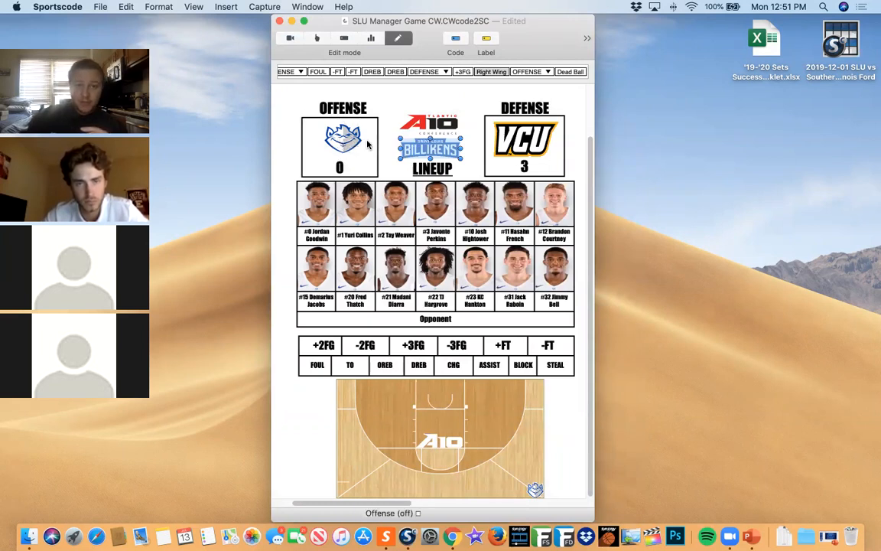
double_click(304, 127)
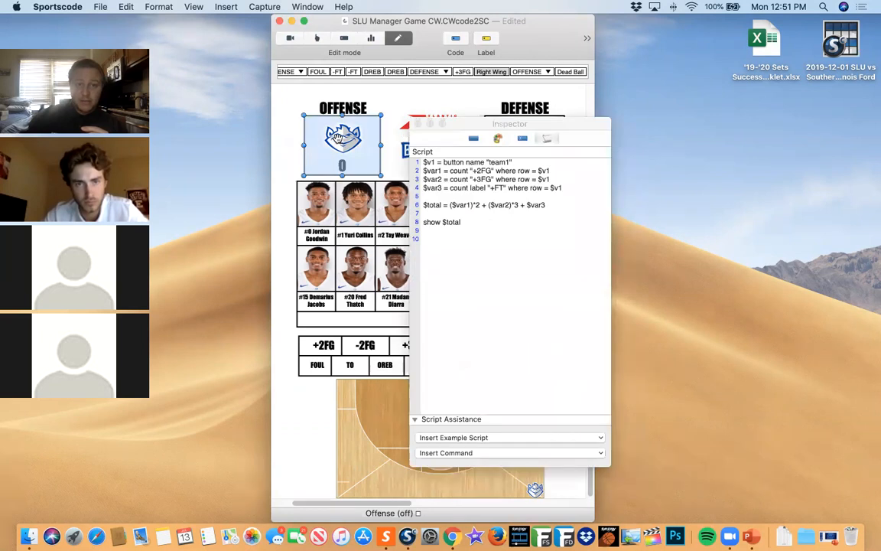
- Examine the OFFENSE logo button's script, appearance and behaviour, highlight its team1 ID, and close the Inspector
click(341, 107)
click(352, 137)
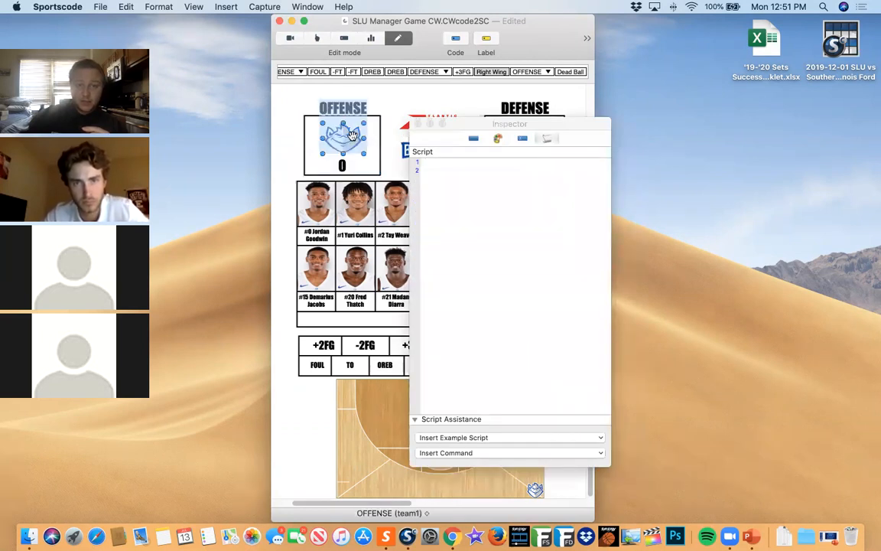
click(497, 138)
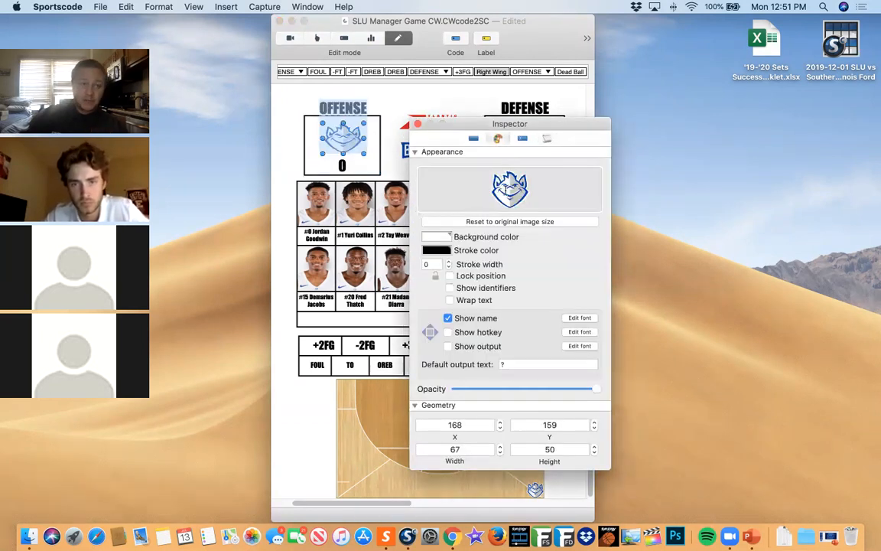
click(474, 138)
double_click(485, 332)
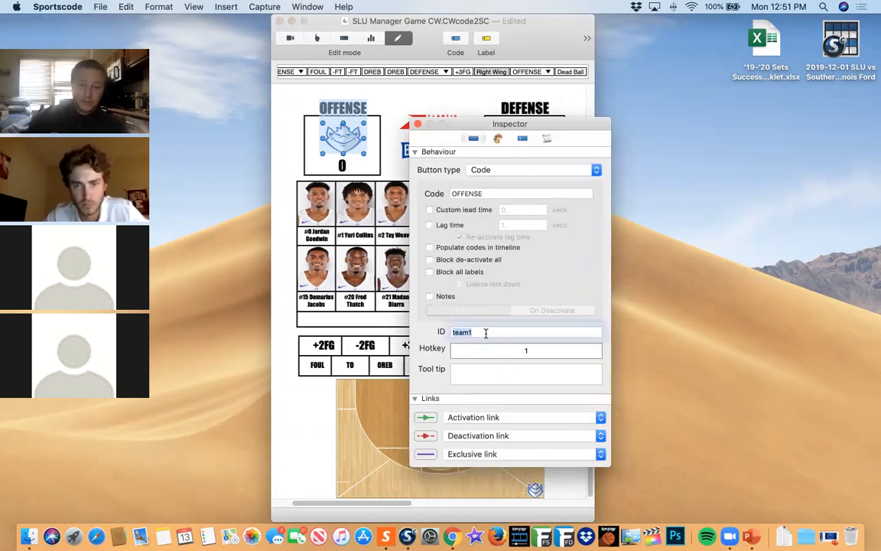
click(538, 96)
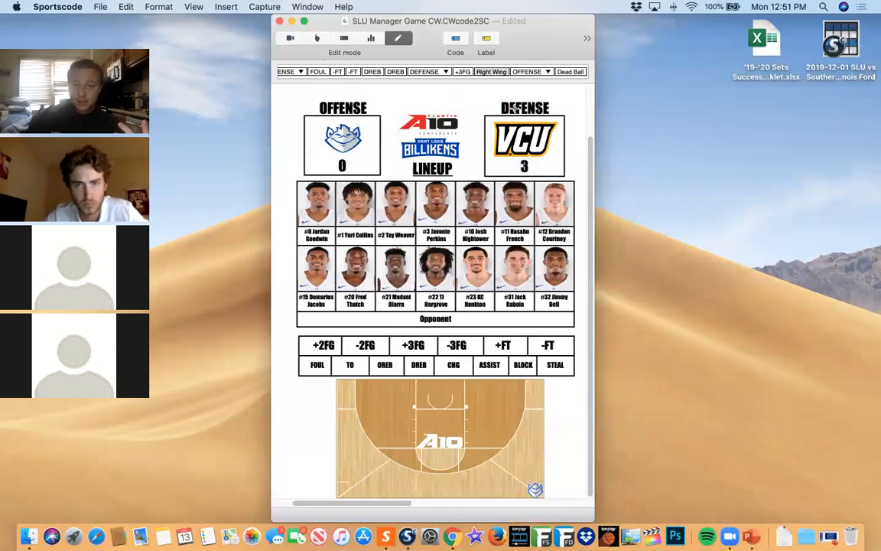
- Shift the Defense score box away from the VCU logo, return it behind the logo and clear the selection
drag(560, 169, 525, 176)
drag(564, 97, 495, 118)
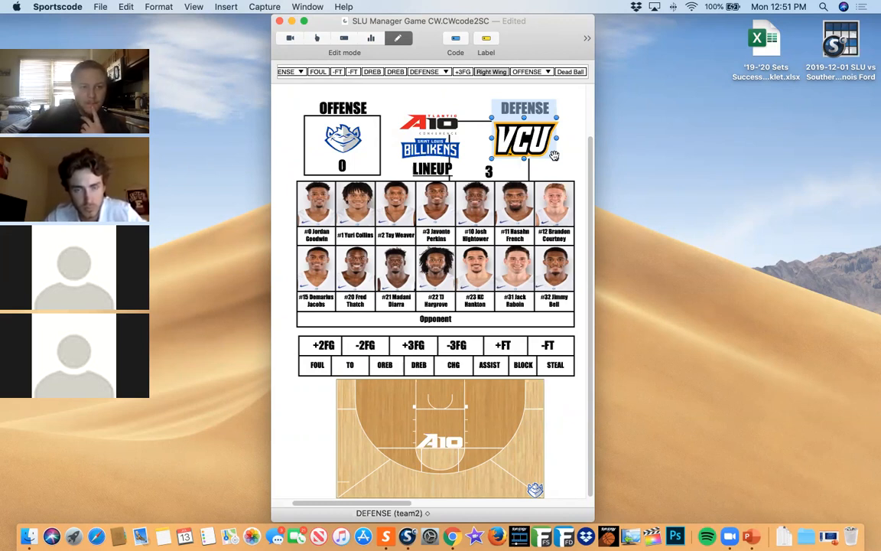
key(super+z)
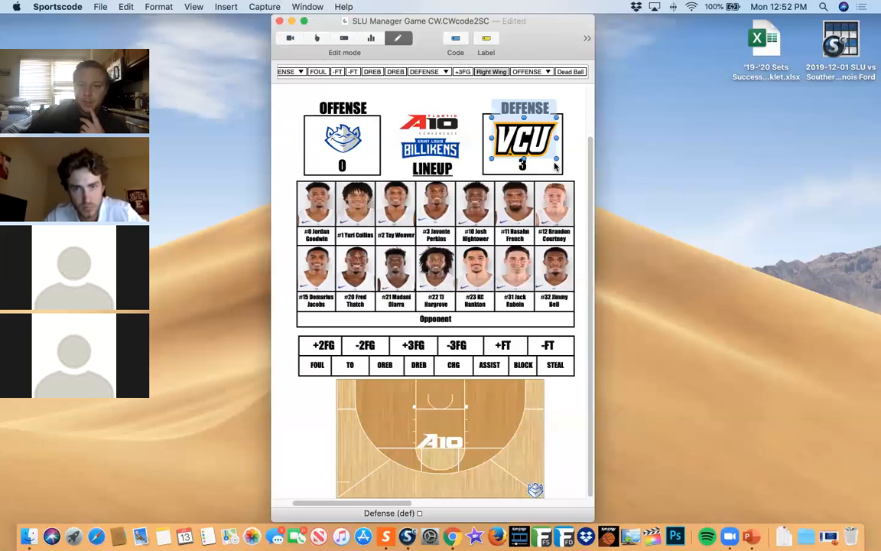
click(277, 220)
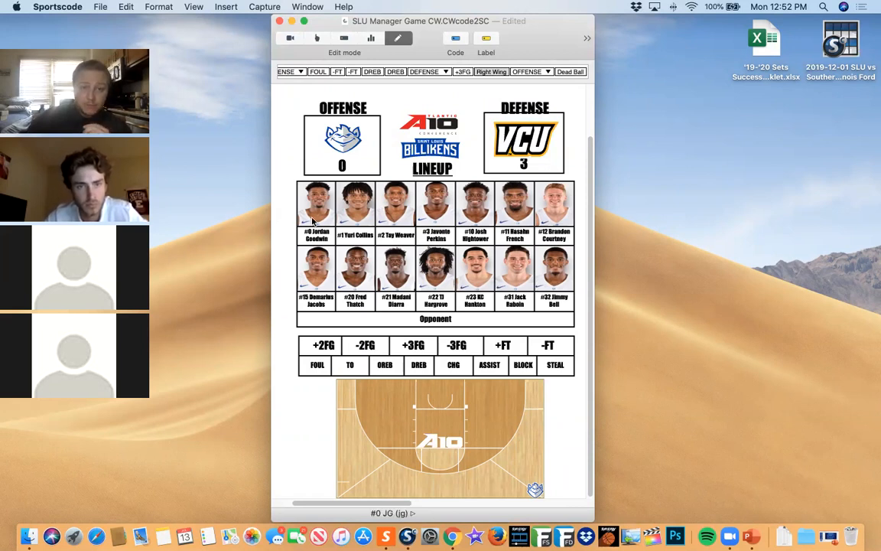
- Examine the #0 player's photo button in the Inspector, including its Action button type, button name and ID
double_click(312, 221)
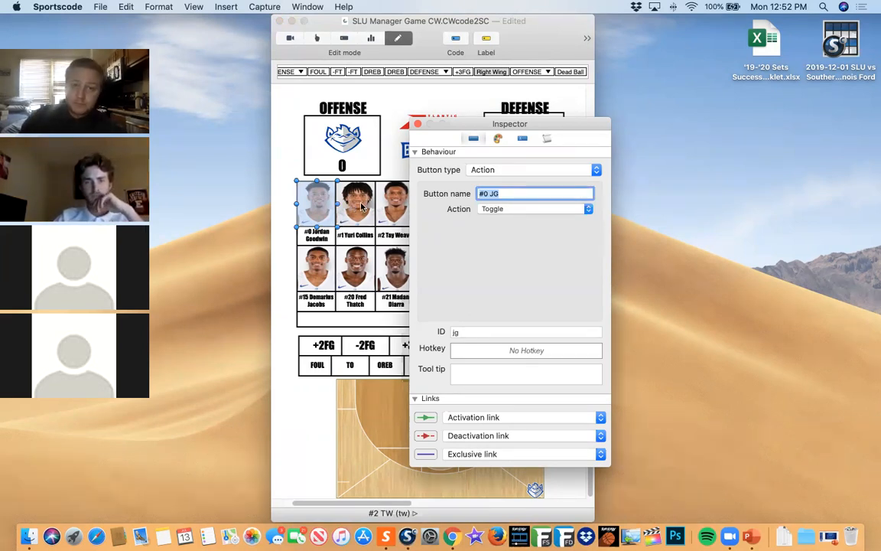
click(513, 173)
click(474, 229)
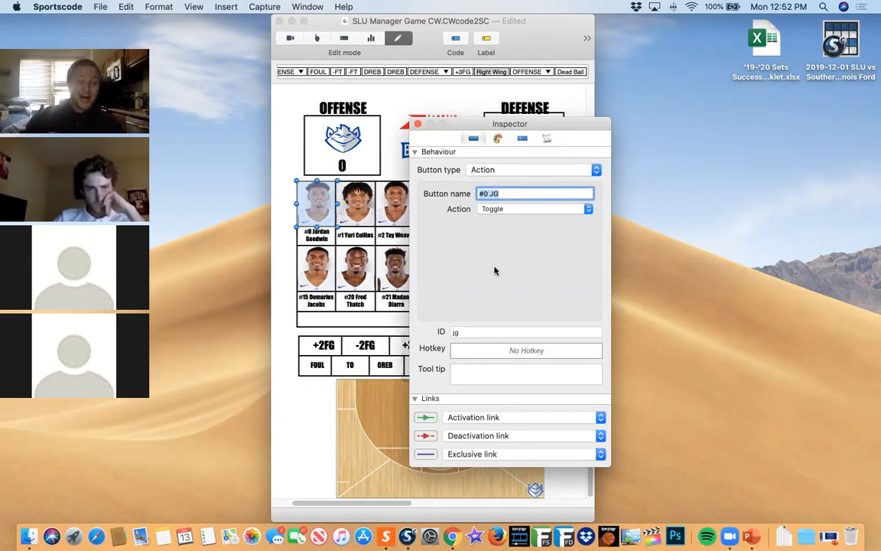
click(511, 194)
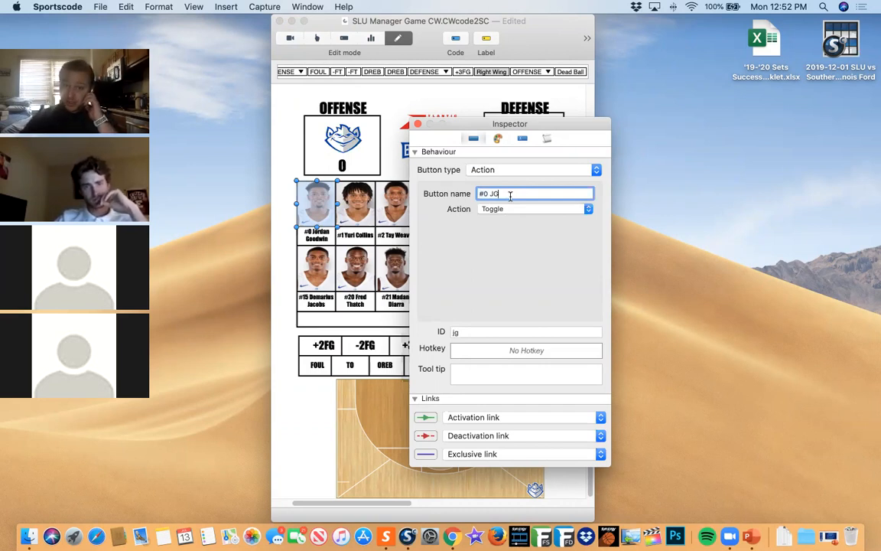
double_click(472, 331)
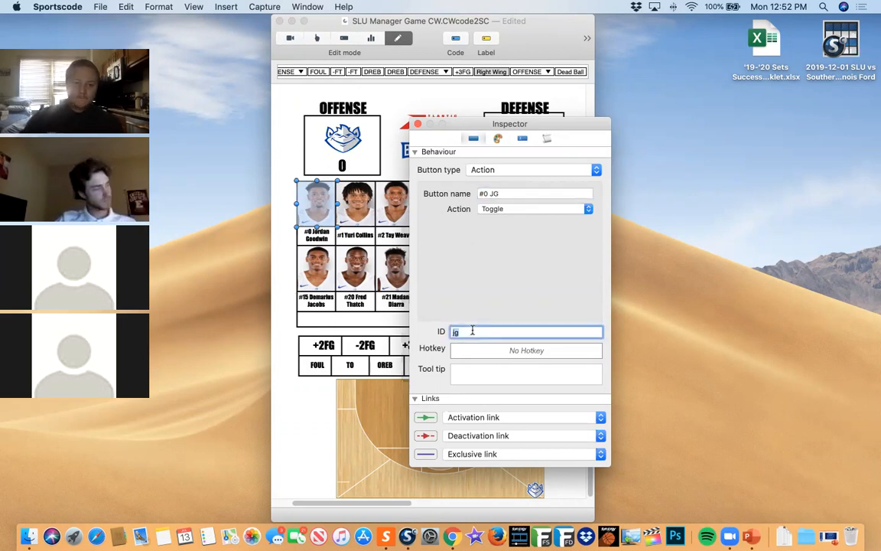
- Move the Inspector beside the code window and compare the names and IDs of the #2, #10, #31 and #21 player buttons
click(383, 201)
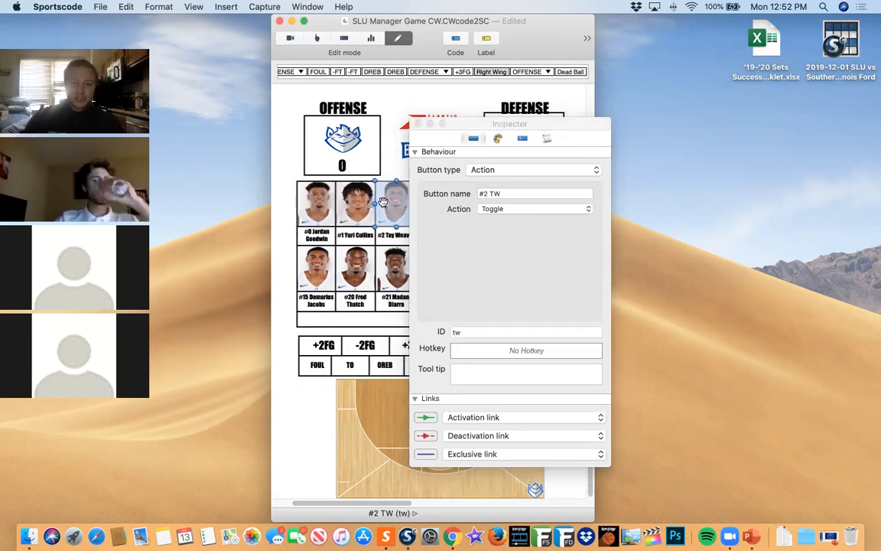
drag(477, 127, 691, 122)
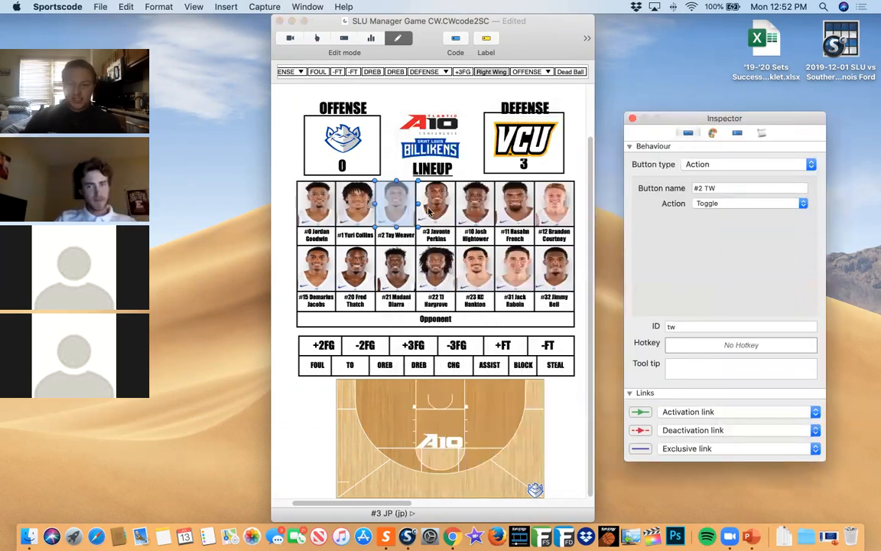
click(476, 205)
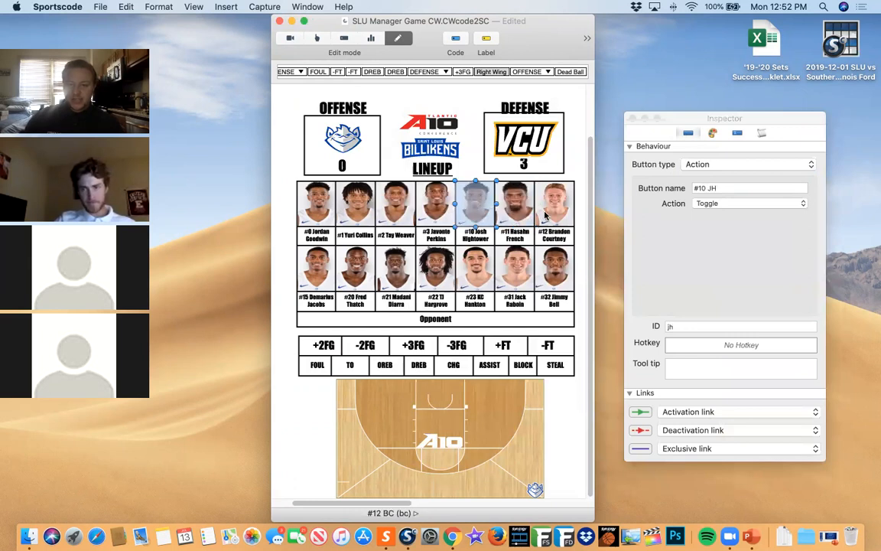
click(504, 261)
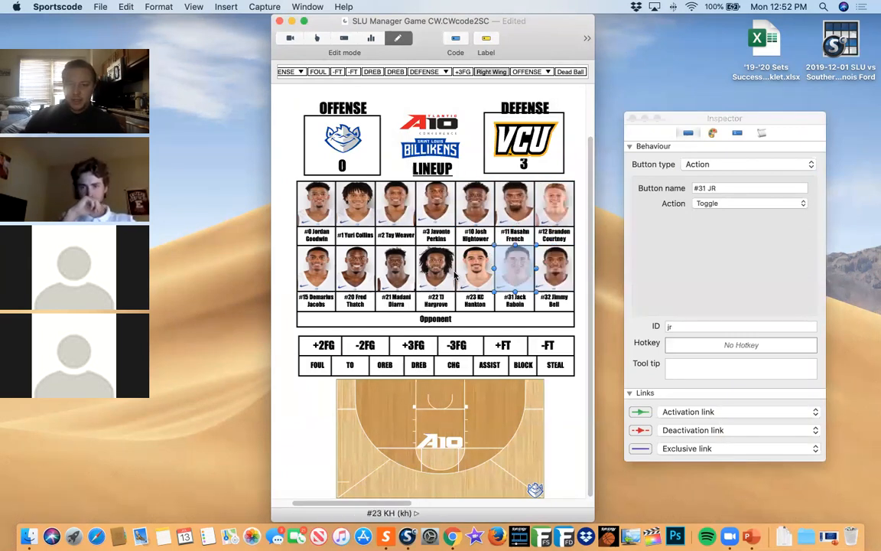
click(409, 264)
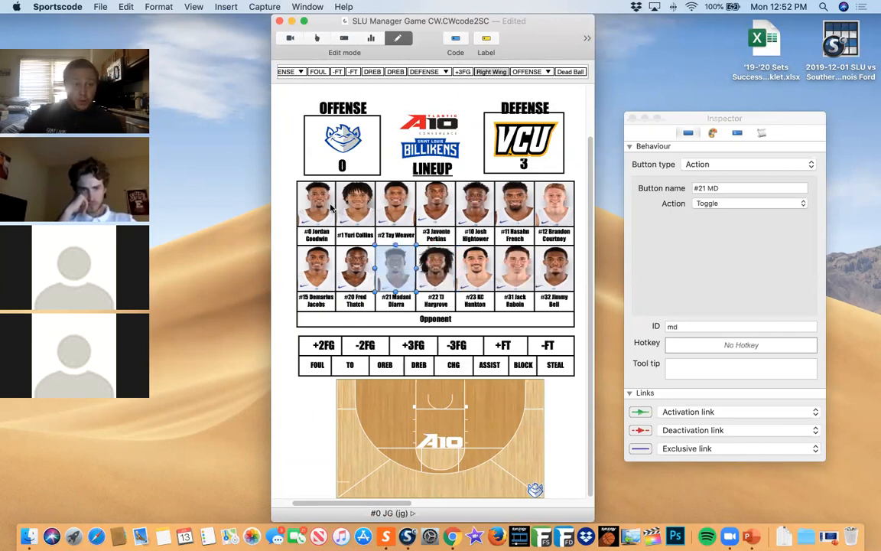
- Review the +2FG label's script and behaviour, recheck the #0 player's button settings, and close the Inspector
click(322, 345)
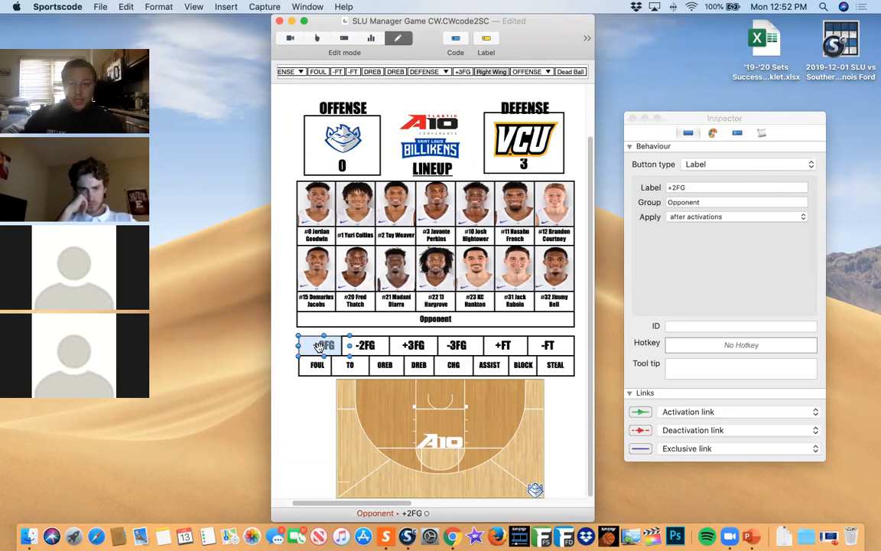
click(762, 134)
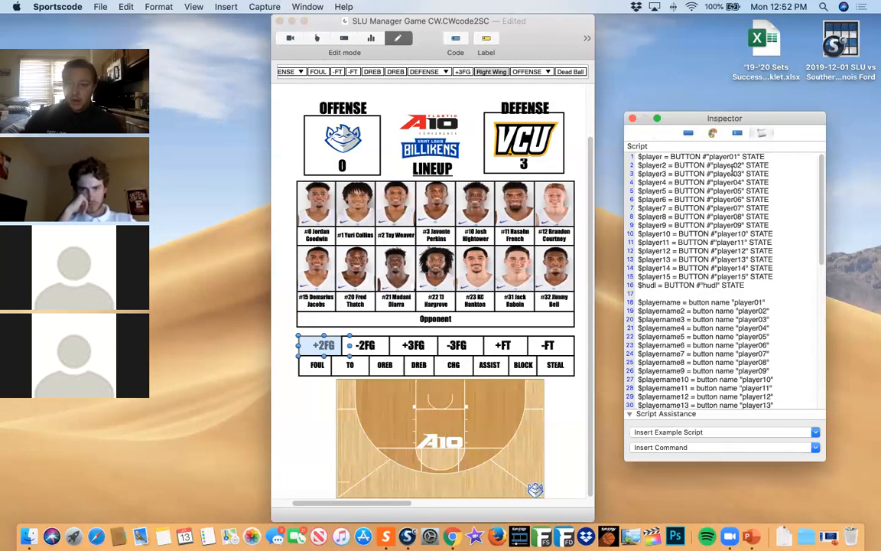
click(689, 133)
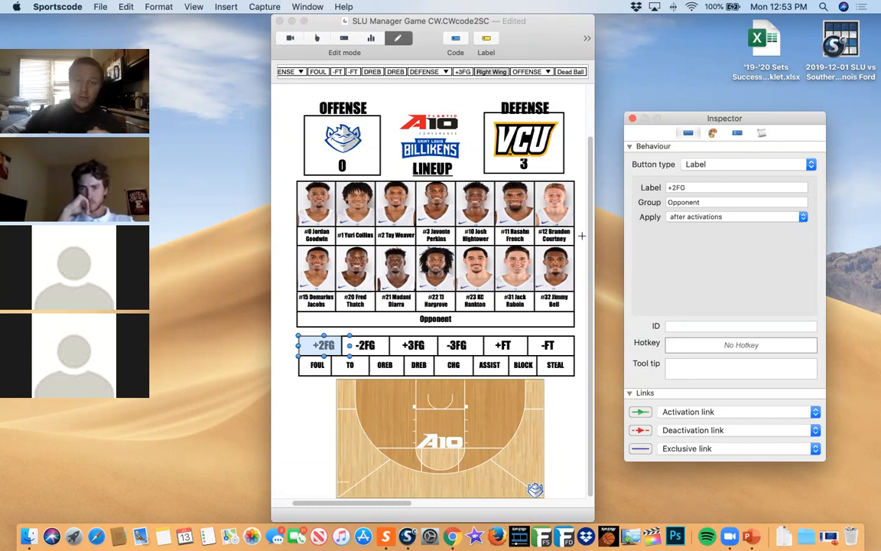
click(321, 221)
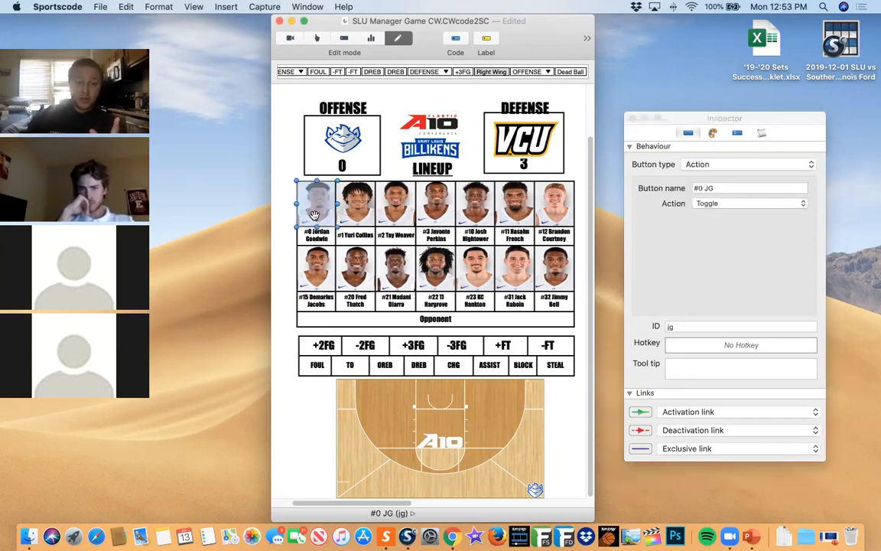
click(633, 118)
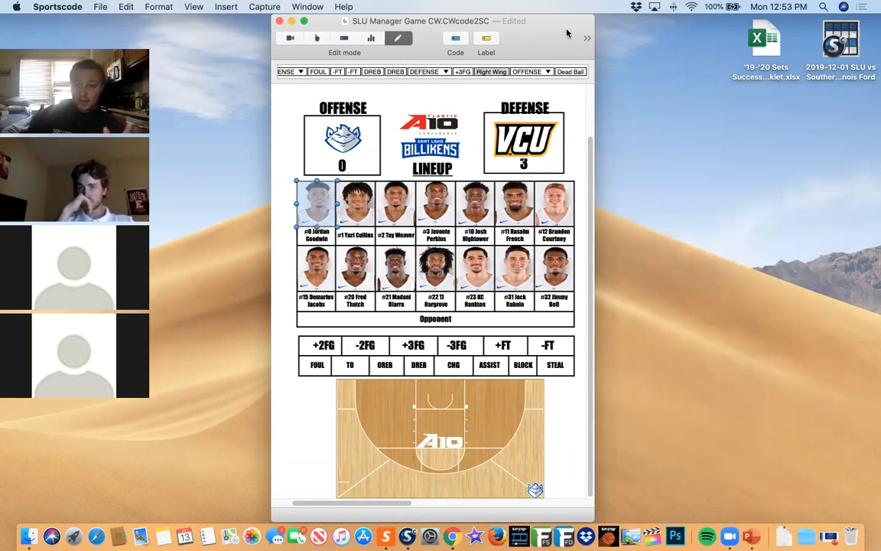
- Widen the code window and move the Player Minutes button and the lineup labels closer to the player grid
drag(567, 25, 531, 25)
double_click(502, 23)
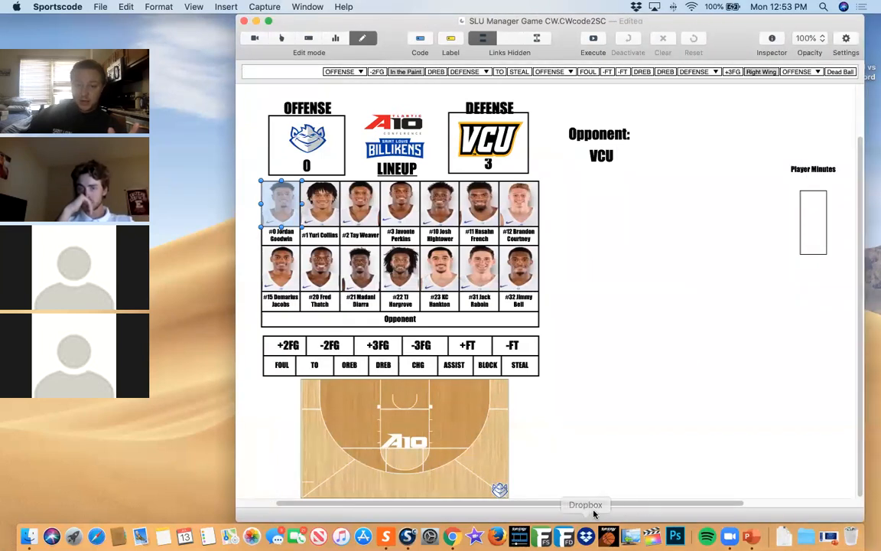
drag(596, 503, 641, 501)
drag(673, 136, 852, 490)
drag(780, 354, 578, 391)
click(709, 462)
drag(680, 504, 596, 503)
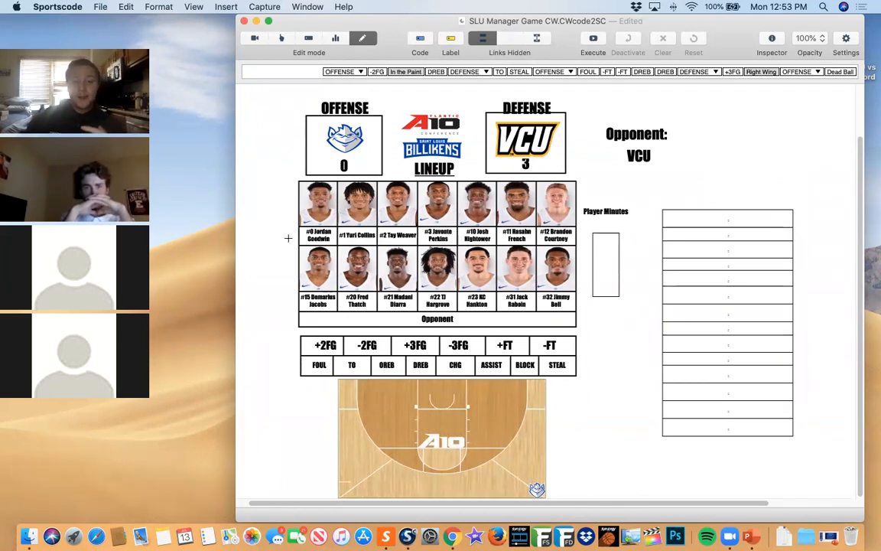
- Switch to Code mode and activate the photo buttons of players #0, #3, #32, #21 and #15 as the lineup
click(281, 37)
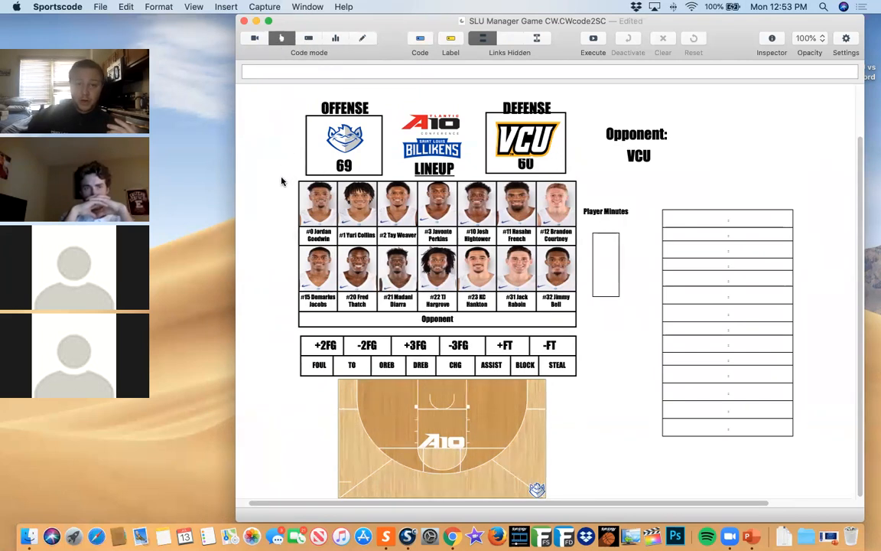
click(318, 218)
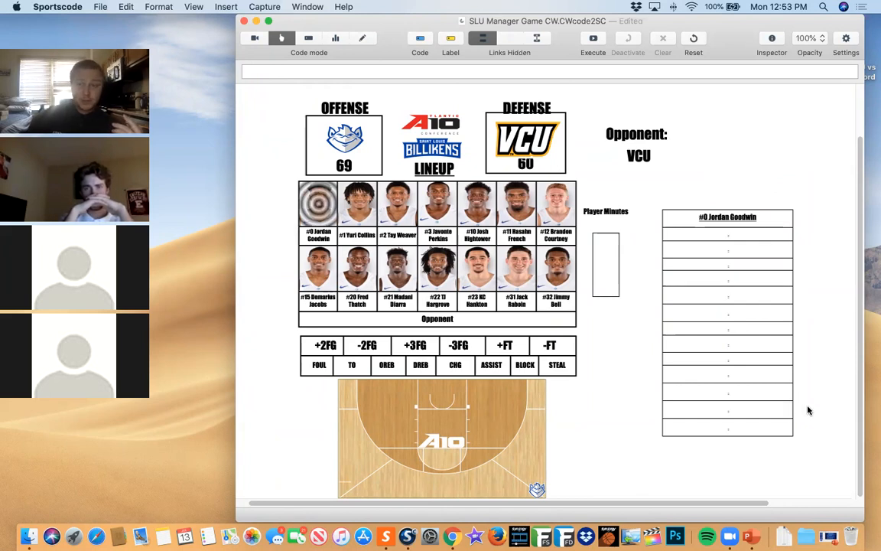
click(437, 205)
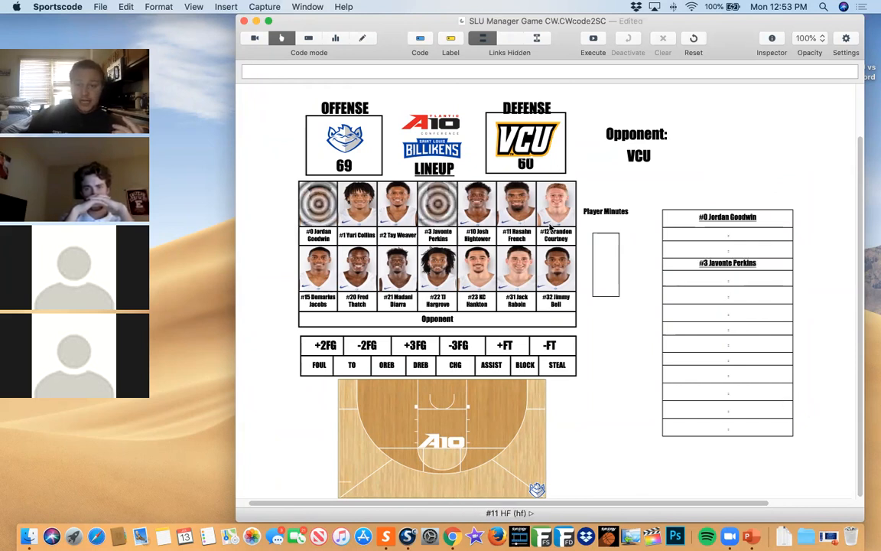
click(558, 273)
click(397, 269)
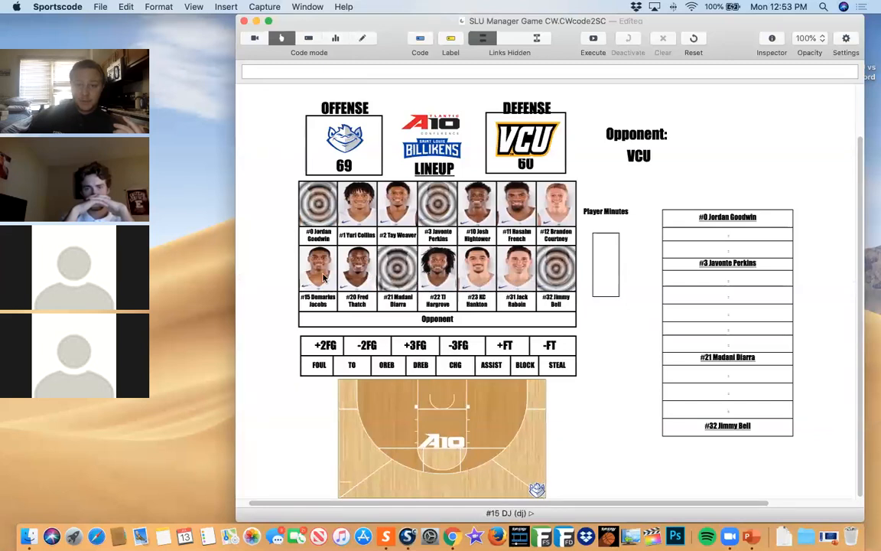
click(318, 269)
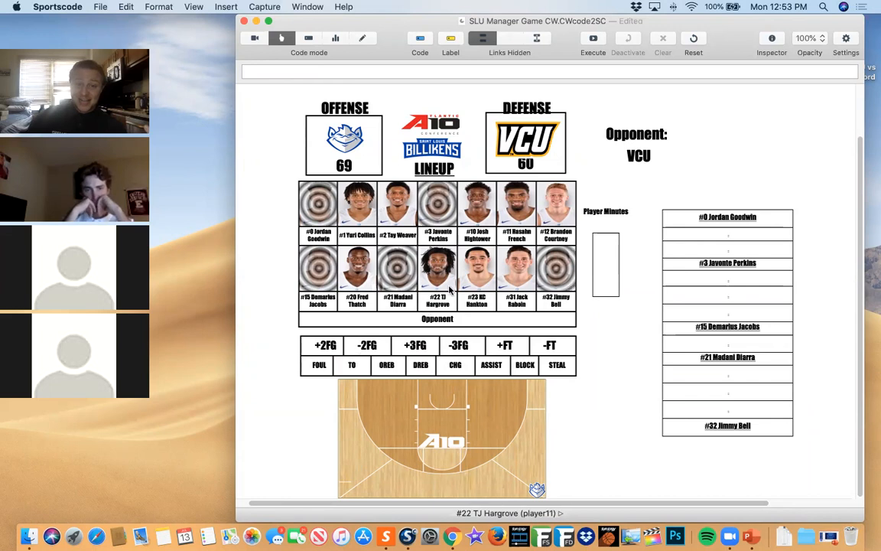
- Add players #11 and #2 to the active lineup and take both out again
click(514, 205)
click(398, 204)
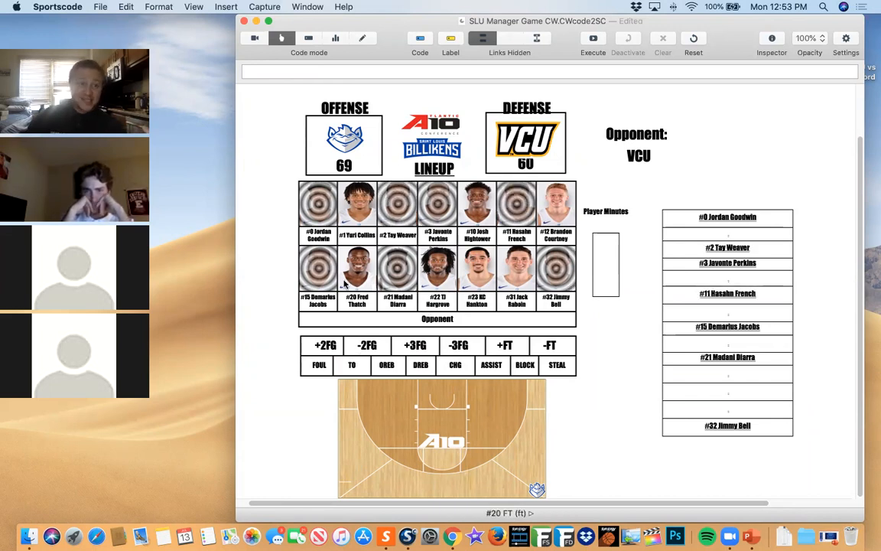
click(399, 217)
click(516, 210)
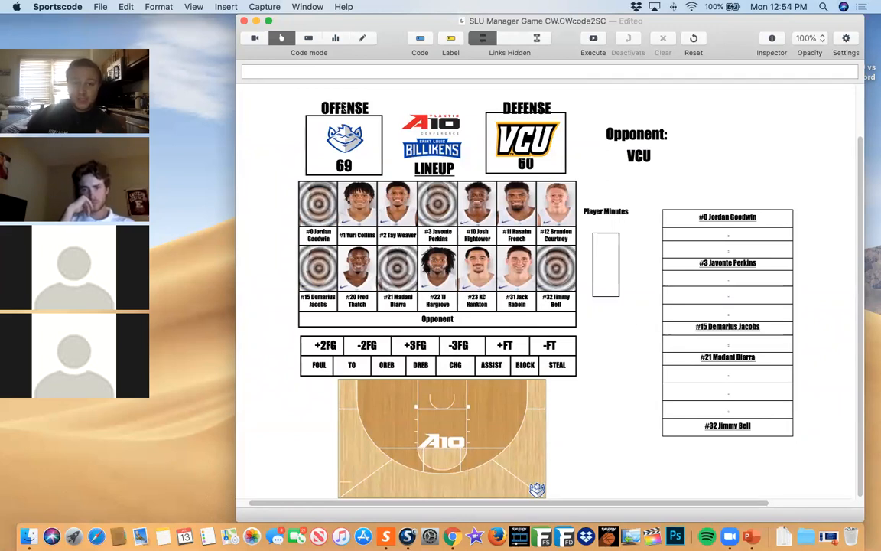
- Display the links above the buttons, examine how they connect the team, player and lineup buttons, and hide them
click(539, 38)
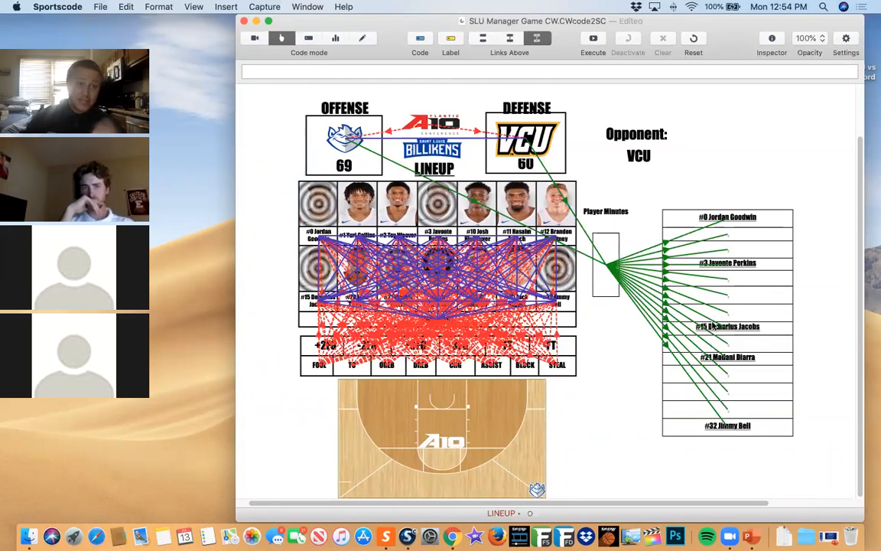
click(483, 38)
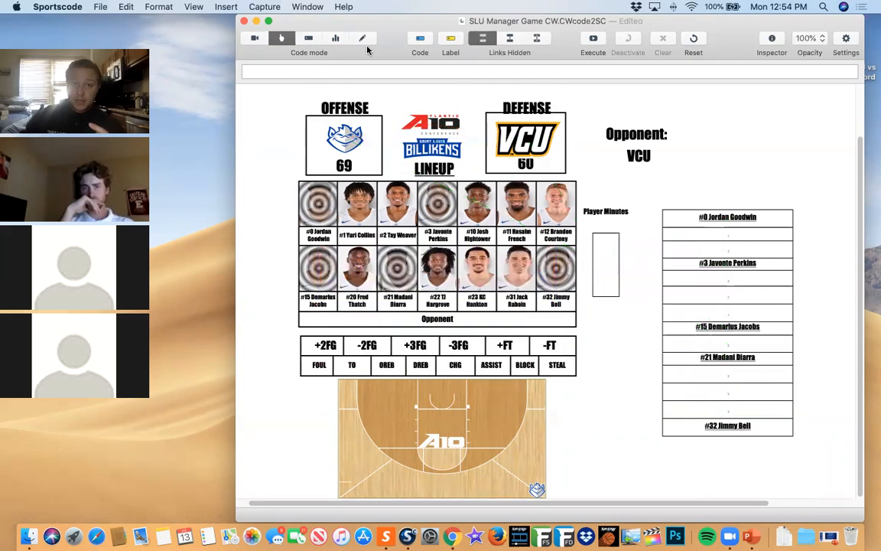
- Compare the scripts of the #0, #10 and #23 lineup labels in Edit mode, close the Inspector and select the Player Minutes button
click(363, 38)
double_click(750, 220)
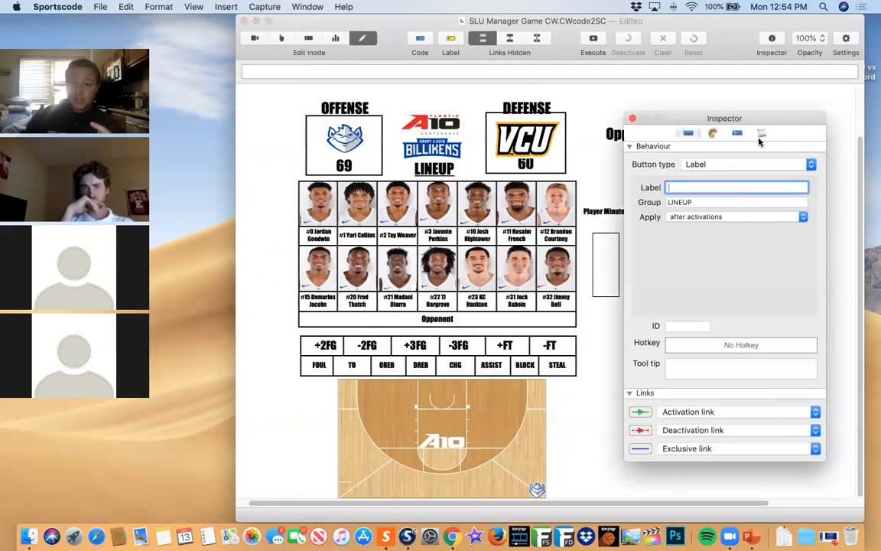
click(762, 133)
drag(769, 126, 532, 118)
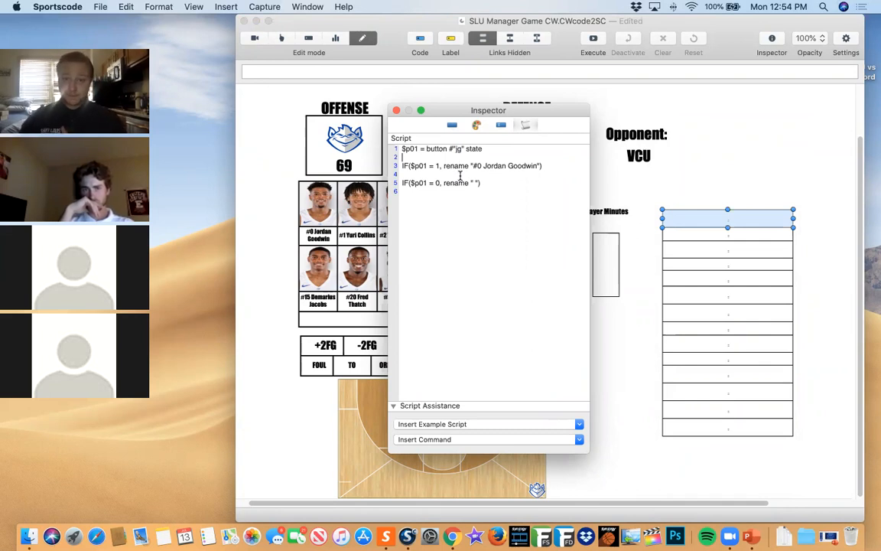
click(680, 276)
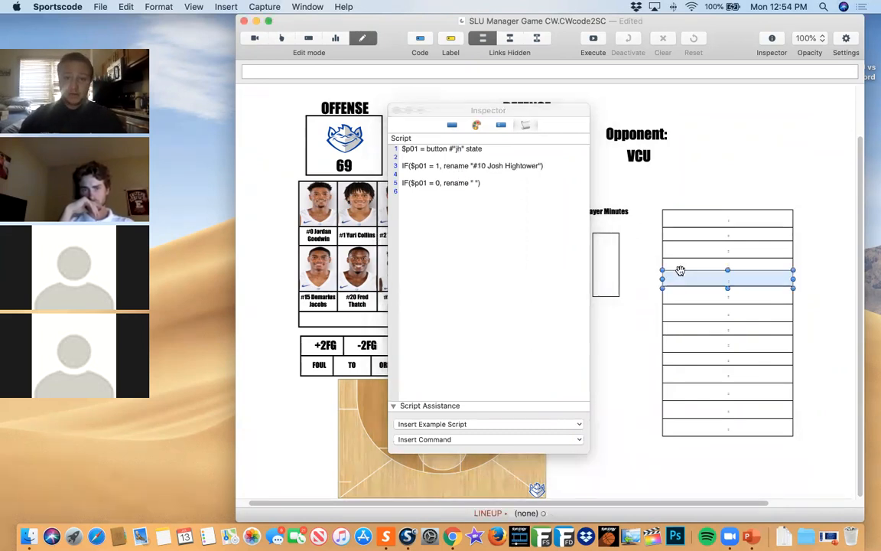
click(699, 323)
click(720, 392)
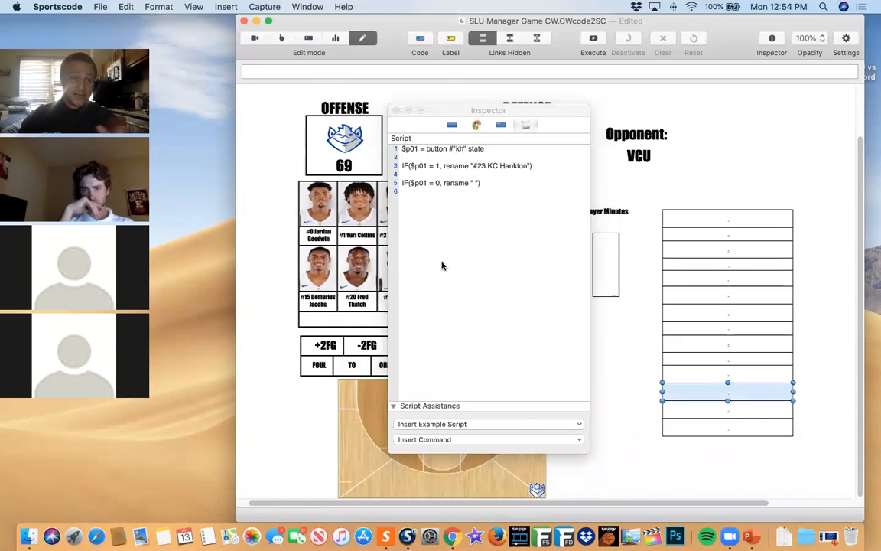
click(396, 110)
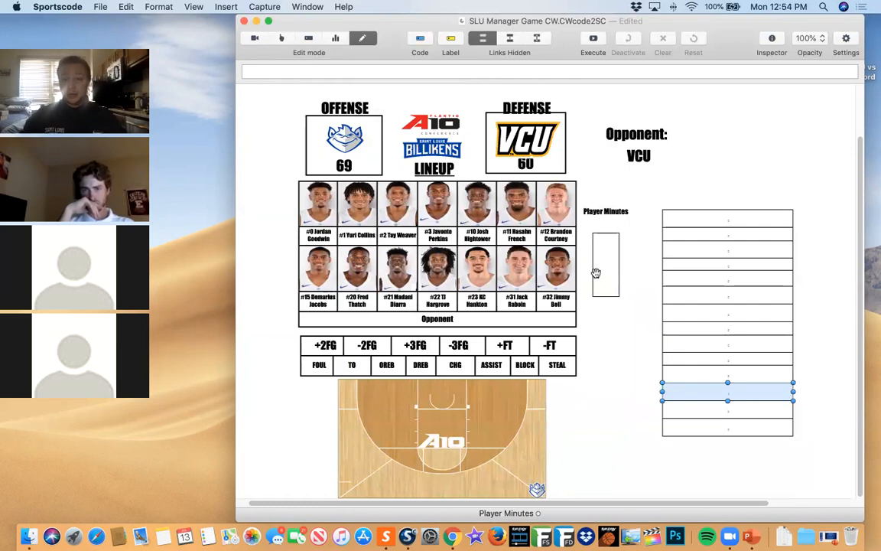
click(596, 273)
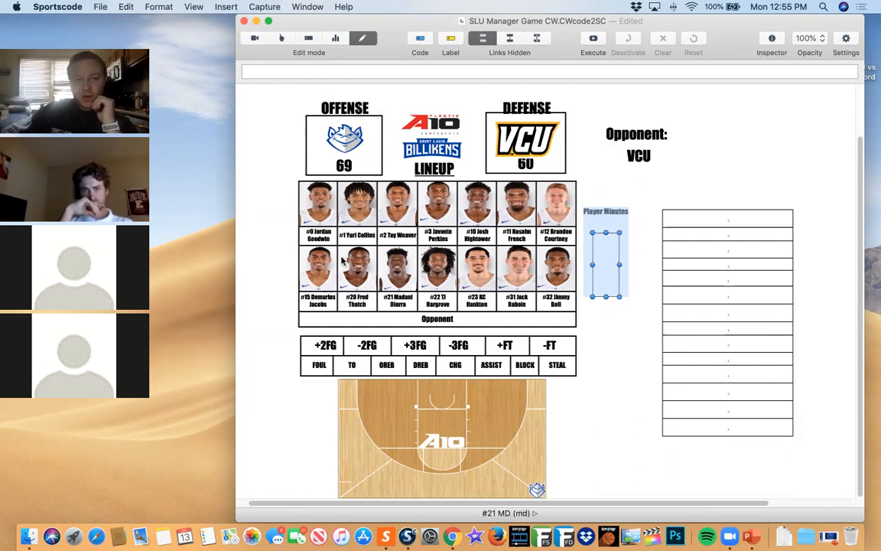
- Examine the #0 player name button's behaviour settings and ID, and move the Inspector off the player grid
double_click(307, 240)
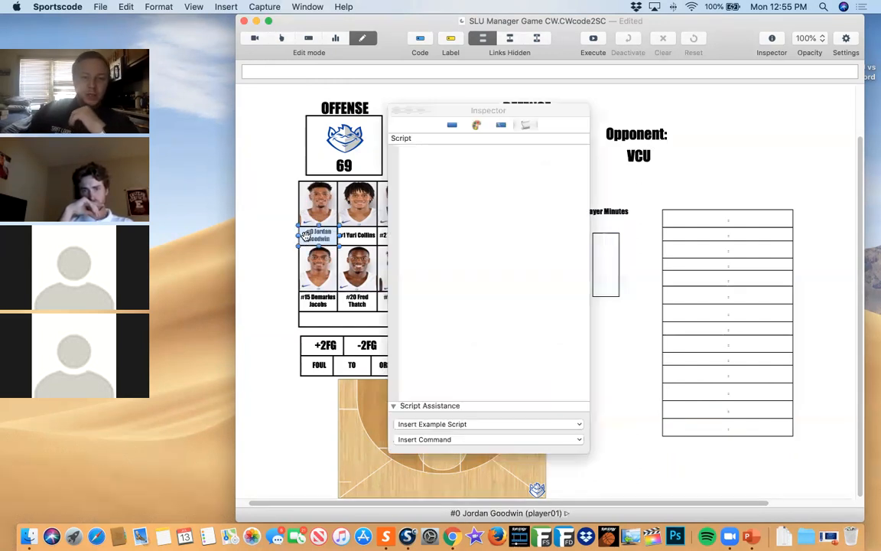
click(452, 124)
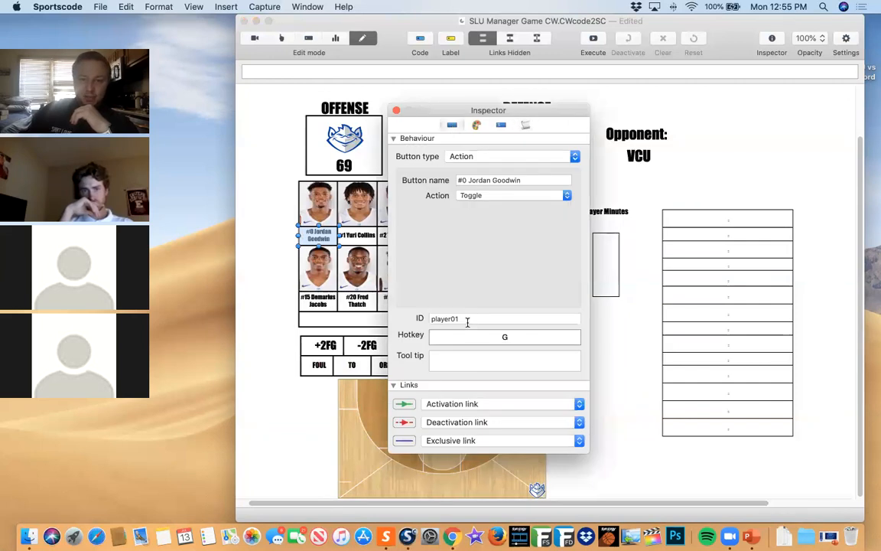
click(471, 321)
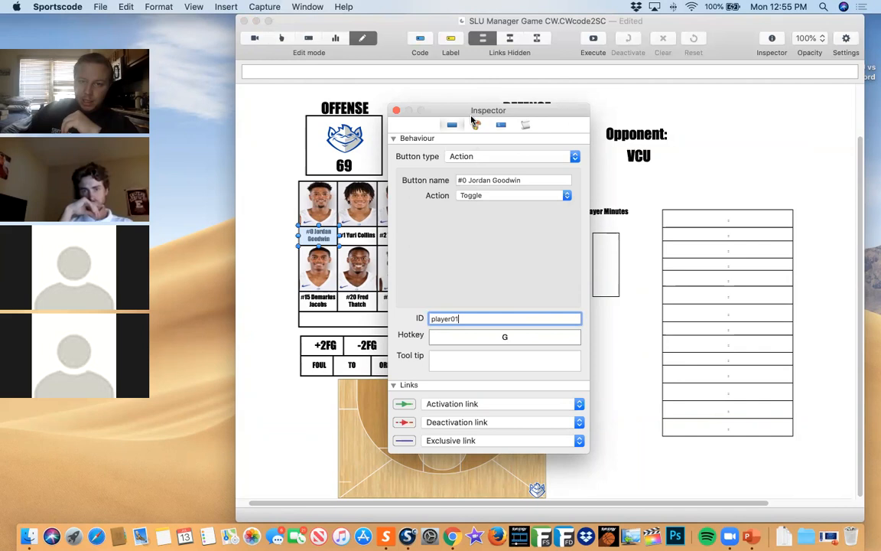
drag(536, 116, 725, 98)
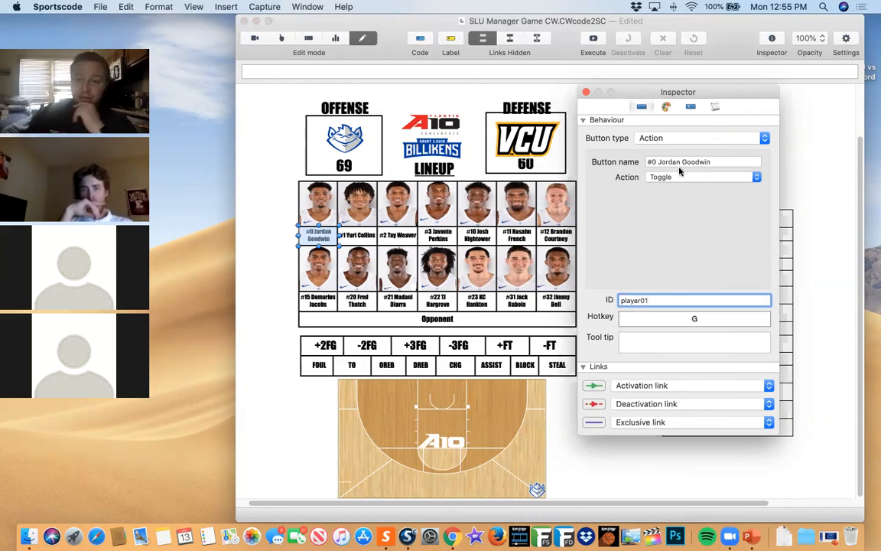
- Test switching between the #0, #1, #12 and #32 name buttons in Report mode, try the +2FG label, and close the Inspector
click(335, 39)
click(321, 237)
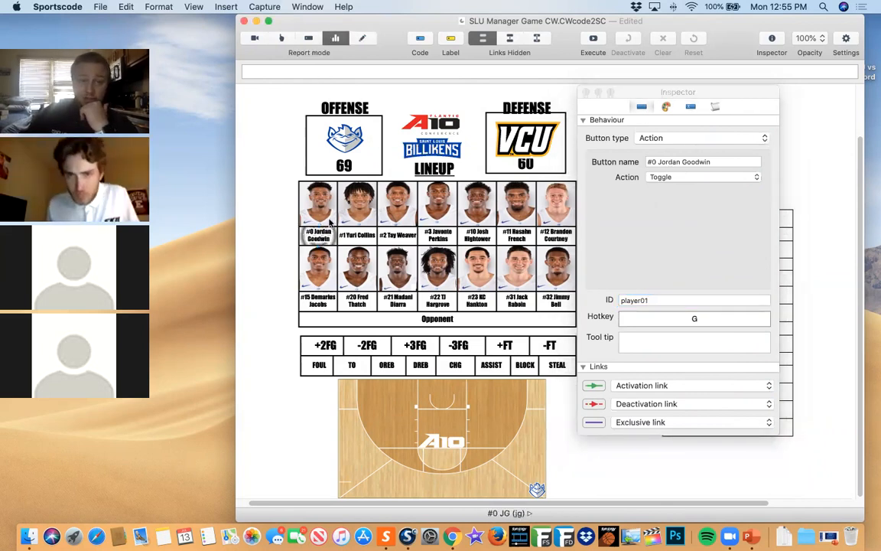
click(362, 238)
click(320, 238)
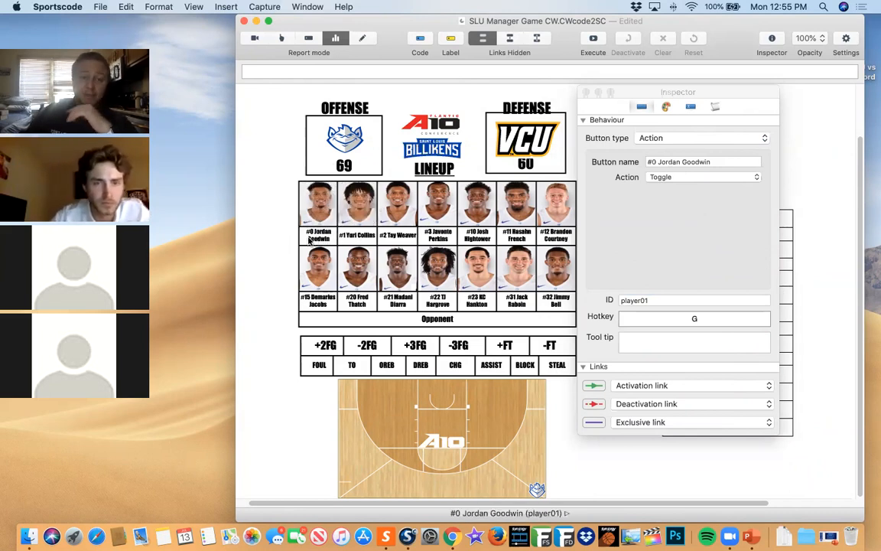
click(365, 245)
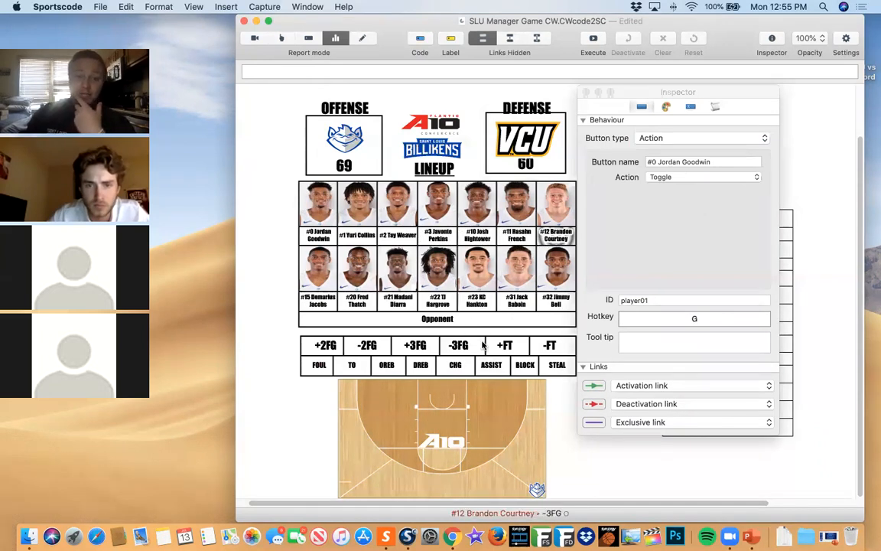
click(556, 306)
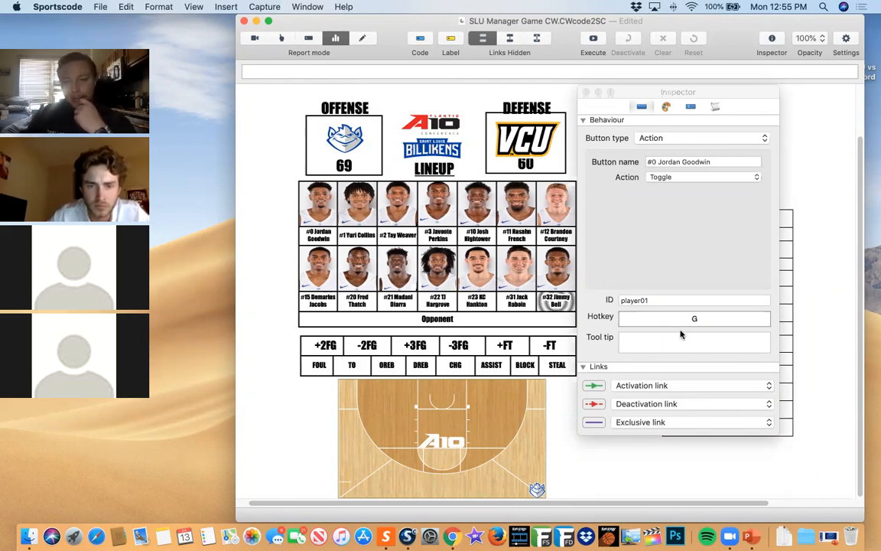
click(332, 345)
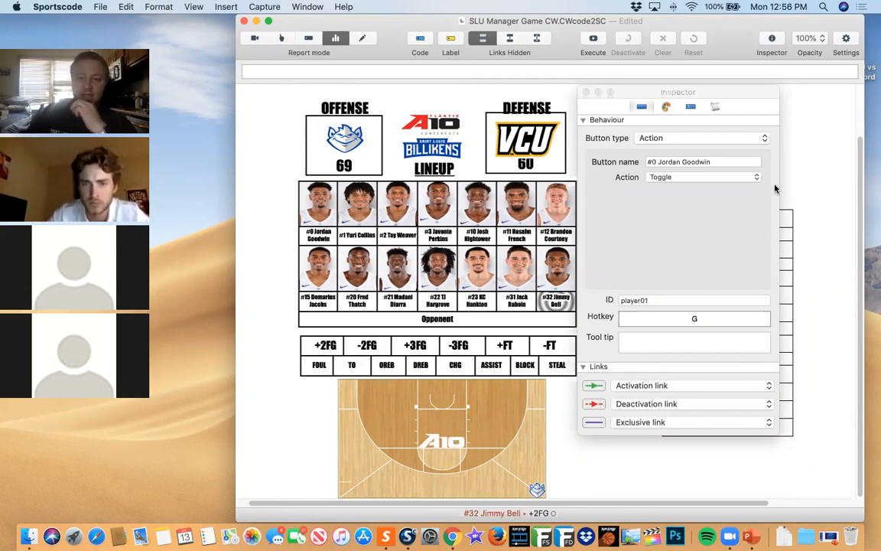
click(587, 92)
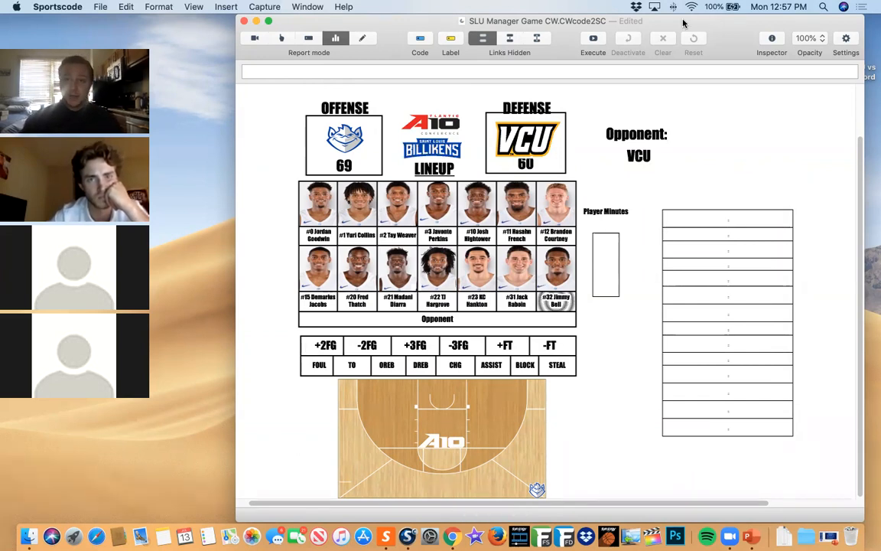
click(347, 138)
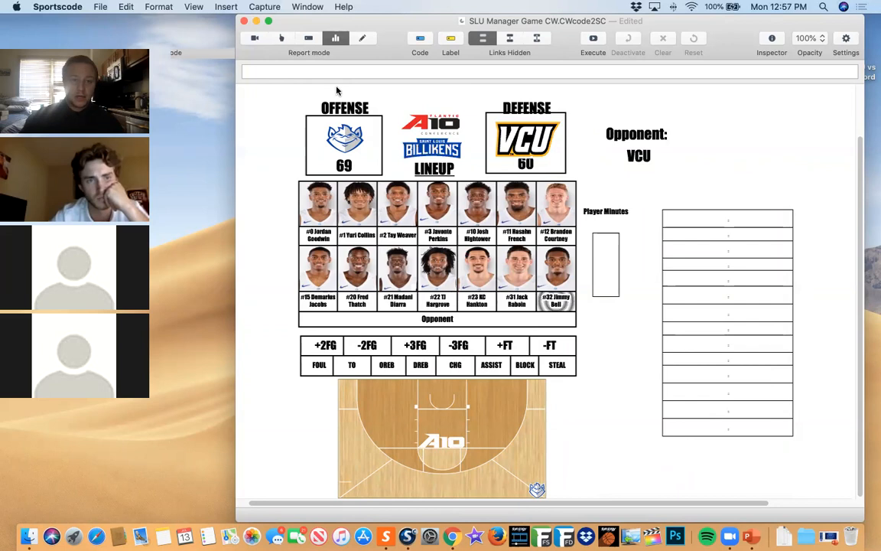
click(324, 156)
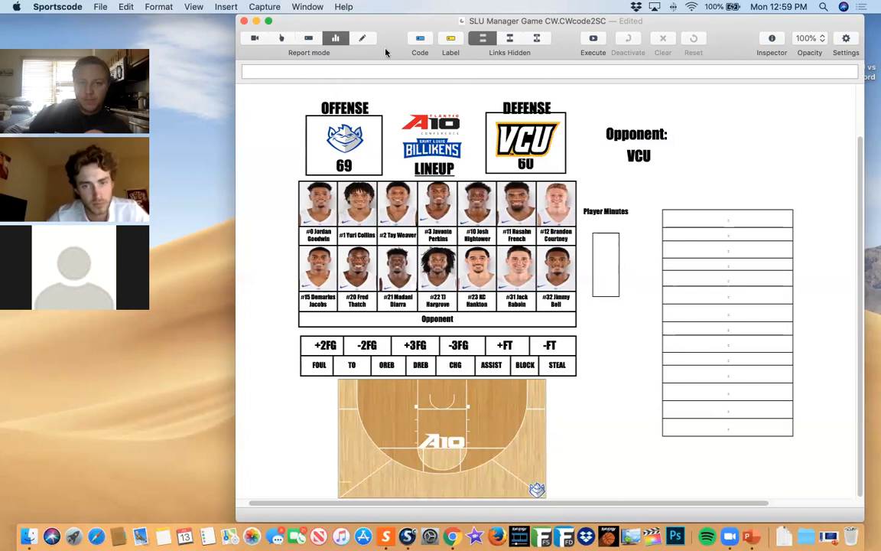
- Open the +2FG label's script in Edit mode, enlarge the Inspector and place it beside the player grid to review the player variables
click(362, 40)
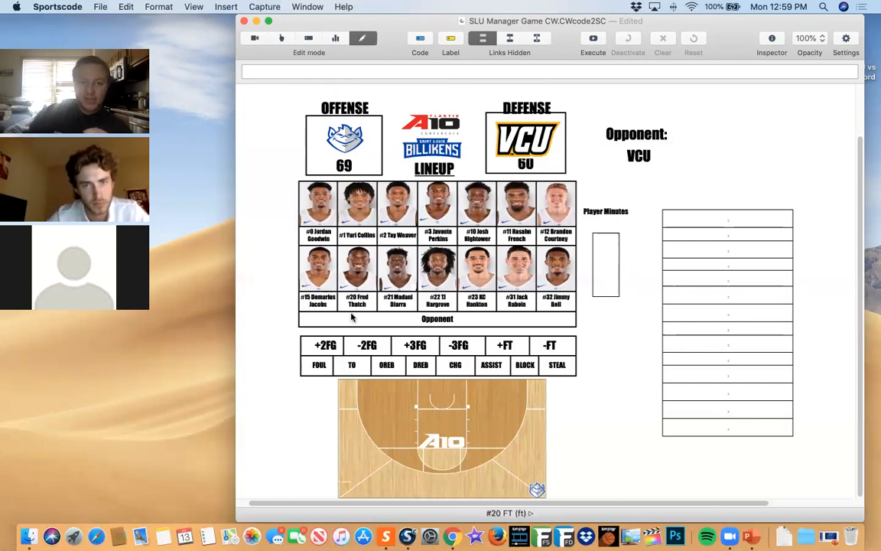
double_click(325, 349)
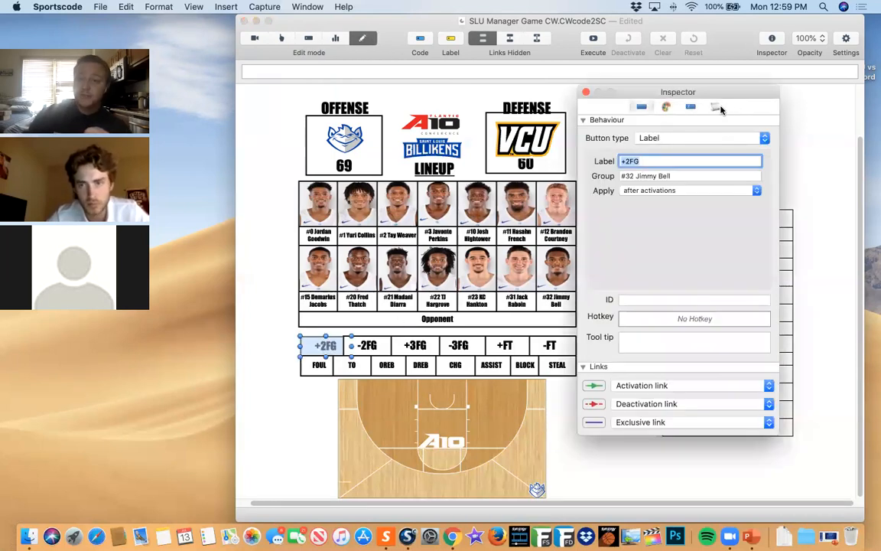
click(715, 107)
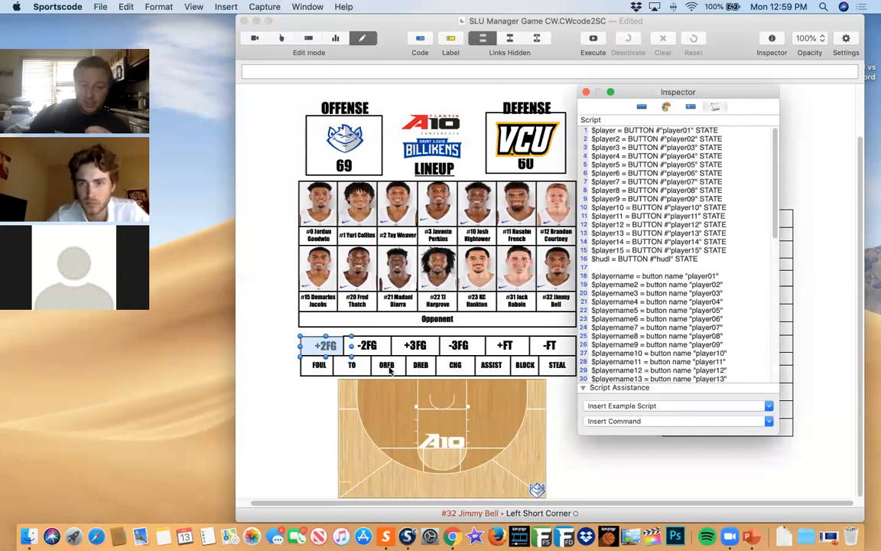
drag(670, 86, 352, 25)
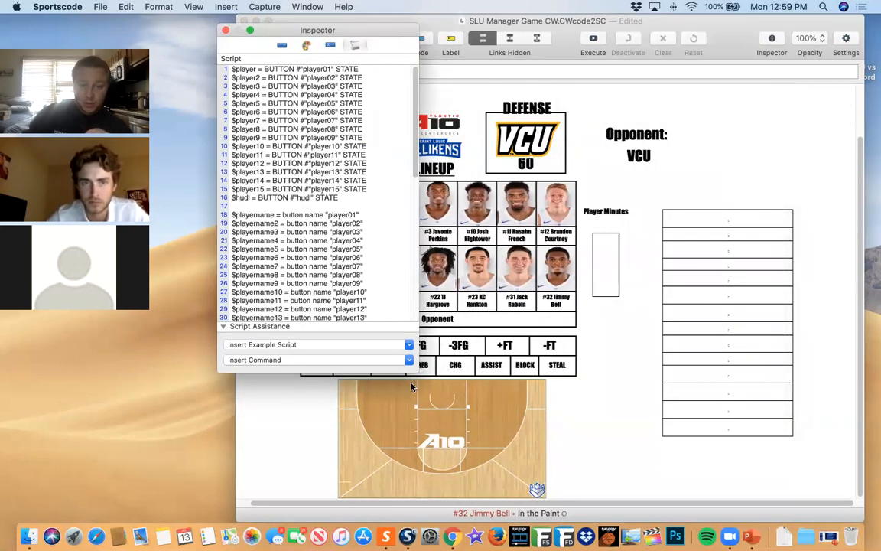
drag(411, 372, 698, 520)
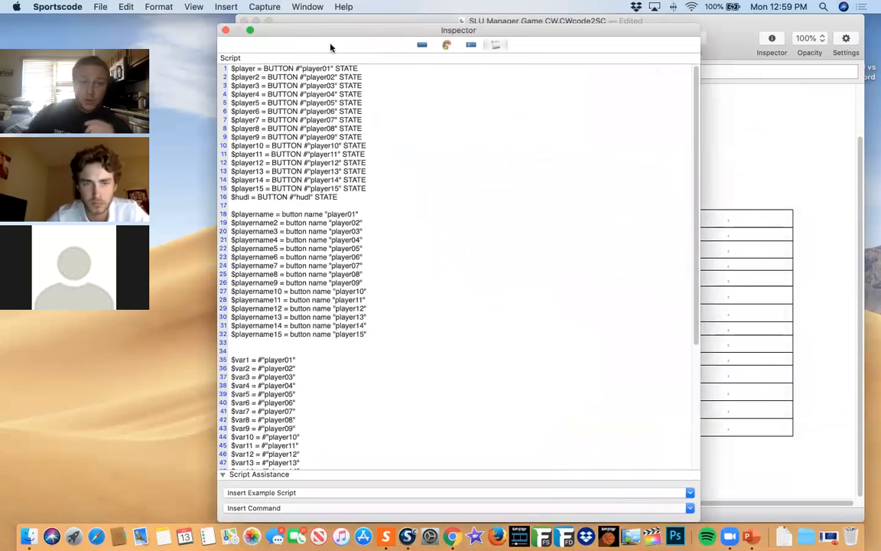
drag(309, 36, 636, 43)
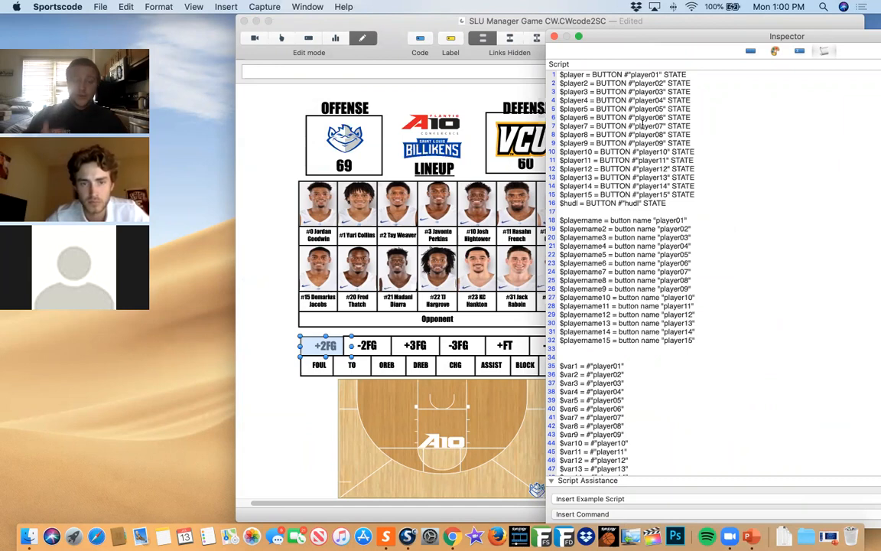
- Examine the +2FG script block by block: the BUTTON STATE lines, the button name lines, the $var1 to $var15 definitions and the IF rename conditions
triple_click(679, 206)
drag(607, 178, 543, 74)
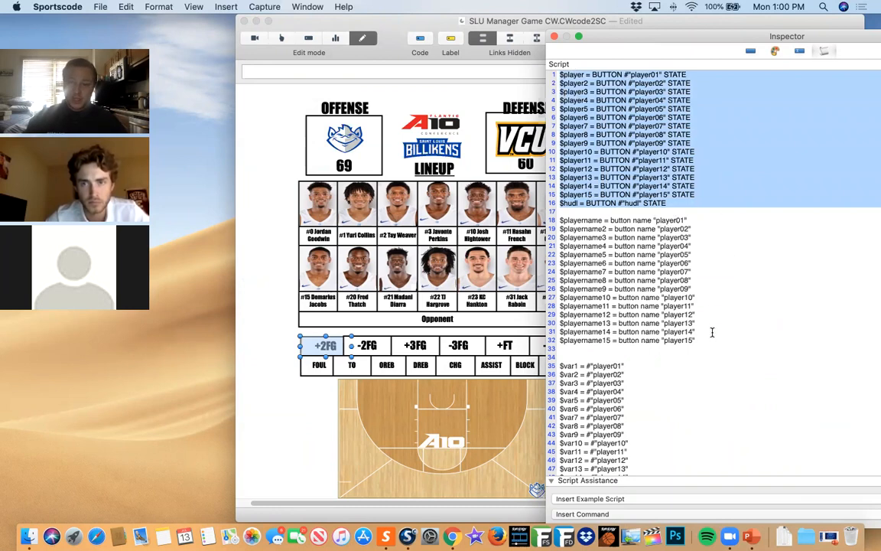
drag(714, 347, 560, 216)
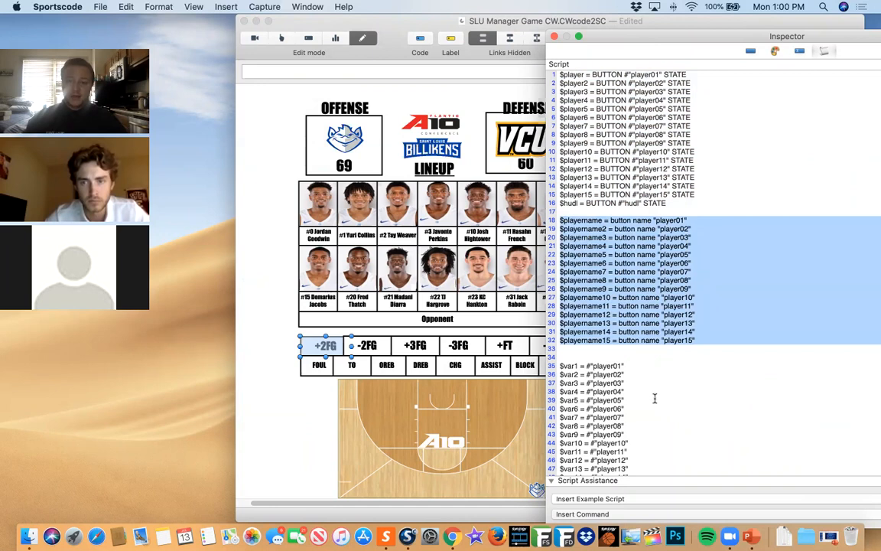
scroll(655, 399, down, 2)
drag(646, 469, 561, 342)
scroll(660, 404, down, 4)
scroll(660, 404, down, 2)
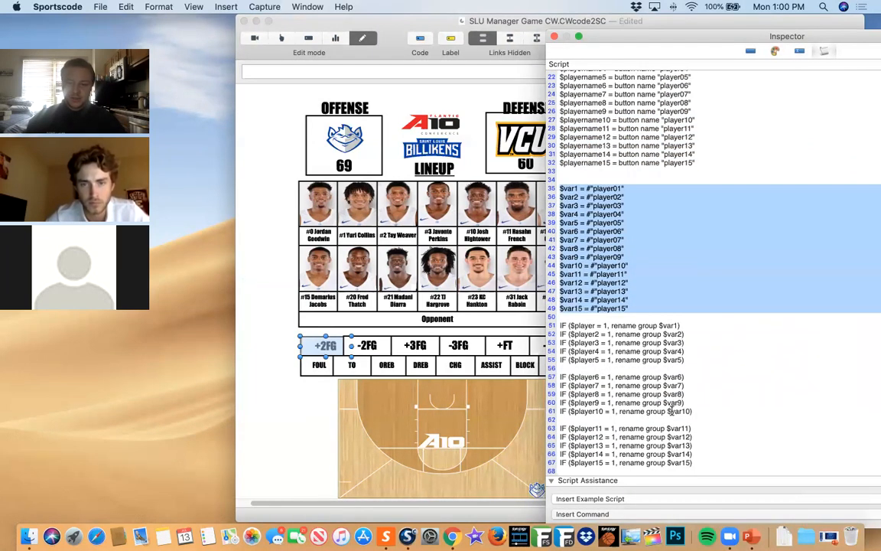
scroll(677, 283, down, 2)
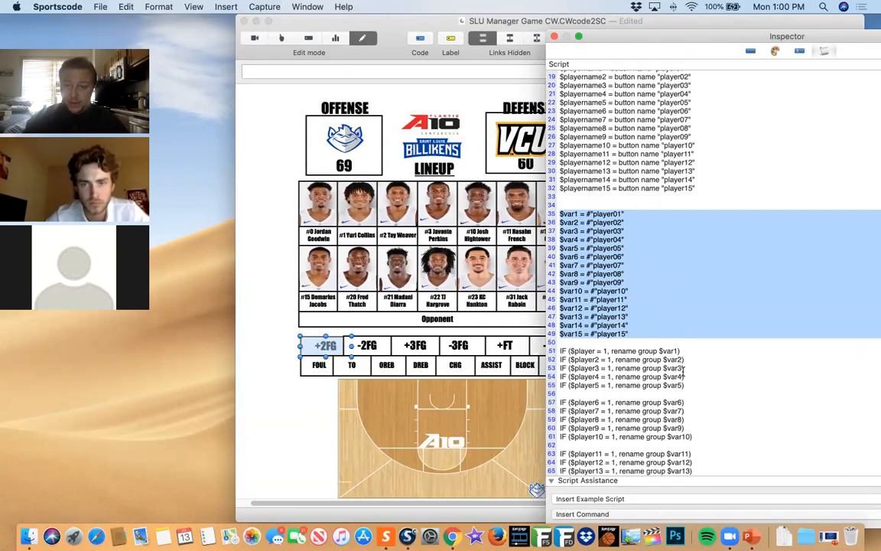
scroll(684, 372, down, 2)
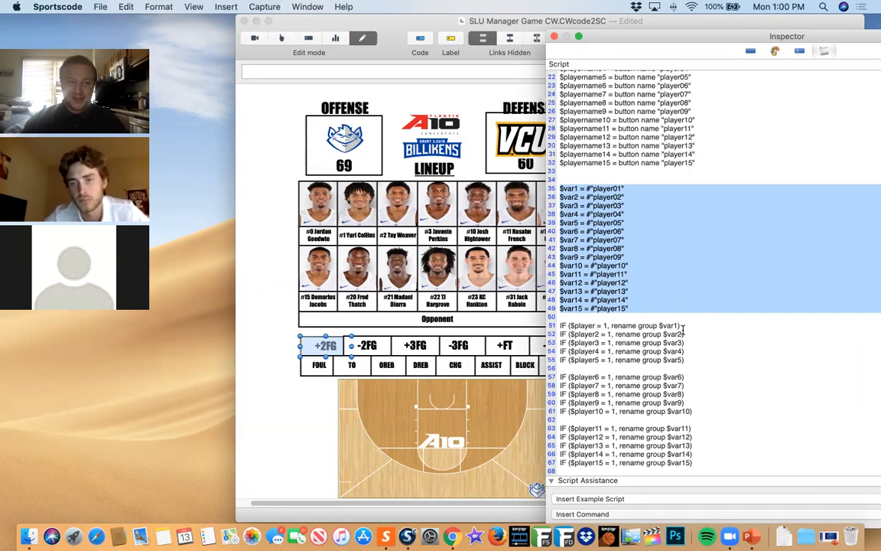
scroll(759, 271, up, 10)
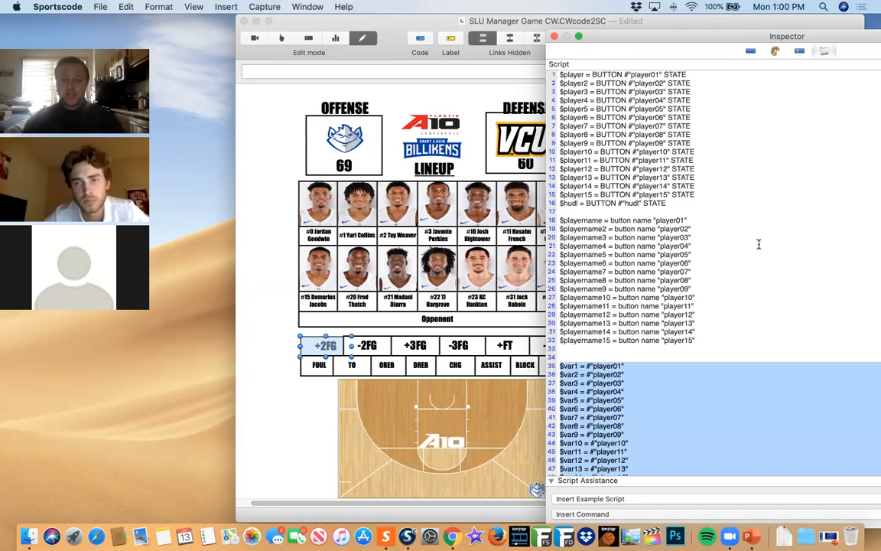
- Highlight the button state block, the BUTTON #"player01" STATE expression in line 1 and the $playername definition in line 18
drag(668, 203, 559, 75)
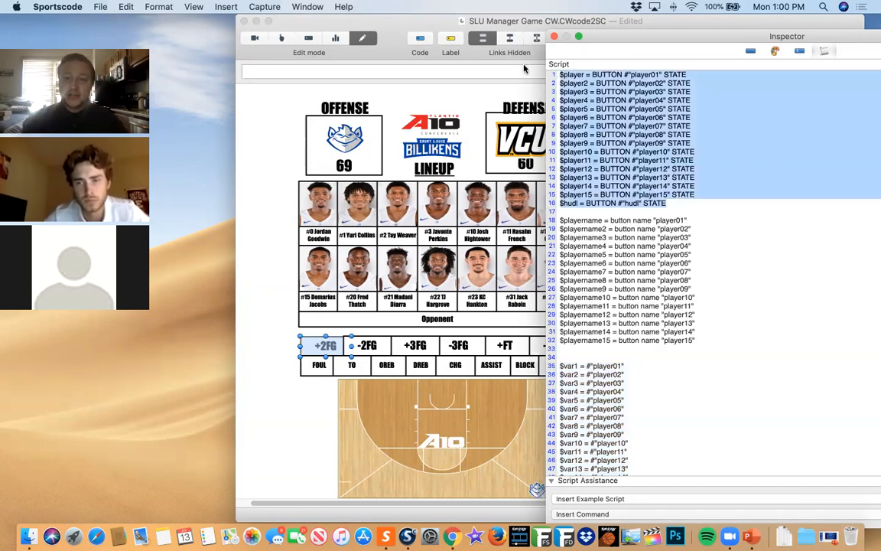
click(644, 136)
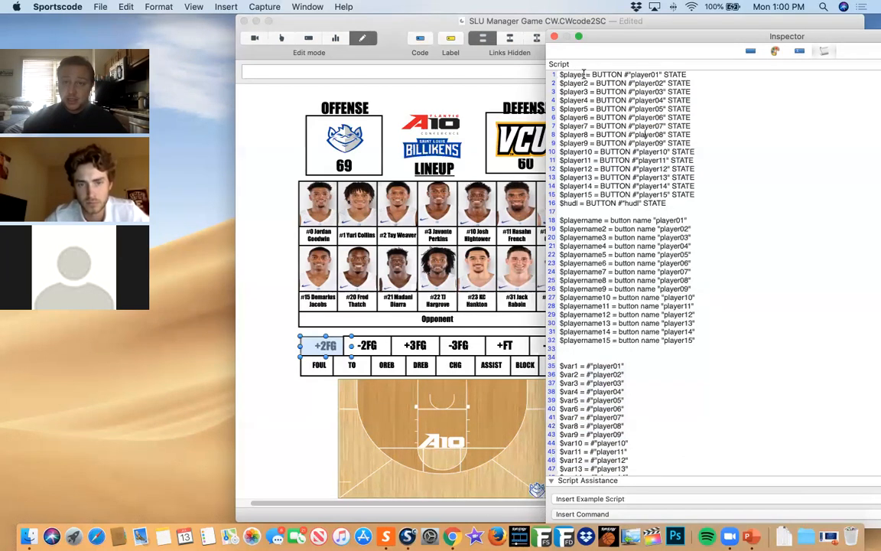
drag(593, 74, 769, 70)
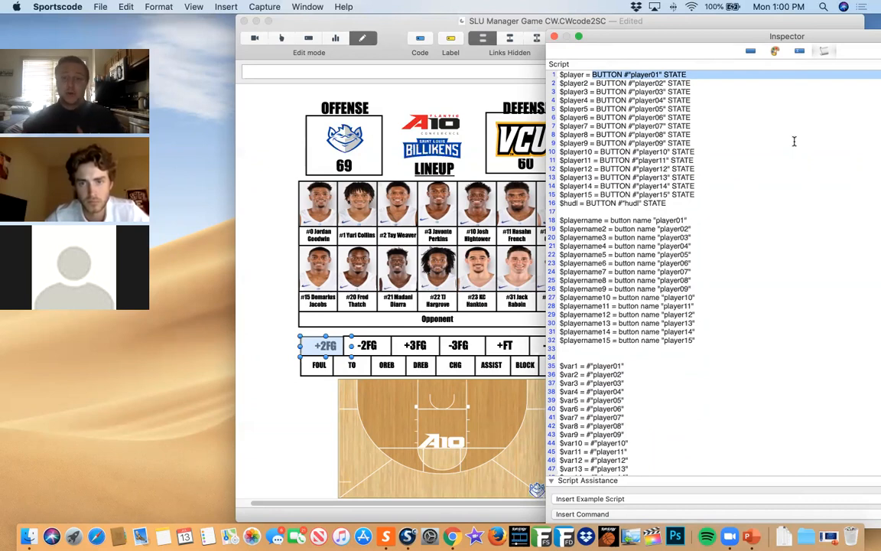
drag(688, 221, 557, 220)
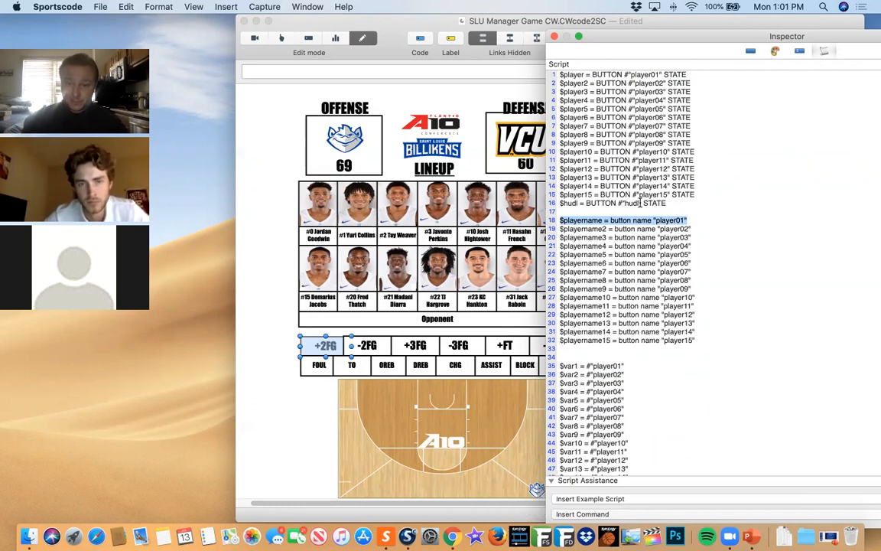
- Examine the $var1 = #"player01" definition in line 35 of the script
scroll(671, 262, down, 6)
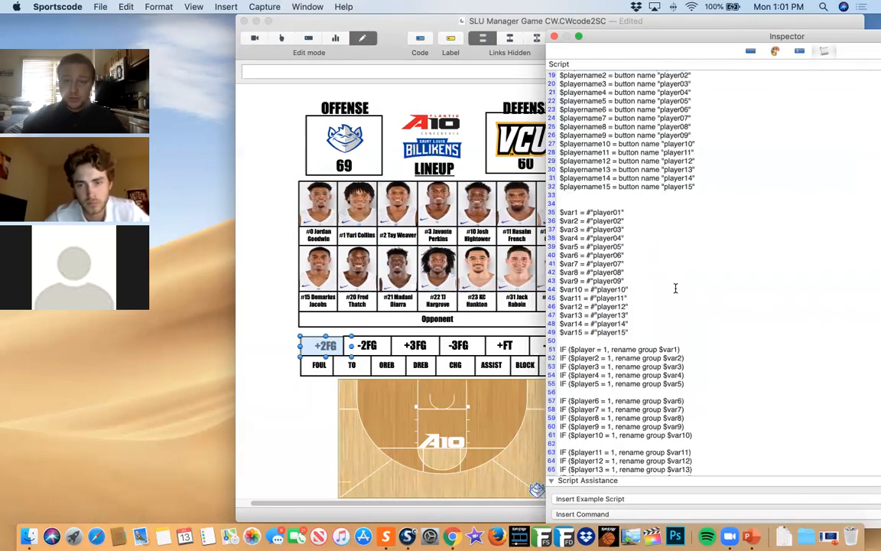
scroll(673, 285, up, 2)
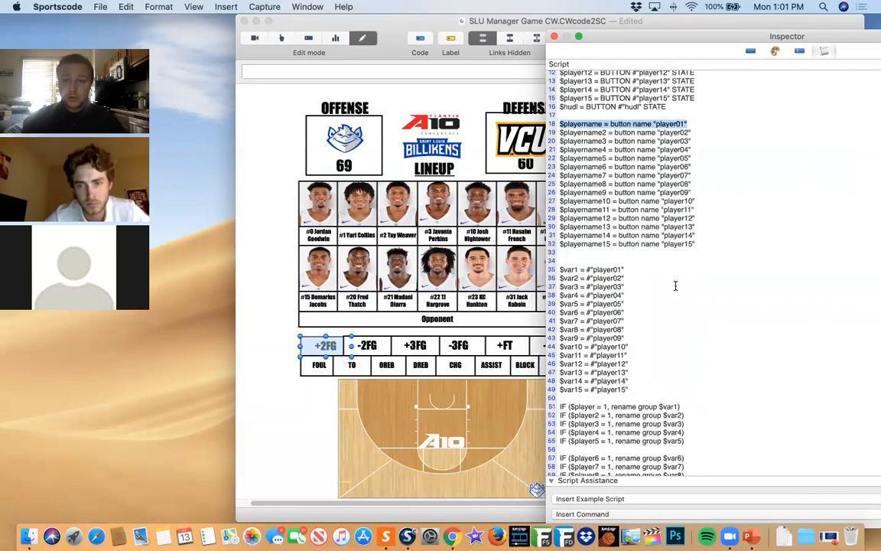
click(638, 274)
mouse_move(639, 274)
mouse_down()
mouse_move(604, 268)
mouse_move(624, 269)
mouse_up()
click(564, 268)
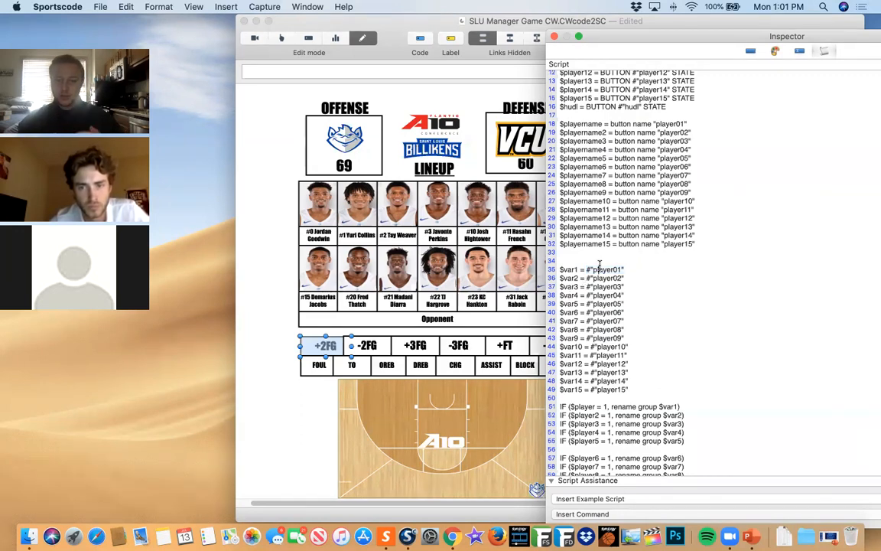
click(596, 269)
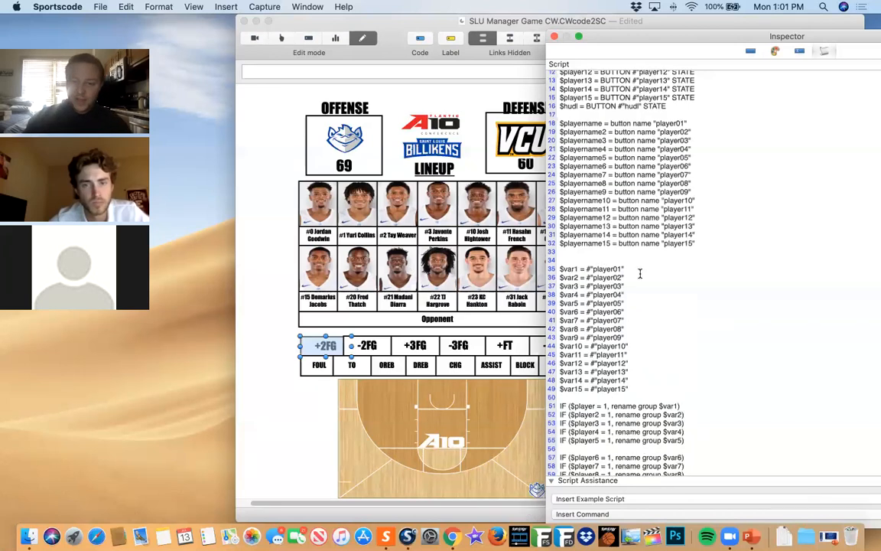
- Highlight the condition in line 51 that renames the group to $var1, and trace it back to the $var1 definition
scroll(624, 321, down, 3)
drag(570, 325, 728, 325)
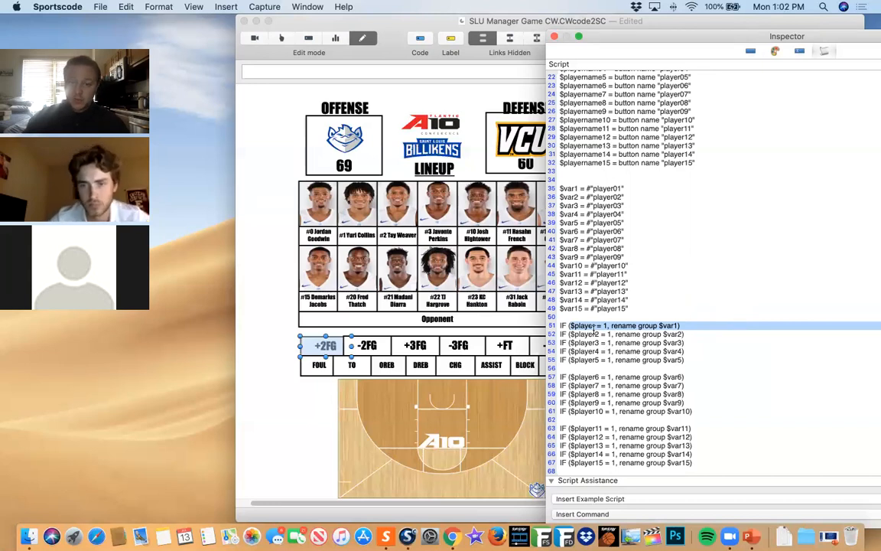
click(658, 326)
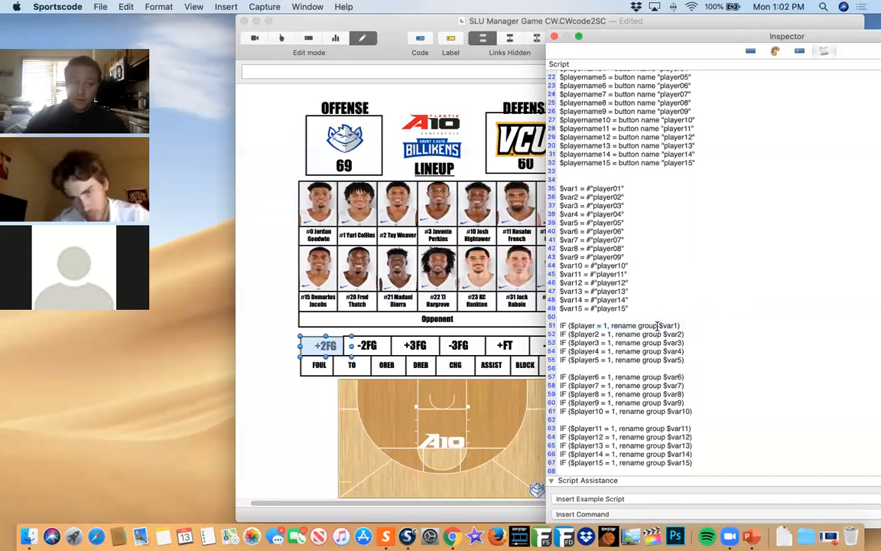
drag(640, 189, 559, 182)
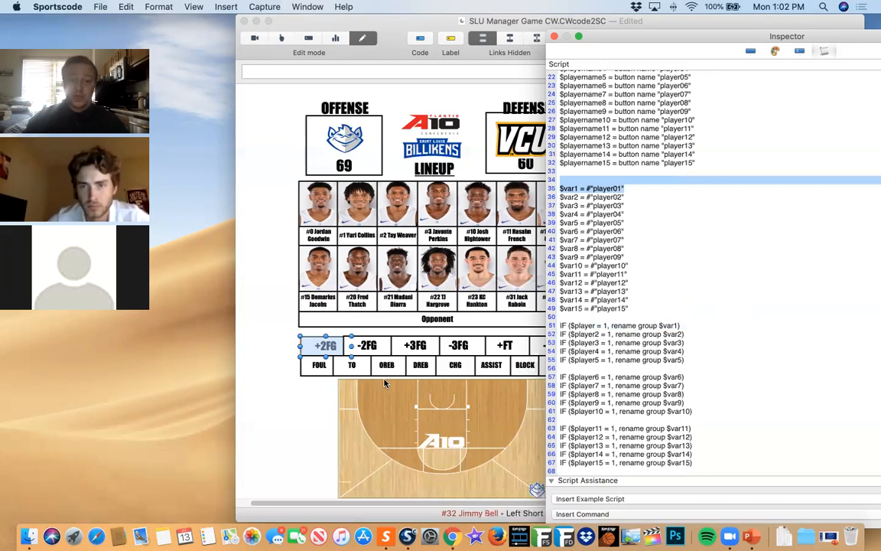
- Review the script's variable sections and highlight everything from the $playername definitions through $var15
scroll(687, 386, up, 2)
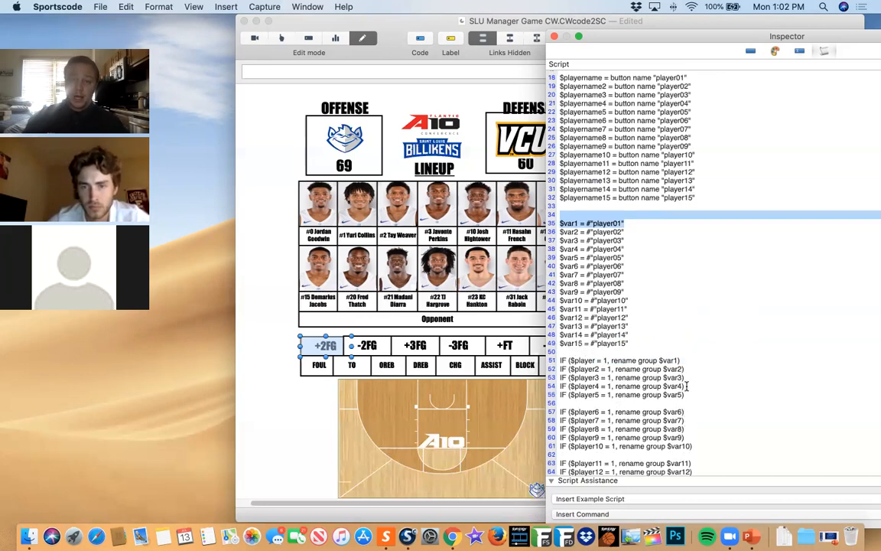
scroll(687, 387, up, 5)
click(691, 390)
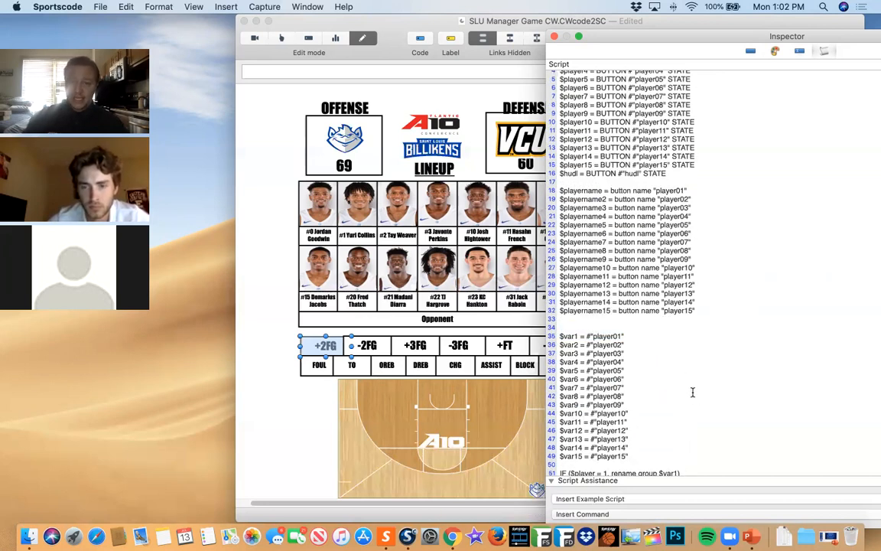
scroll(692, 386, down, 4)
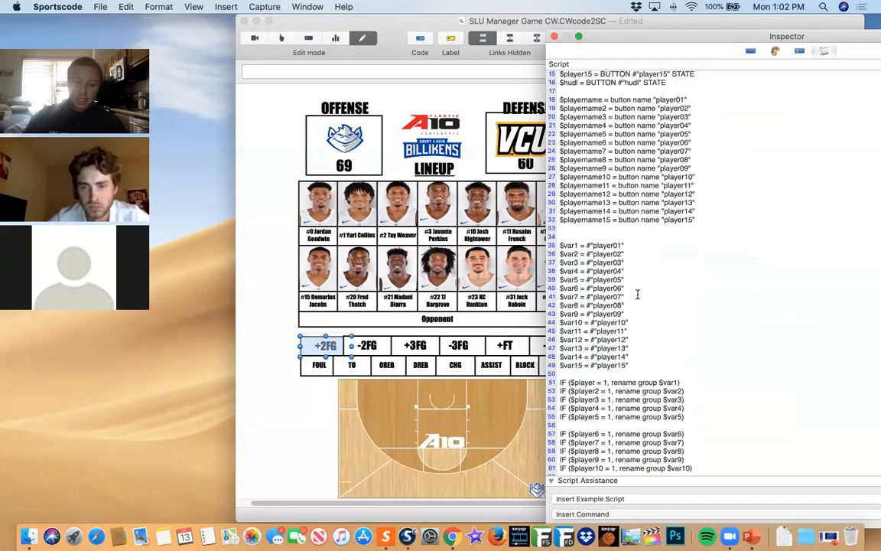
scroll(650, 283, up, 4)
drag(710, 310, 504, 167)
drag(658, 457, 538, 193)
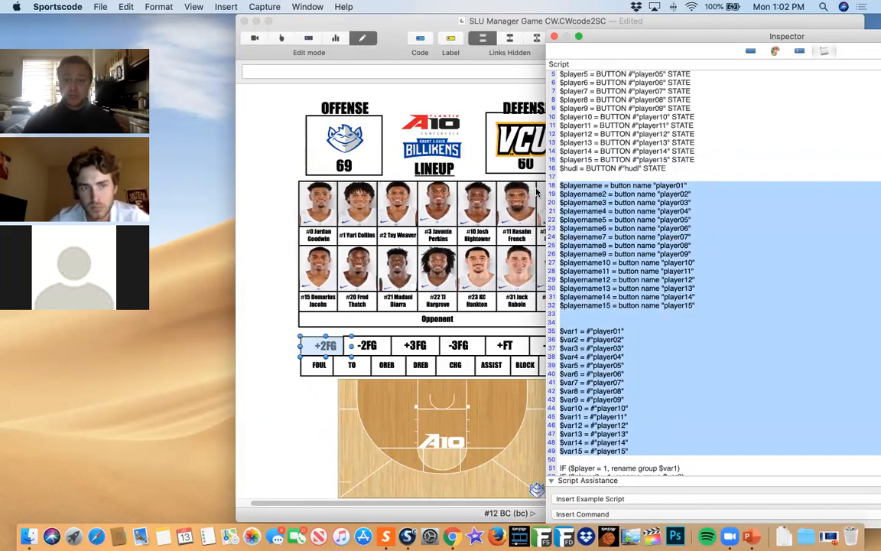
- Compare the variable names $playername and $var1, and review the IF rename group conditions at the end of the script
click(608, 253)
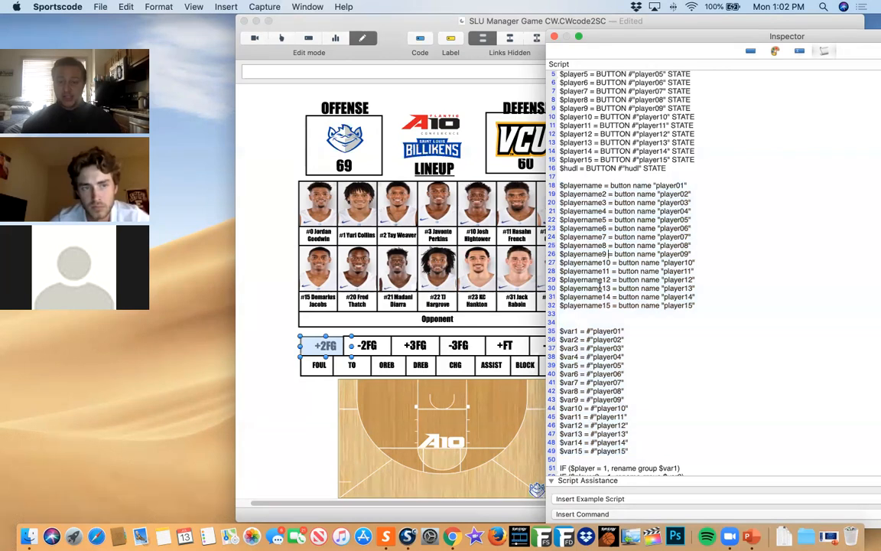
drag(603, 186, 490, 186)
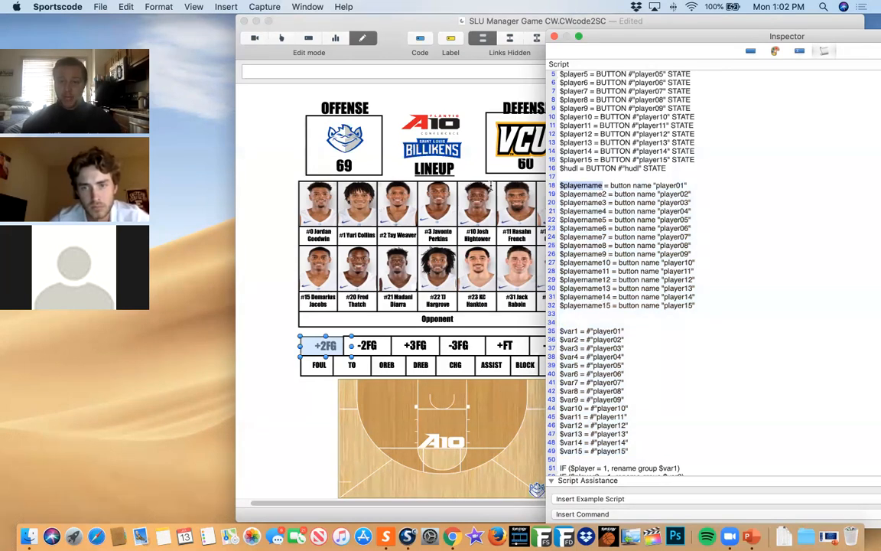
drag(578, 331, 459, 327)
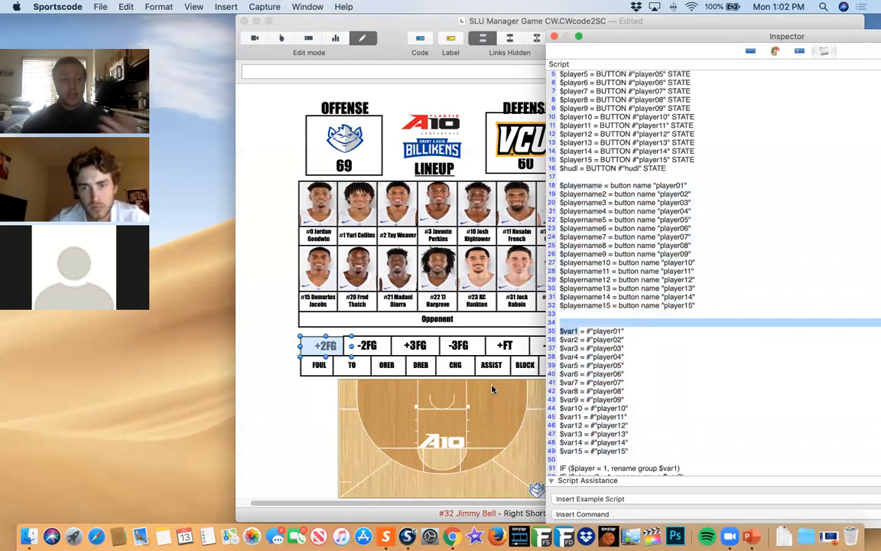
click(607, 357)
scroll(648, 355, down, 5)
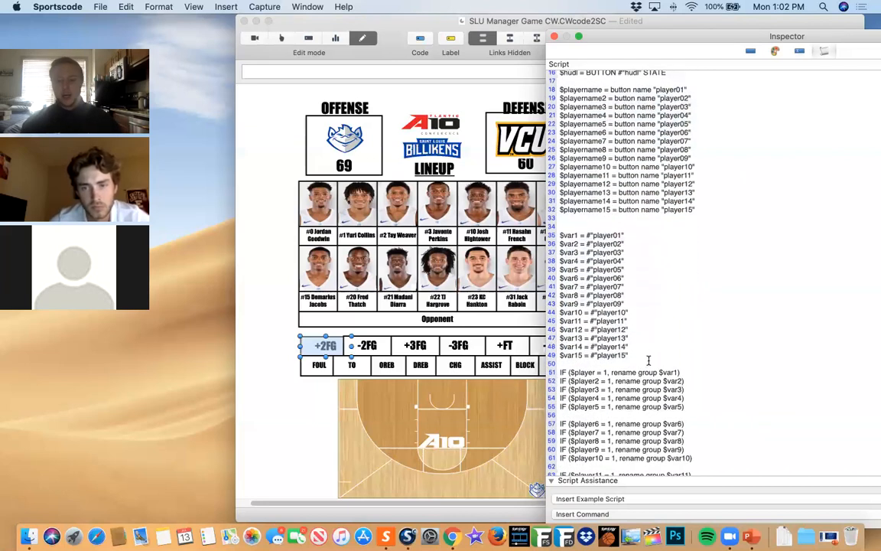
scroll(649, 360, down, 3)
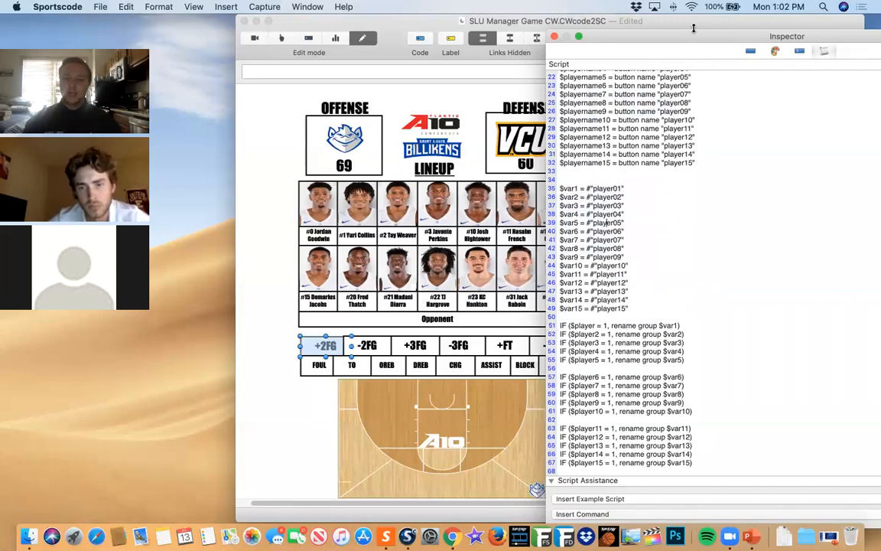
- Check the +2FG label's group in its behaviour settings and close the Inspector
click(748, 53)
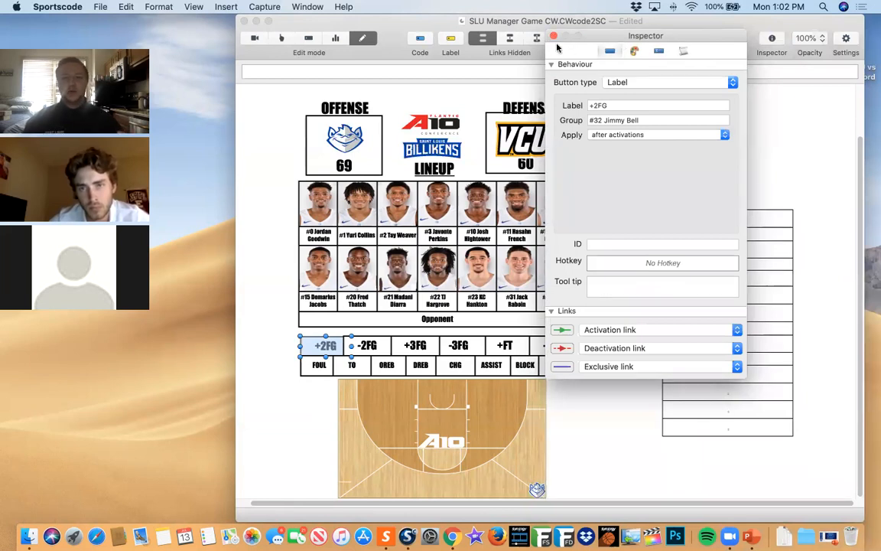
click(553, 36)
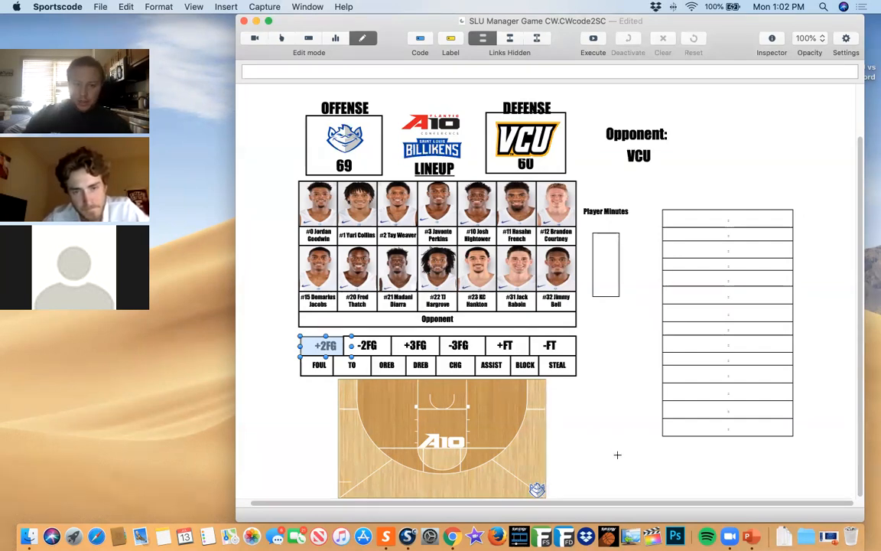
drag(608, 504, 593, 505)
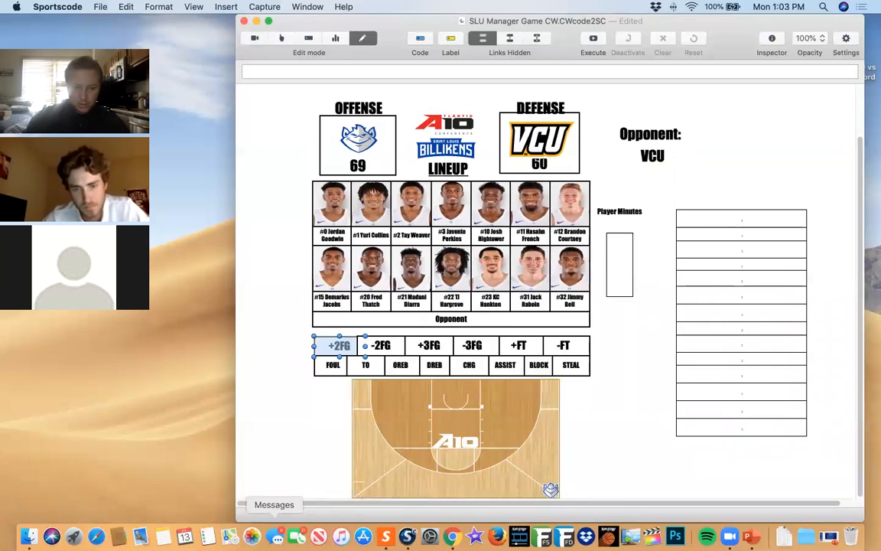
- Switch to the Coding Your Games presentation in PowerPoint, view the Halftime Review slide and select the DEMO slide
click(750, 536)
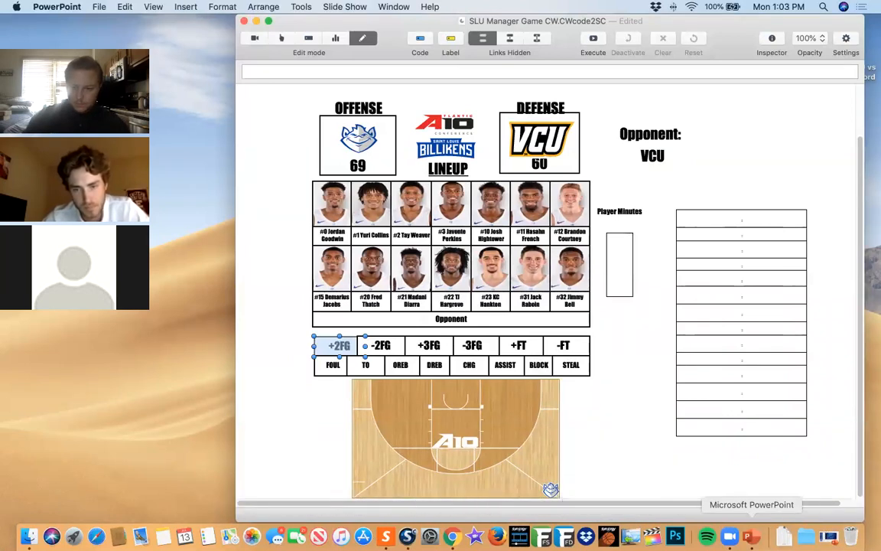
click(461, 361)
click(166, 401)
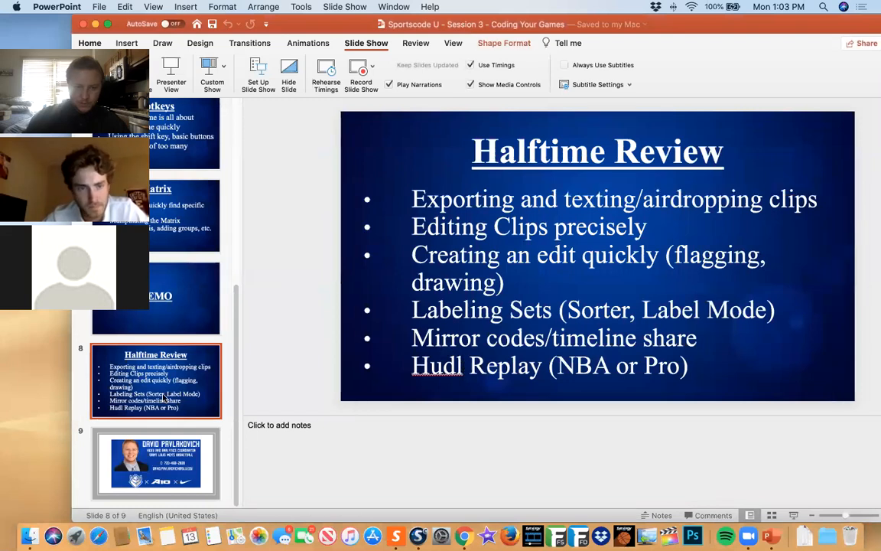
click(182, 306)
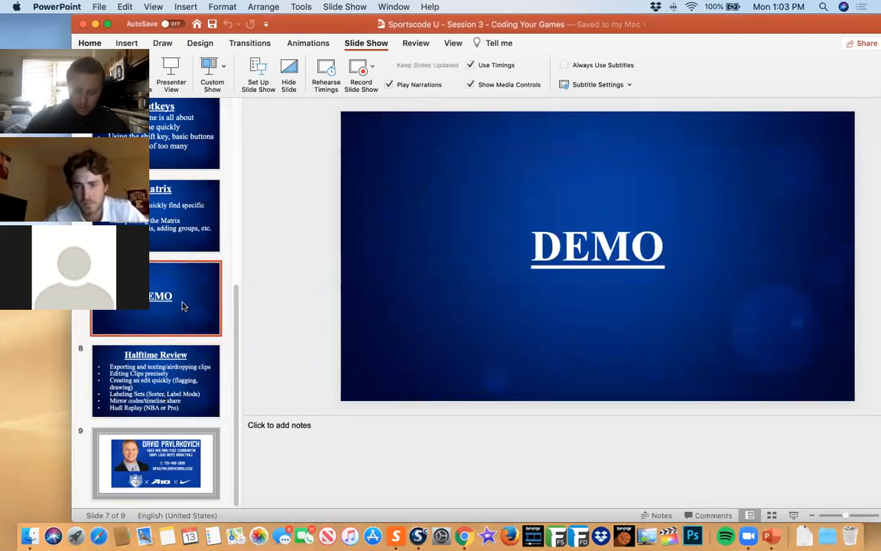